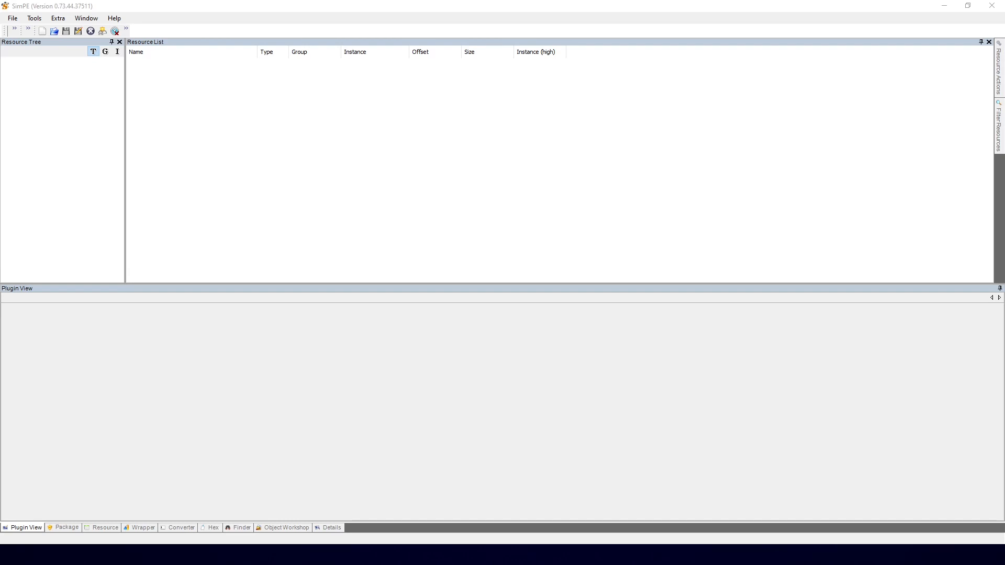
Open the resource finder with a PropertySet Search matching "fhairaline" and enlarge the finder area to fit all results.
click(337, 4)
click(238, 528)
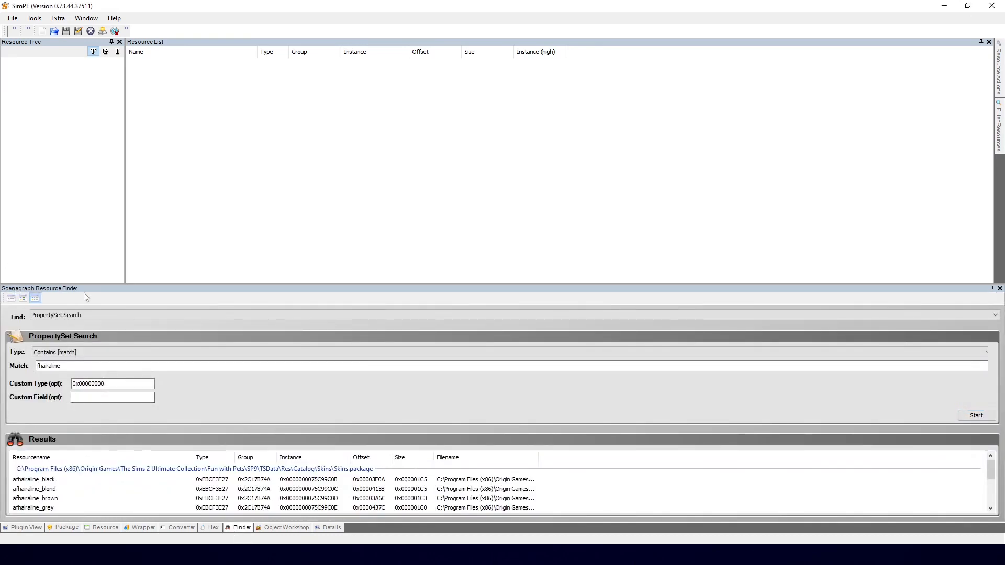
click(59, 317)
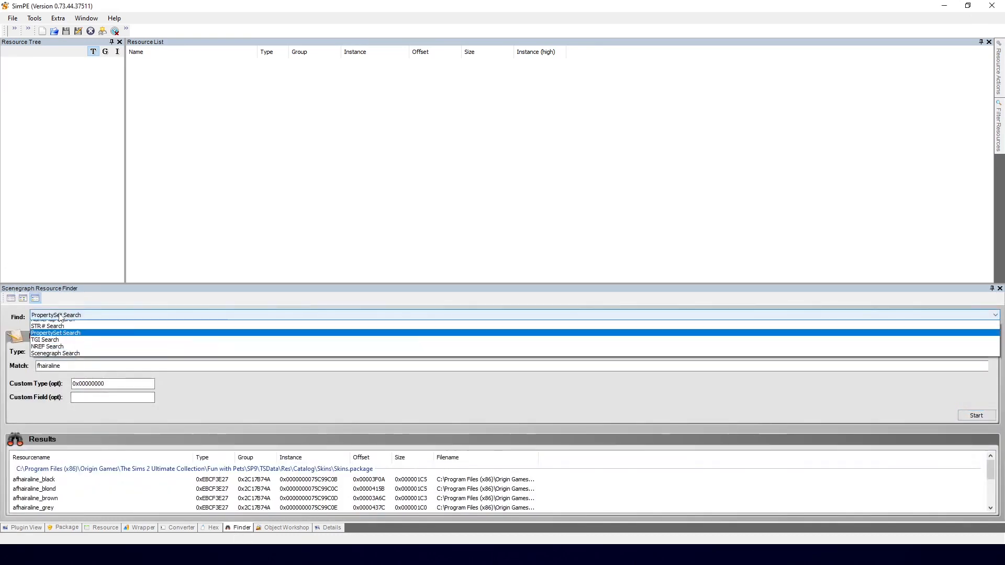
click(58, 344)
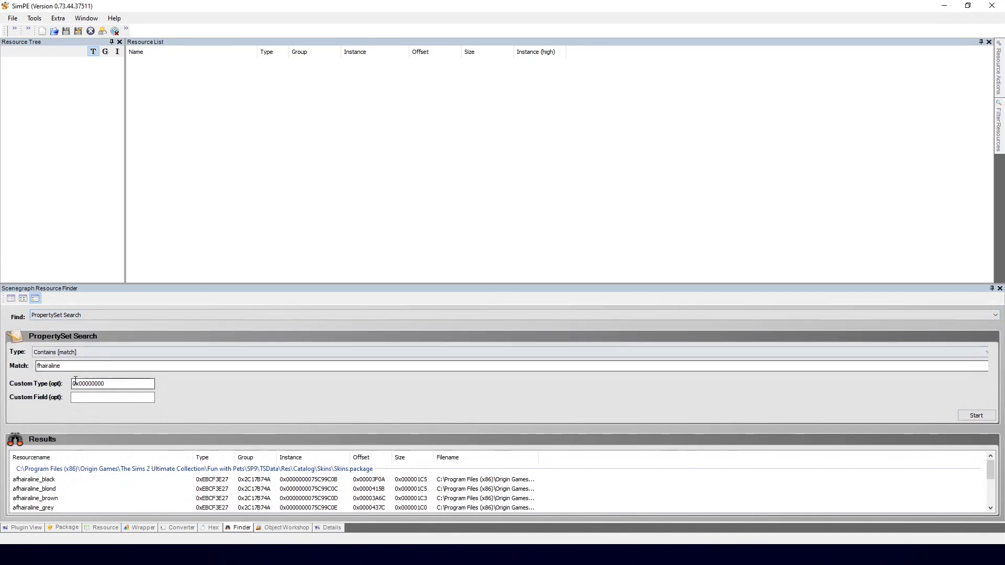
double_click(37, 366)
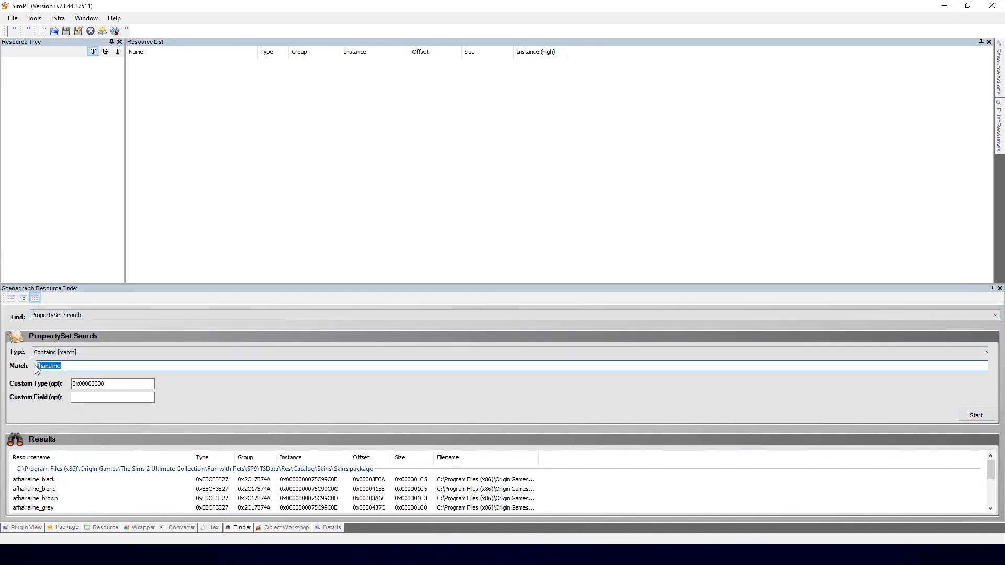
click(72, 367)
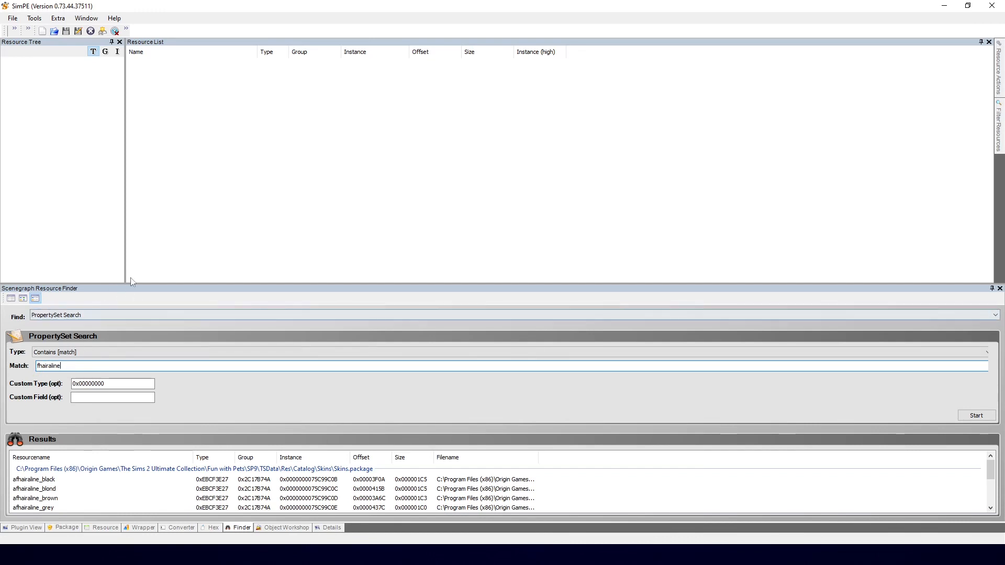
drag(133, 284, 134, 224)
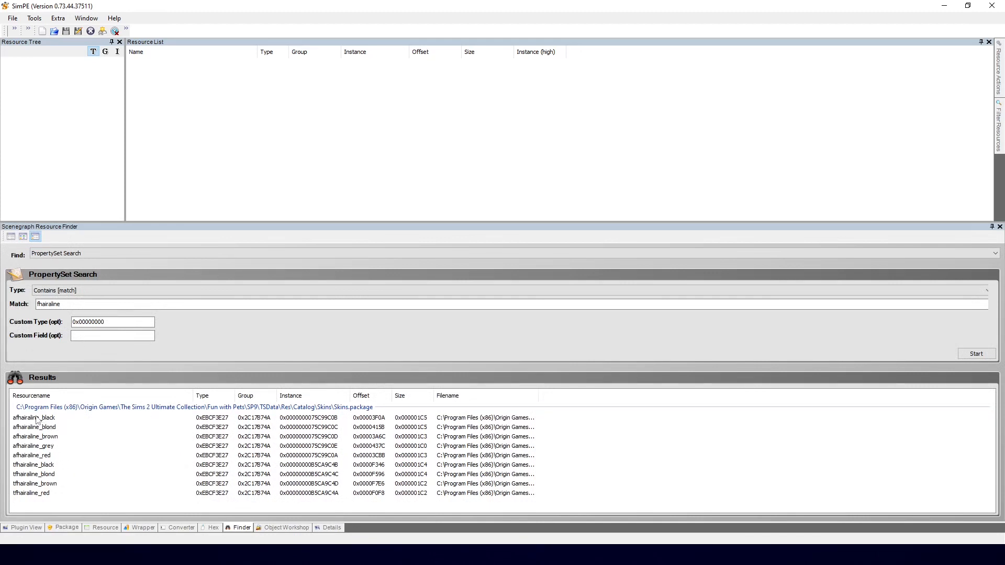
Open the package containing afhairaline_black from the search results and sort its resources by name.
double_click(36, 419)
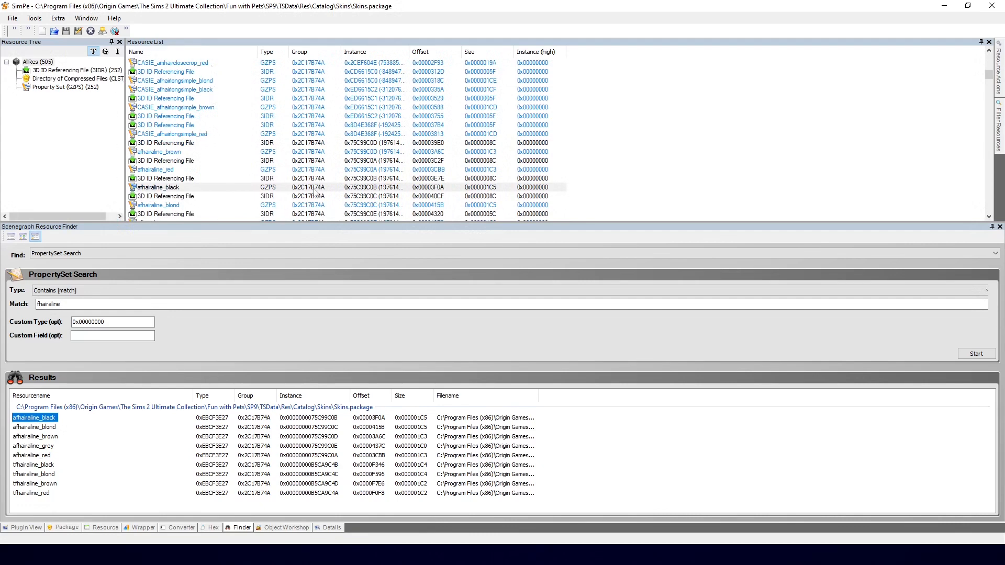
scroll(204, 166, down, 1)
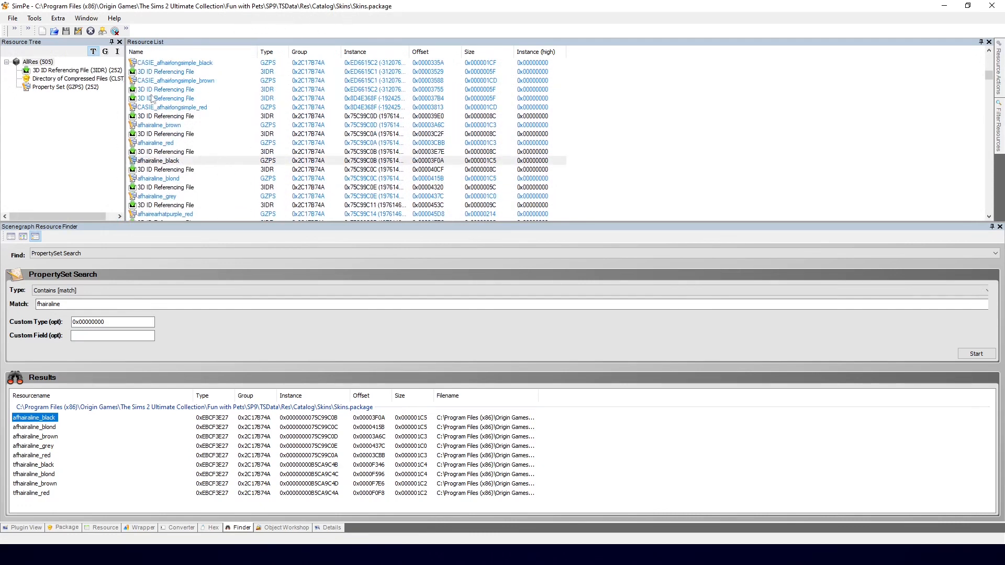
scroll(208, 161, up, 1)
scroll(227, 150, down, 1)
click(166, 53)
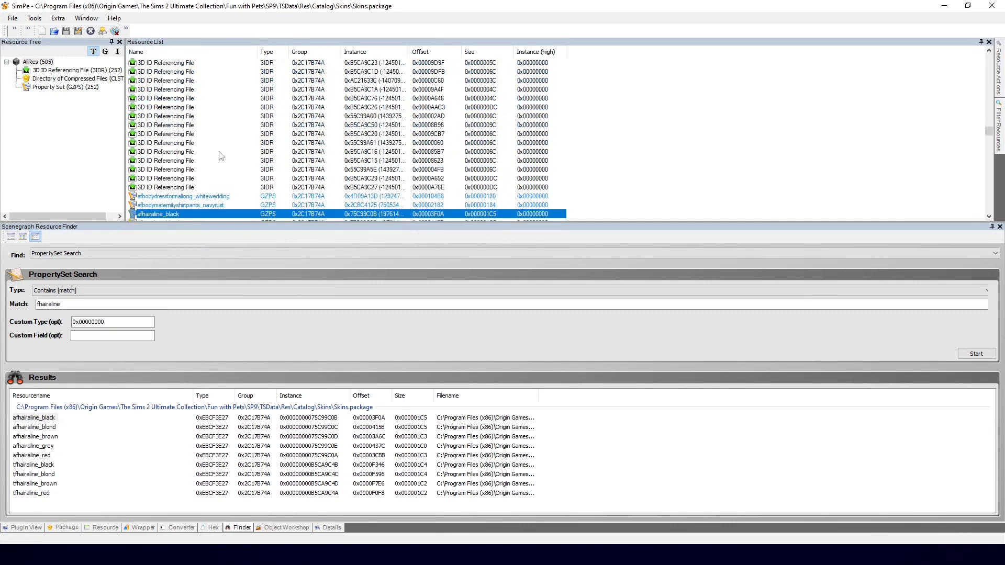
scroll(221, 155, down, 2)
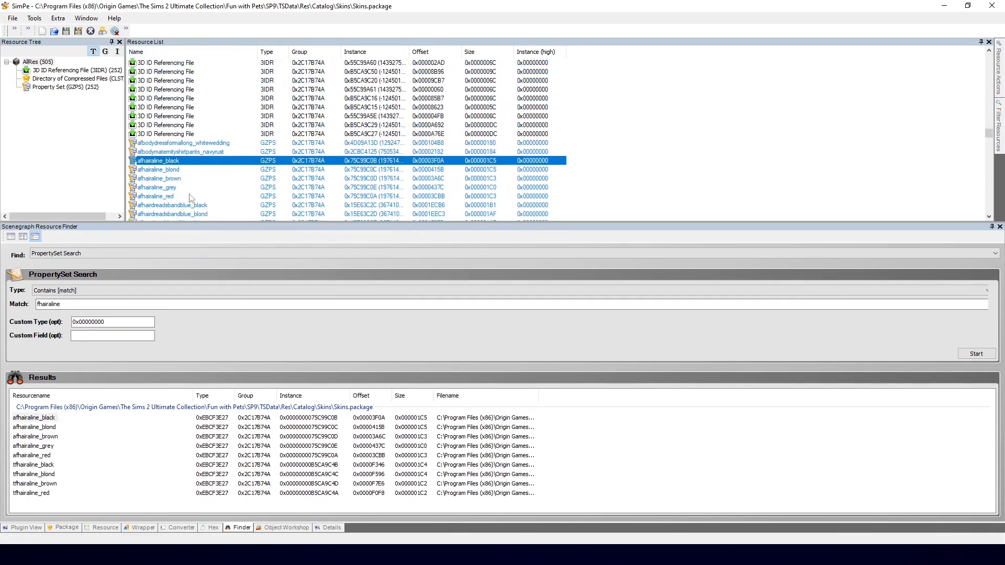
Select the afhairaline property sets from black to red and sort the resource list by instance.
click(157, 196)
click(163, 162)
click(165, 178)
click(164, 194)
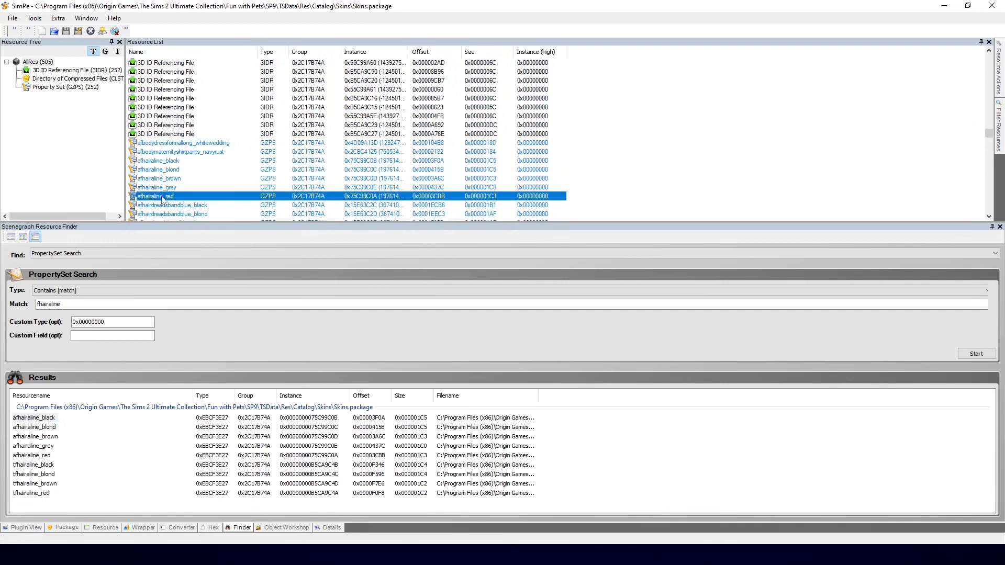
shift+click(167, 163)
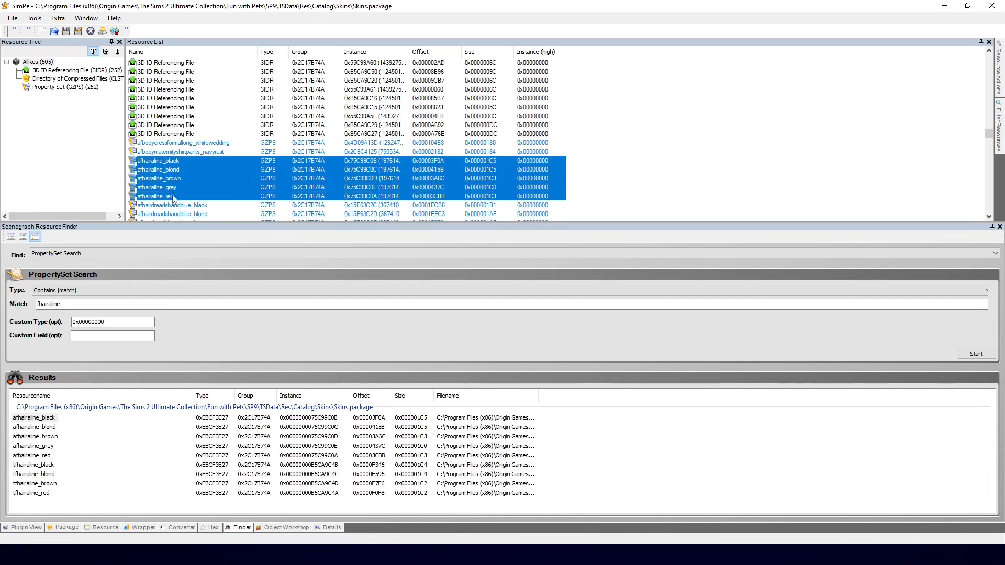
click(360, 54)
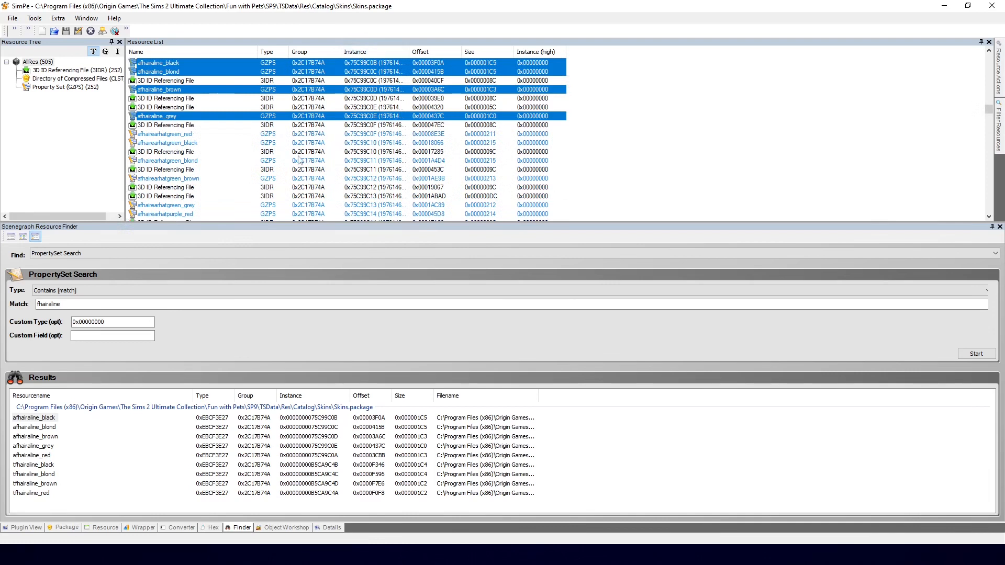
scroll(246, 85, up, 2)
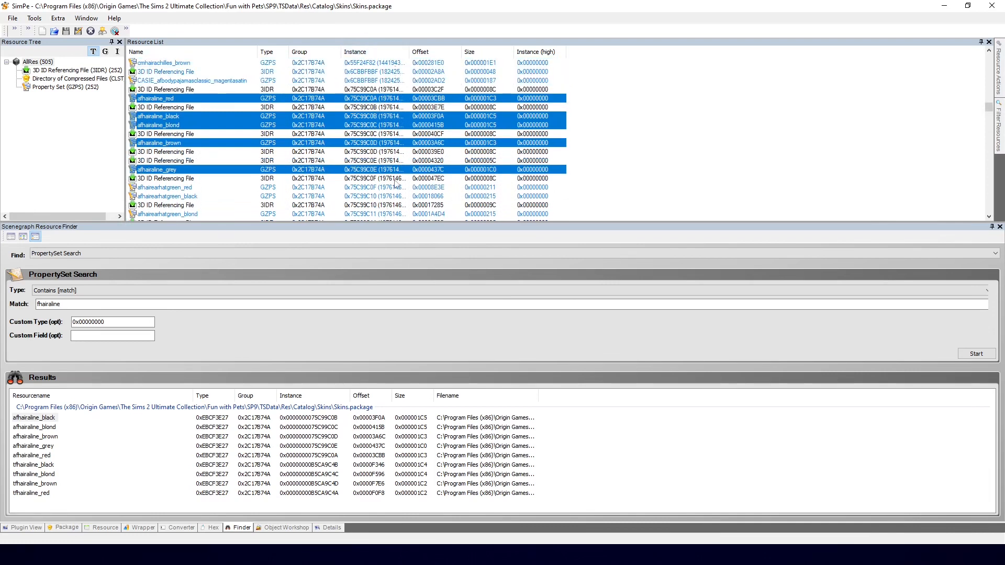
Extract the afhairaline property sets and their 3D ID Referencing Files with matching instances to the Desktop.
click(367, 90)
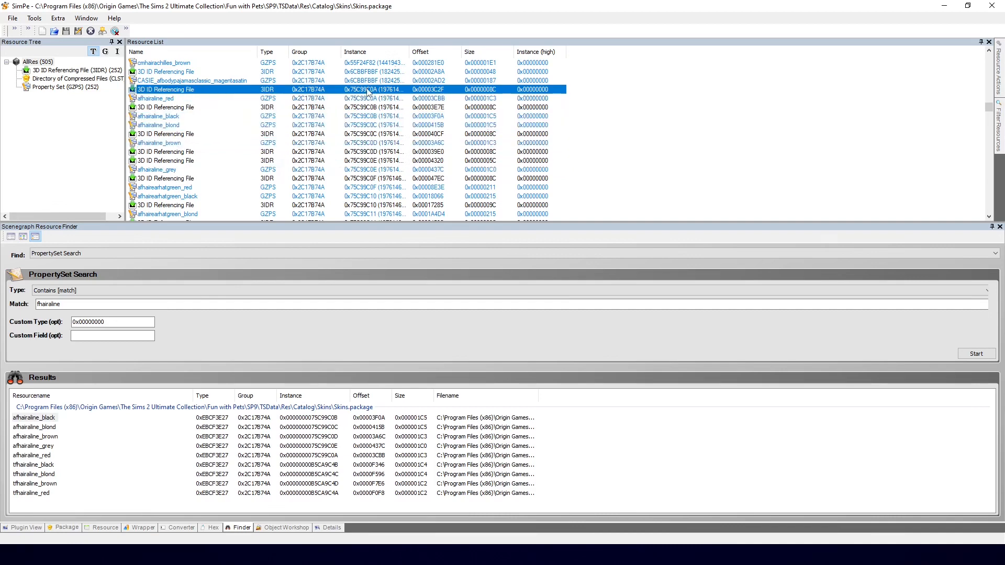
shift+click(375, 171)
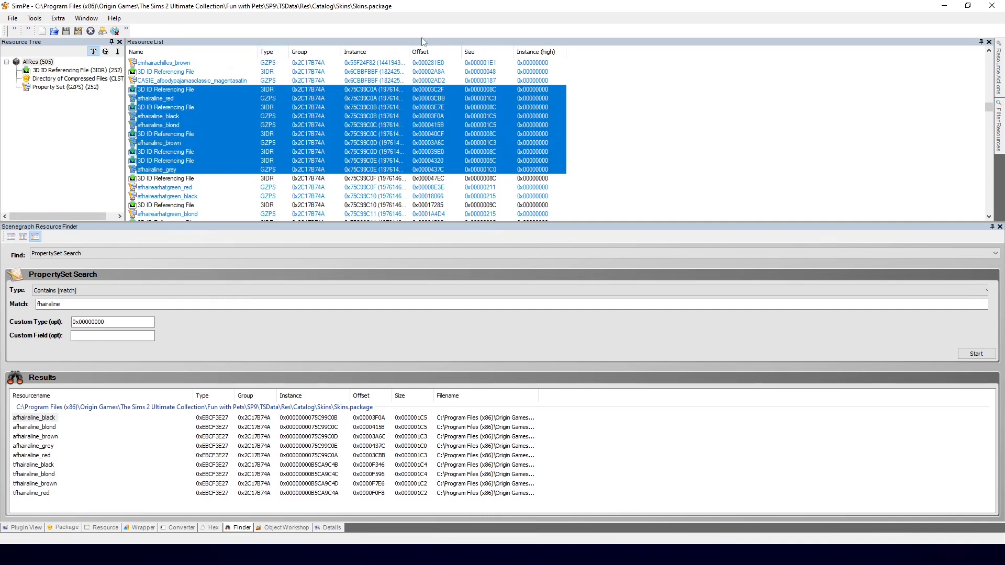
drag(408, 52, 448, 52)
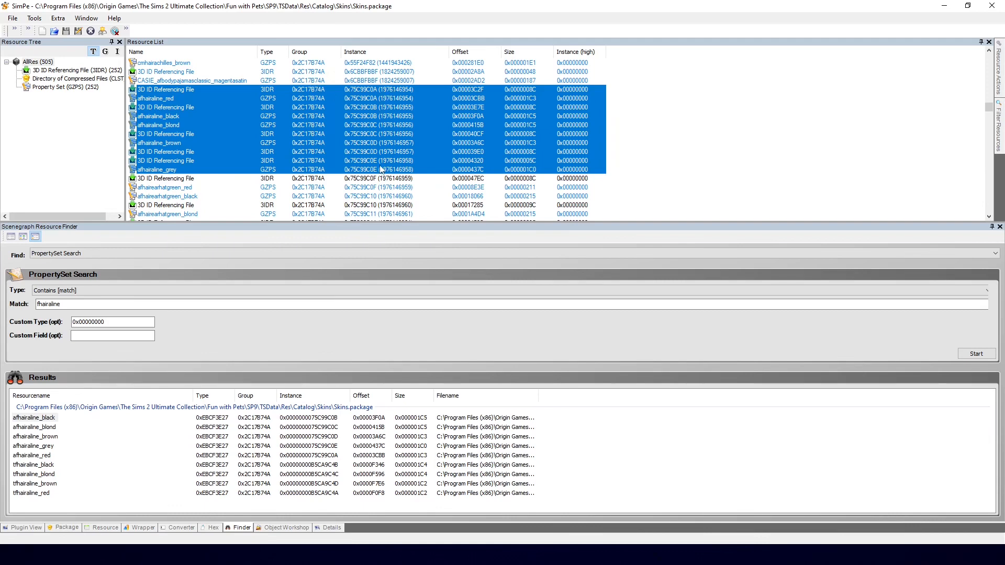
right_click(343, 117)
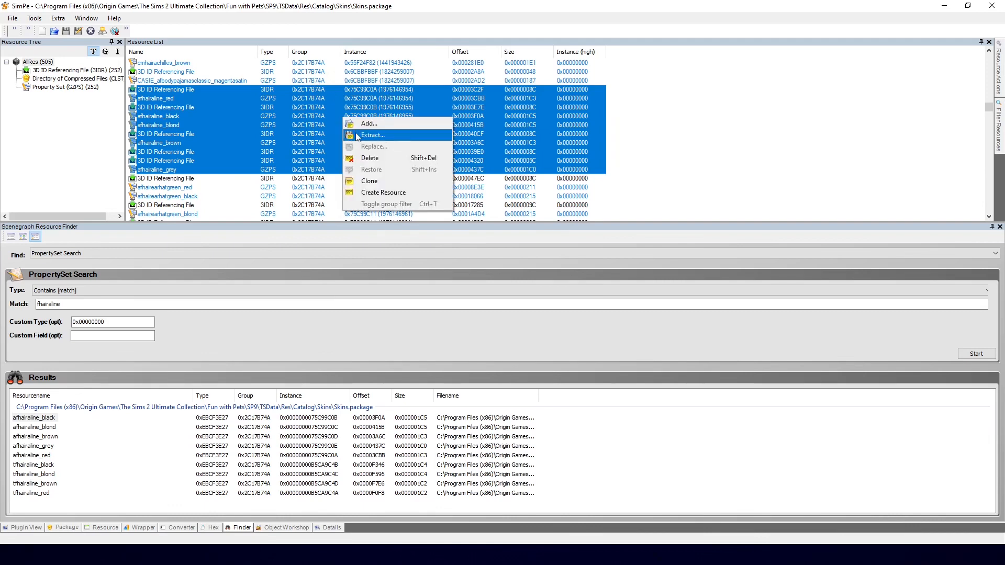
click(358, 135)
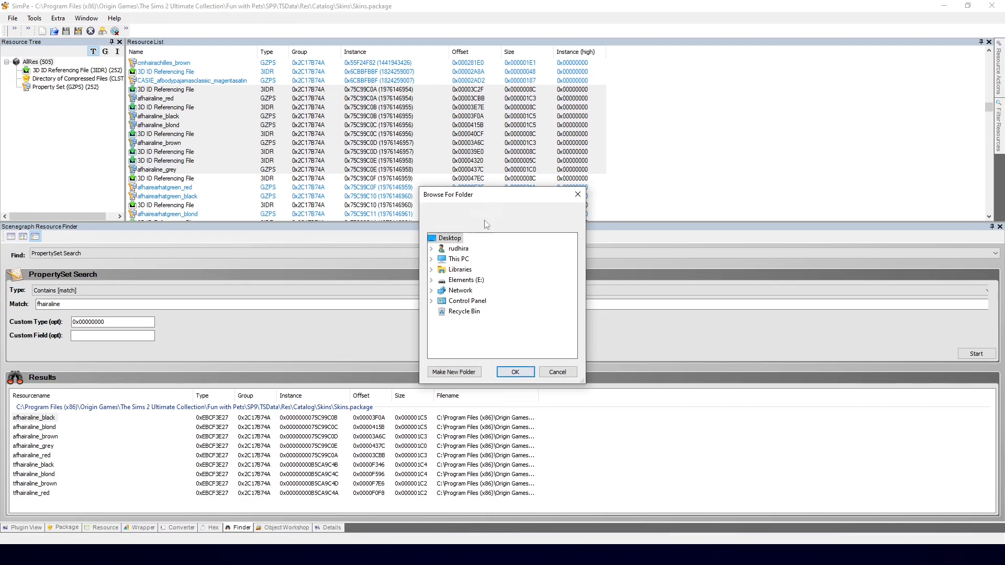
click(515, 372)
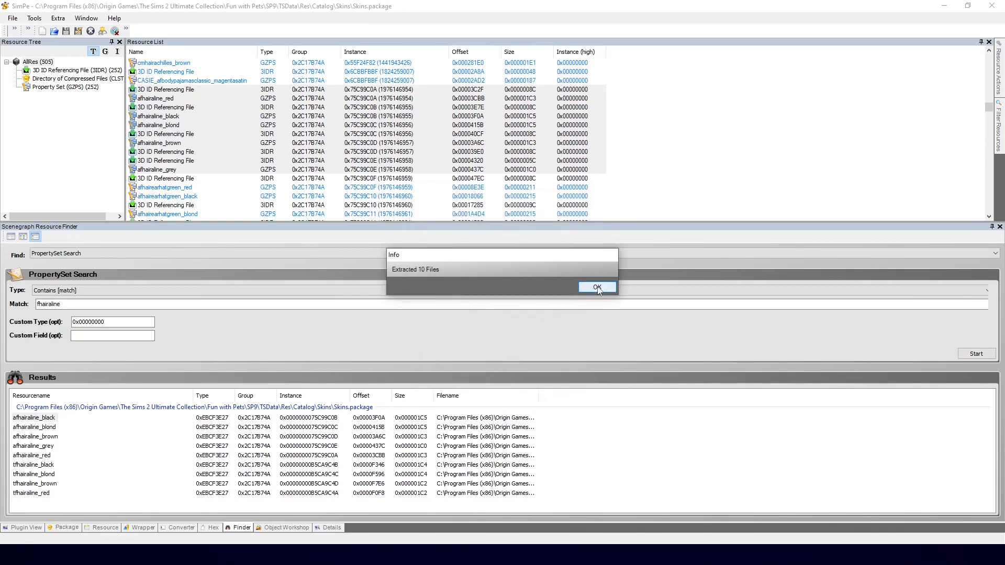
click(597, 288)
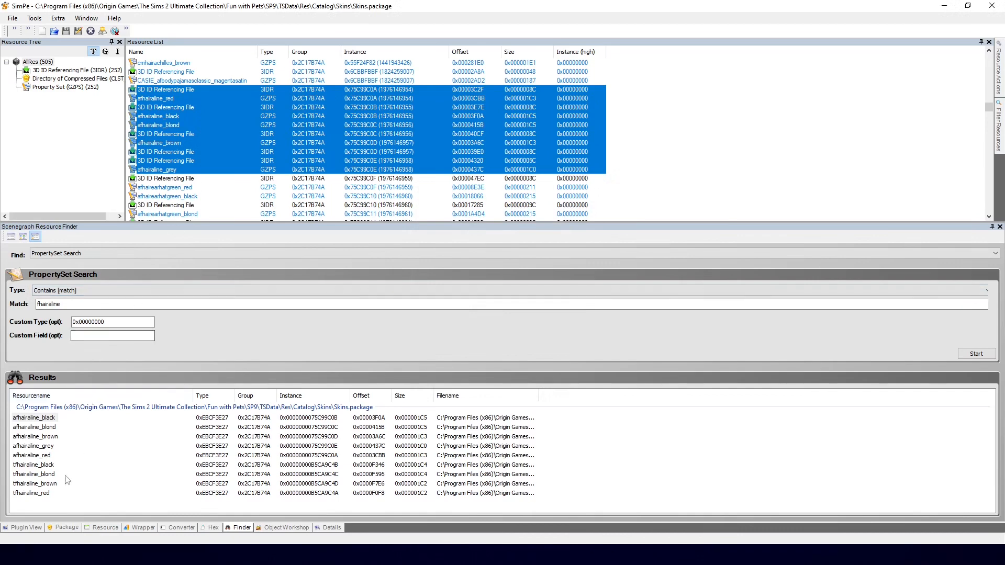
Locate the tfhairaline property sets and extract them with their matching 3D ID Referencing Files to the Desktop.
click(33, 465)
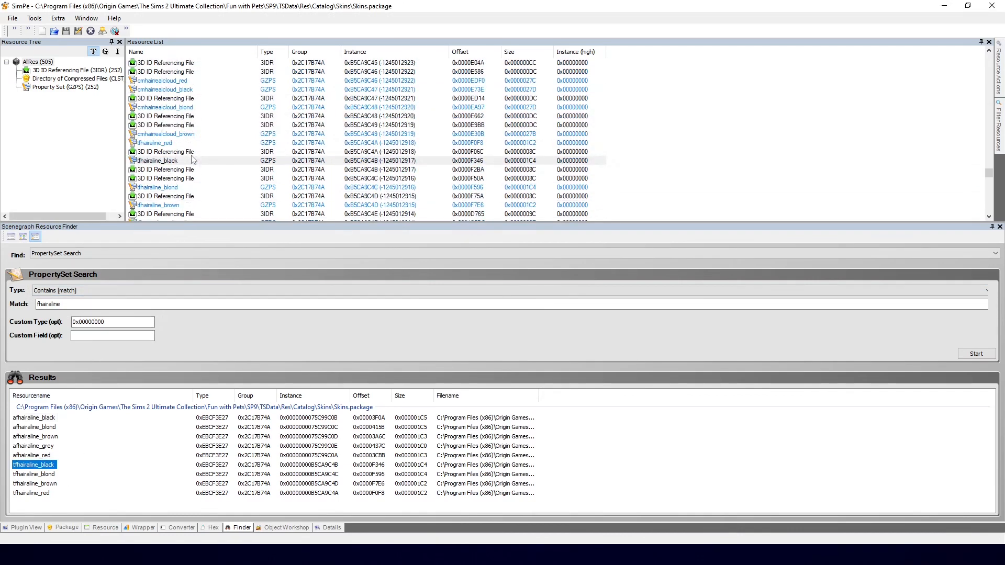
scroll(208, 167, down, 1)
click(164, 117)
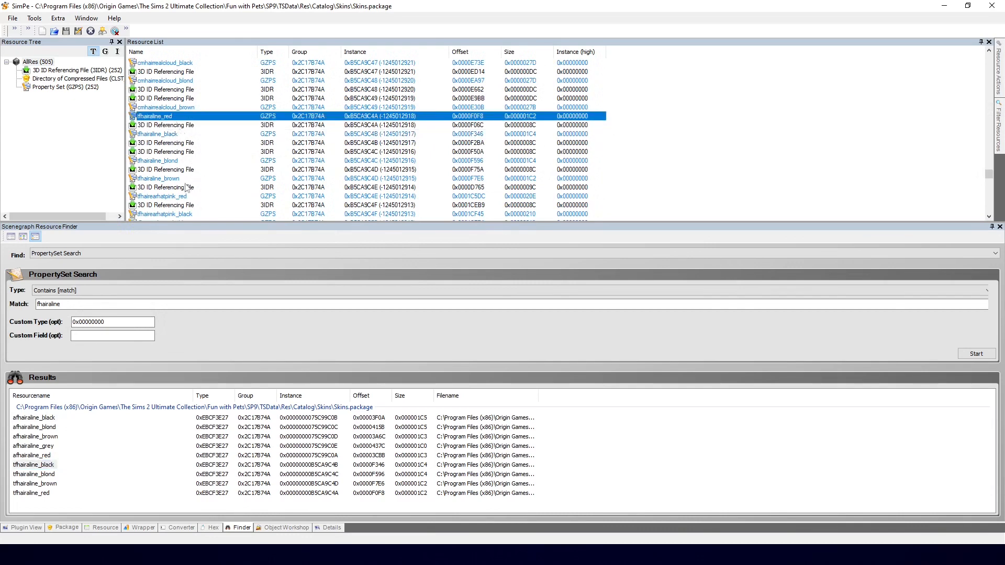
shift+click(168, 179)
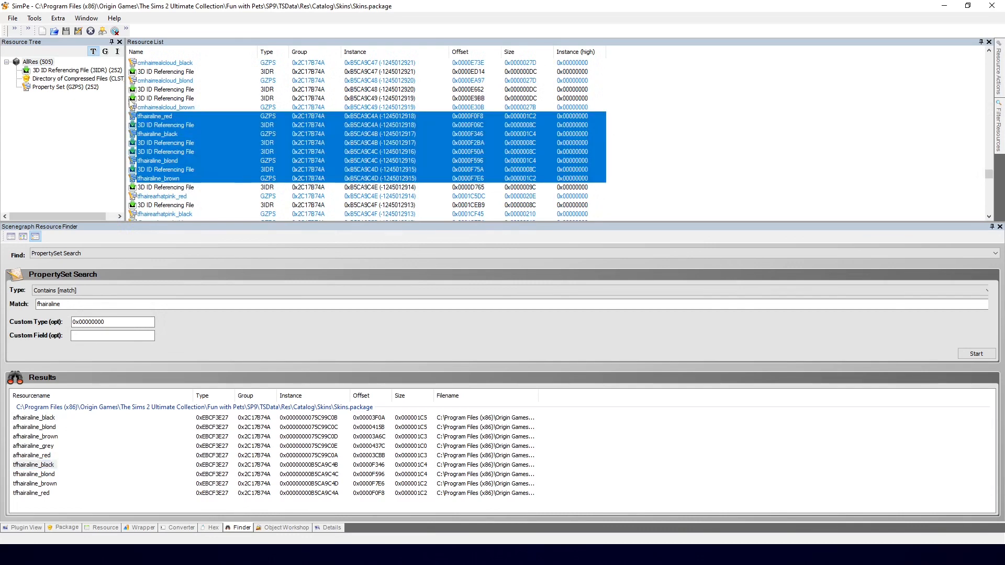
right_click(205, 140)
click(223, 156)
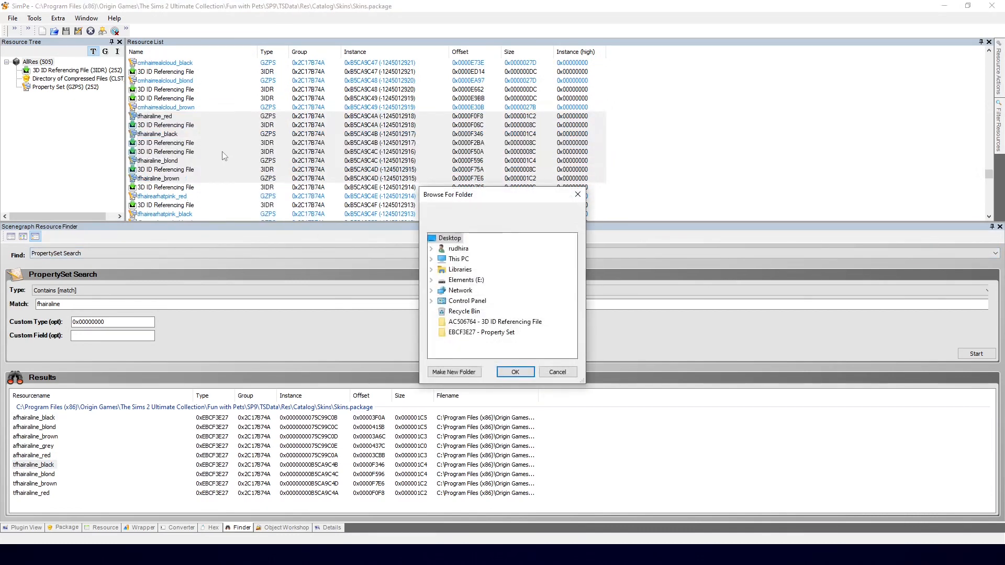
key(Return)
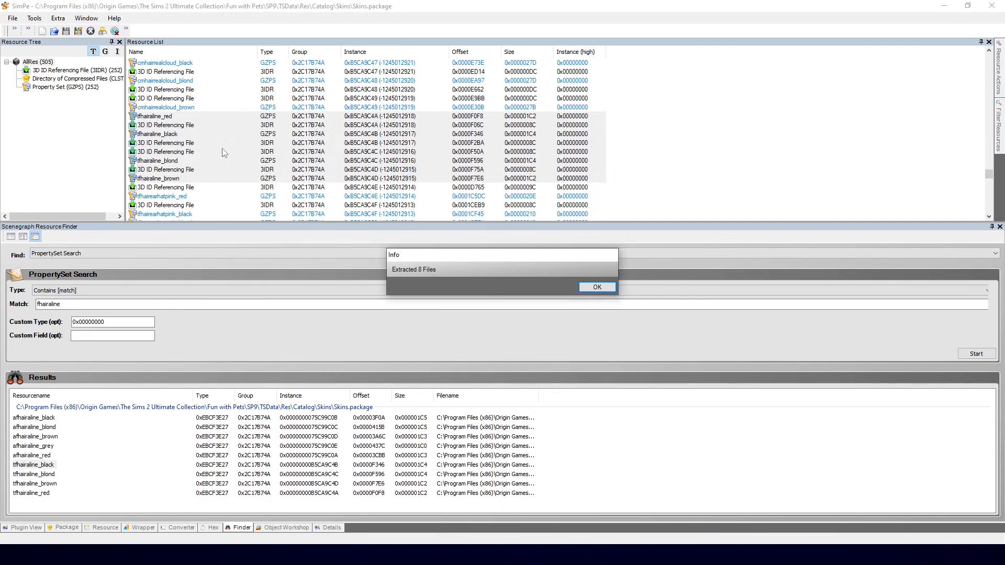
key(Return)
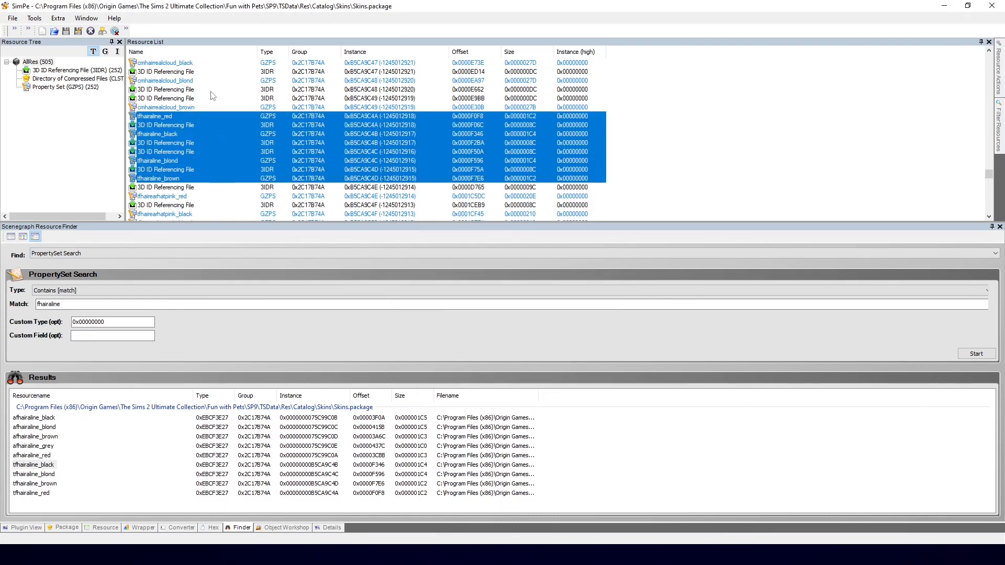
Create a new empty package.
click(42, 32)
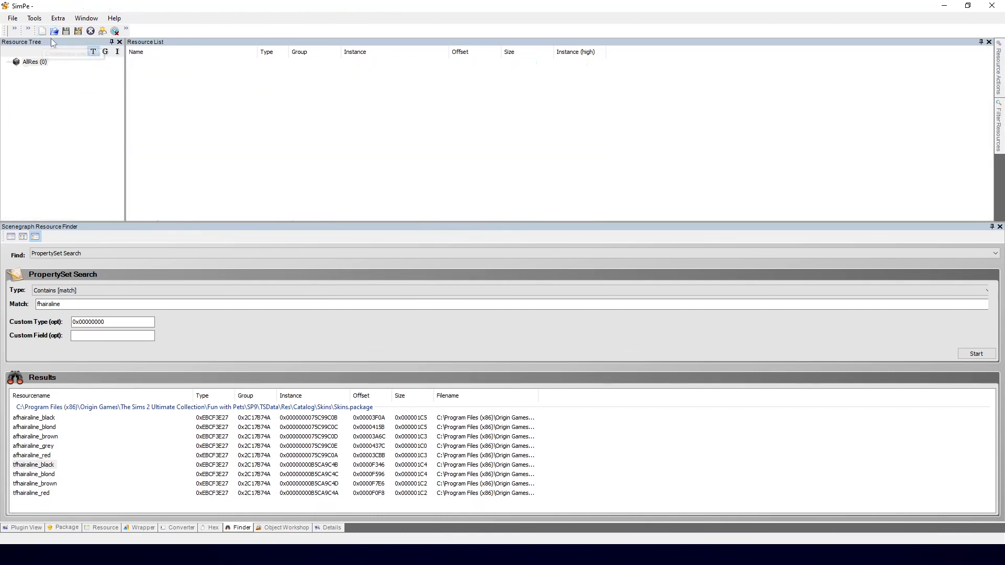
click(16, 20)
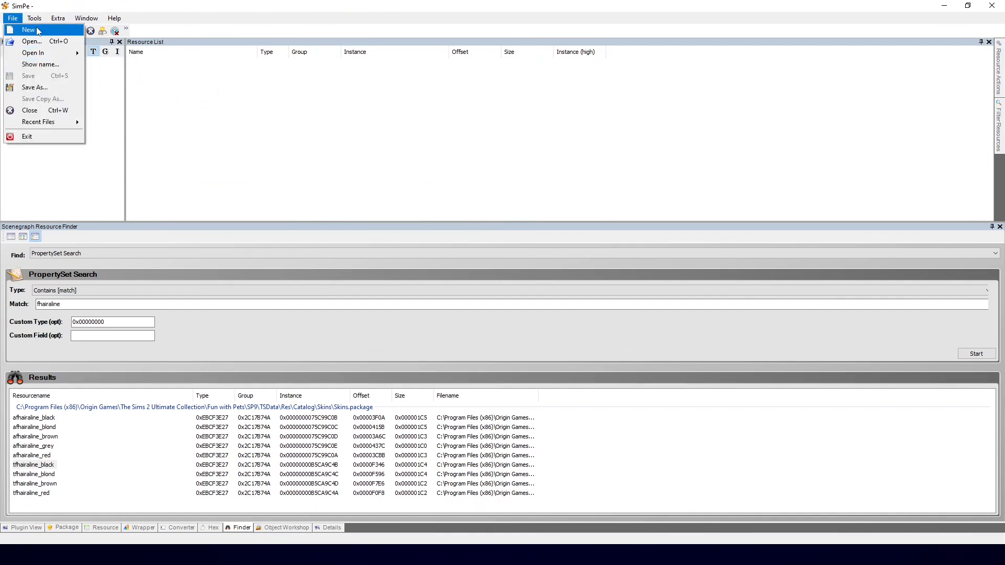
click(173, 129)
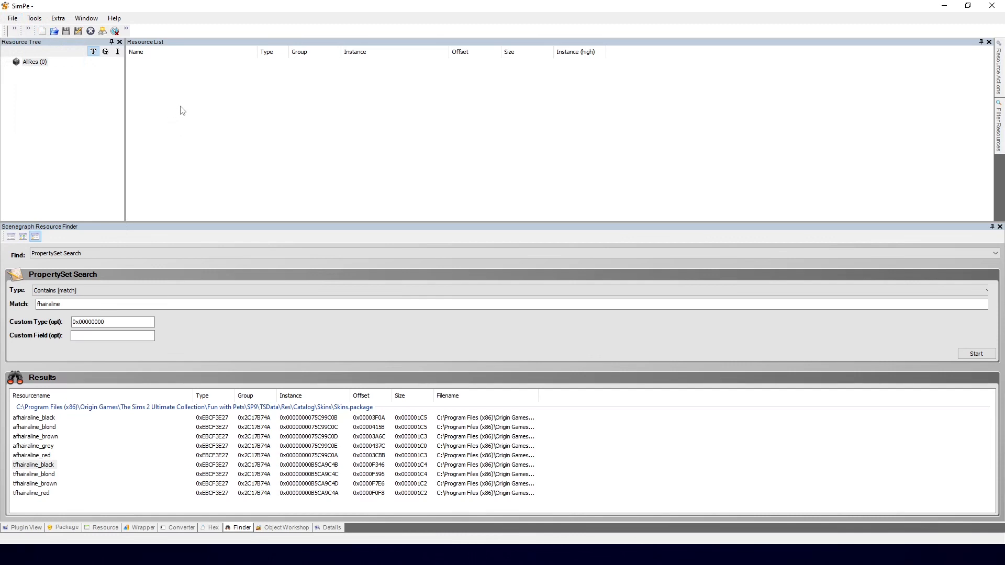
Add all extracted files from the Desktop folder "AC506764 - 3D ID Referencing File" to the new package.
right_click(182, 111)
click(207, 113)
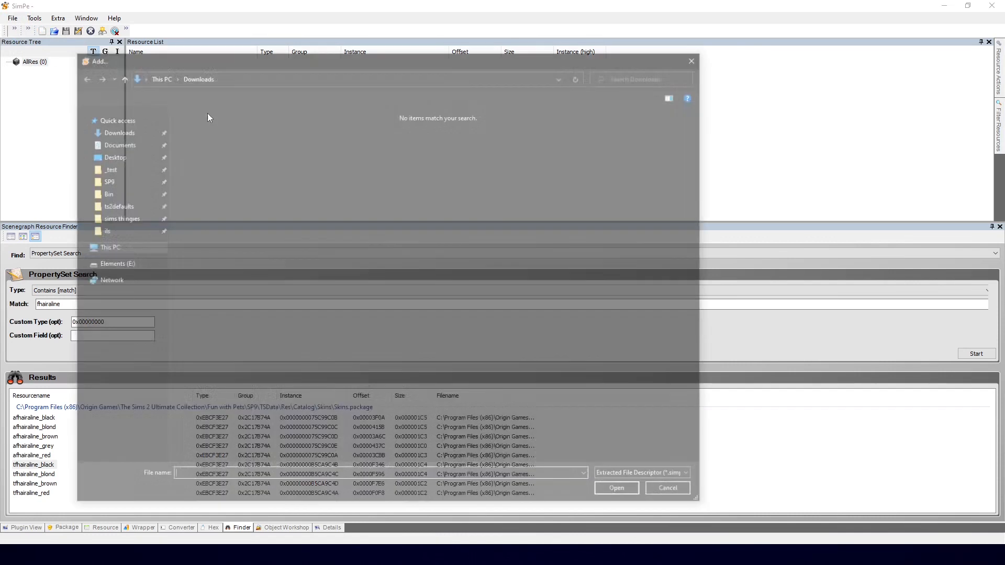
click(124, 158)
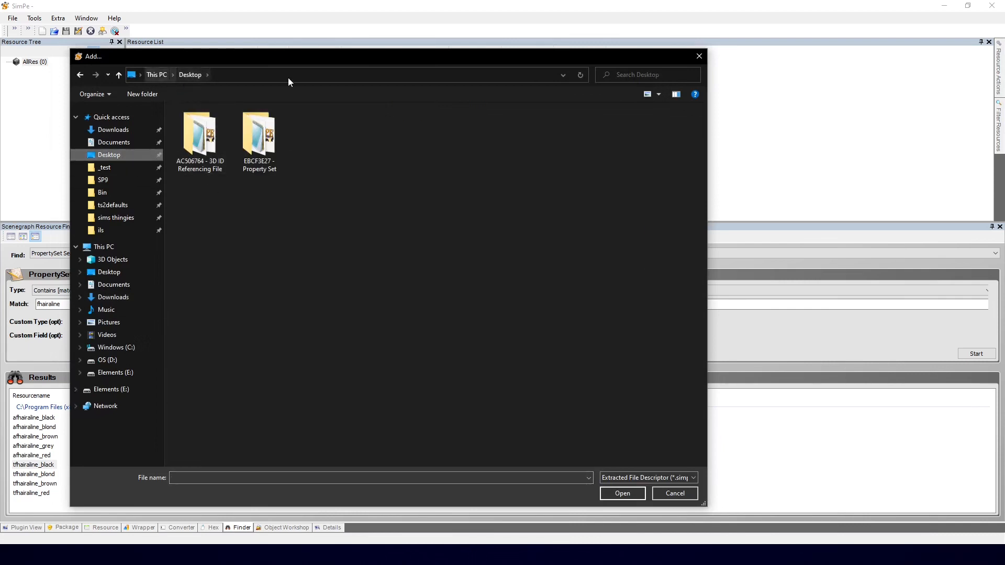
double_click(202, 135)
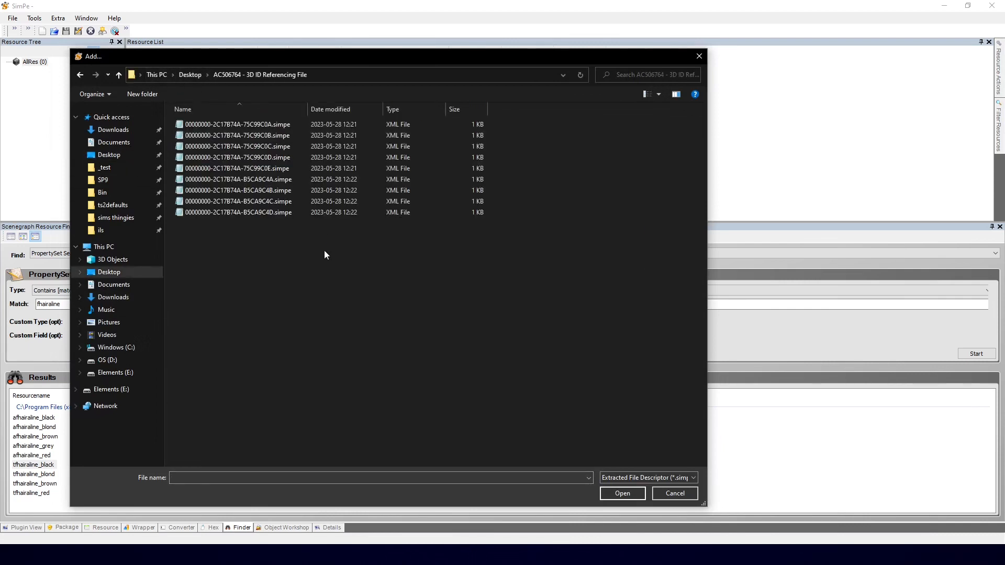
drag(325, 250, 270, 120)
key(Return)
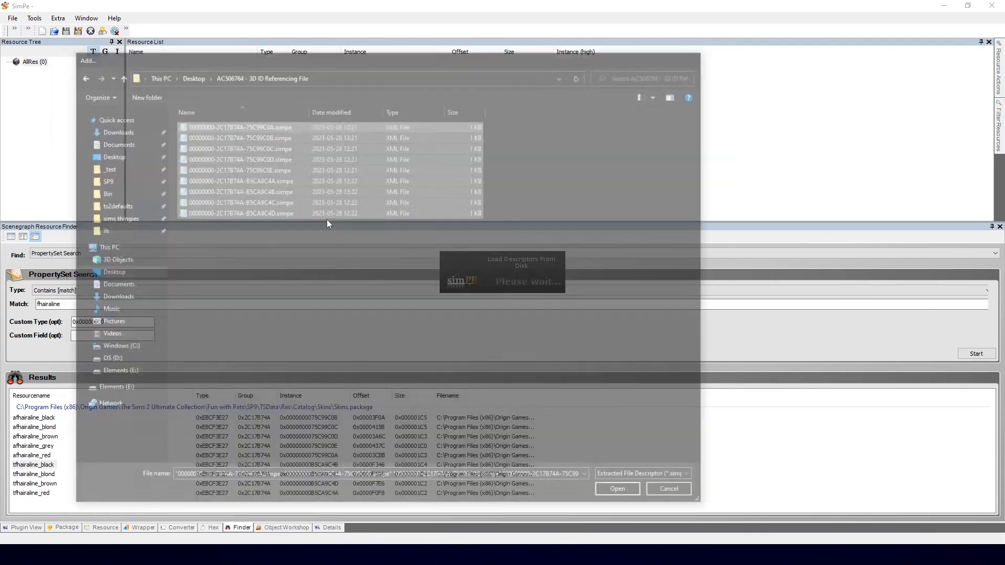
Add all extracted files from the Desktop folder "EBCF3E27 - Property Set" to the new package.
right_click(203, 163)
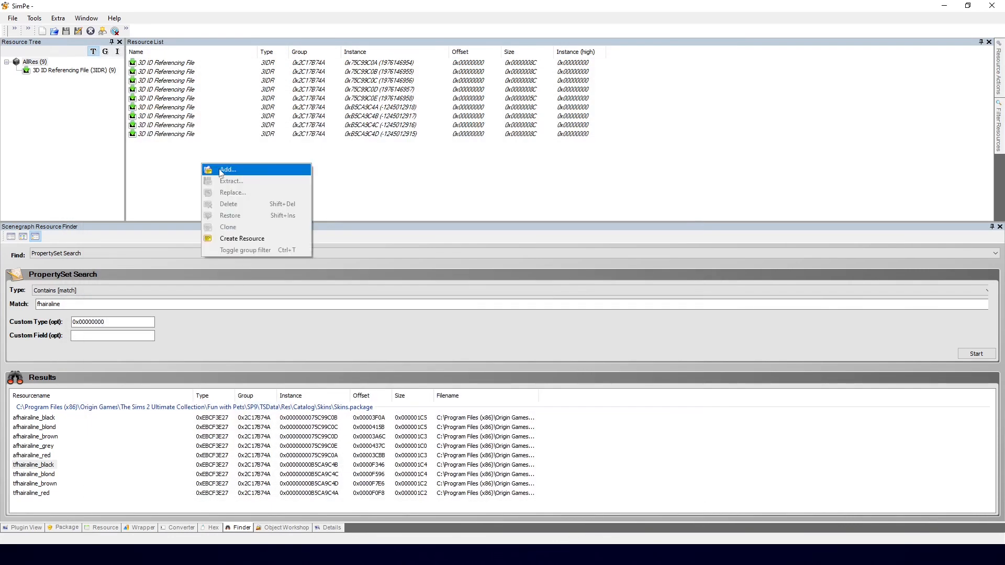
click(223, 171)
click(194, 75)
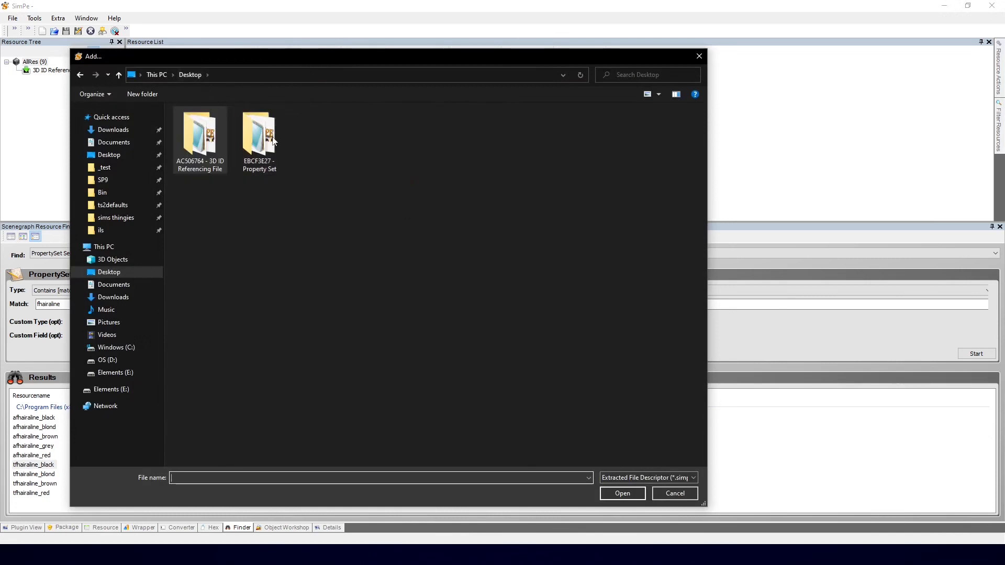
double_click(262, 135)
drag(339, 248, 175, 118)
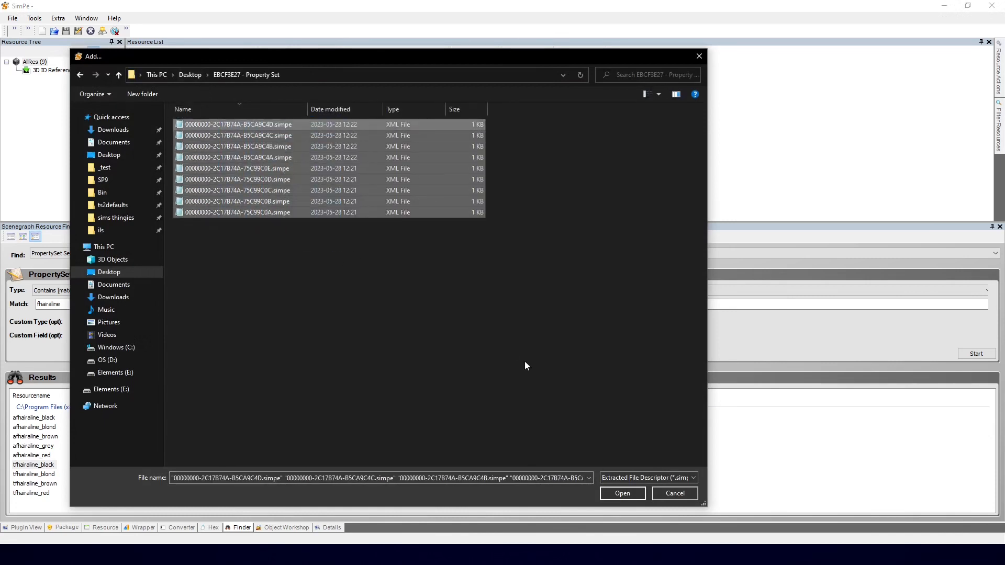
click(623, 494)
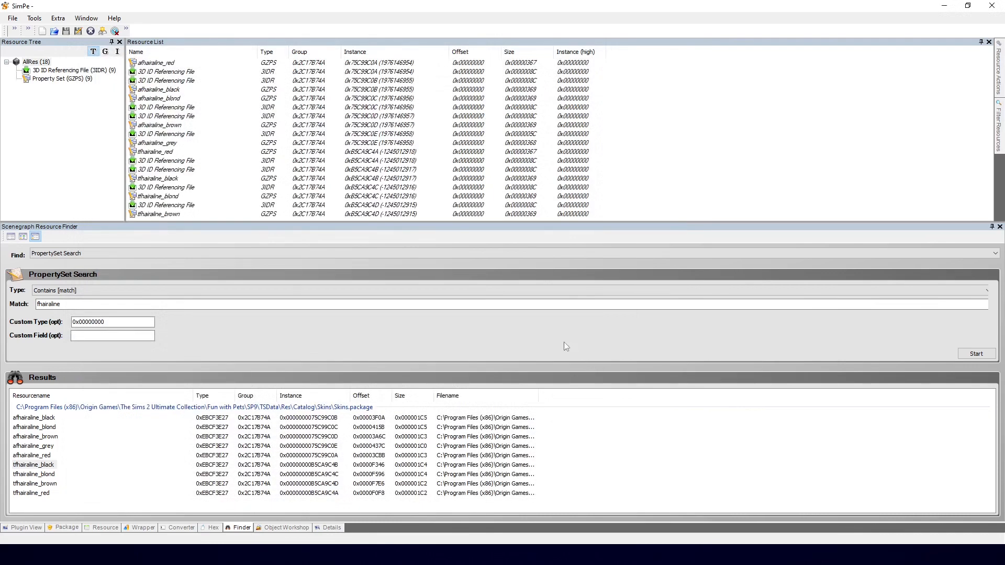
Save the package in the Downloads folder as ufhair_aline_rudhira.
click(78, 32)
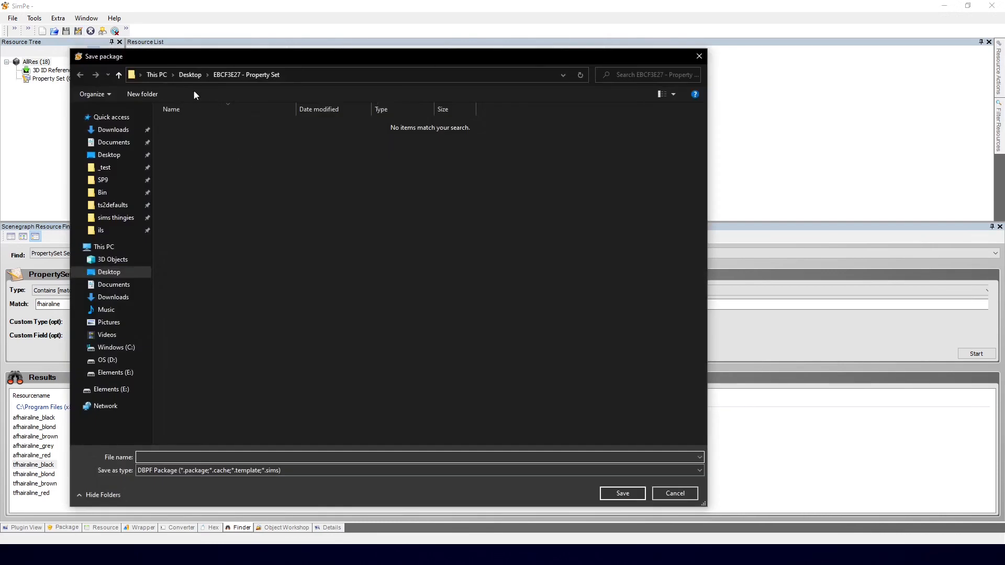
click(113, 130)
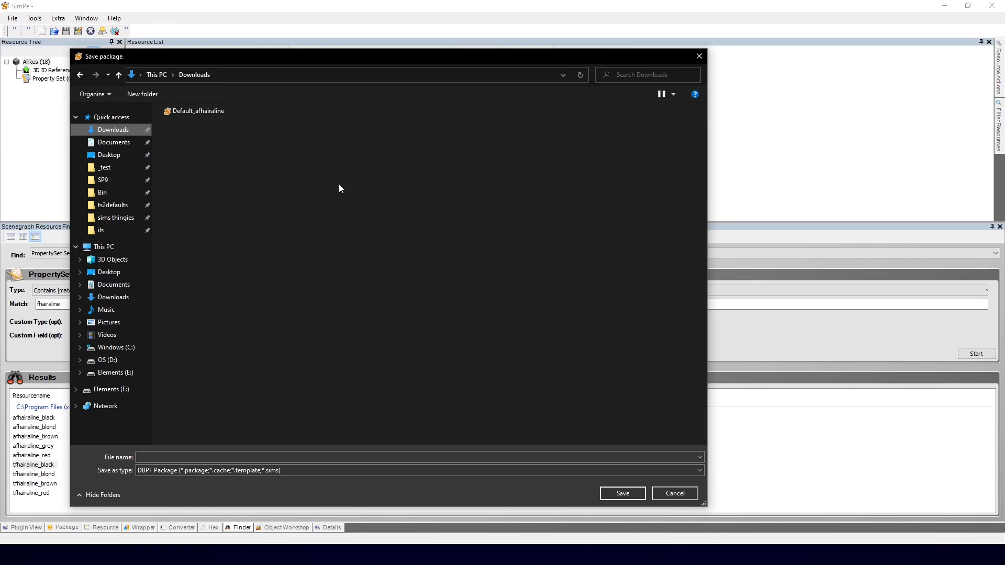
click(301, 467)
click(313, 455)
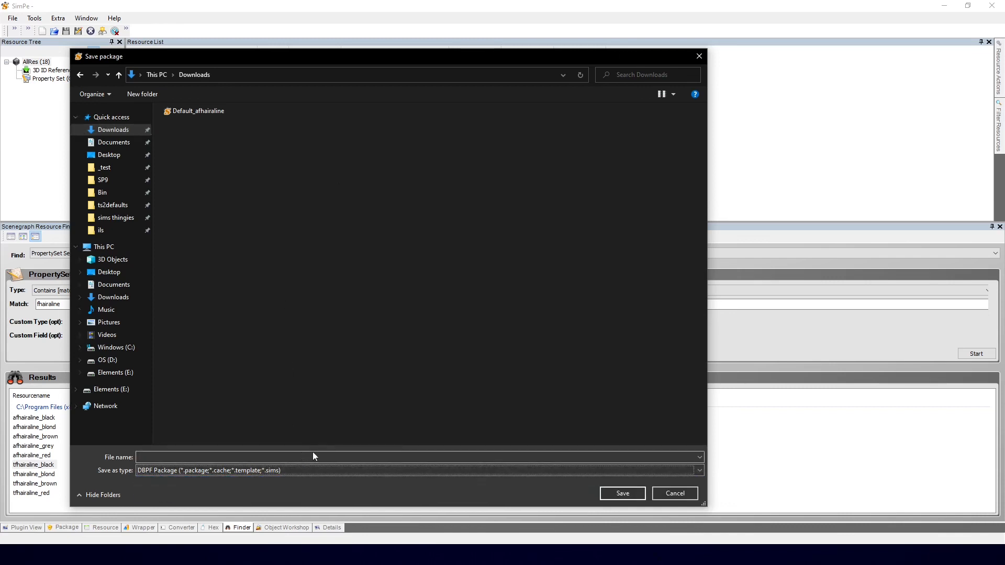
click(323, 459)
text(ufhair)
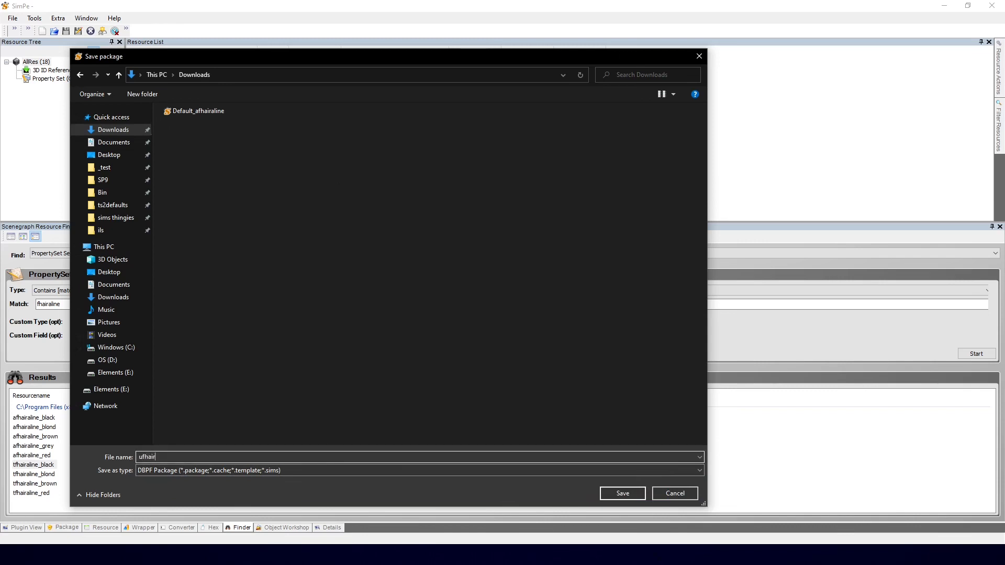
text(_aline_rudhira)
key(Return)
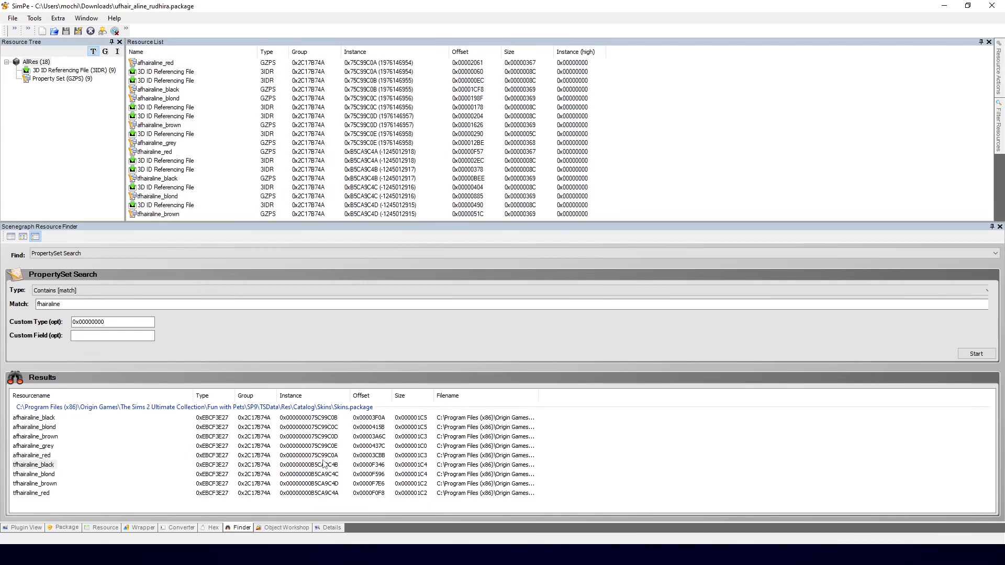
Show the Plugin View below an enlarged resource list and place the window beside the one with Default_afhairaline.package.
click(21, 527)
drag(193, 221, 198, 295)
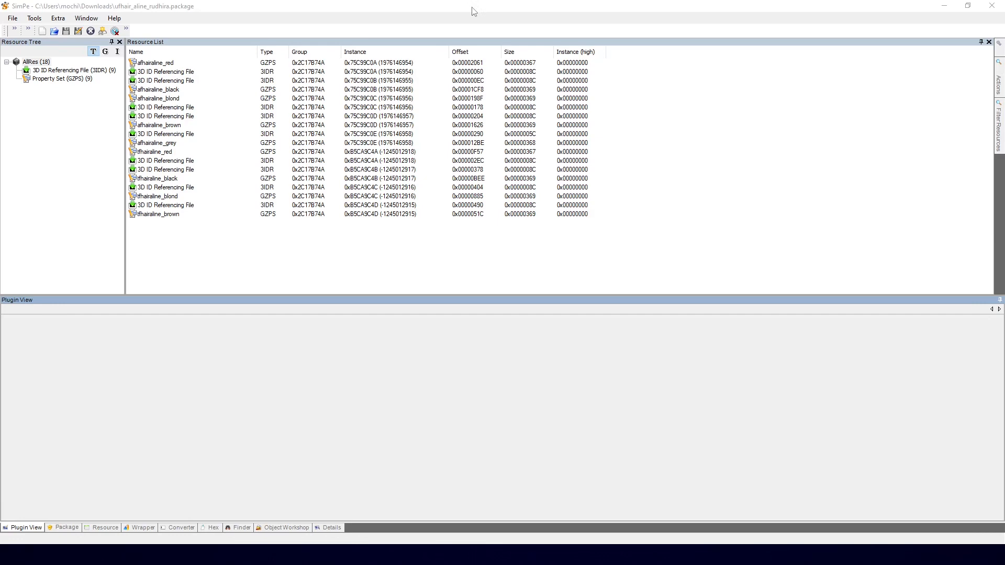
drag(480, 11, 3, 232)
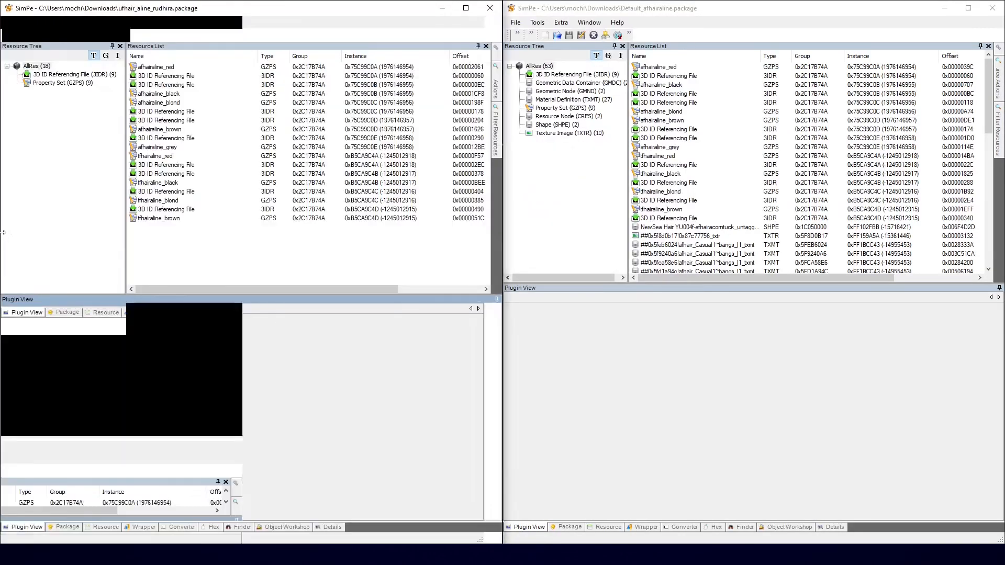
Examine the resources in Default_afhairaline.package and compare the afhairaline_red property set in both packages.
click(670, 15)
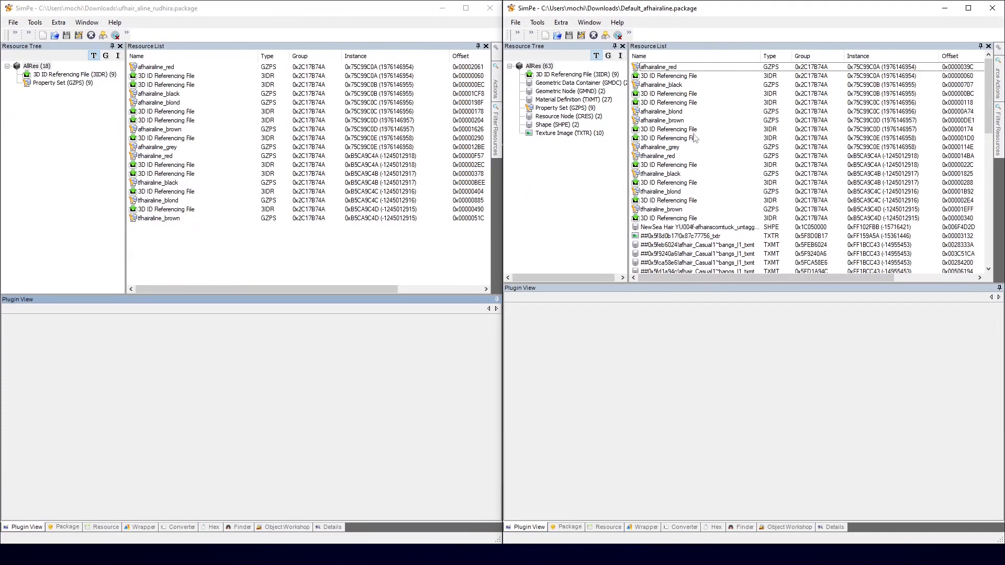
scroll(701, 147, down, 3)
scroll(704, 173, down, 10)
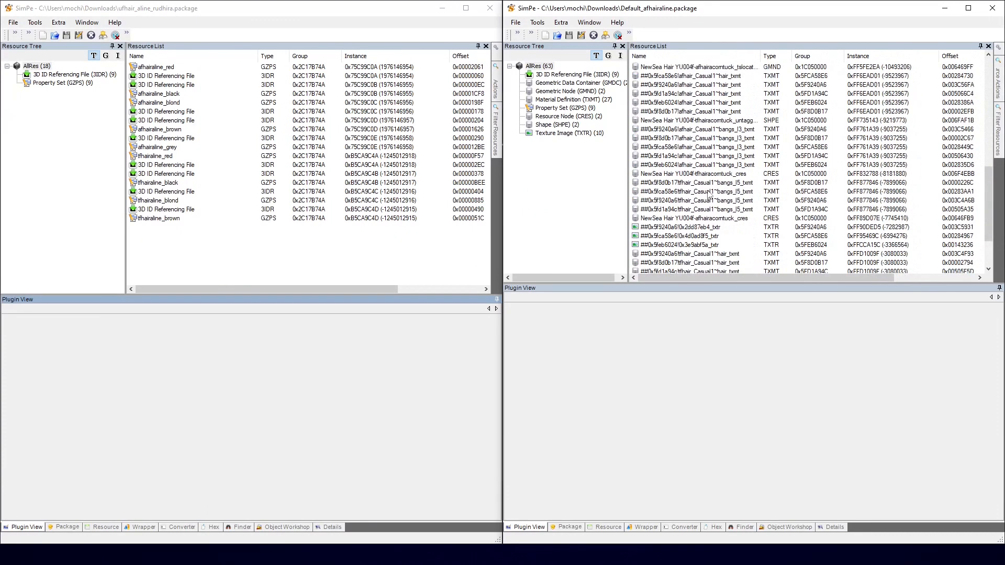
scroll(710, 202, up, 7)
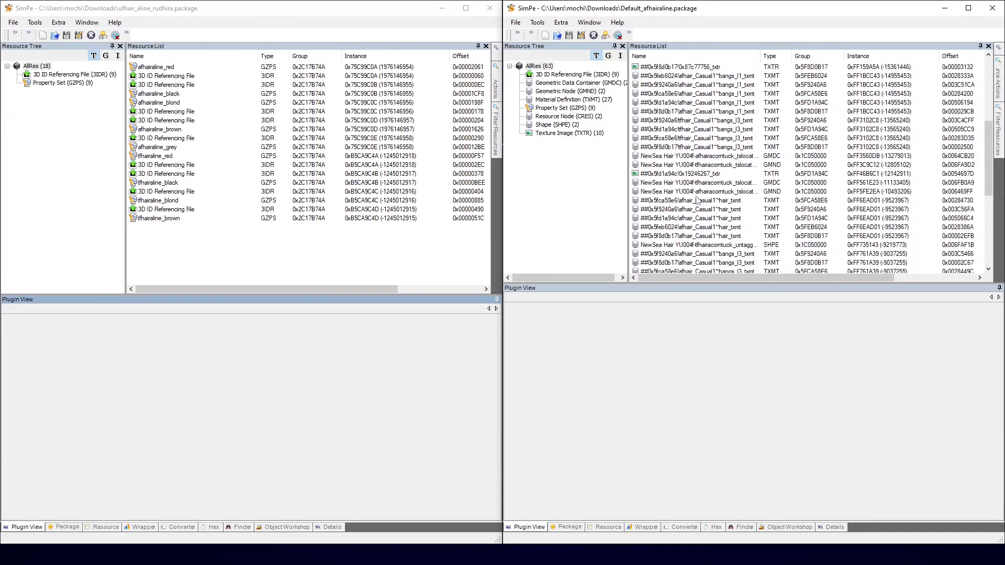
scroll(695, 193, up, 7)
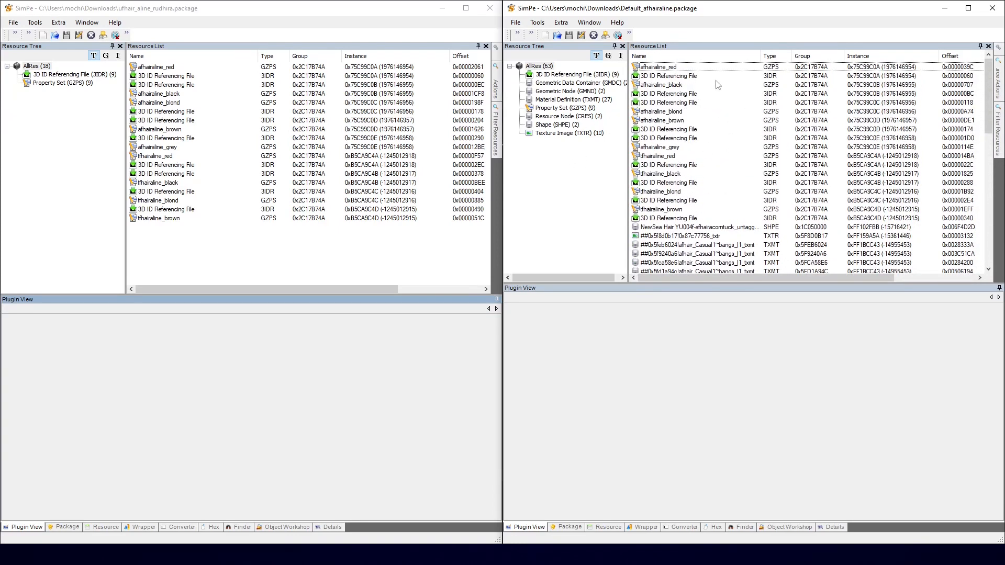
click(157, 68)
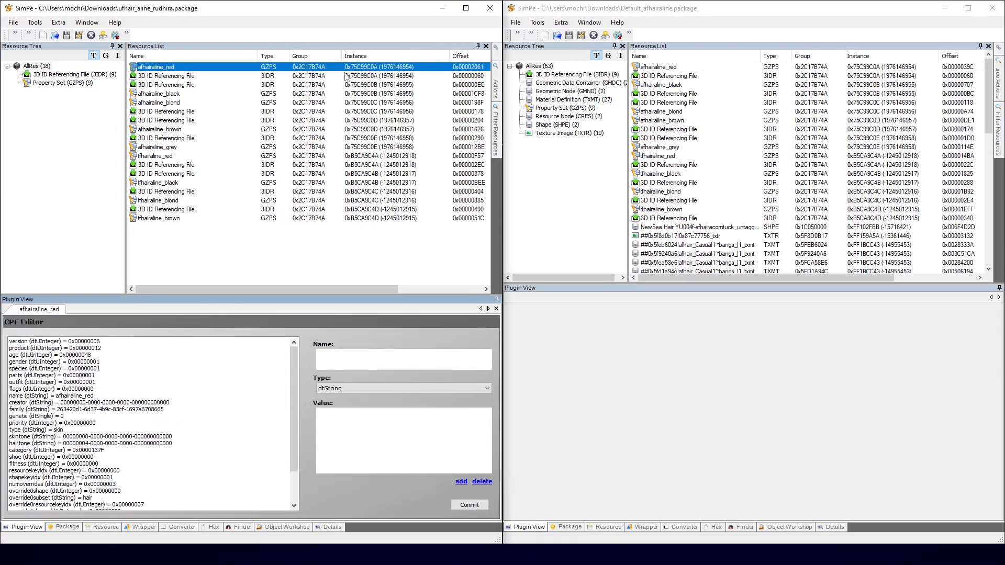
click(883, 68)
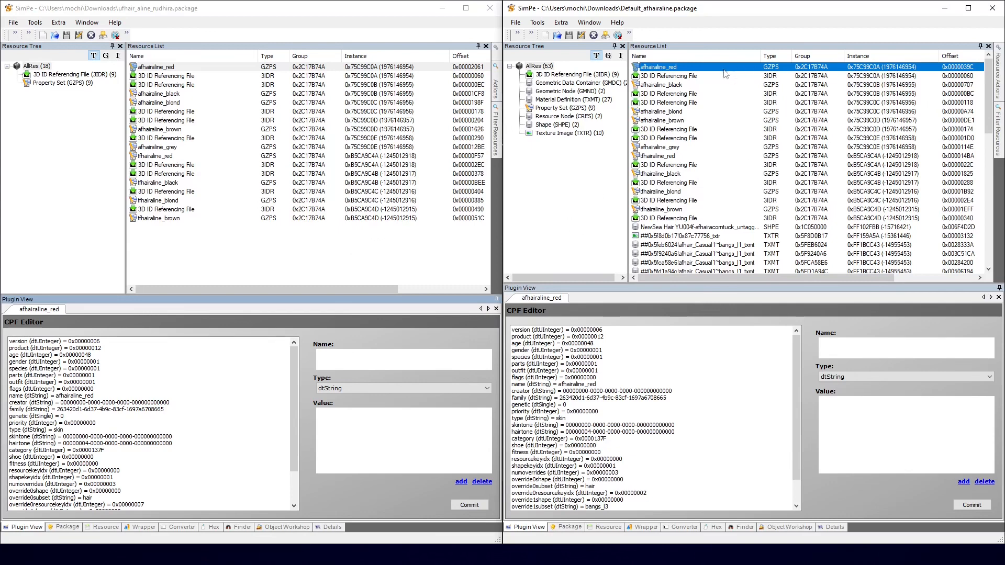
Extract all afhairaline and tfhairaline property sets with their 3D ID Referencing Files from Default_afhairaline.package.
click(676, 77)
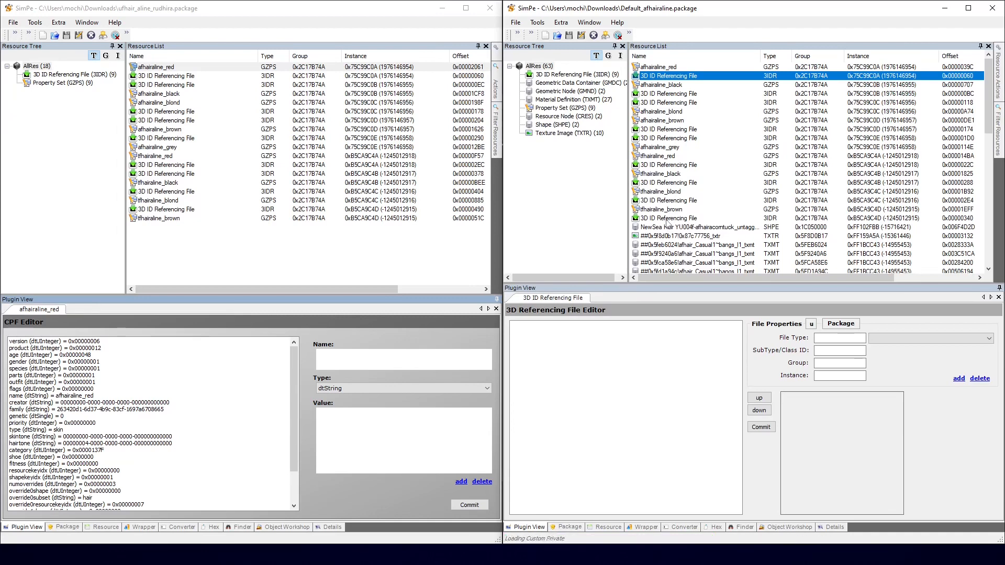
click(664, 219)
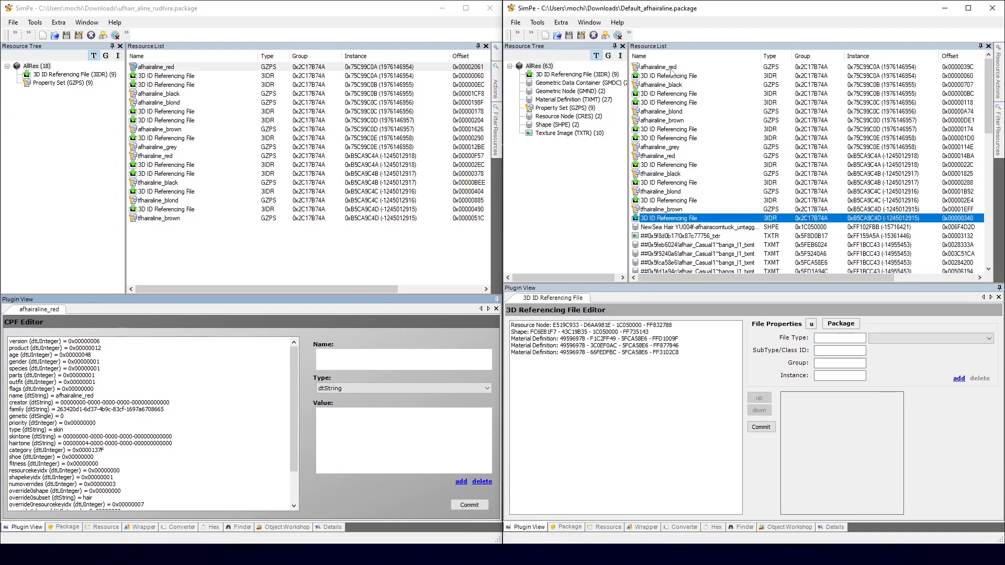
shift+click(670, 68)
right_click(688, 81)
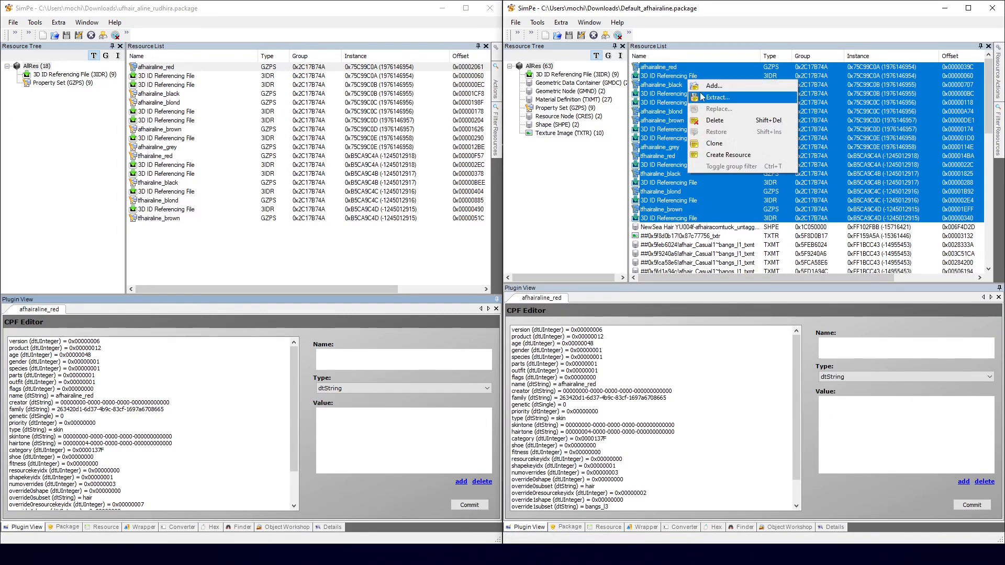
click(702, 98)
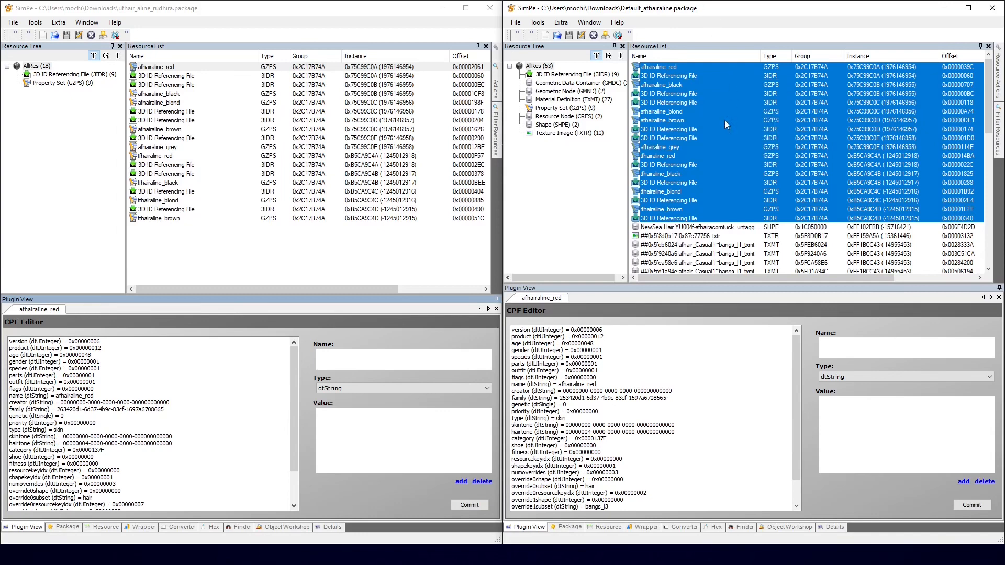
Delete every resource except the property sets and 3D ID Referencing Files from Default_afhairaline.package and save the package.
scroll(675, 214, down, 2)
click(666, 176)
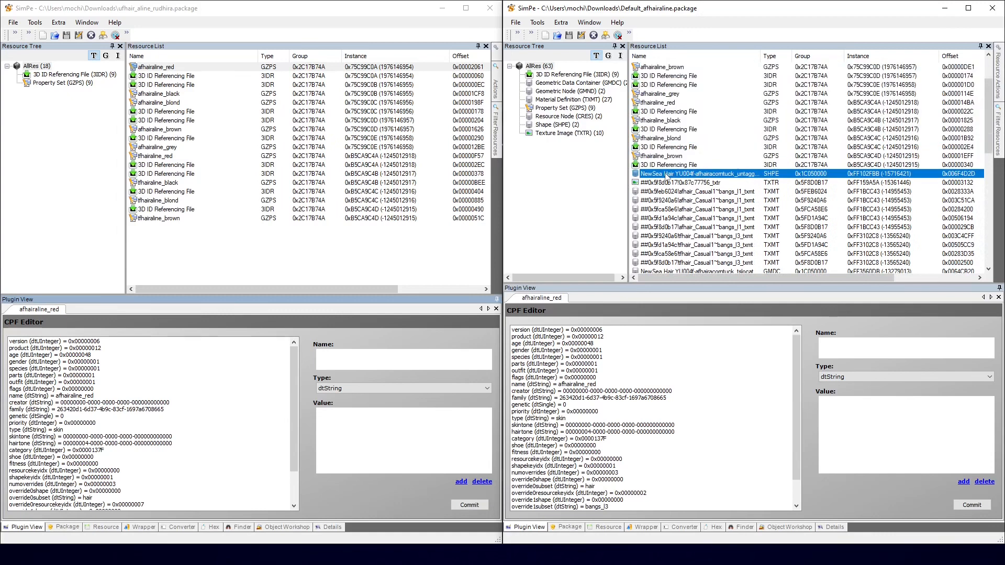
scroll(680, 199, down, 6)
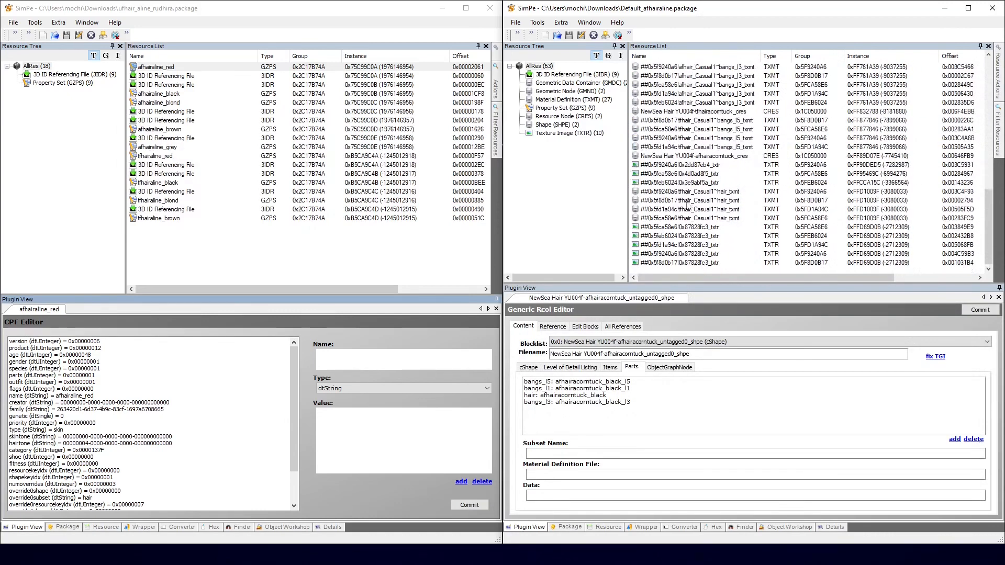
shift+click(668, 264)
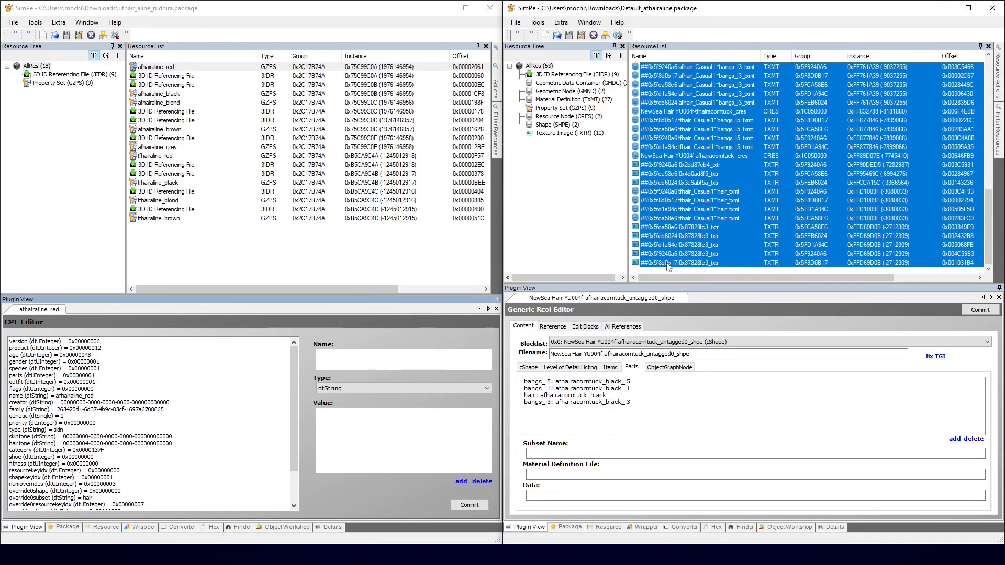
scroll(668, 264, up, 3)
right_click(687, 152)
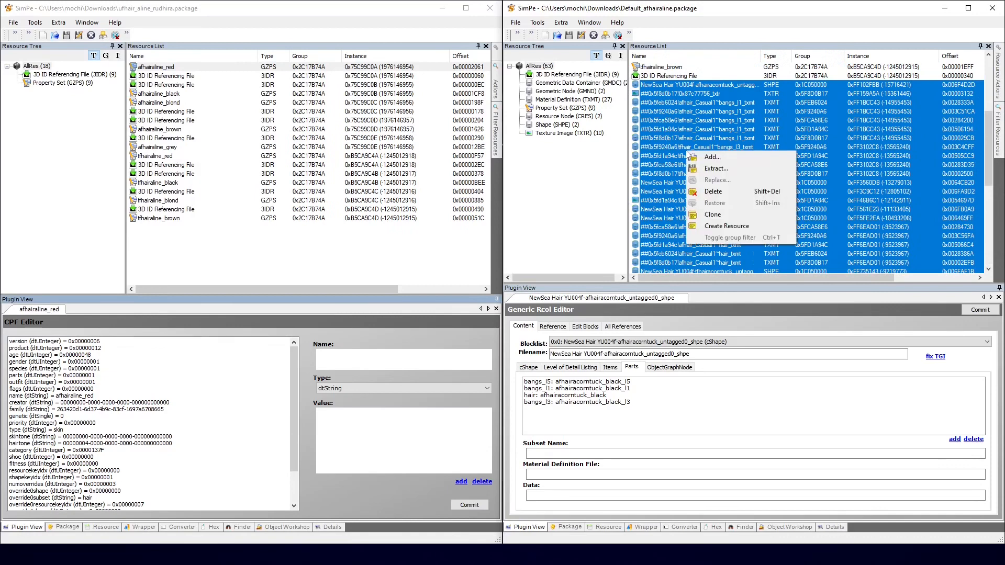
click(766, 193)
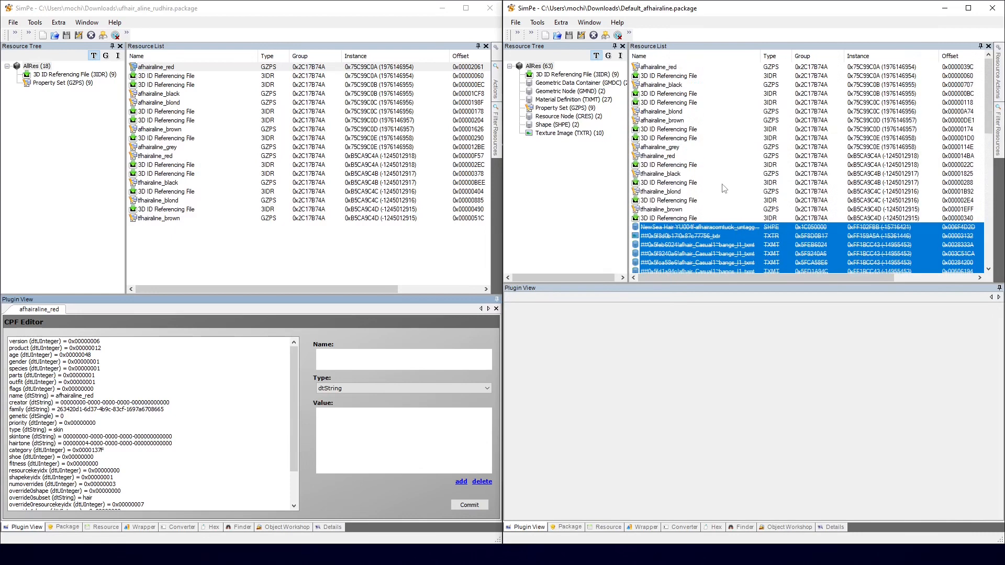
click(569, 35)
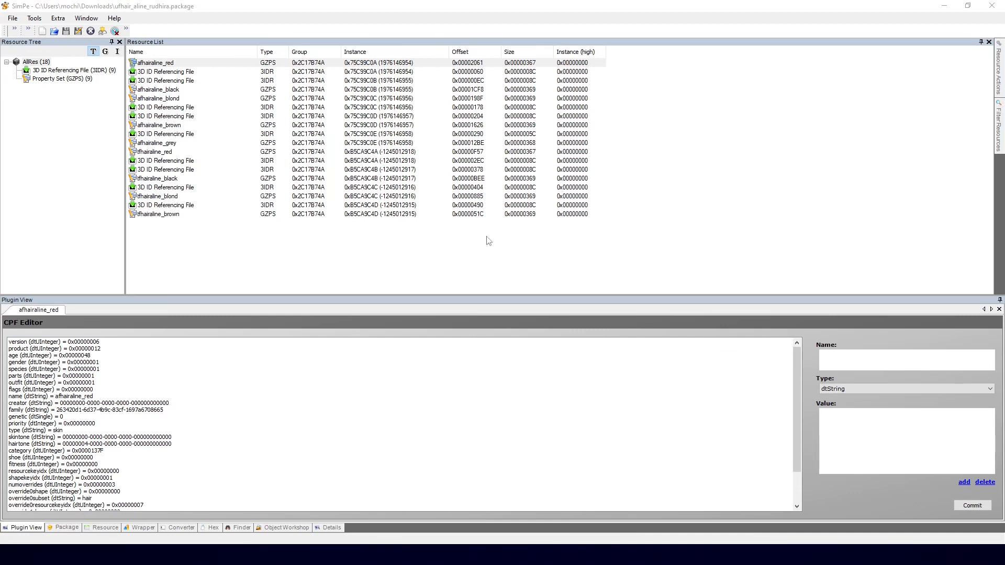
Open the package MESHJulieJAdeAshley3t2FemaleHair from the alienpod_Ade-Ashley folder in Downloads.
click(224, 8)
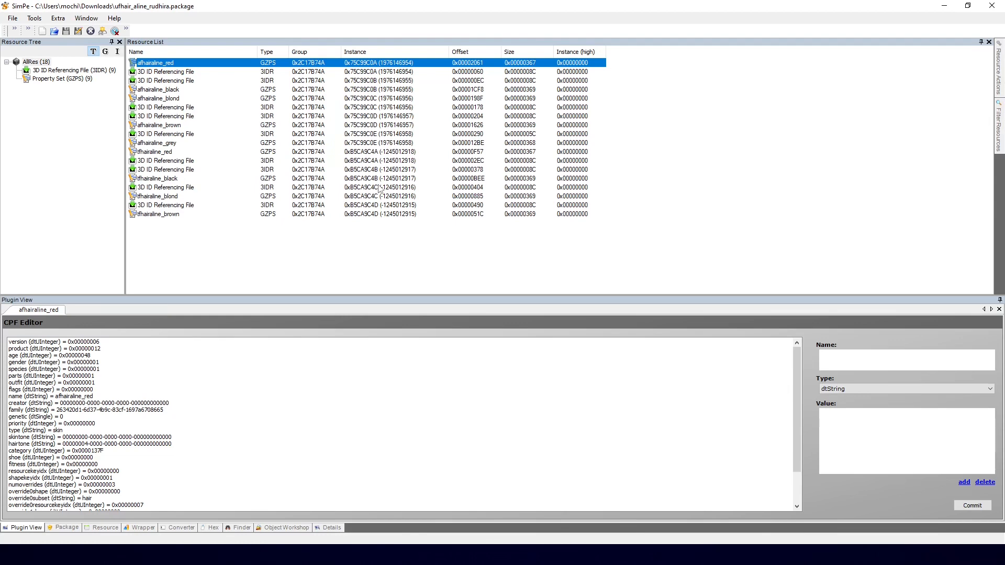
click(55, 31)
click(128, 38)
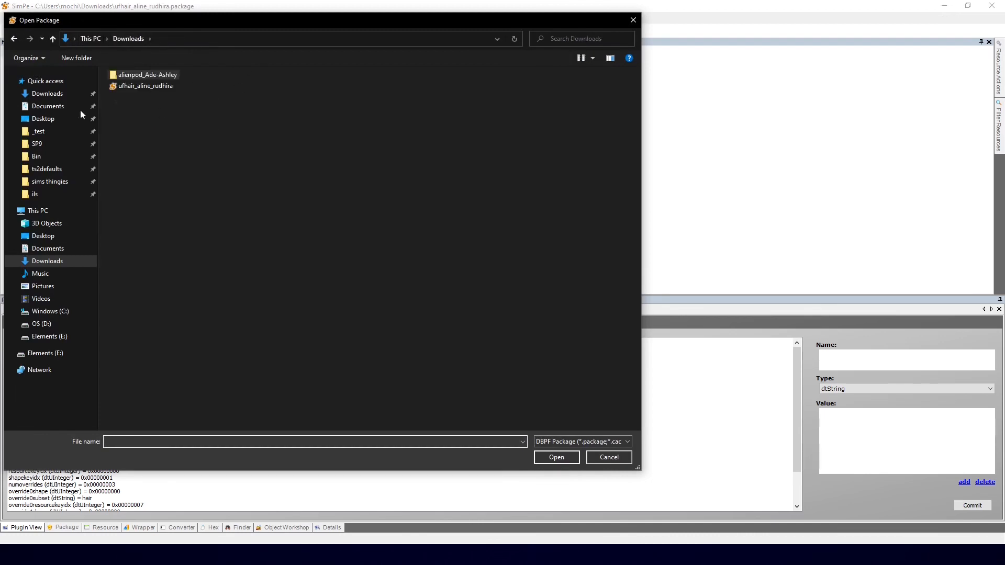
double_click(163, 78)
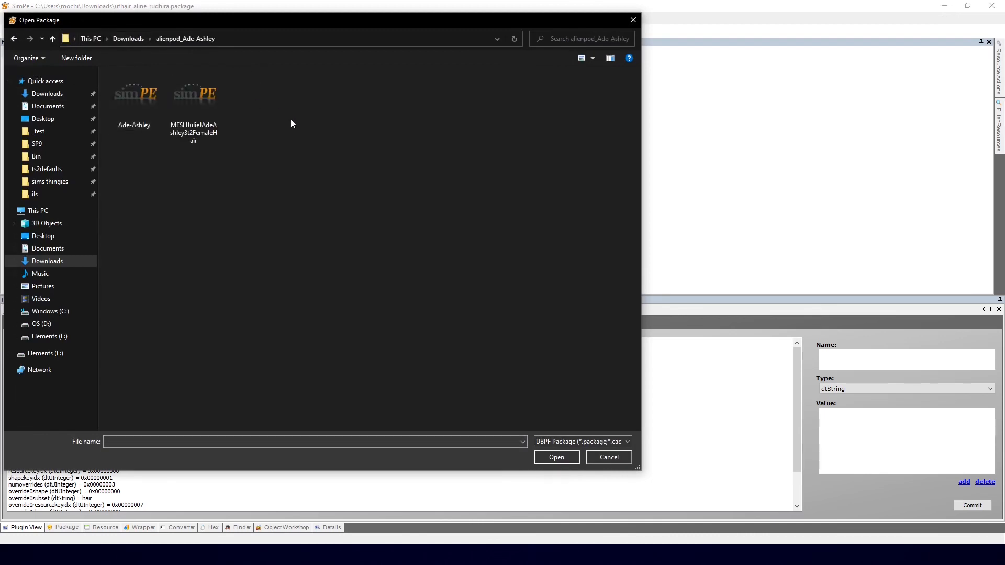
double_click(200, 105)
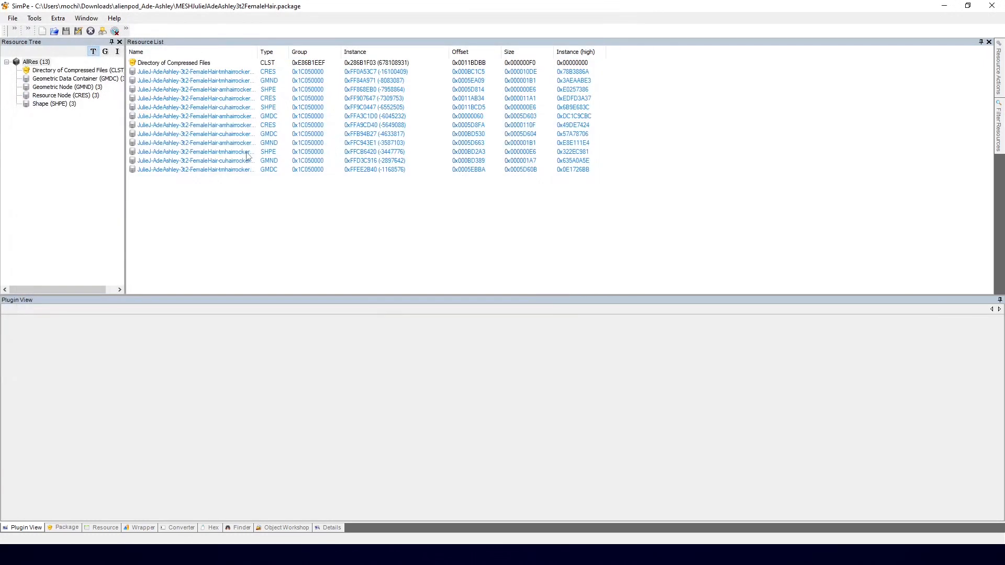
Sort the resources by name, delete the four cuhairrocker resources (CRES, GMDC, GMND and SHPE) from the mesh package, and save it.
drag(257, 51, 336, 51)
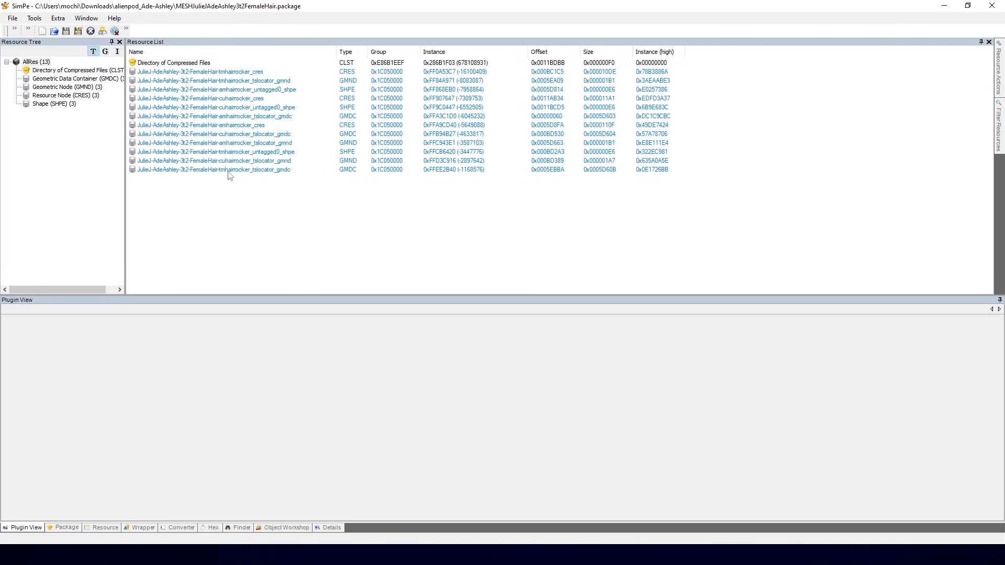
click(200, 53)
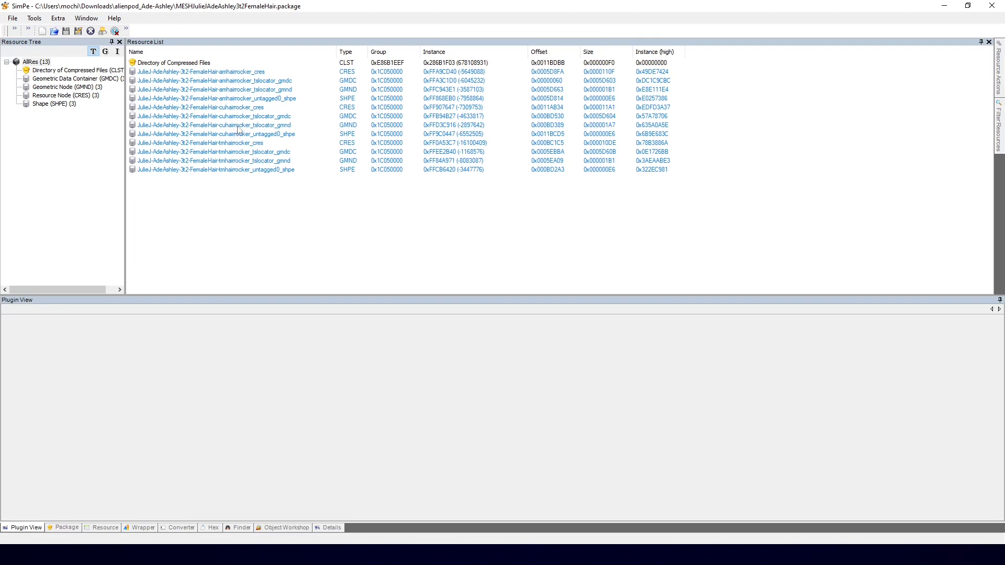
click(233, 107)
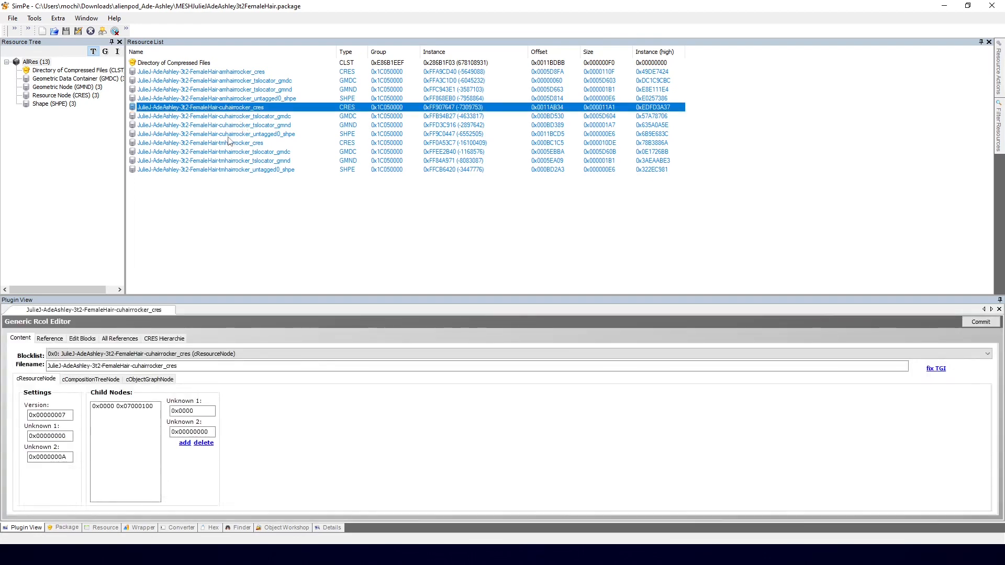
shift+click(228, 134)
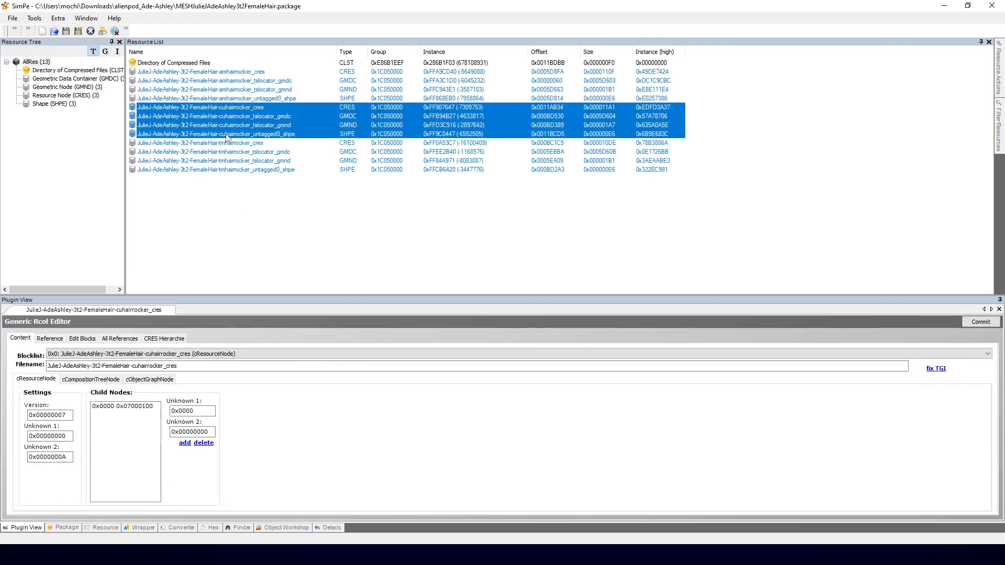
key(Delete)
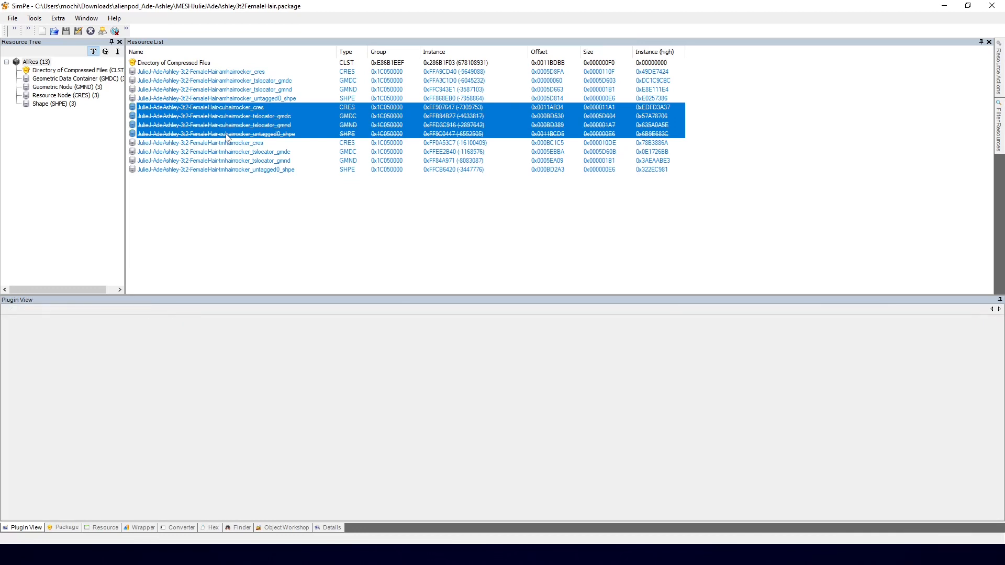
right_click(279, 115)
click(207, 232)
click(65, 31)
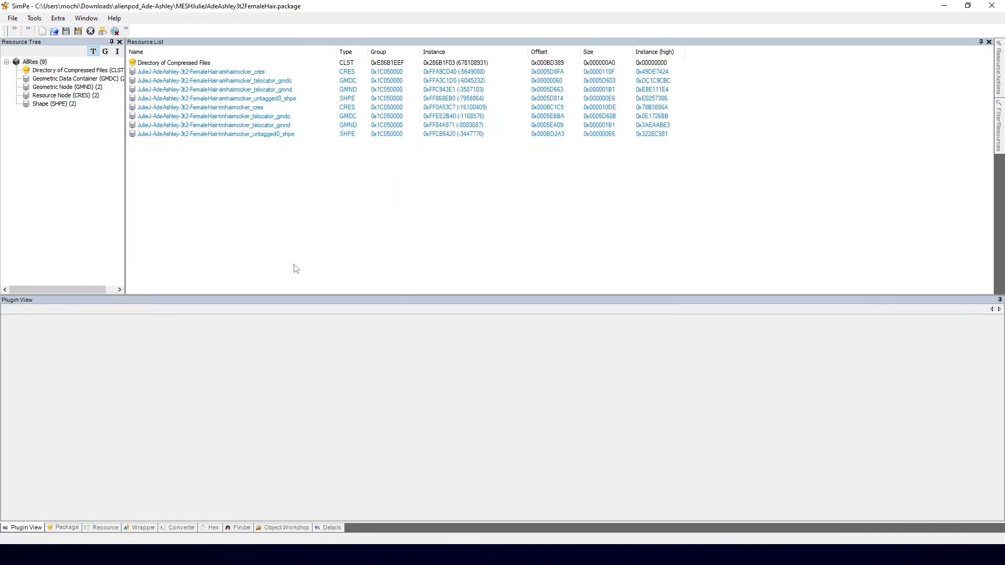
Examine the model groups in the amhairrocker and tmhairrocker Geometric Data Containers.
click(73, 79)
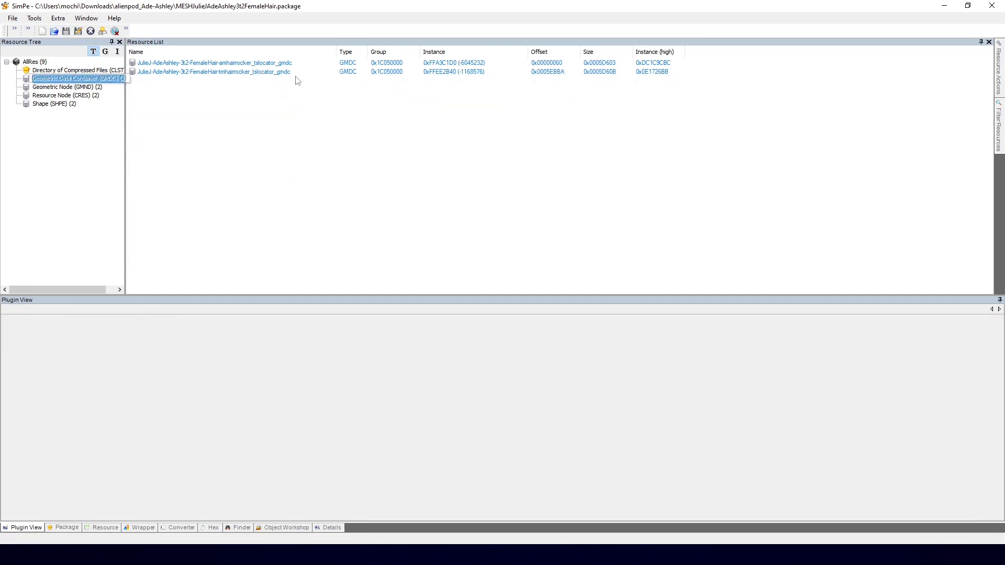
click(266, 64)
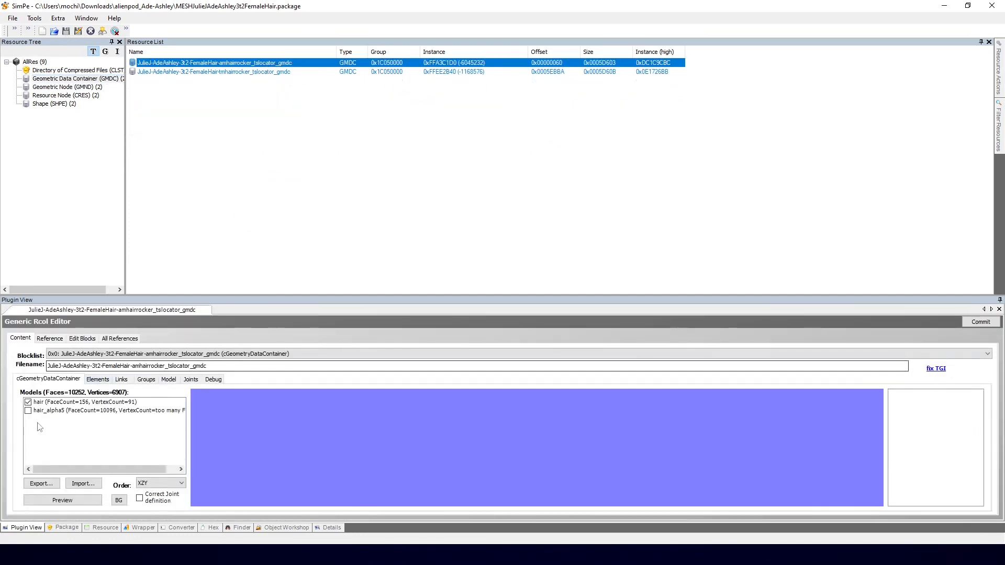
click(234, 71)
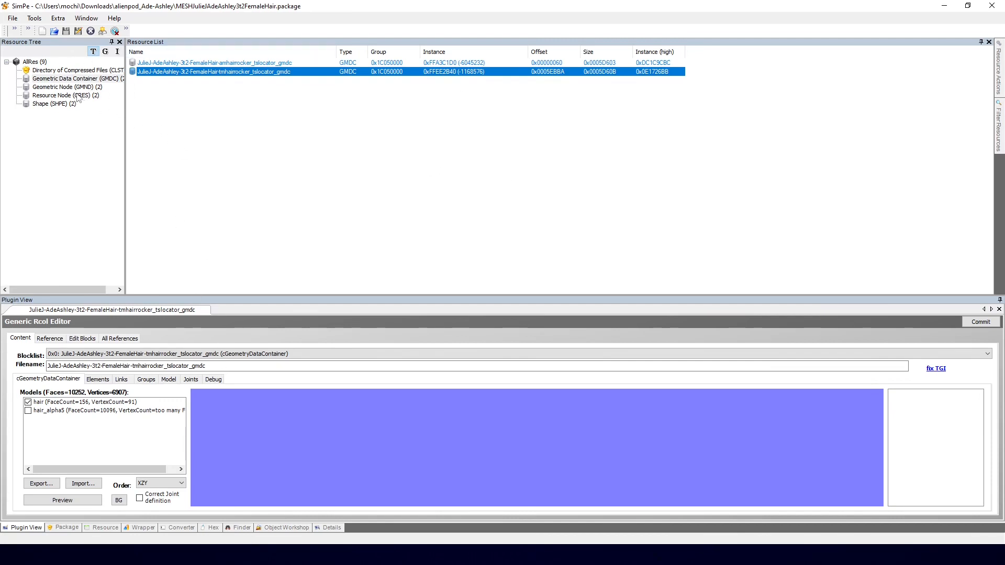
Extract the amhairrocker Resource Node to the Downloads folder under the file name af.
click(61, 98)
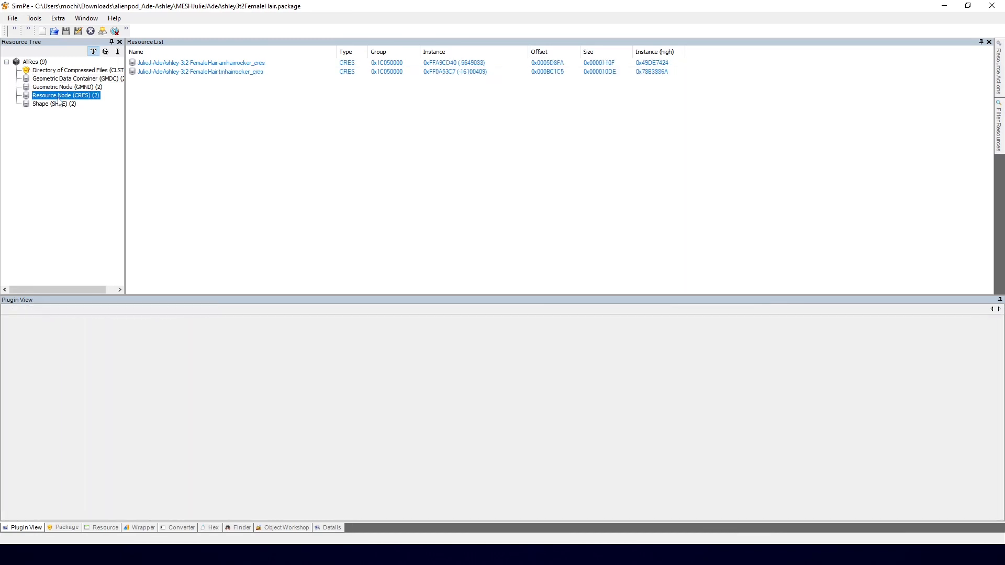
click(350, 63)
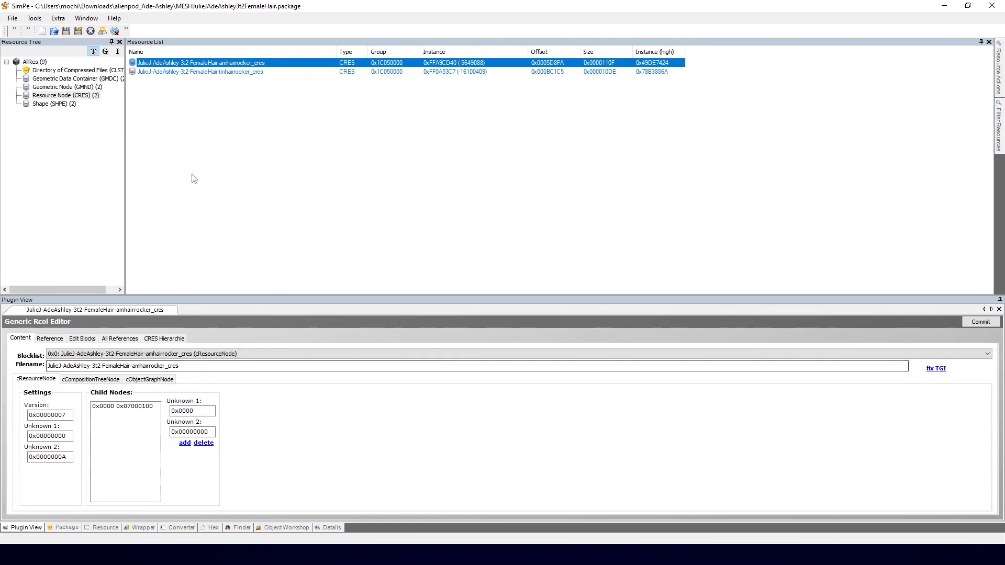
right_click(206, 64)
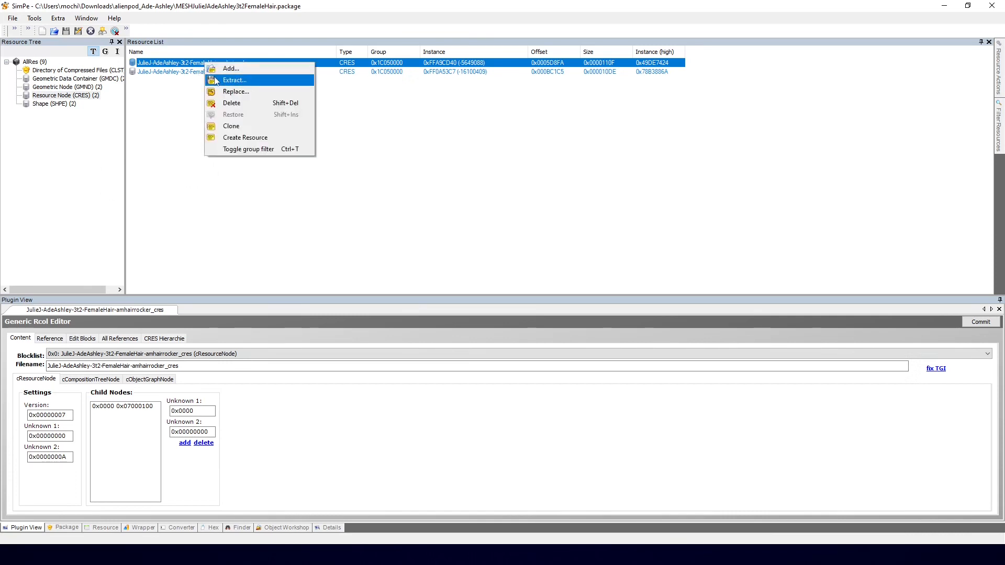
click(218, 82)
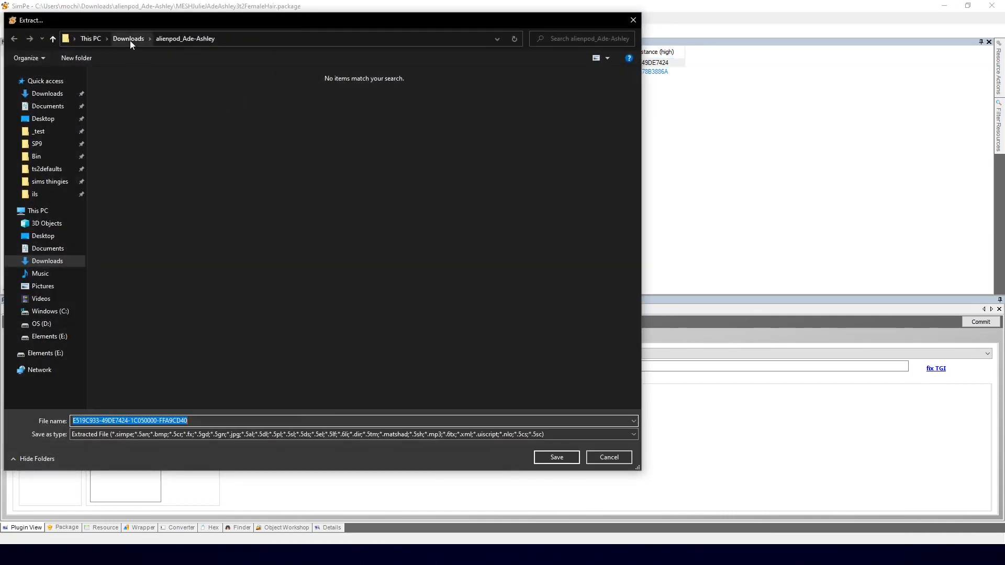
click(129, 39)
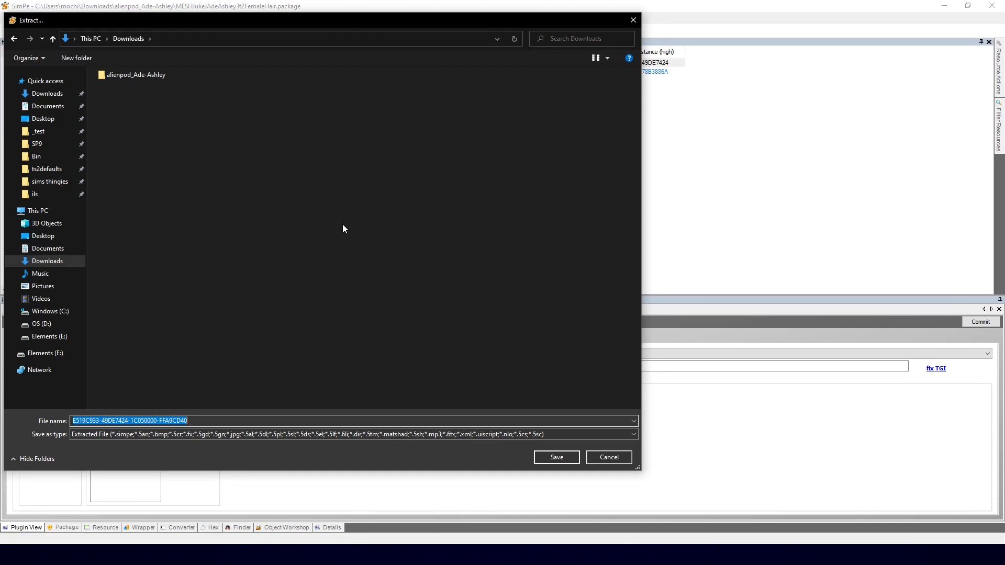
text(af)
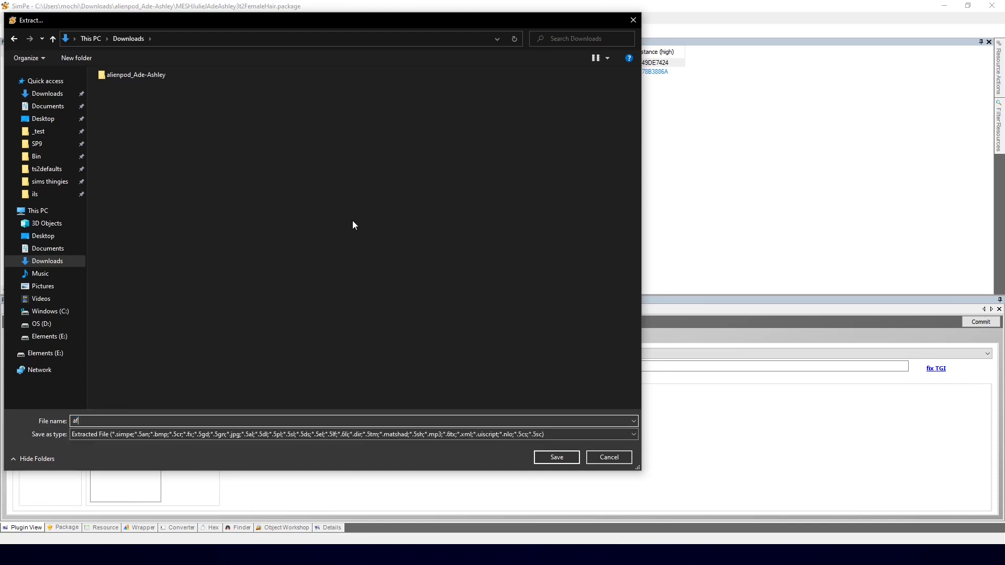
click(548, 457)
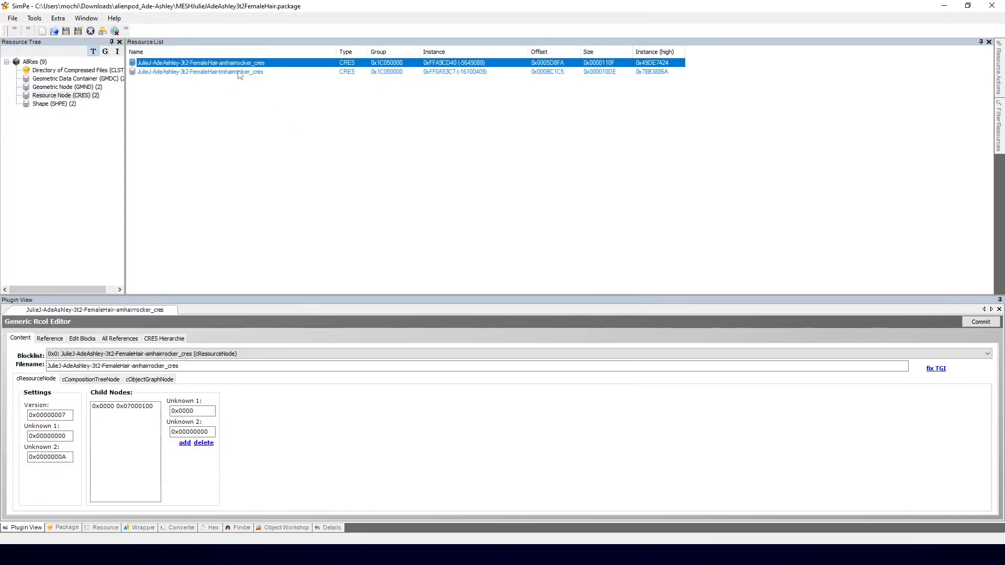
Extract the tmhairrocker Resource Node to the Downloads folder under the file name tf.
click(239, 73)
right_click(239, 74)
click(253, 84)
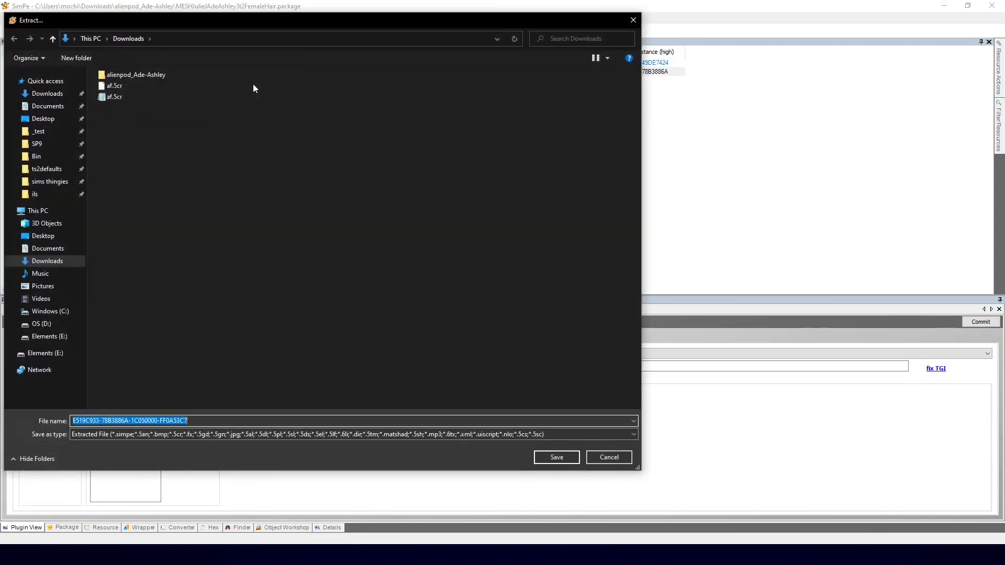
text(tf)
key(Return)
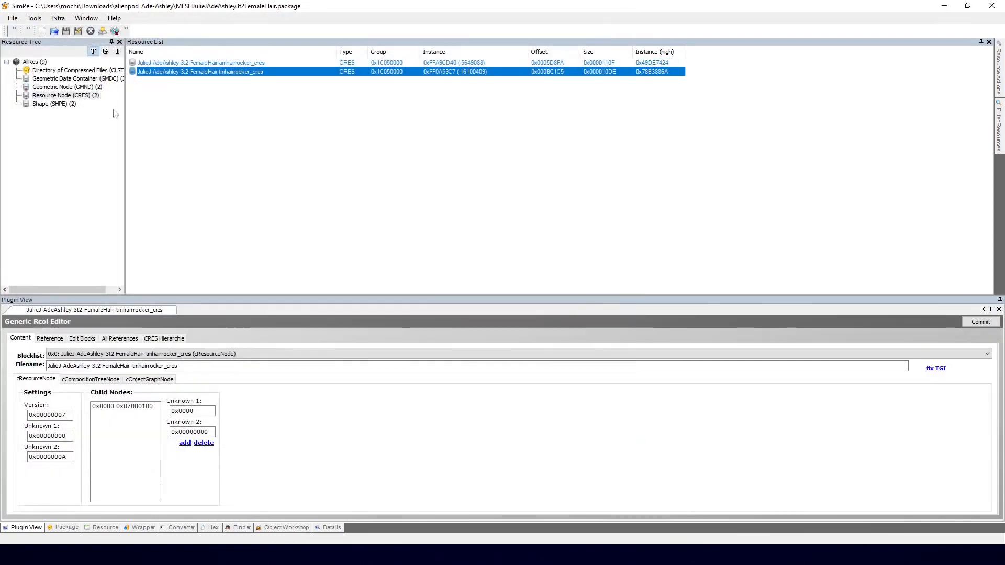
Extract the amhairrocker Shape as af and the tmhairrocker Shape as tf to the Downloads folder.
click(65, 105)
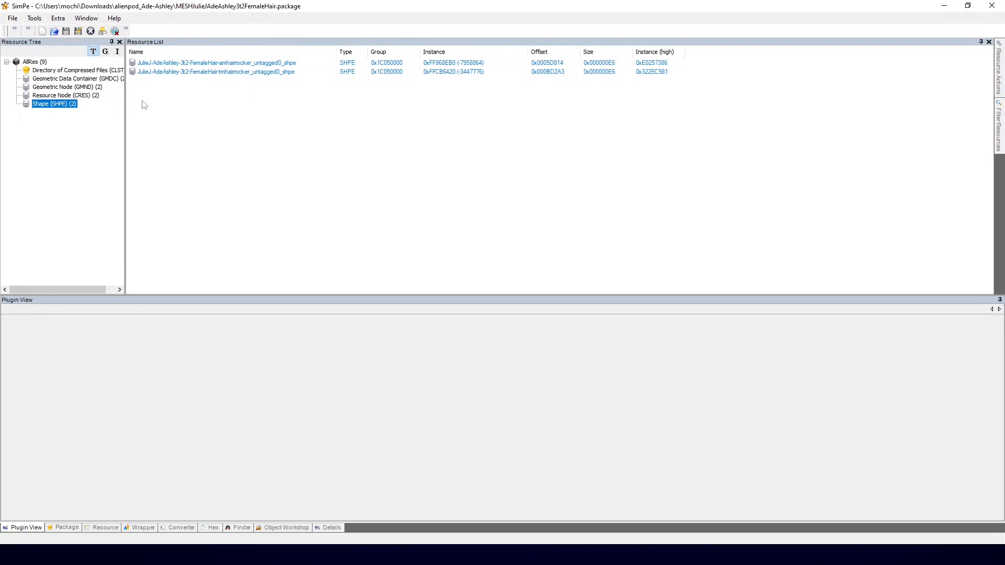
right_click(228, 67)
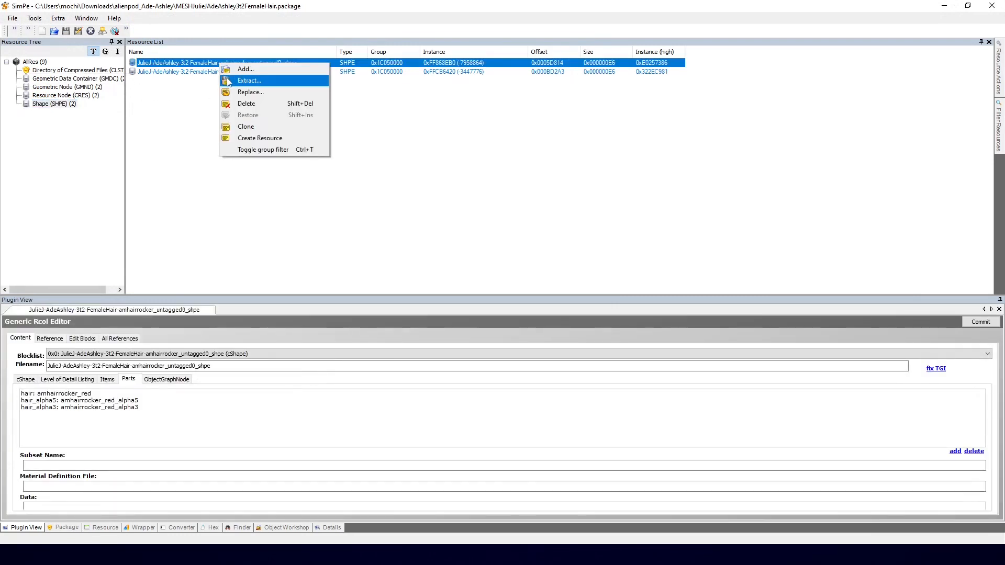
click(231, 78)
text(af)
key(Return)
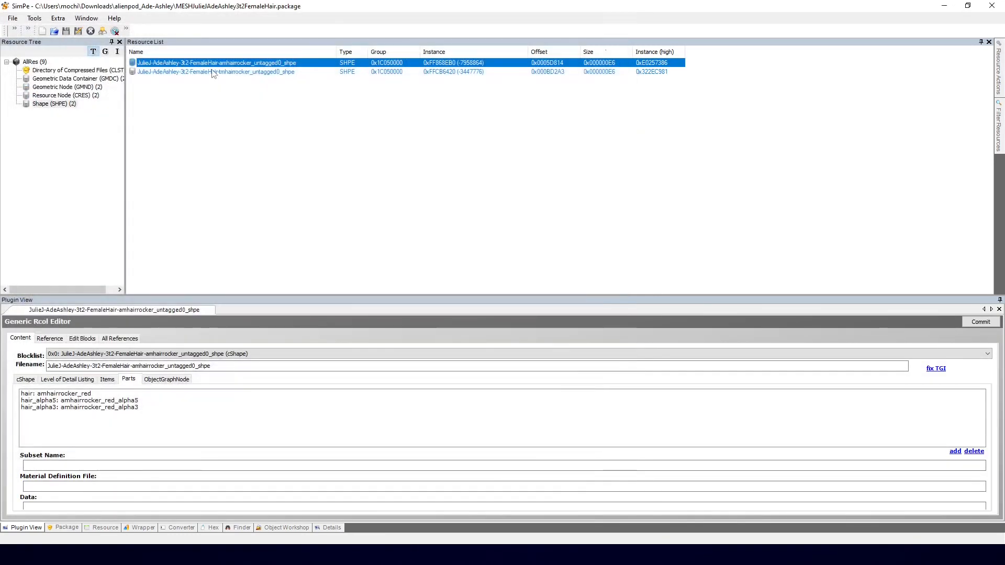
right_click(211, 72)
click(238, 88)
text(tf)
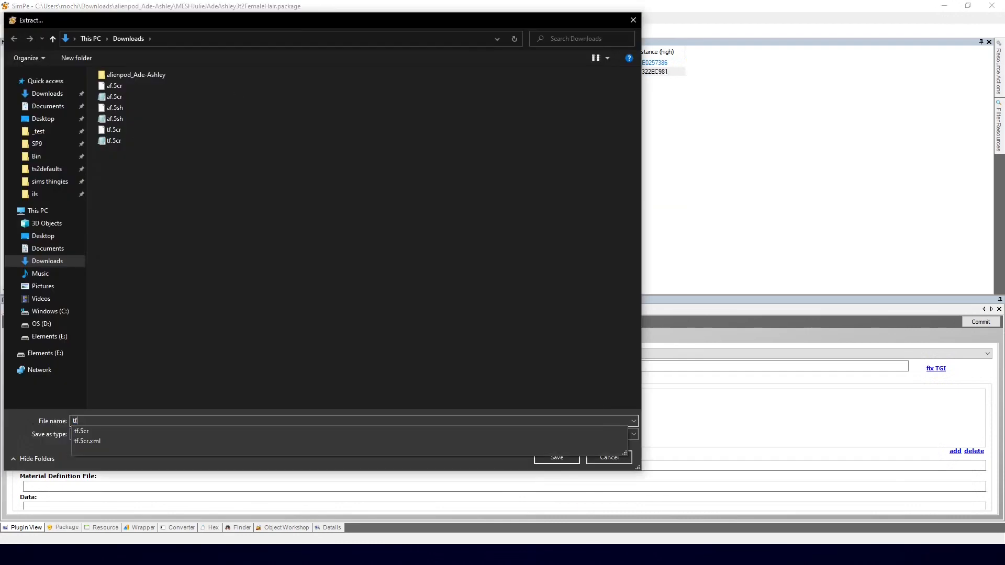
key(Return)
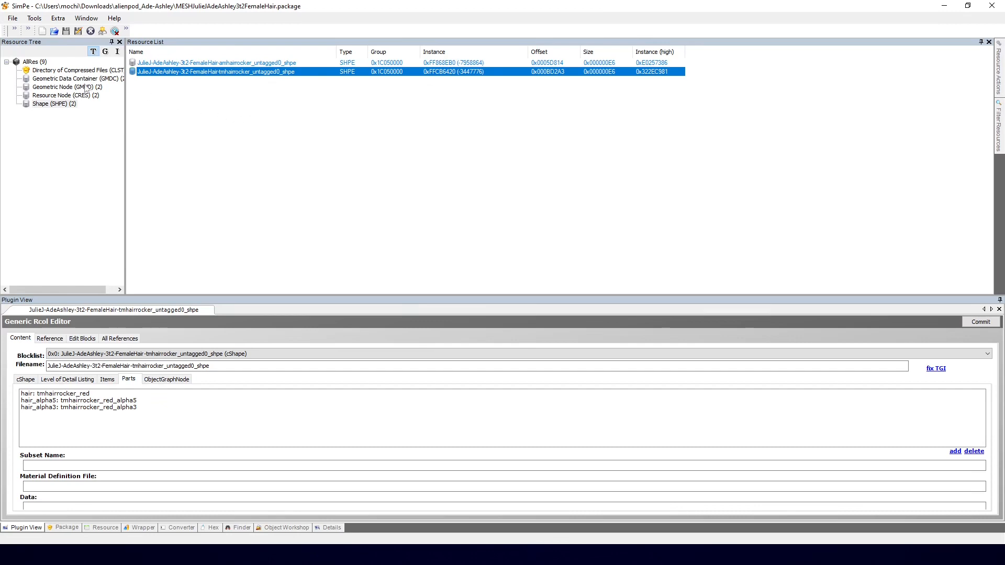
Review the subset names in the amhairrocker Geometric Data Container again.
click(50, 33)
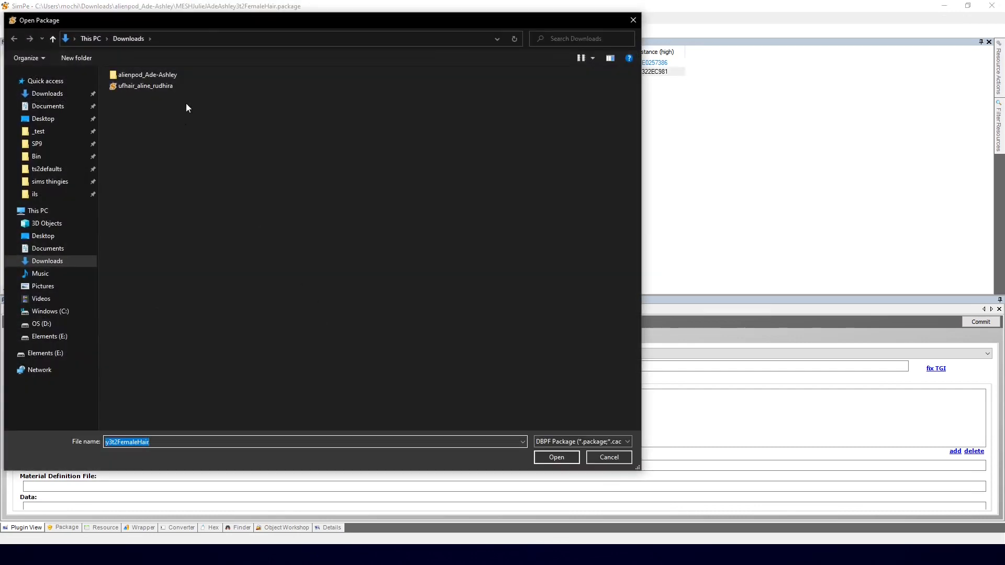
click(633, 24)
click(134, 79)
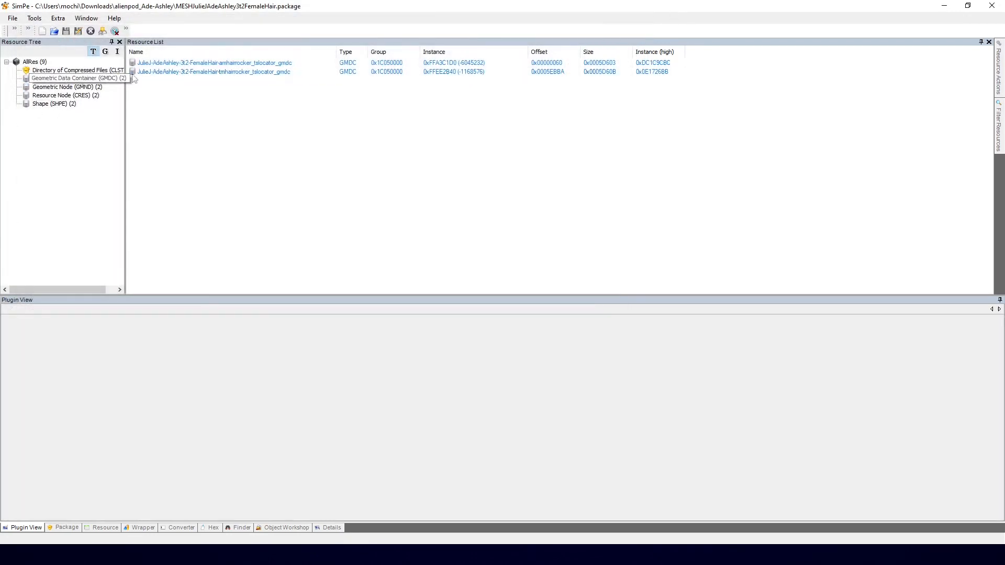
click(215, 62)
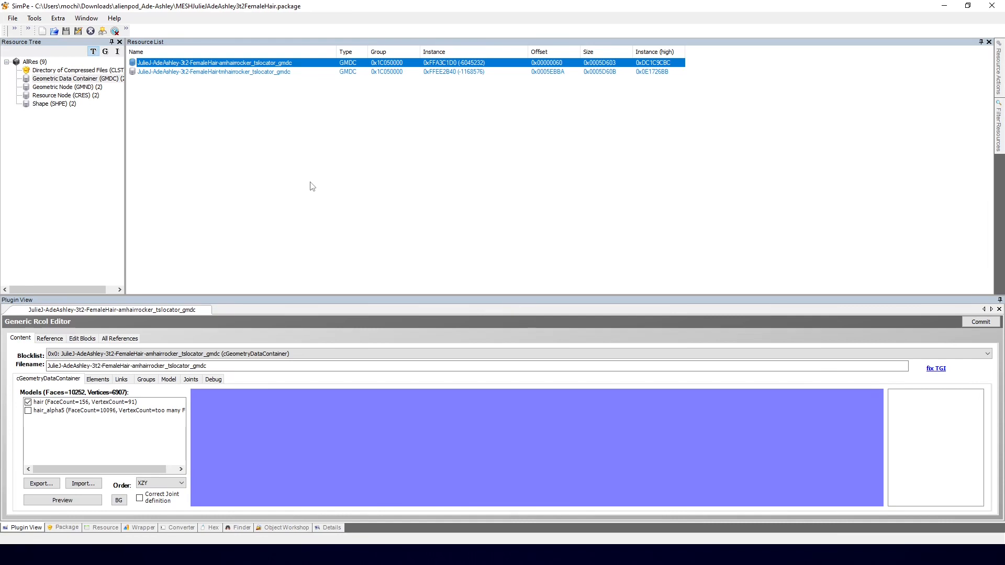
Open the Ade-Ashley package from the alienpod_Ade-Ashley folder in Downloads.
click(49, 31)
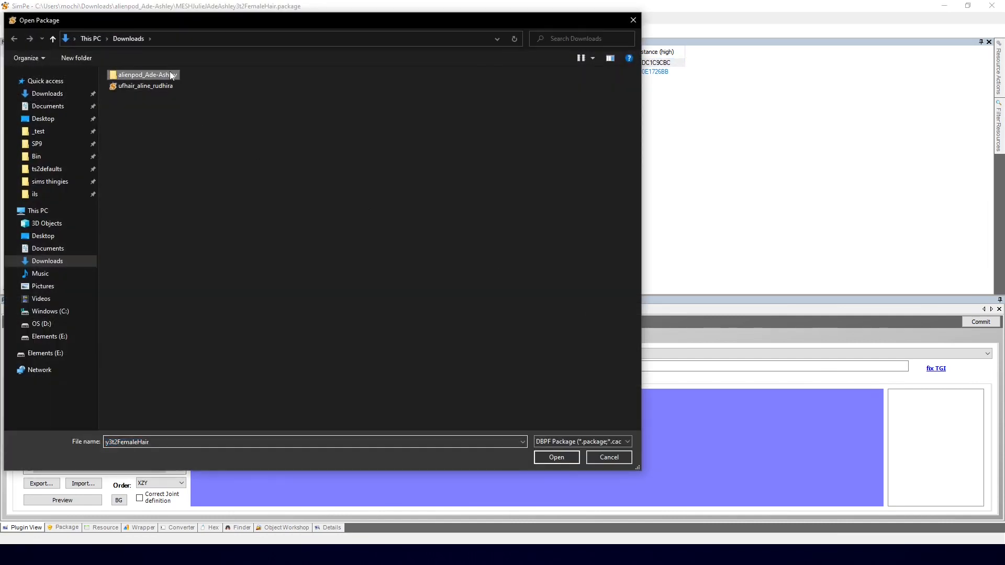
click(167, 113)
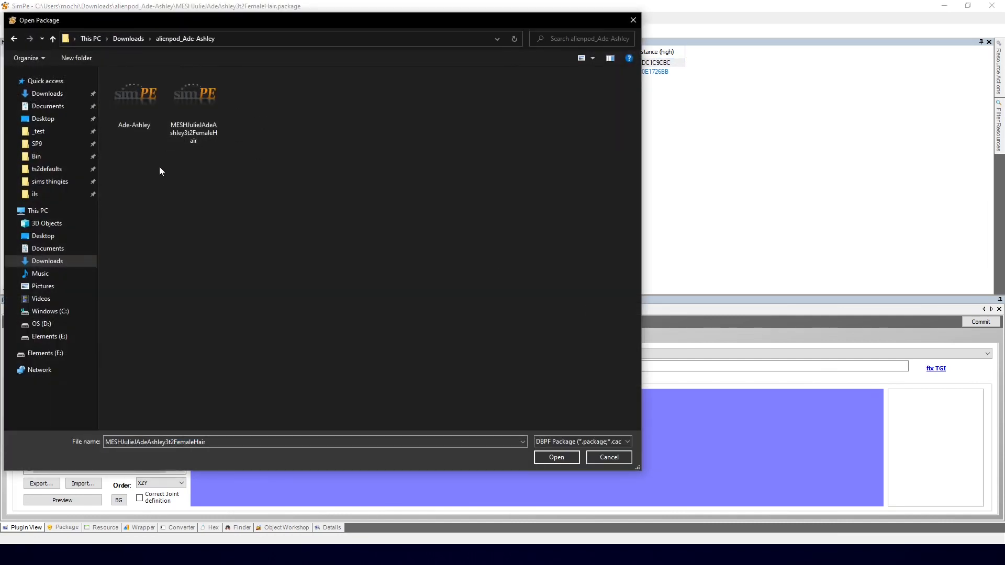
click(137, 100)
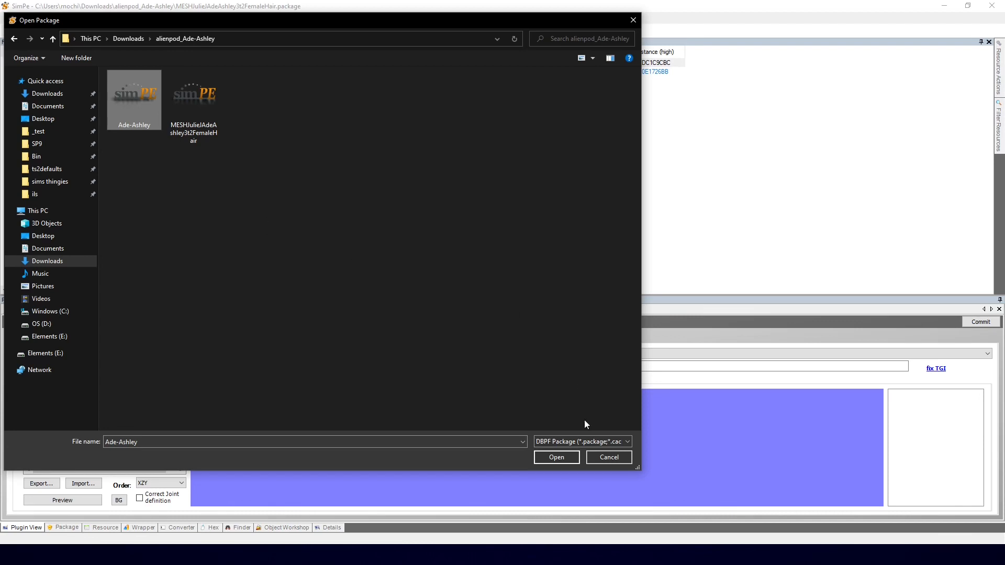
click(564, 457)
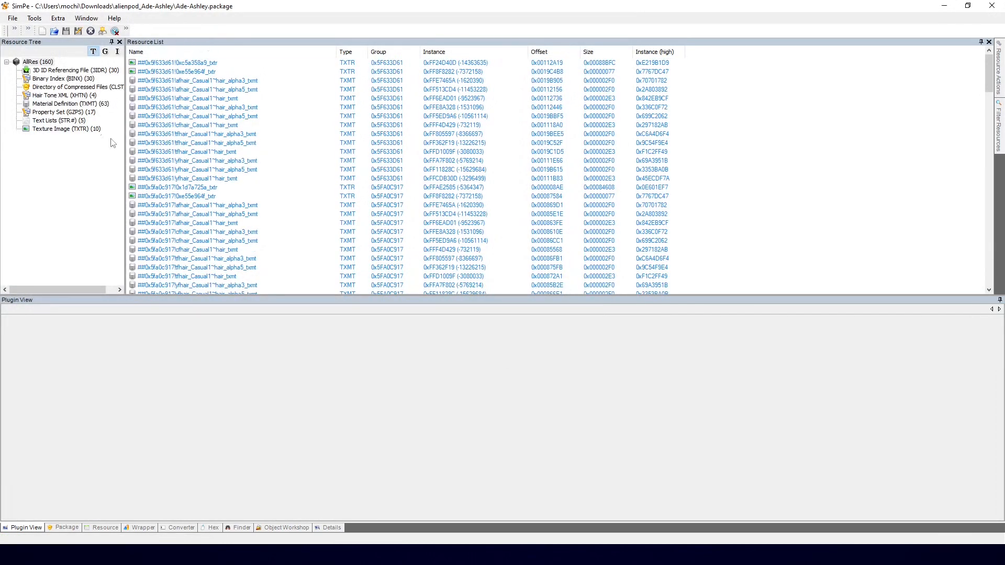
Check the base texture names in the afhair_Casual1 hair and hair_alpha5 materials of group 0x5F633D61 and view the two textures they reference.
click(225, 99)
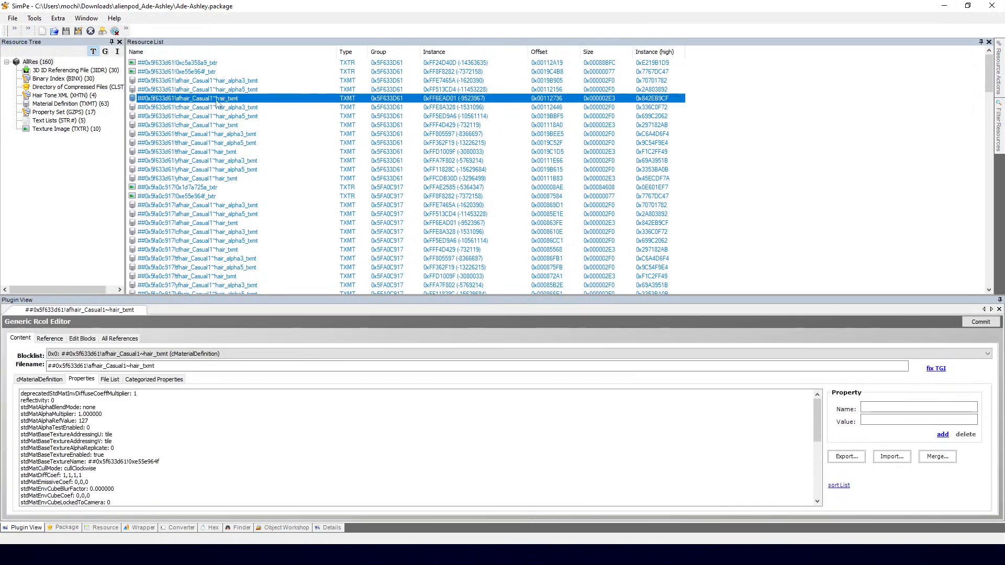
click(115, 463)
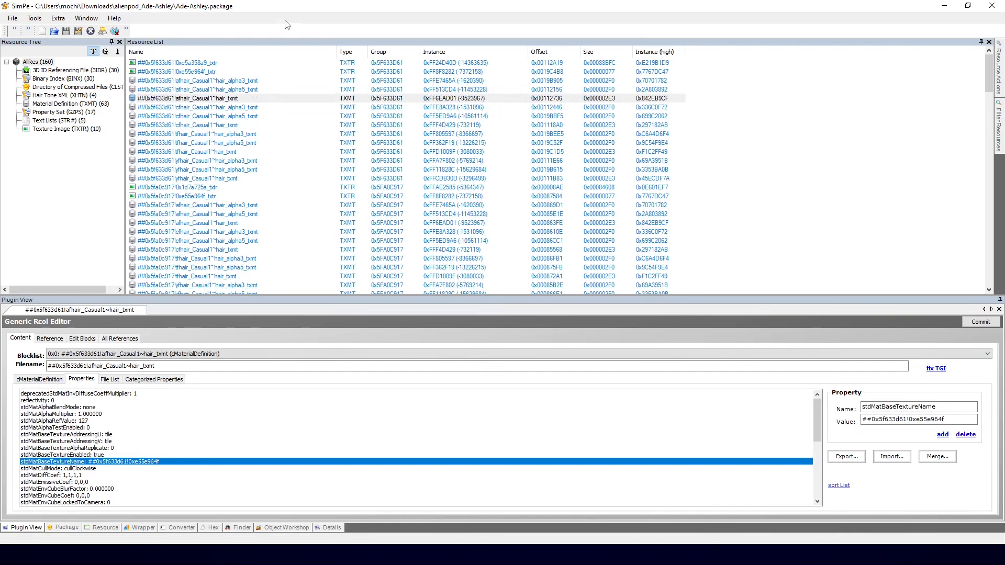
click(202, 72)
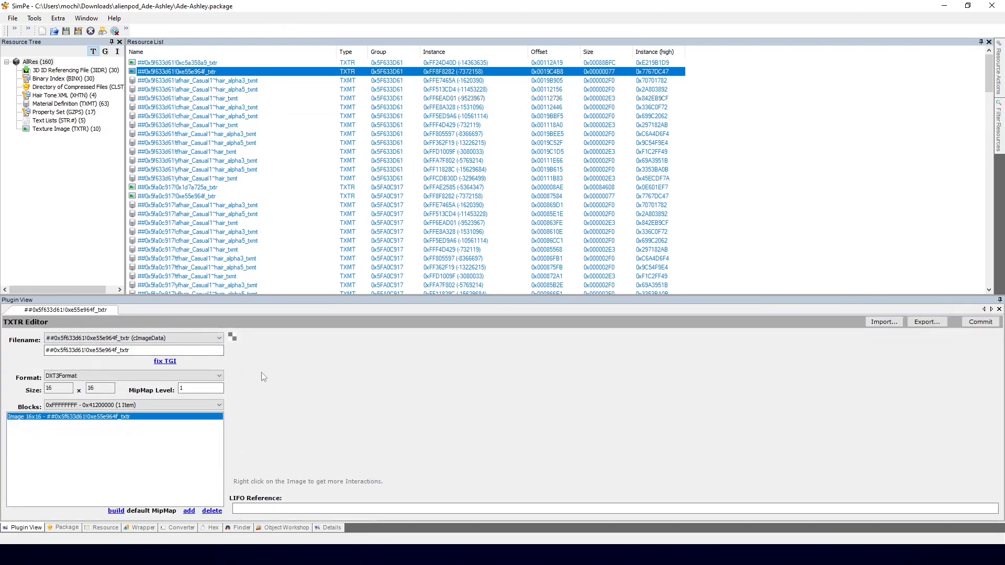
click(228, 90)
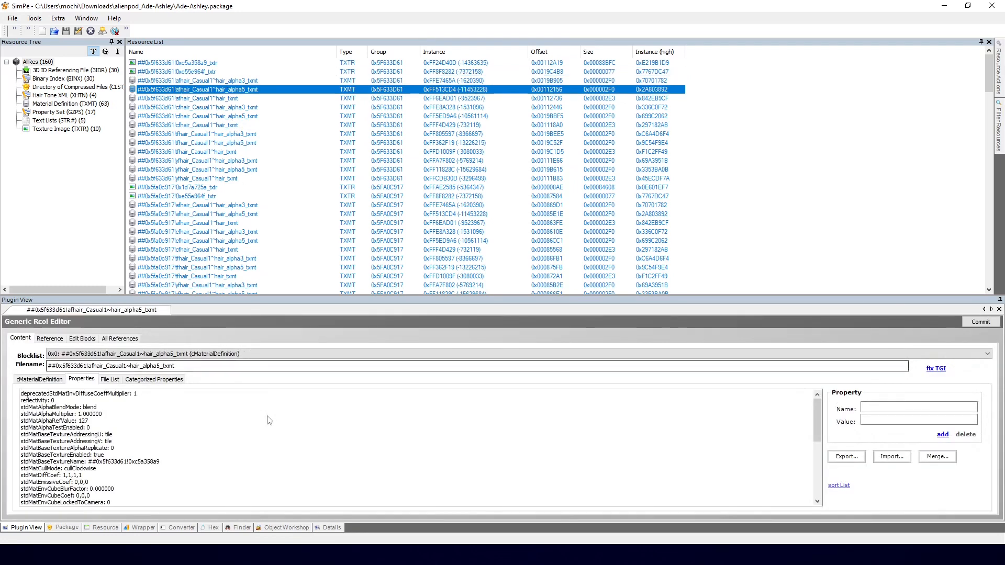
click(256, 63)
scroll(415, 406, down, 2)
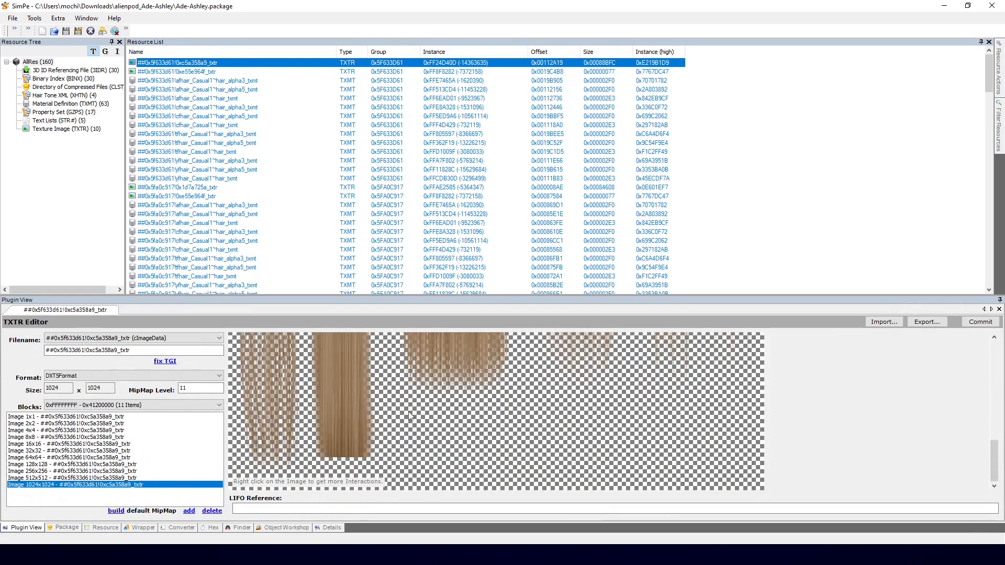
Compare the hair textures of groups 0x5FE1844A, 0x5FBC844B, 0x5FA21380 and 0x5FA0C917, including the 0xe55e964f texture of group 0x5FA0C917.
scroll(408, 416, up, 5)
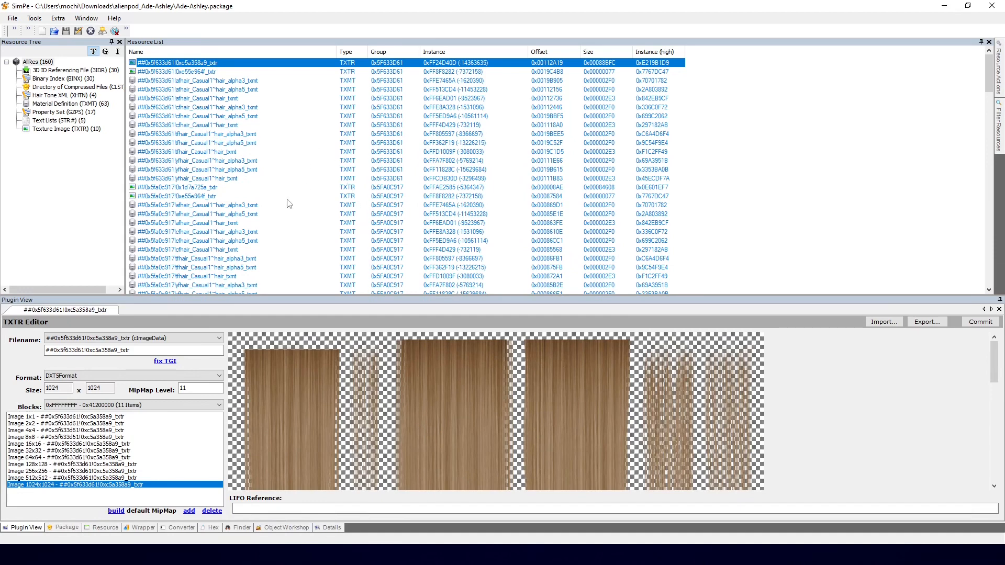
scroll(283, 210, down, 7)
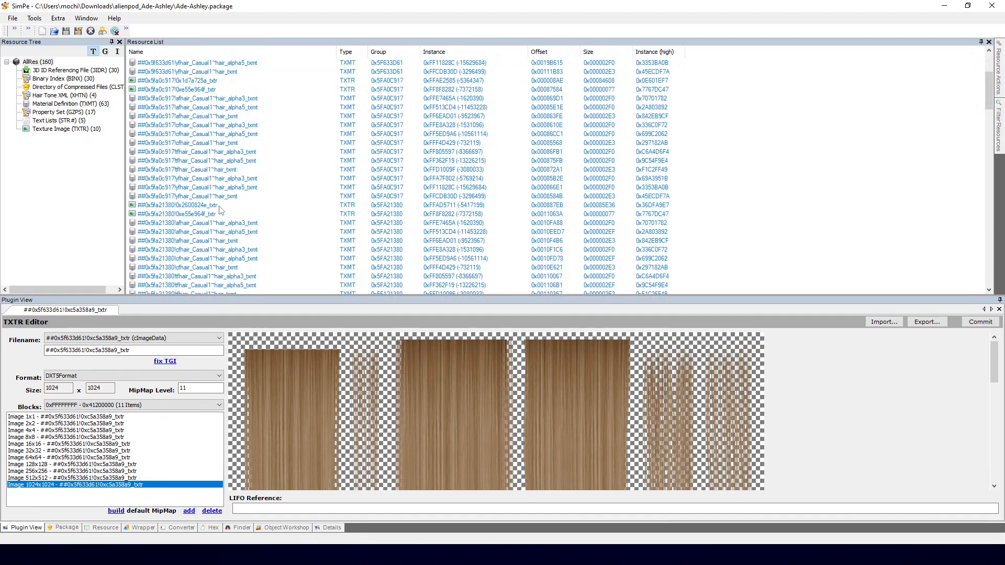
scroll(219, 211, down, 7)
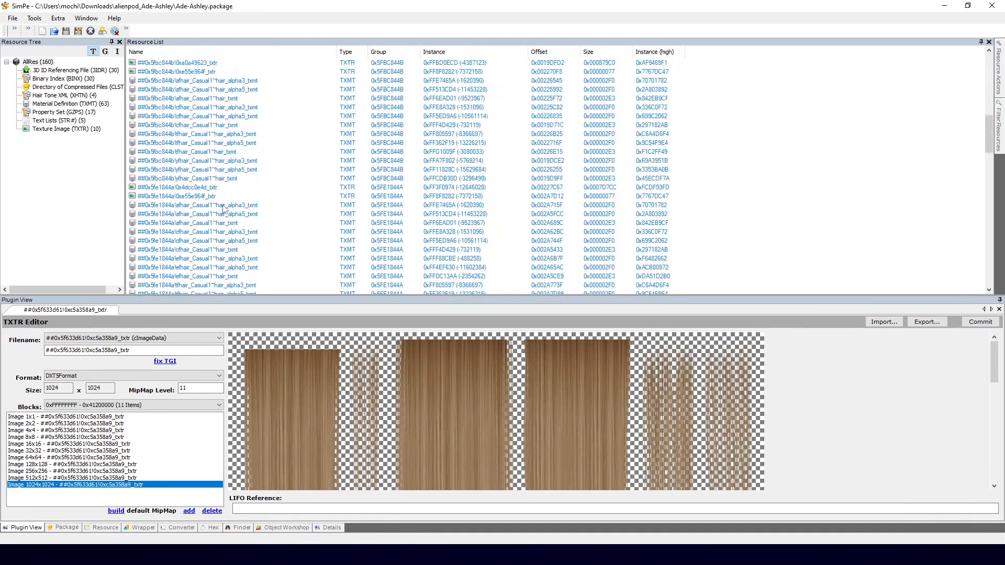
click(192, 189)
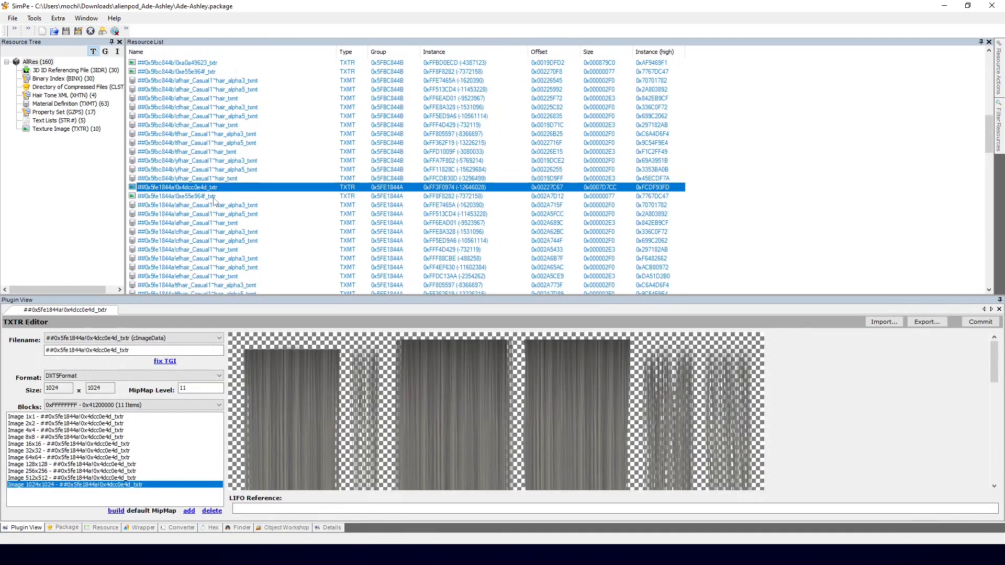
scroll(206, 199, up, 4)
click(172, 170)
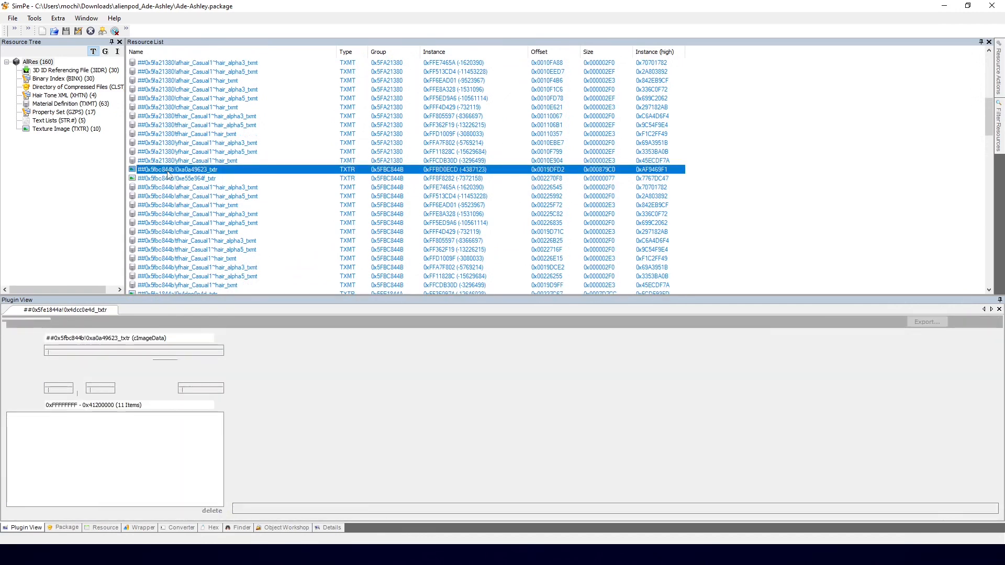
scroll(173, 183, up, 4)
click(167, 152)
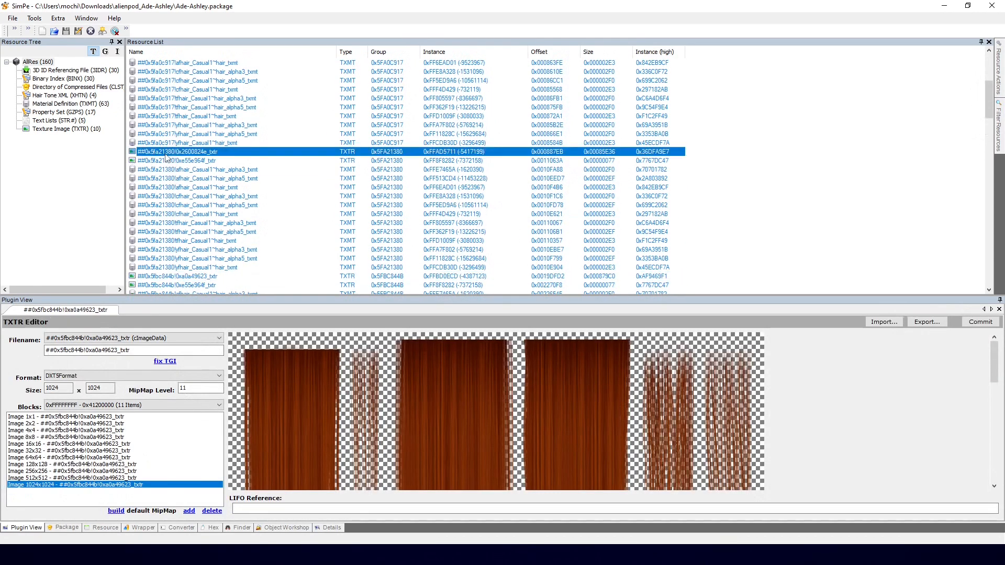
scroll(181, 164, up, 6)
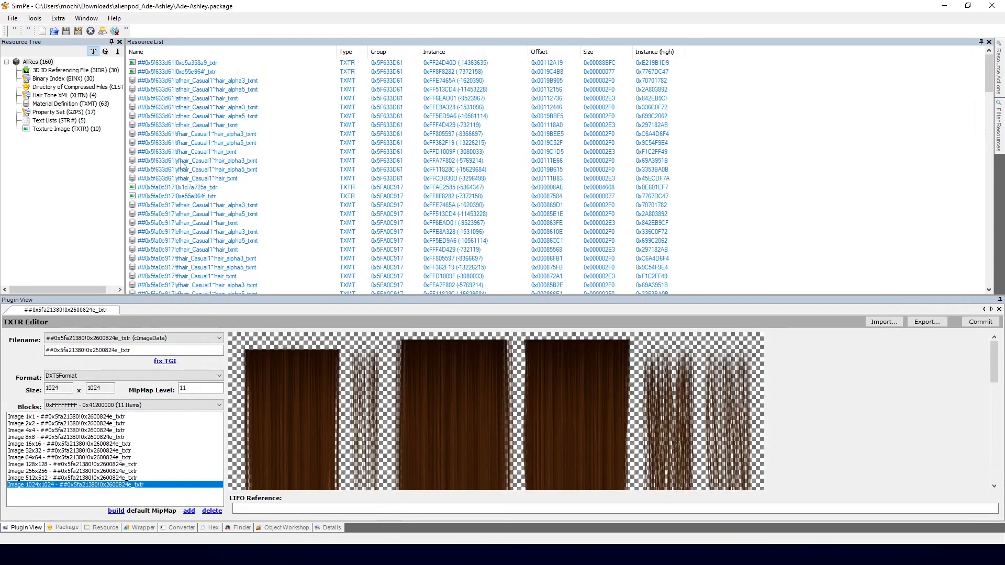
click(182, 187)
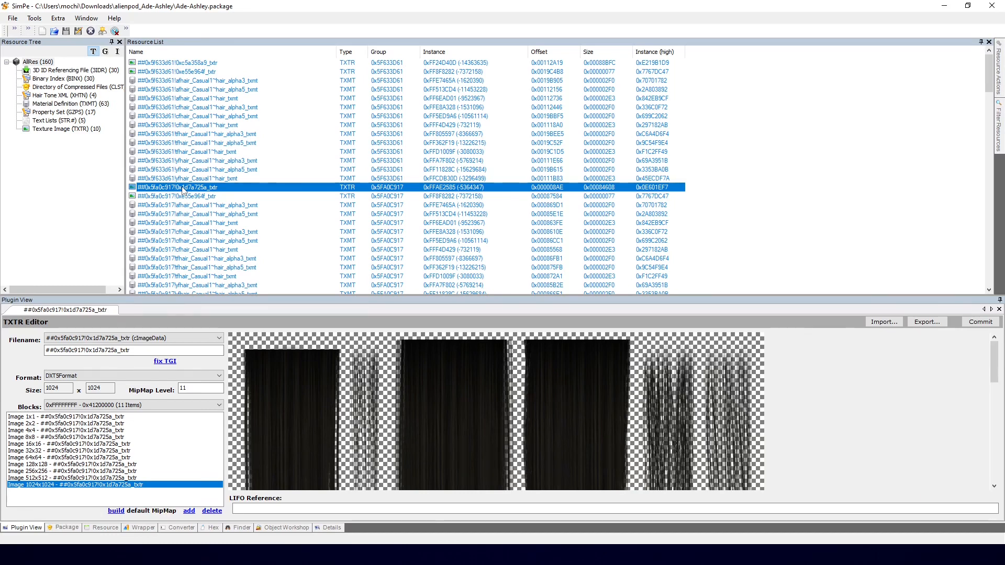
click(192, 196)
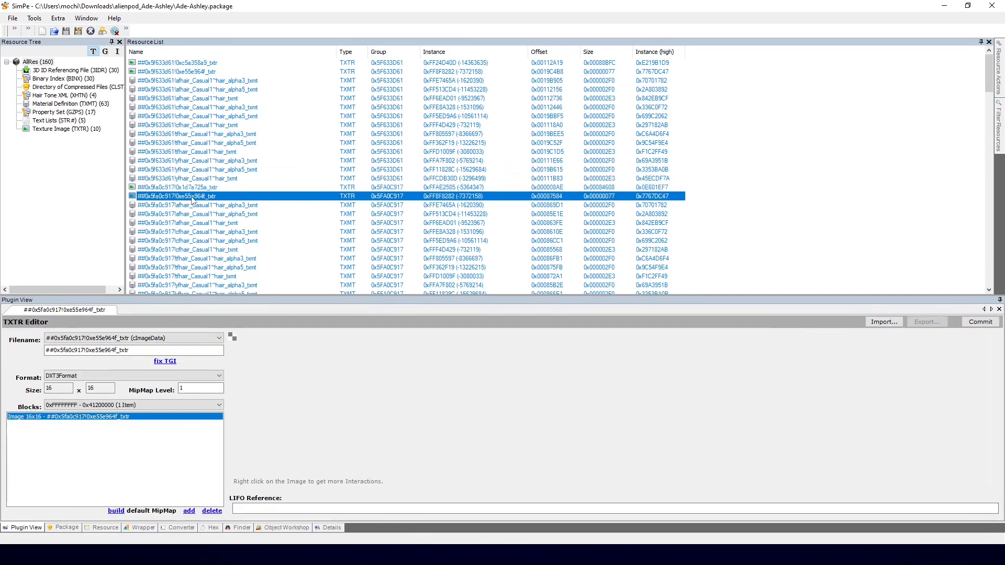
Extract the afhair_Casual1 hair material definition of group 0x5FA0C917 to the Downloads folder as hair.
click(189, 223)
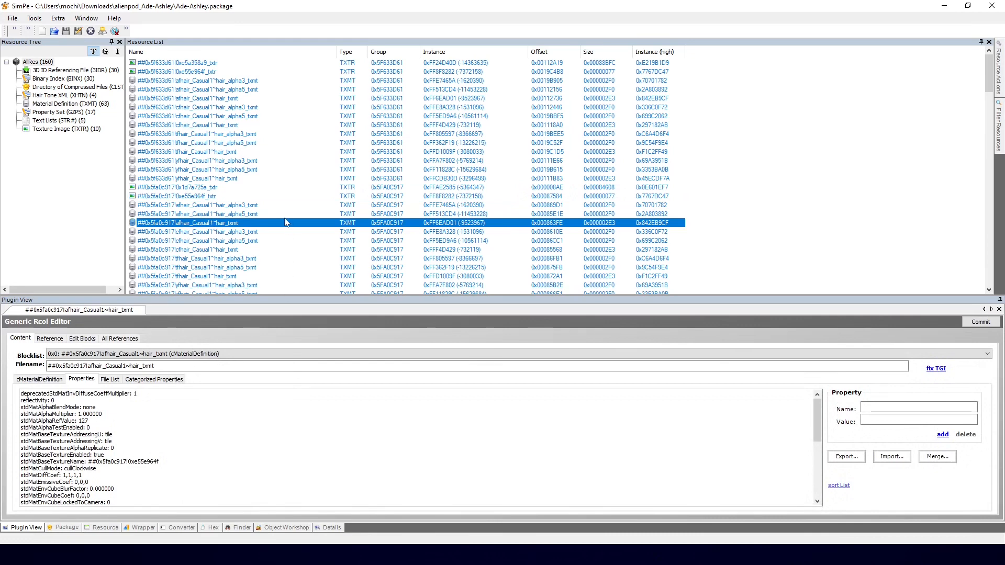
right_click(278, 225)
click(285, 236)
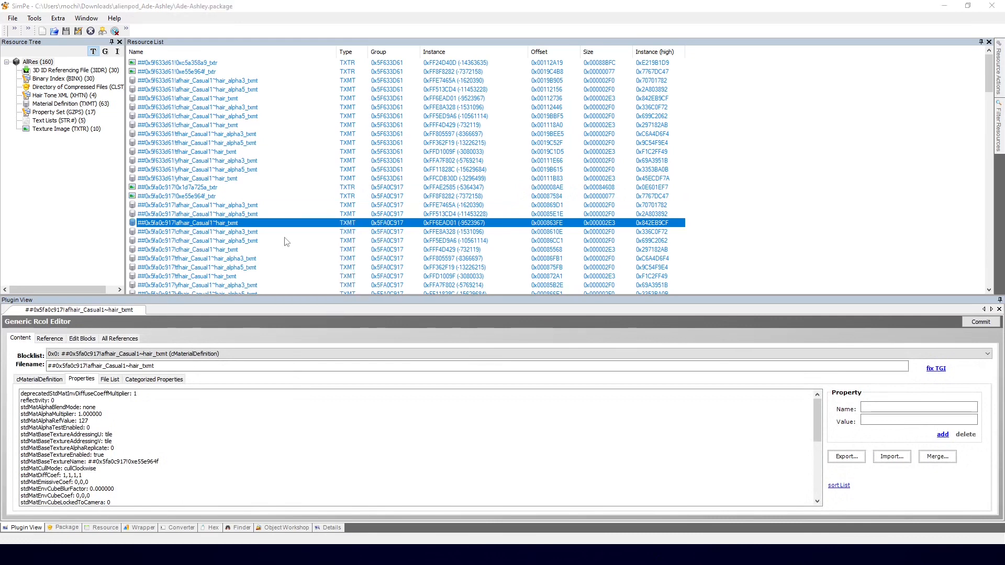
click(128, 39)
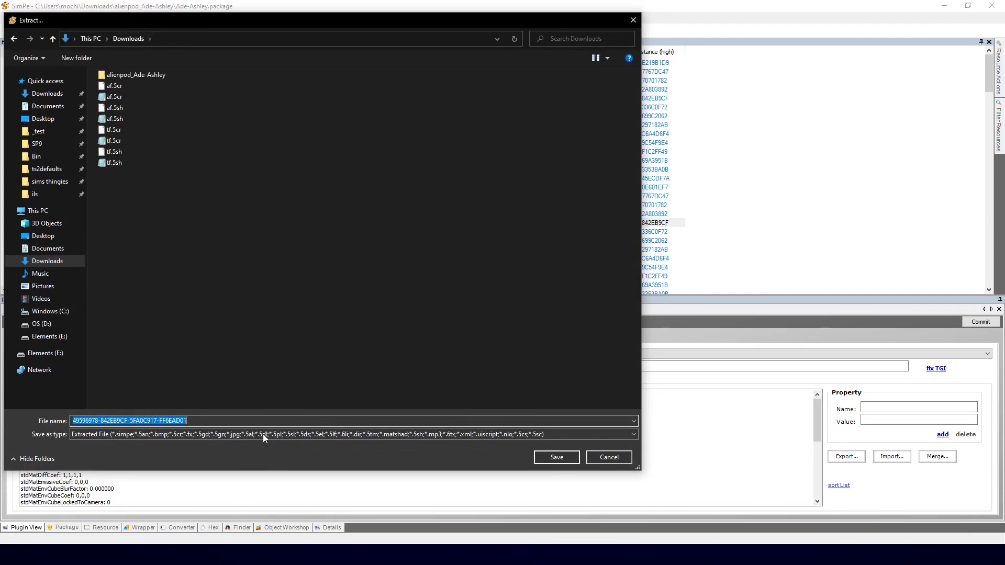
key(ctrl+a)
text(h)
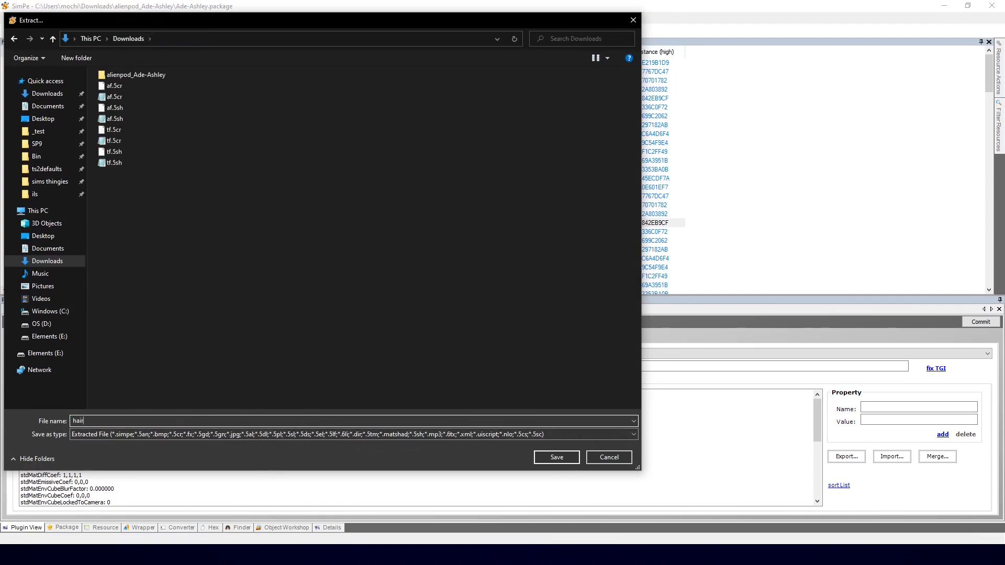
key(Return)
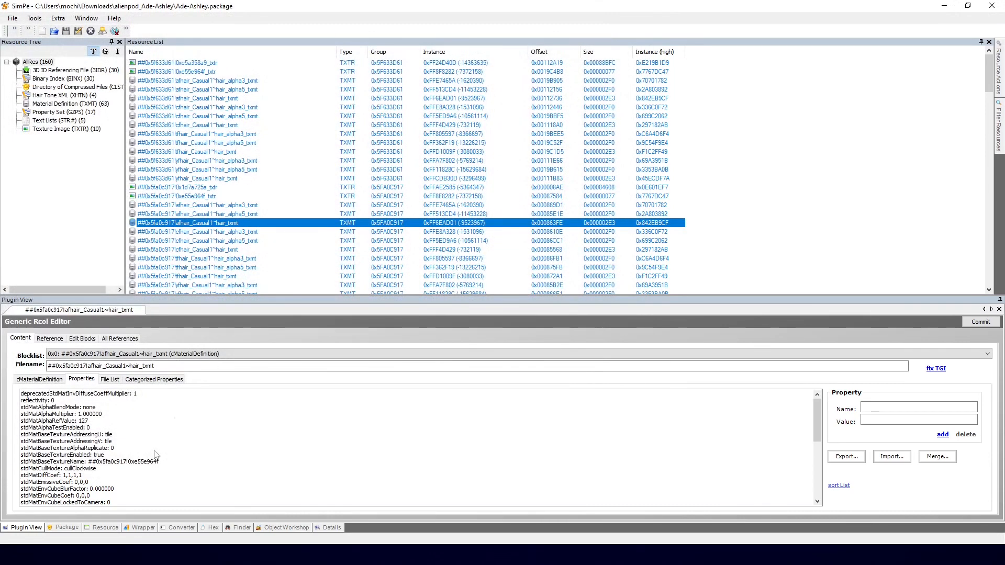
Extract the 0xe55e964f texture image of group 0x5FA0C917 under the file name hair.
click(199, 197)
right_click(199, 196)
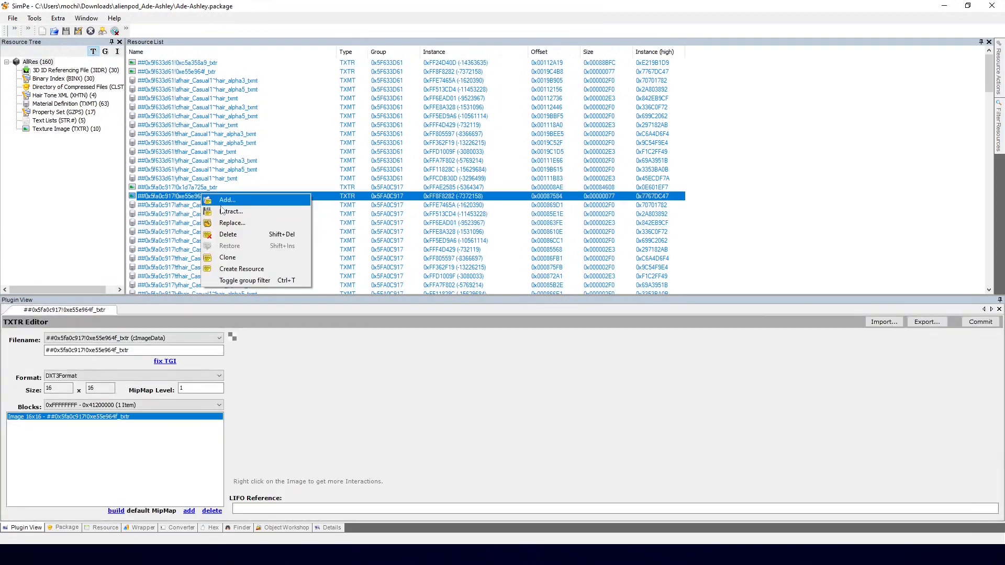
click(220, 213)
text(hair)
key(Return)
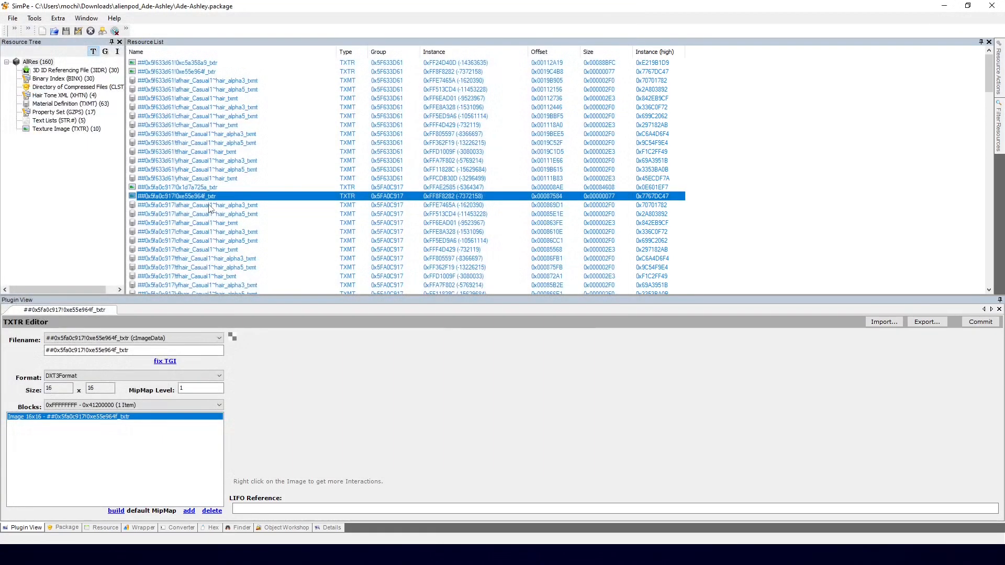
Open ufhair_aline_rudhira.package from the Downloads folder and sort its resources by instance.
click(54, 31)
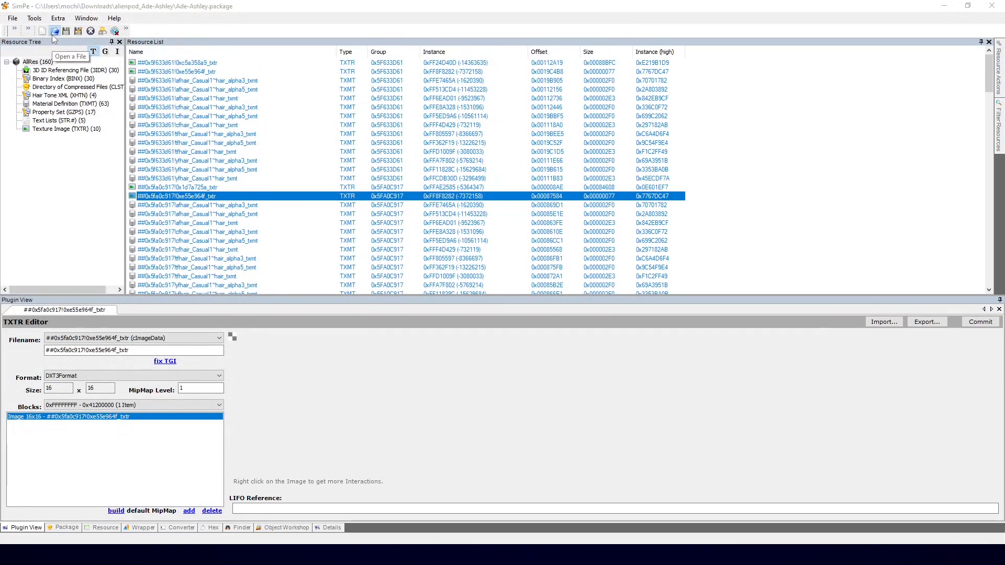
click(155, 86)
double_click(155, 86)
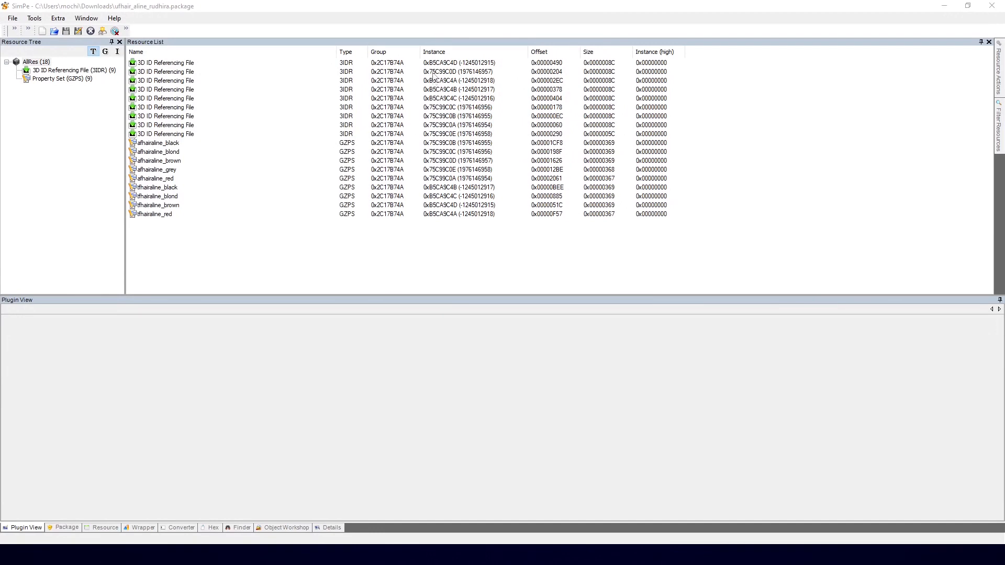
click(439, 53)
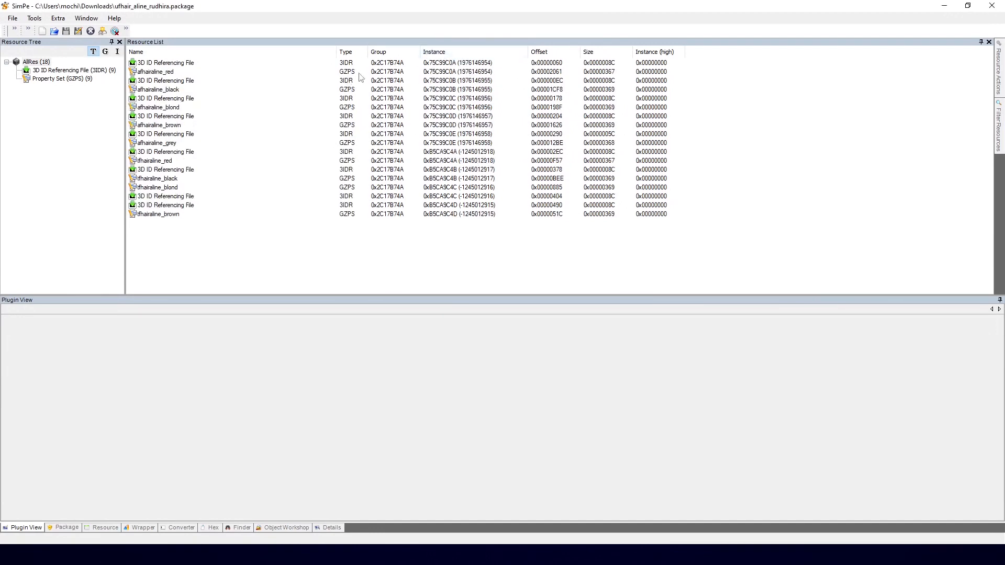
Compare the instances of the 3D ID Referencing Files with those of the afhairaline_red and afhairaline_black property sets.
click(169, 63)
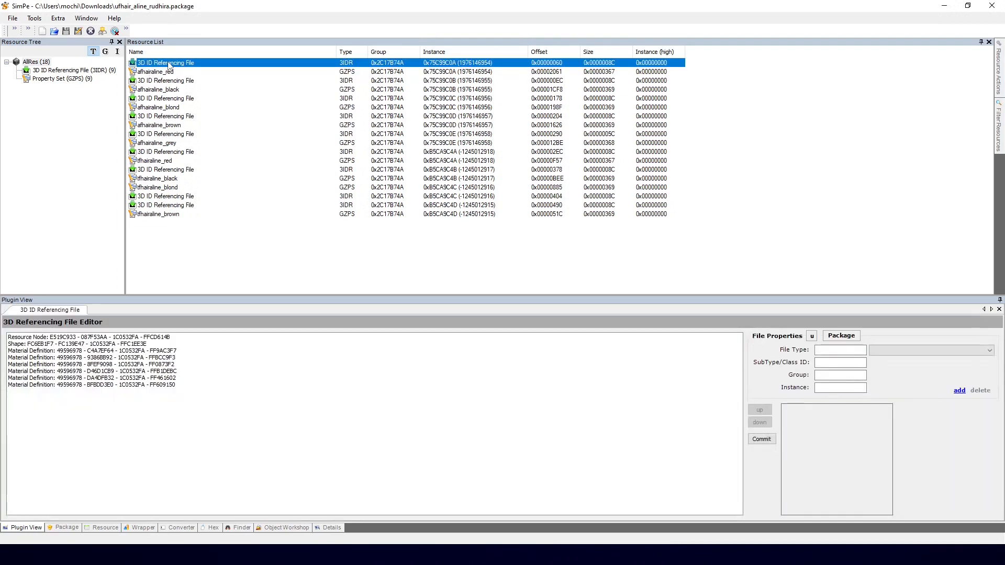
click(165, 72)
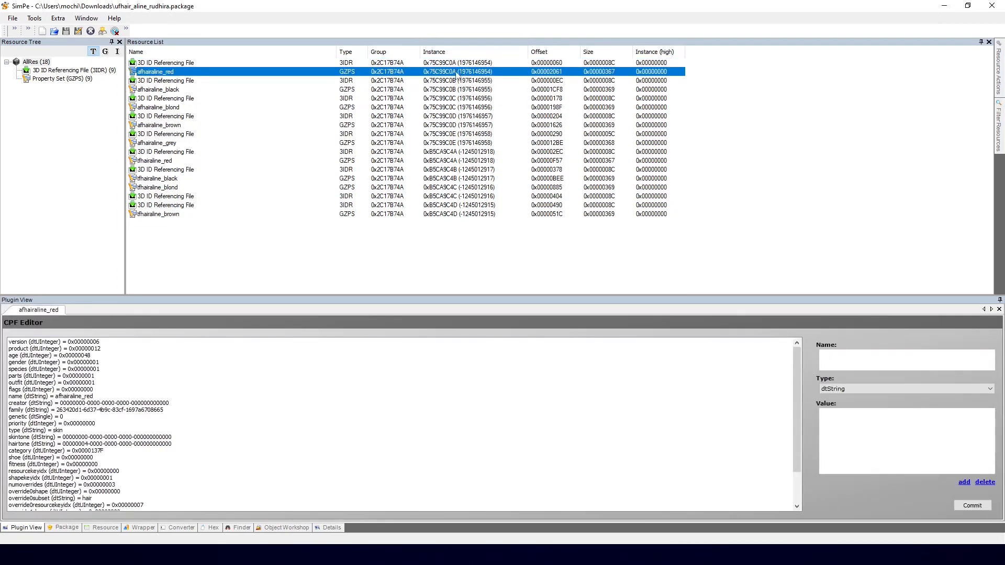
click(456, 63)
click(456, 72)
click(455, 81)
click(455, 90)
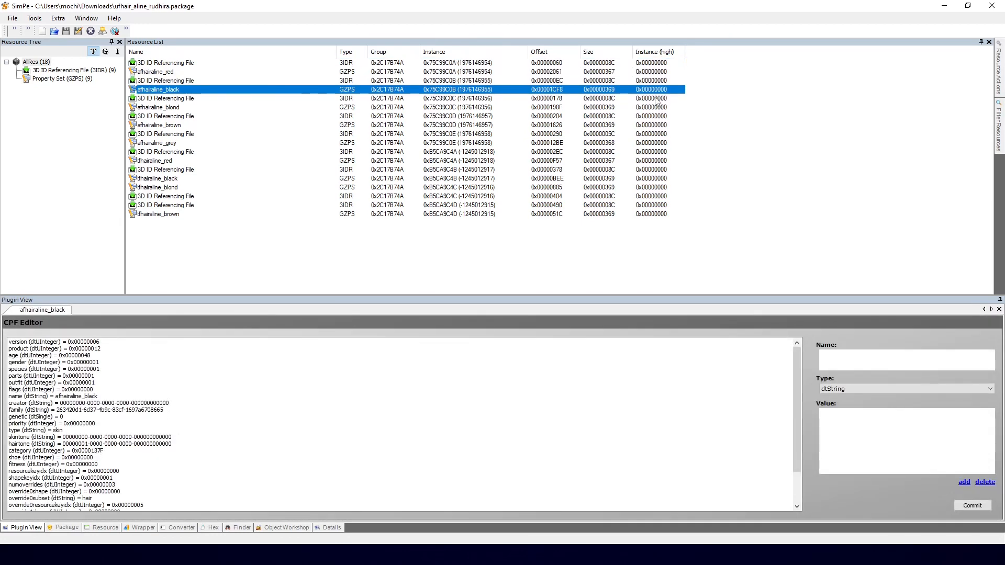
Add the extracted files af.5cr, af.5sh and hair.5tm from Downloads to the package.
right_click(183, 243)
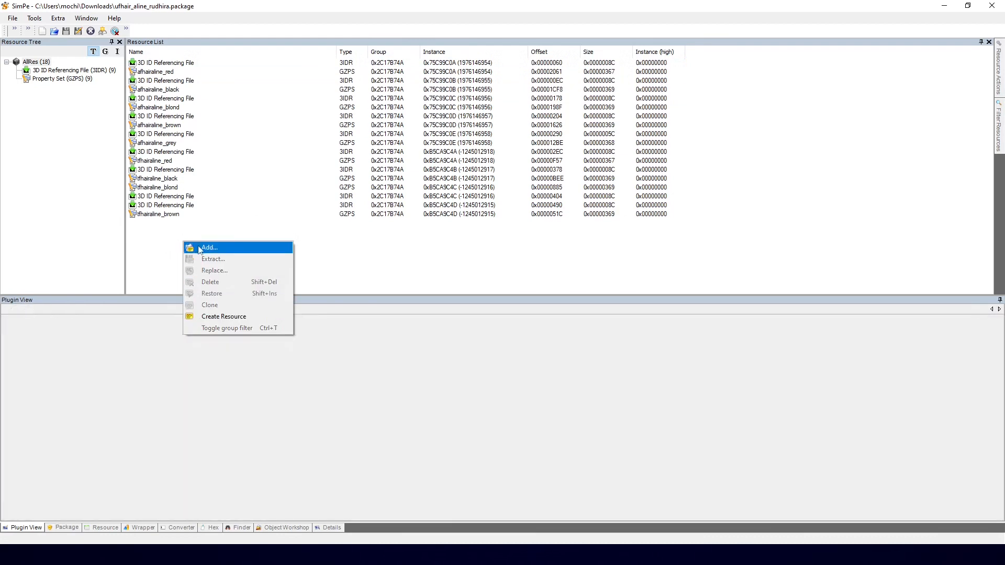
click(201, 248)
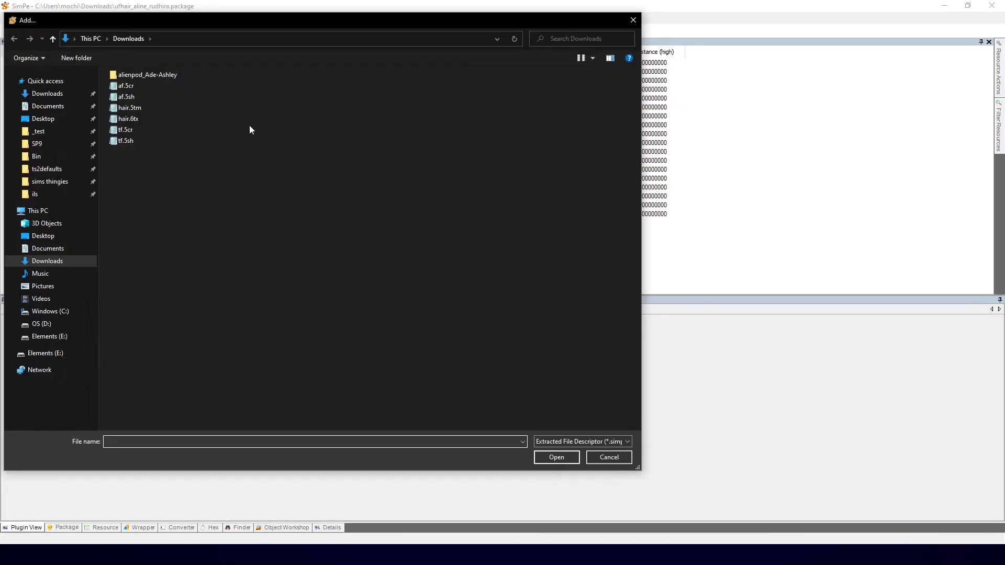
click(130, 86)
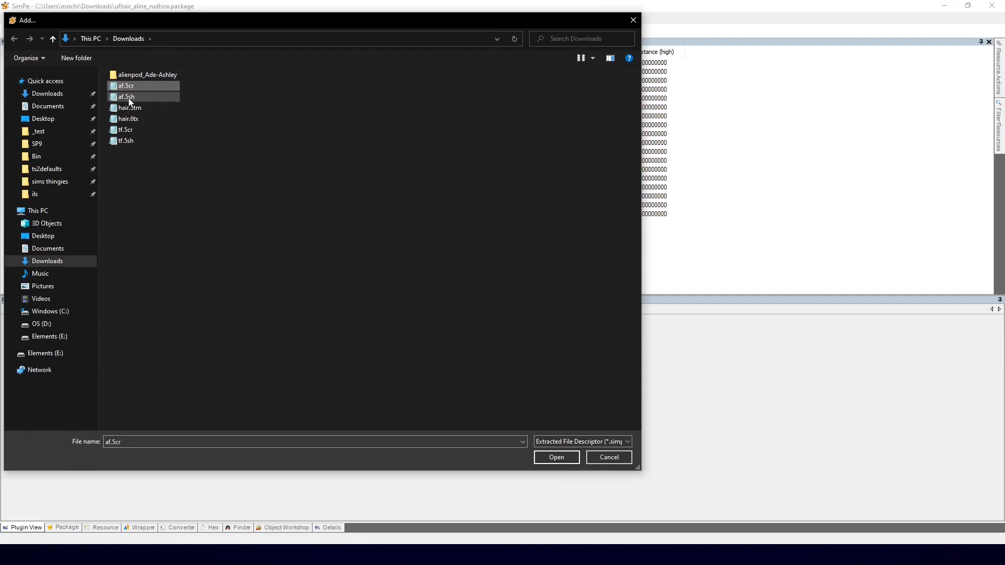
ctrl+click(128, 97)
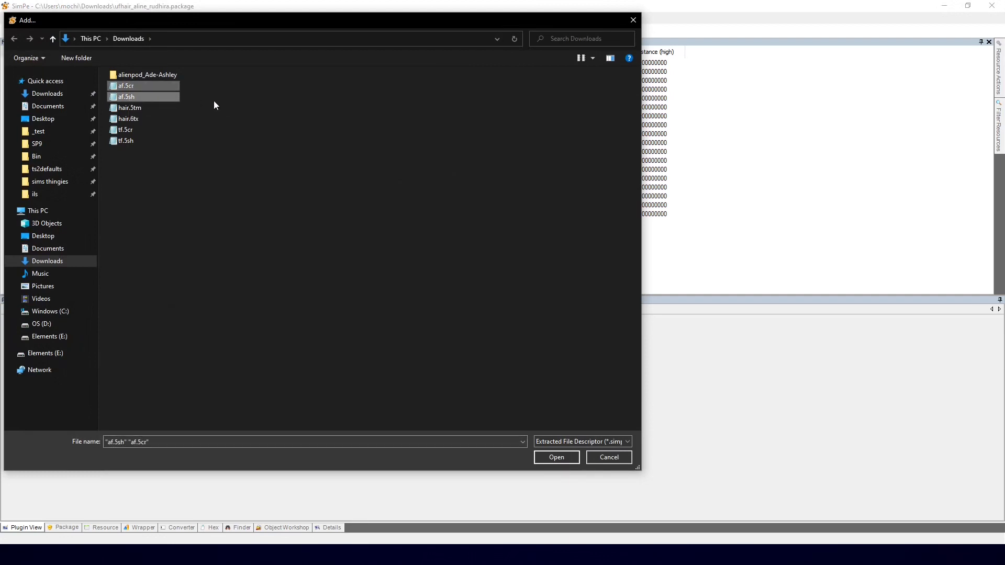
ctrl+click(137, 108)
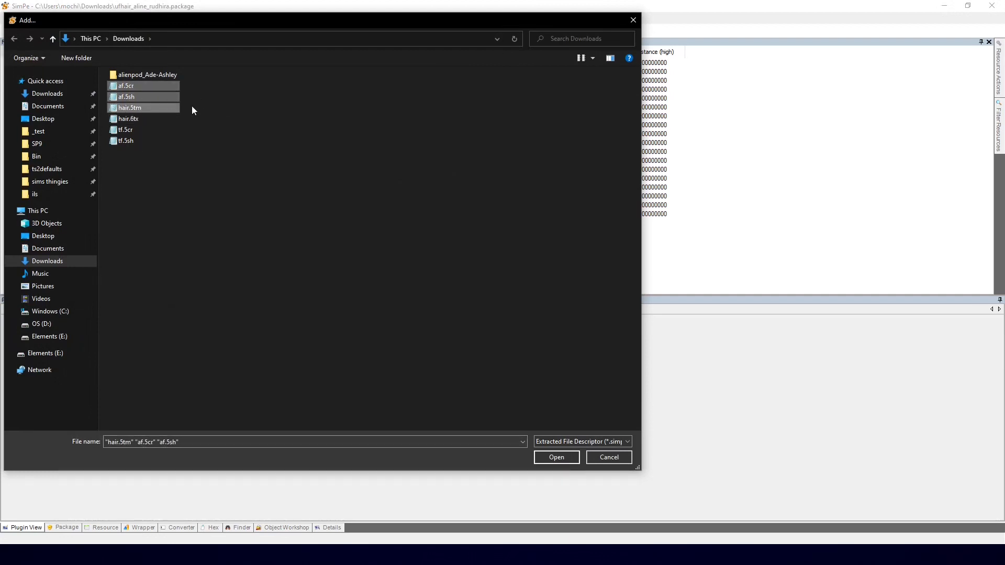
key(Return)
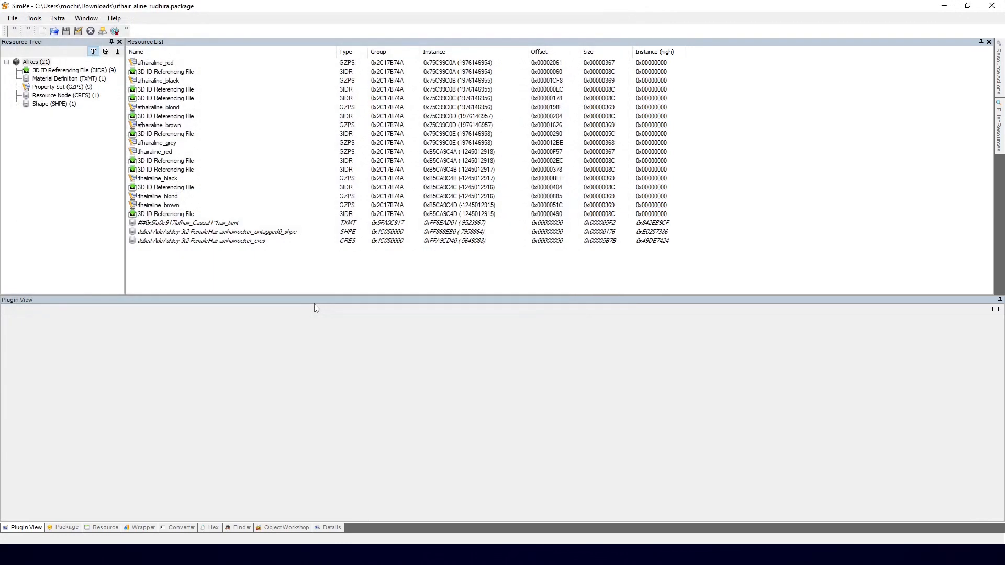
Delete the Resource Node and Shape references from the 3D ID Referencing File with instance 0x75C99C0A.
click(175, 72)
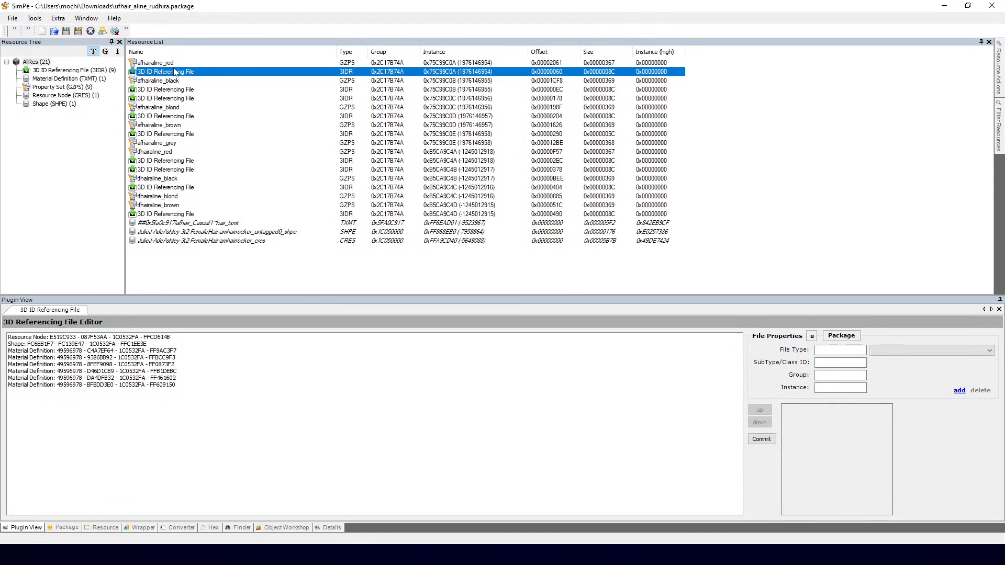
click(155, 337)
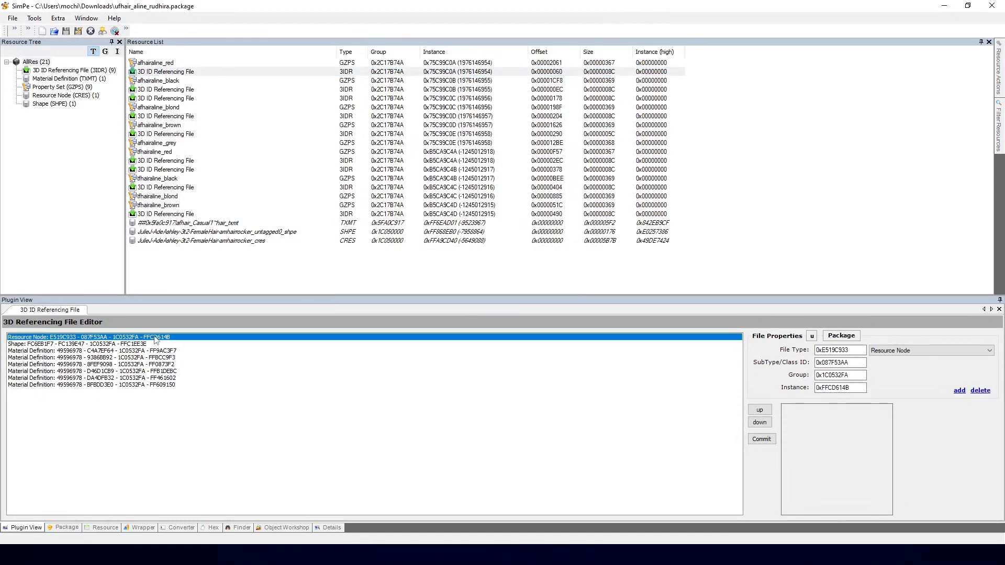
right_click(156, 340)
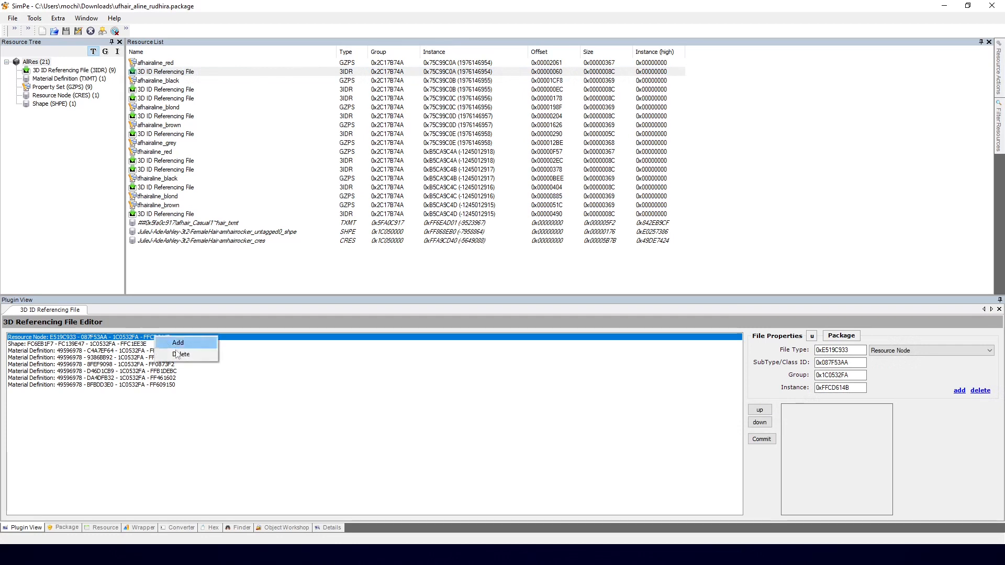
click(175, 355)
click(166, 338)
right_click(166, 338)
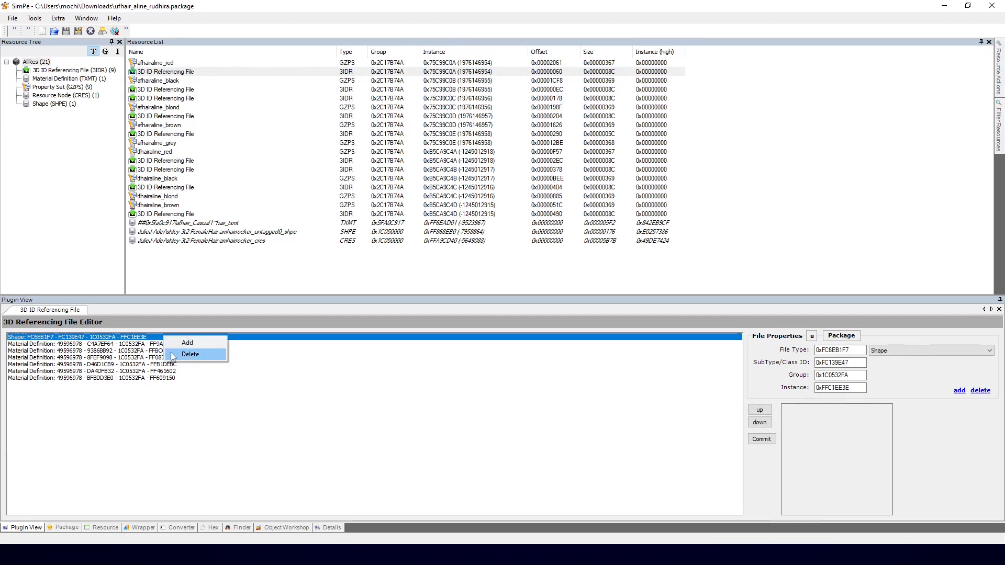
click(184, 355)
Delete all remaining Shape and Material Definition references from the 3D ID Referencing File with instance 0x75C99C0A and commit the change.
right_click(151, 339)
click(169, 355)
right_click(152, 339)
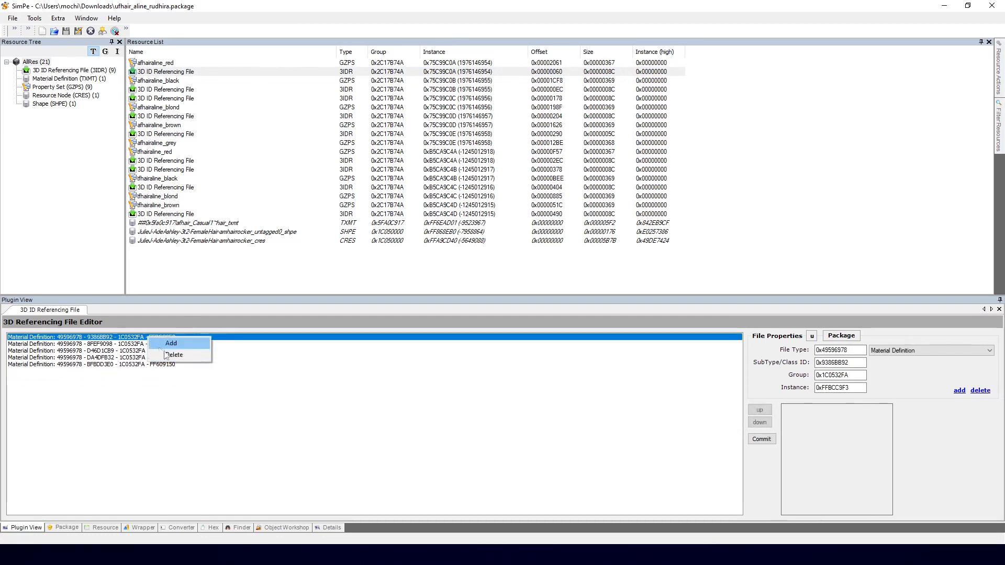
click(170, 355)
right_click(156, 339)
click(170, 355)
right_click(158, 339)
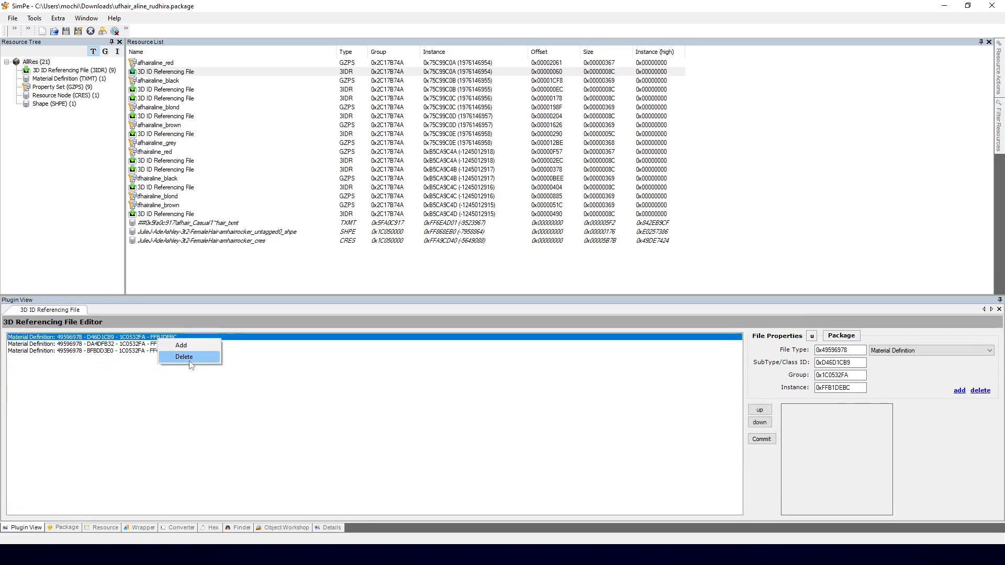
click(170, 355)
right_click(165, 339)
click(177, 355)
right_click(160, 339)
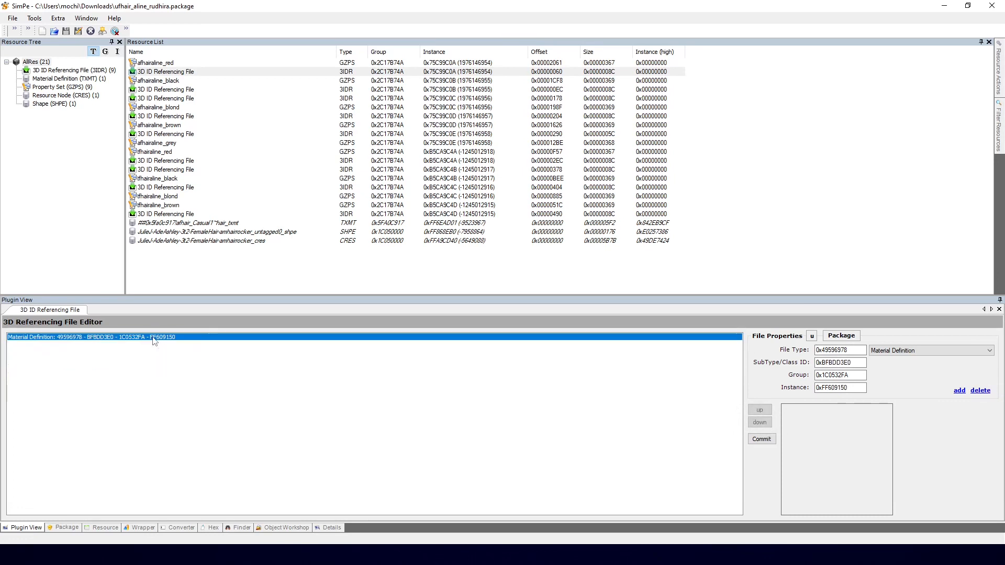
click(171, 355)
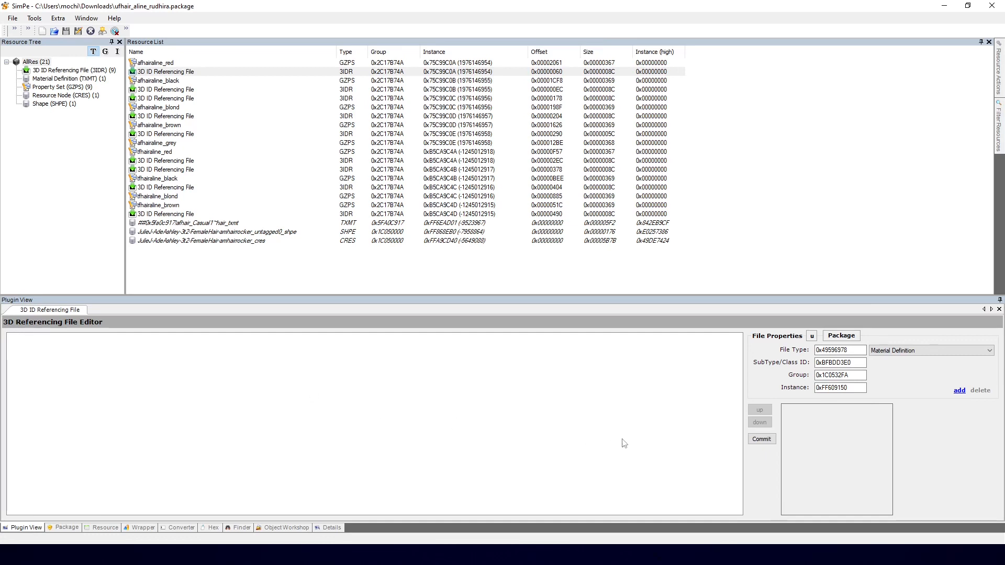
click(762, 440)
click(523, 309)
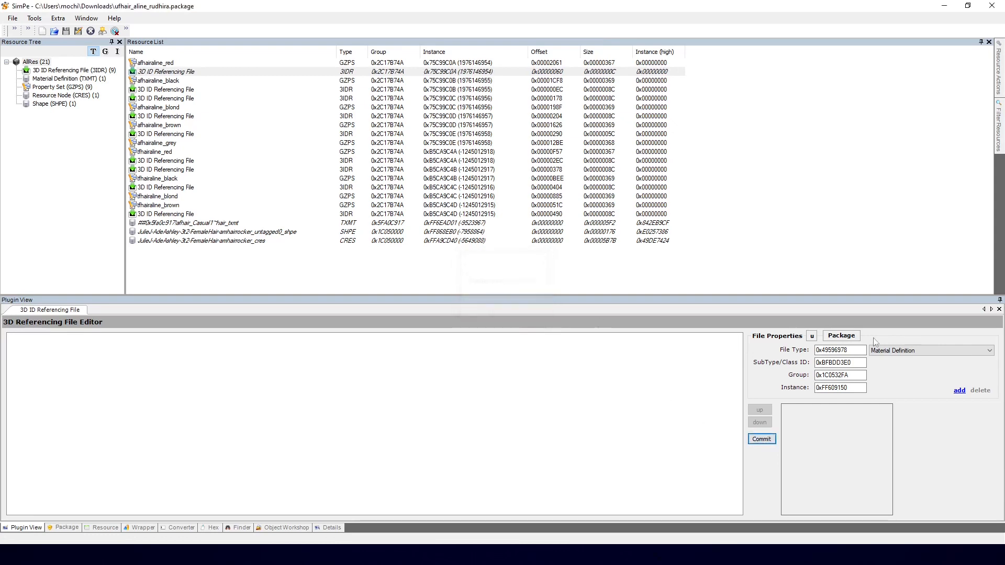
Add the package's own Resource Node, Shape and Material Definition to the emptied 3D ID Referencing File's references and commit.
click(852, 341)
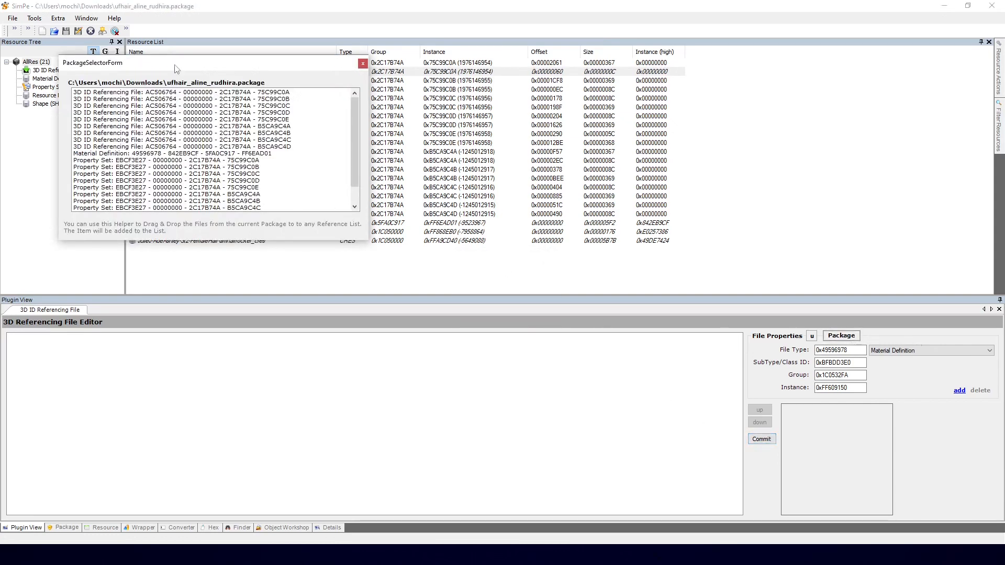
drag(175, 65, 348, 210)
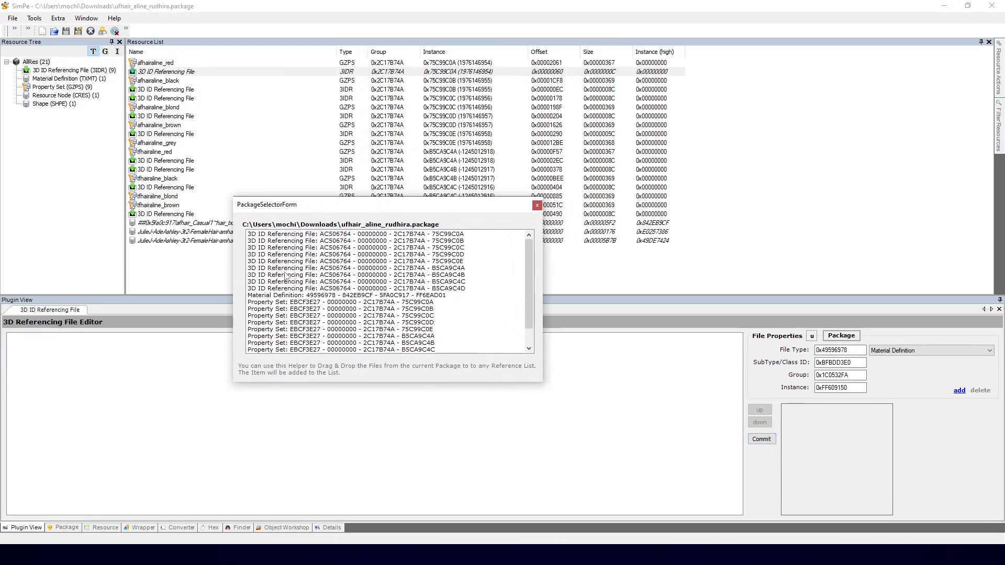
scroll(288, 280, down, 1)
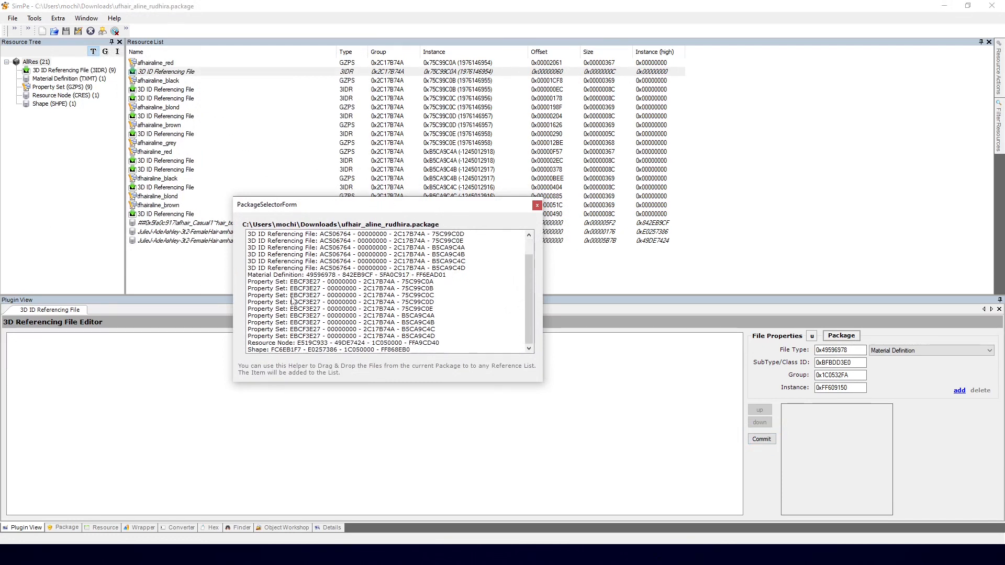
click(266, 344)
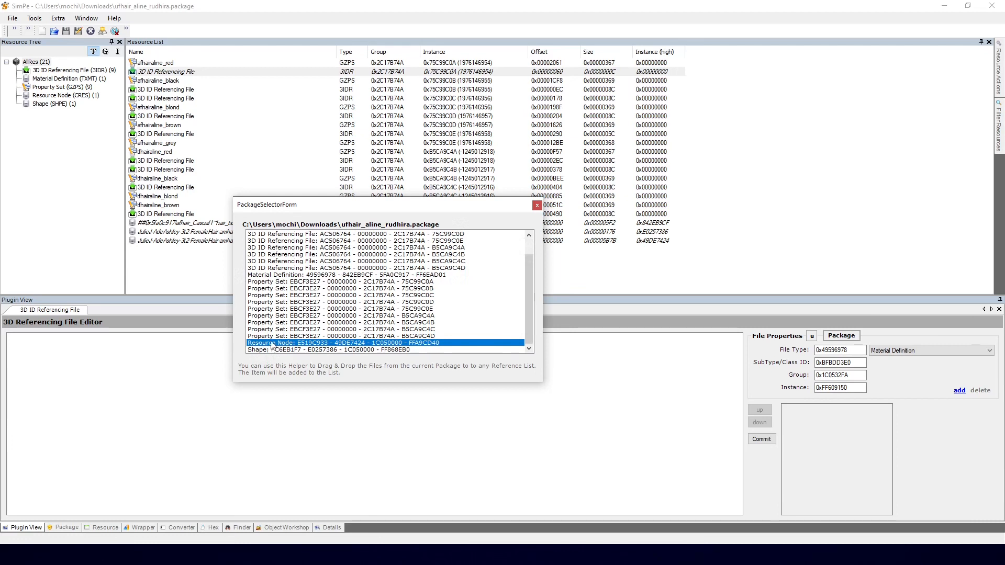
drag(271, 346, 194, 351)
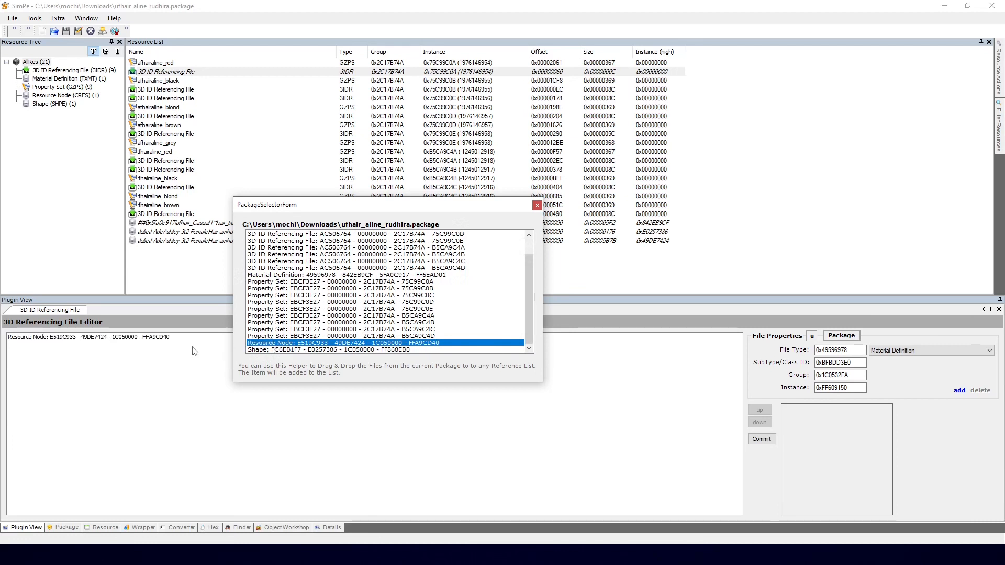
drag(279, 350, 183, 363)
drag(271, 275, 131, 378)
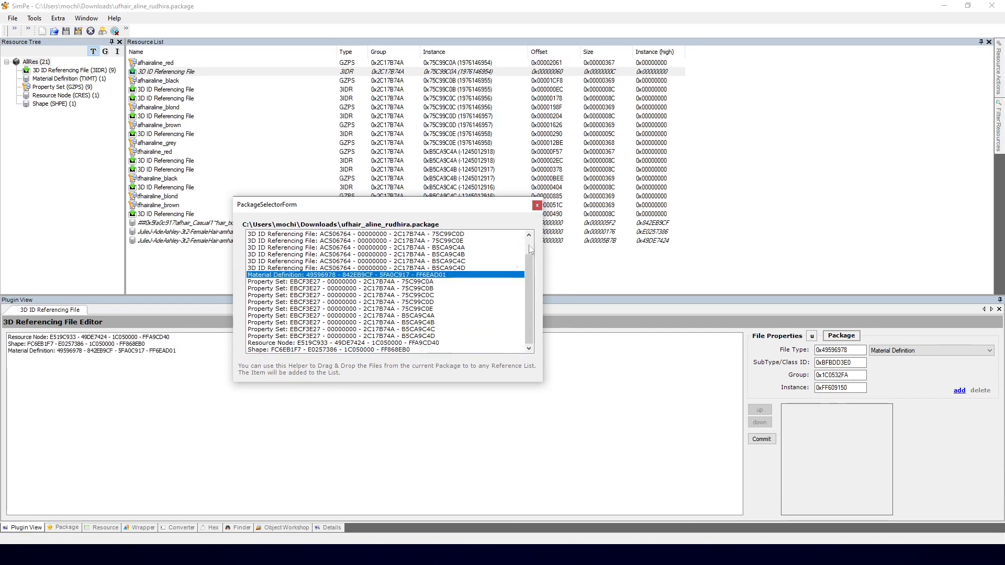
click(538, 205)
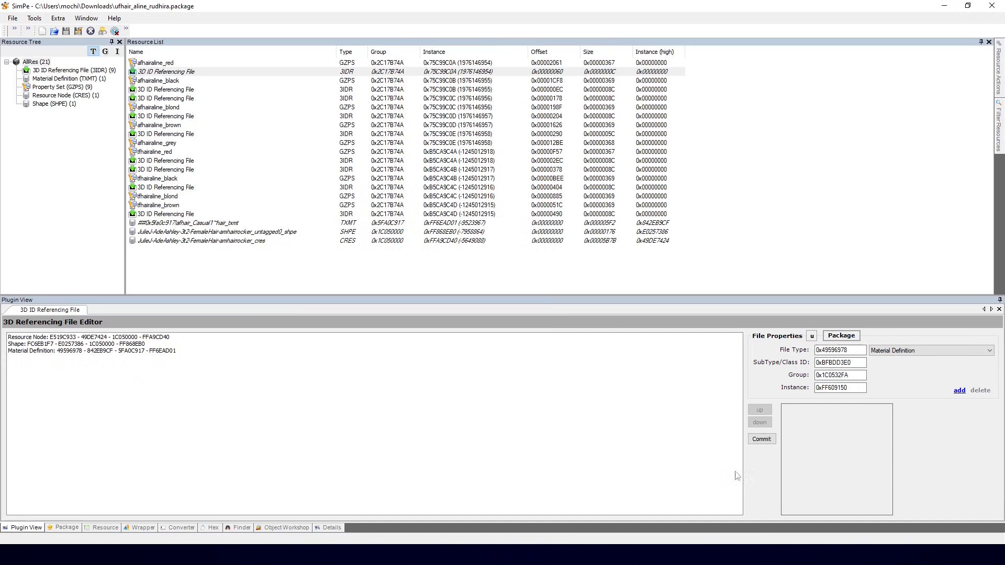
click(761, 439)
click(521, 307)
Try to delete the references one by one from the 3D ID Referencing File with instance 0x75C99C0B.
click(186, 90)
click(167, 378)
right_click(168, 378)
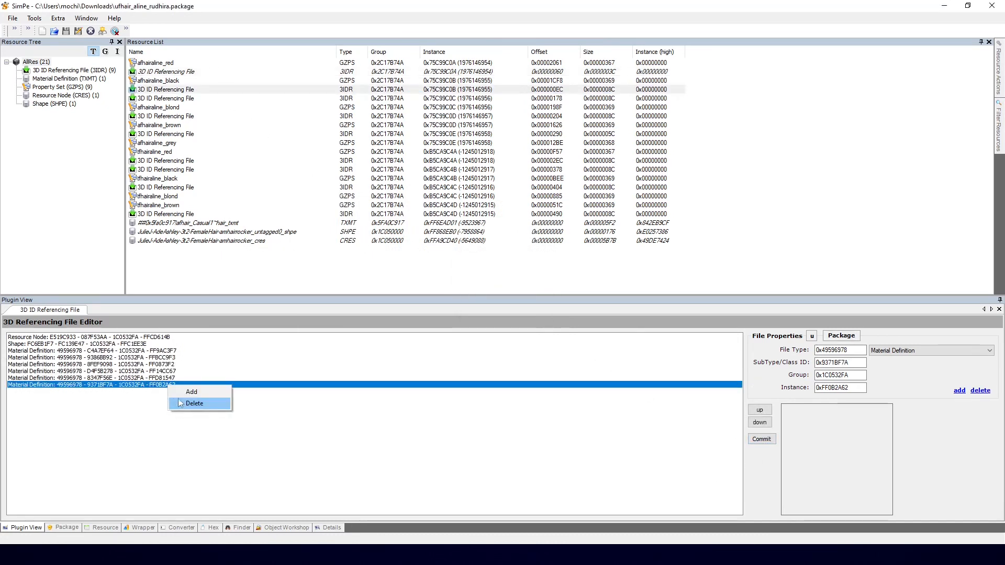
click(192, 393)
right_click(161, 371)
click(184, 387)
right_click(161, 366)
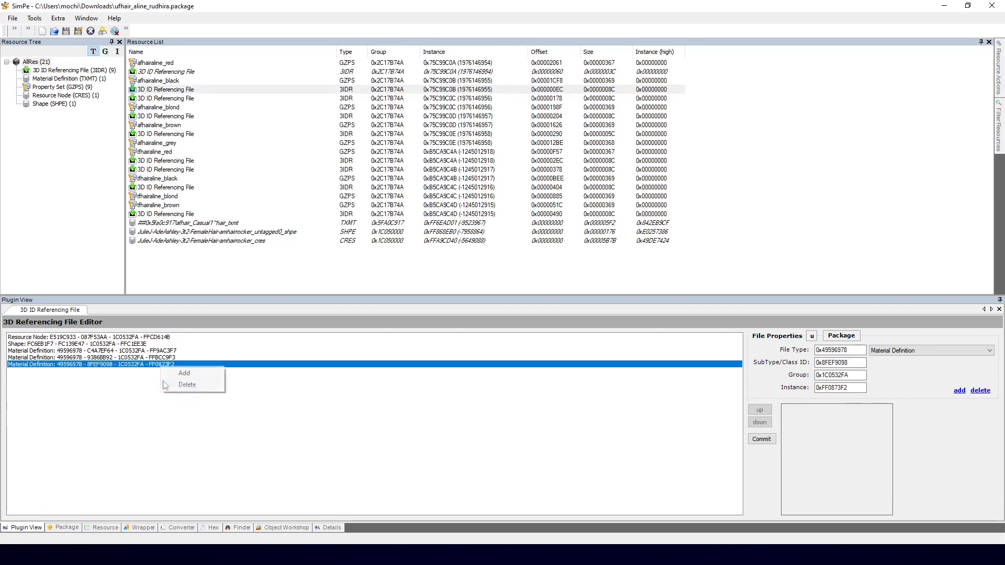
click(184, 384)
click(153, 354)
right_click(152, 352)
click(175, 375)
click(145, 344)
right_click(144, 343)
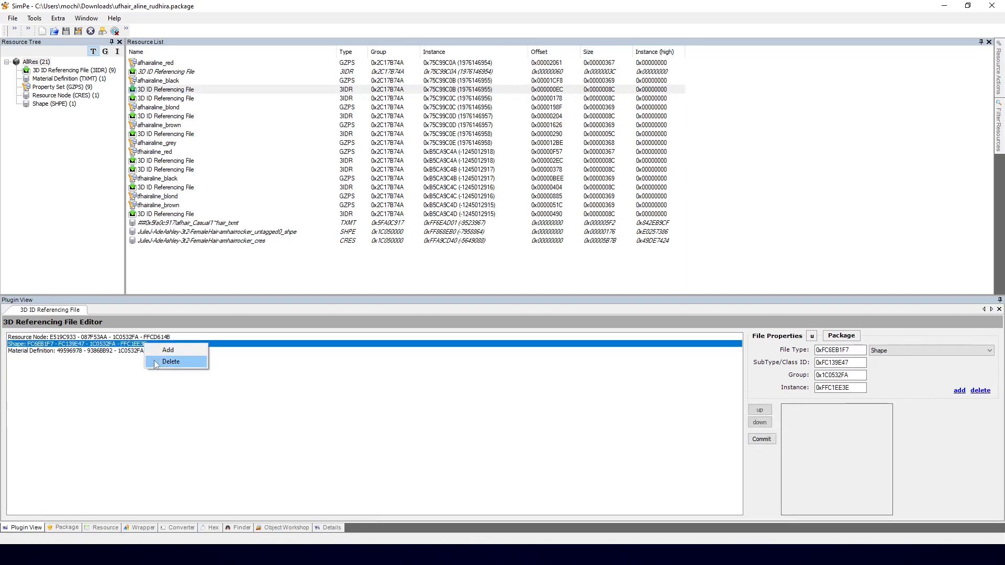
click(168, 363)
right_click(131, 346)
click(154, 354)
click(140, 345)
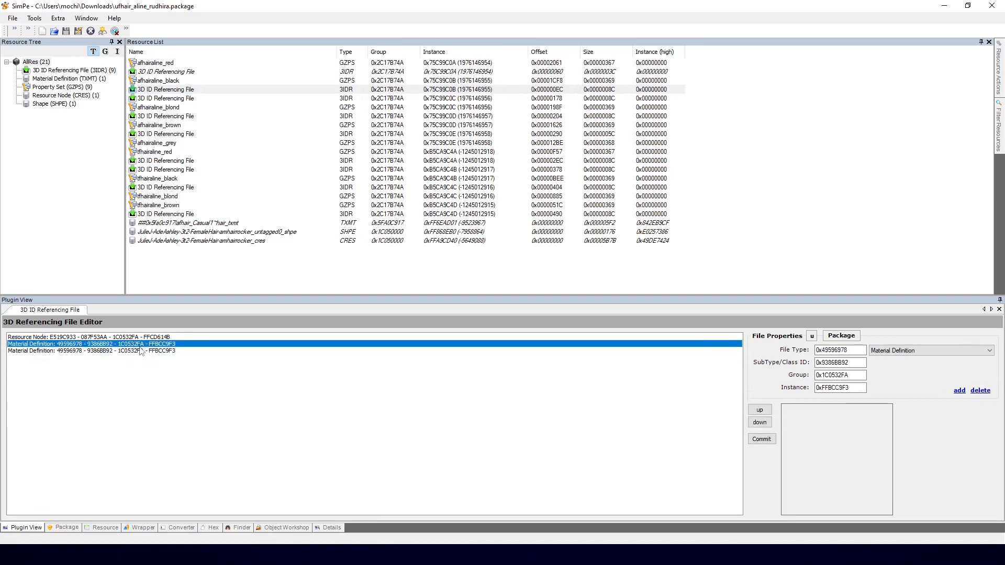
right_click(140, 346)
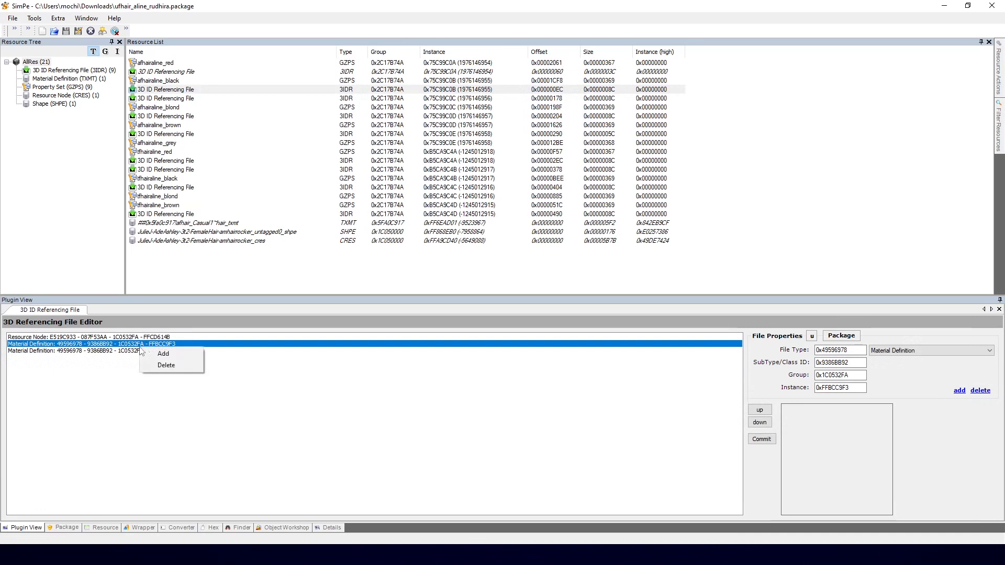
Extract the relinked 3D ID Referencing File with instance 0x75C99C0A to Downloads as af.
click(172, 74)
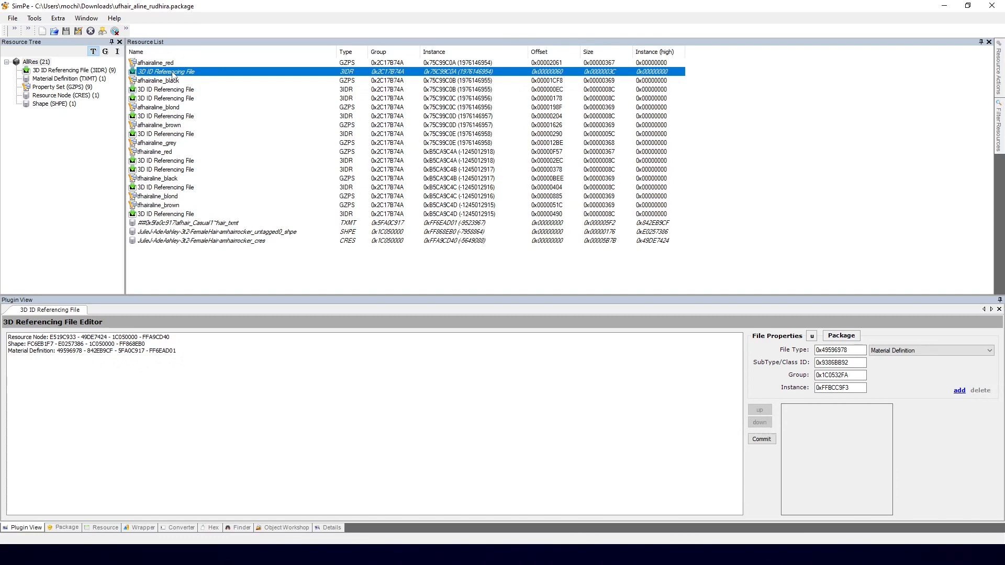
right_click(173, 75)
click(200, 89)
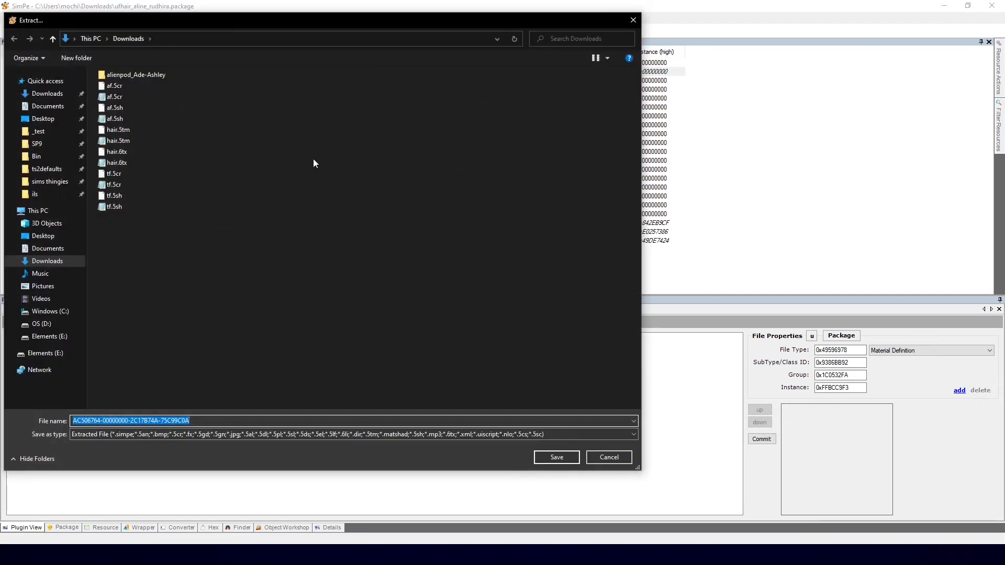
text(af)
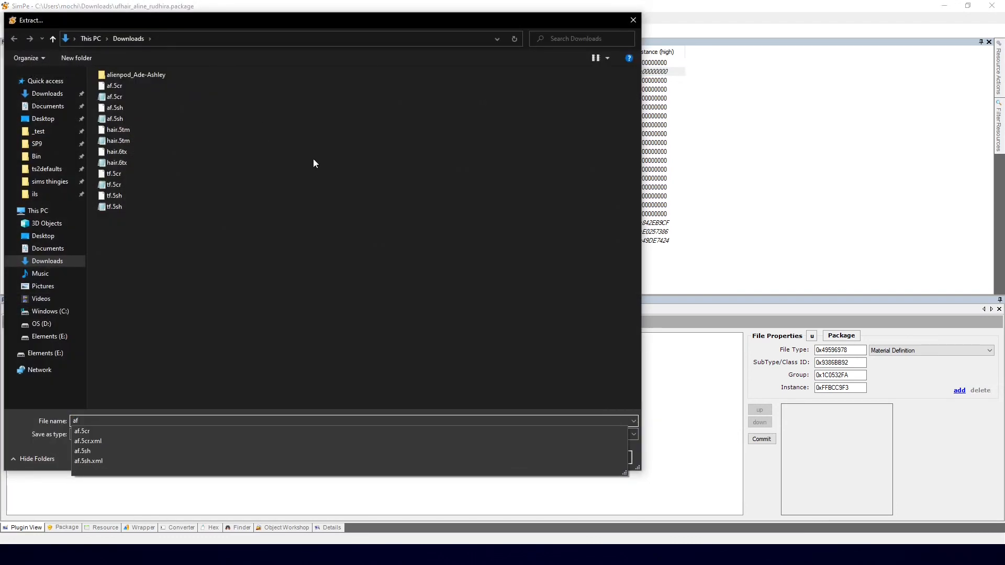
key(Return)
Replace the 3D ID Referencing Files with instances 0x75C99C0B, 0x75C99C0C, 0x75C99C0D and 0x75C99C0E with the extracted af file.
click(182, 90)
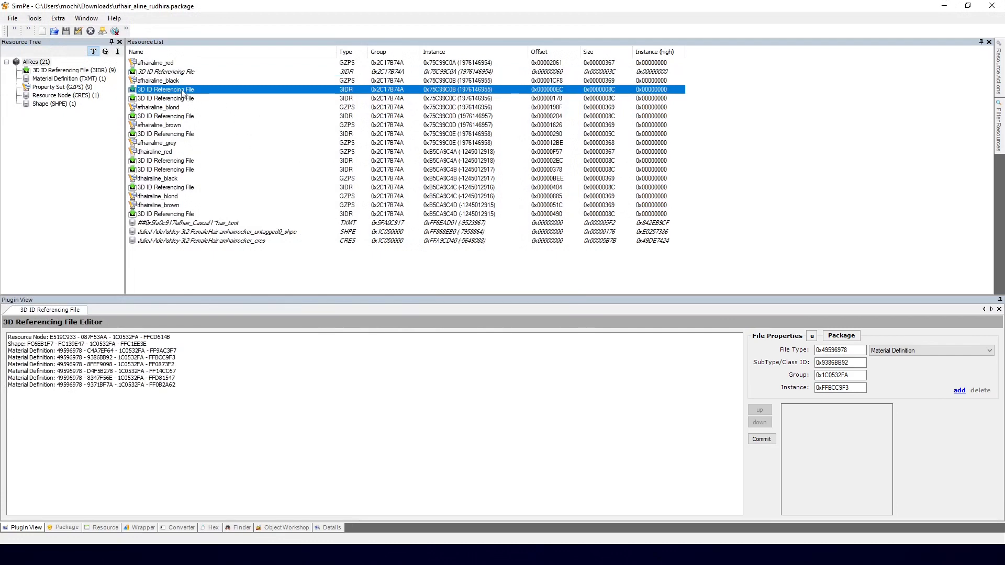
right_click(182, 93)
click(206, 117)
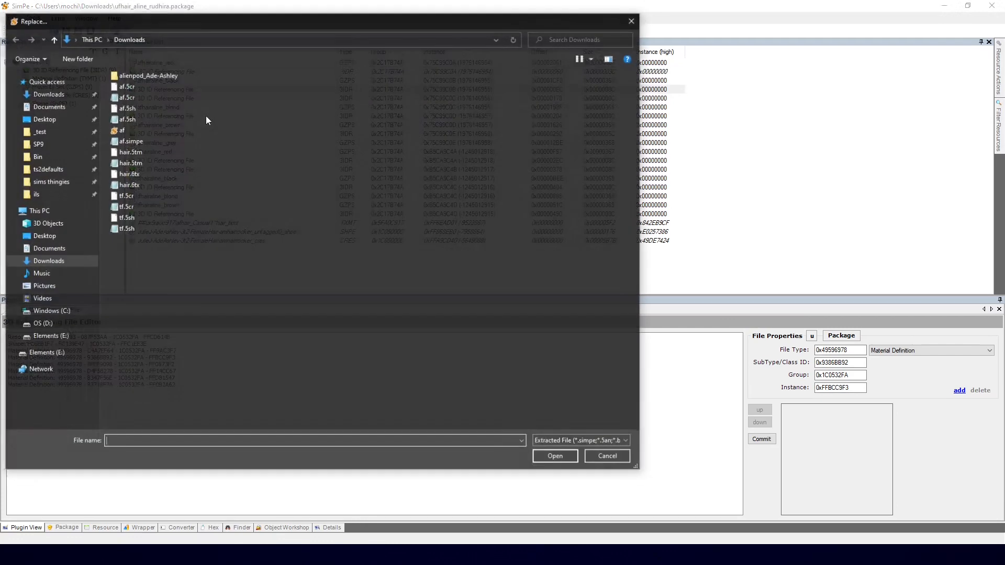
double_click(127, 129)
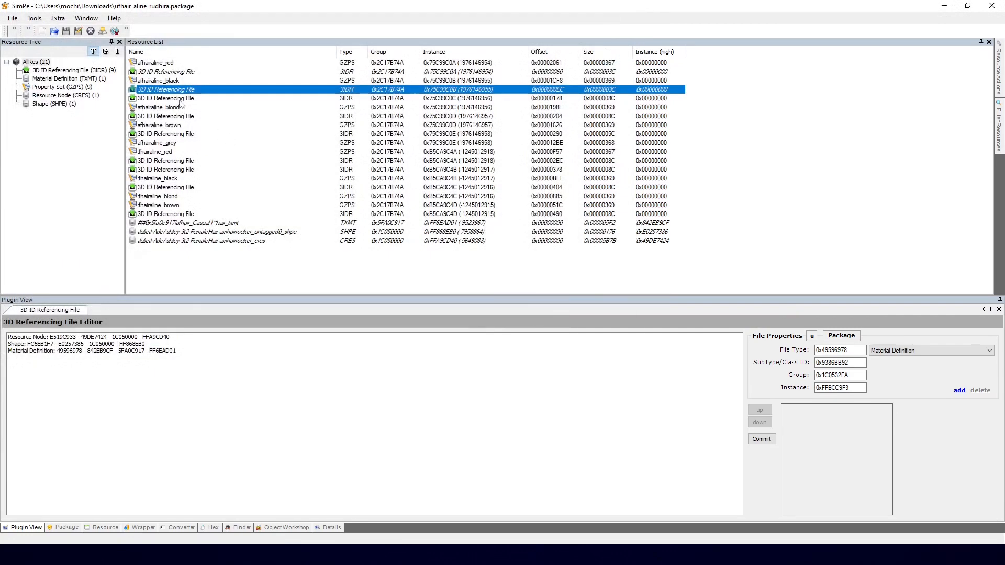
right_click(181, 101)
click(206, 128)
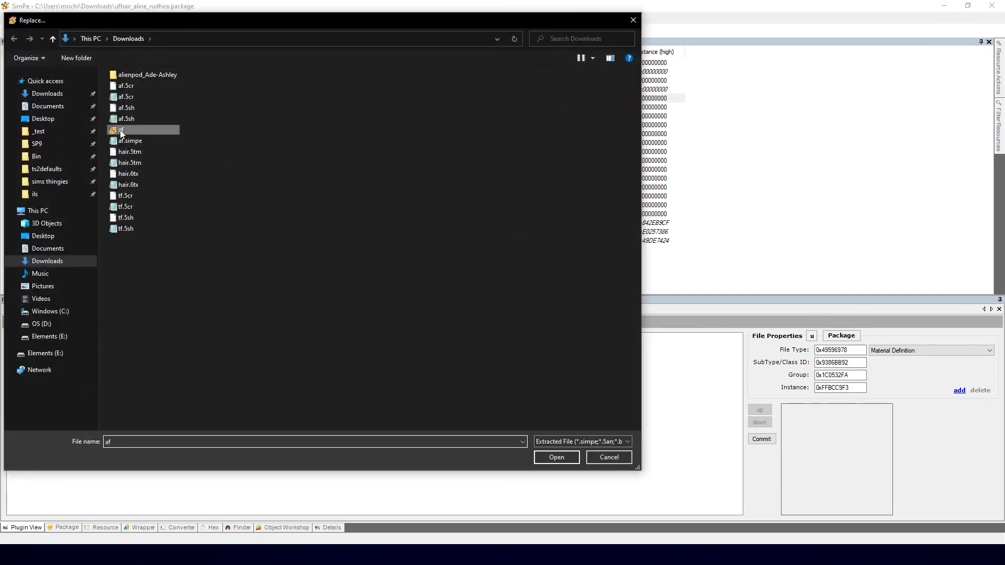
double_click(128, 128)
right_click(174, 110)
click(192, 140)
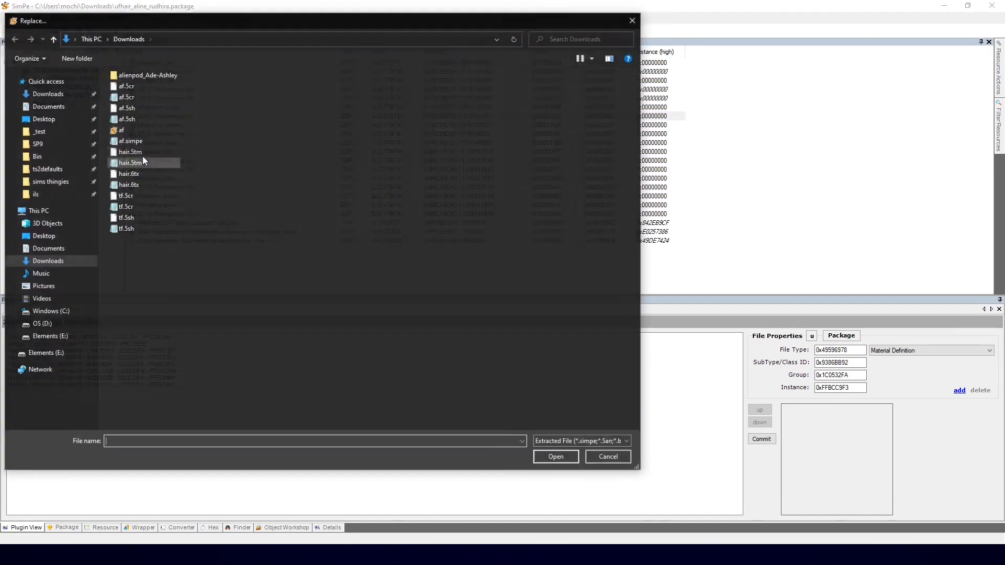
double_click(125, 139)
right_click(181, 137)
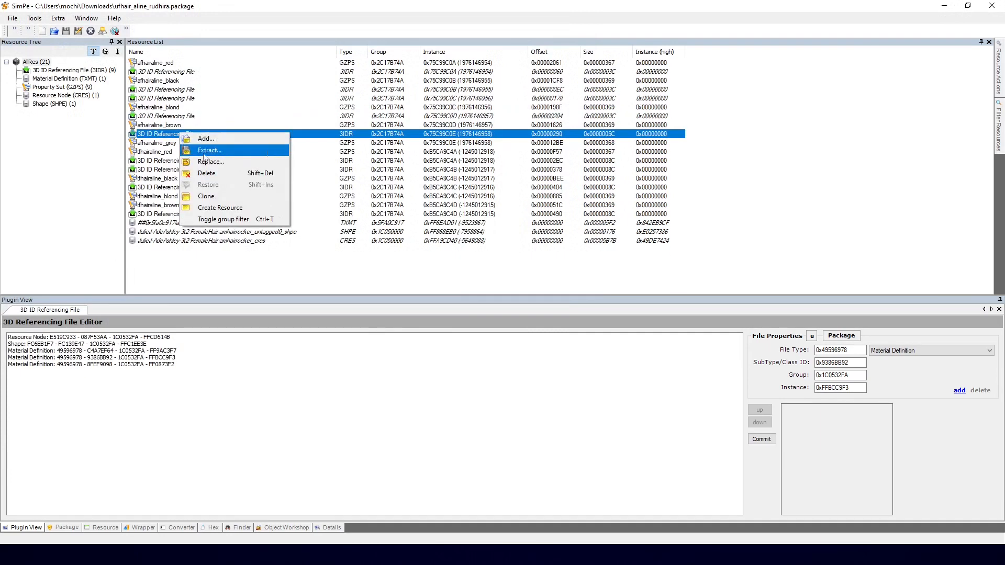
click(209, 150)
double_click(138, 132)
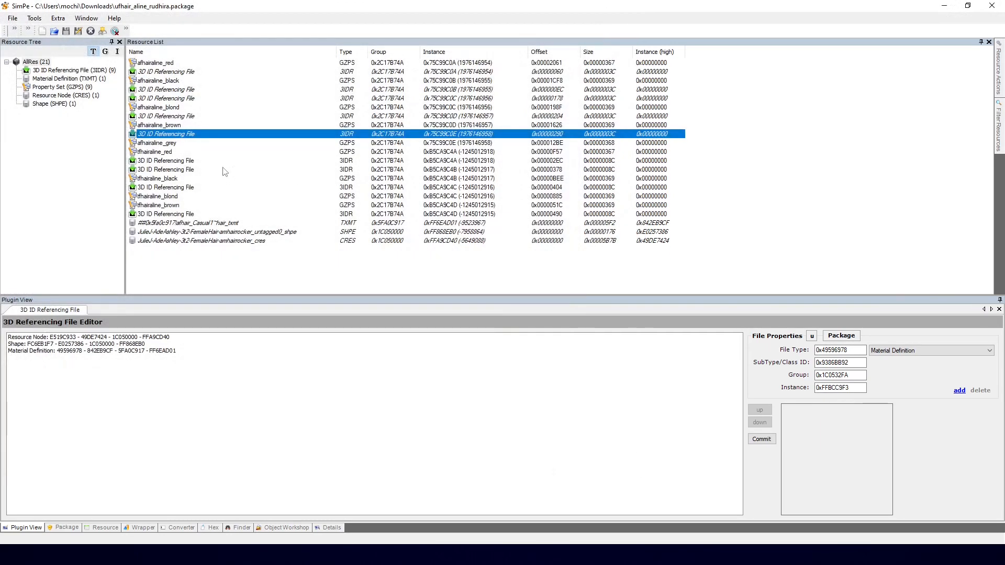
Delete the FemaleHair-amhairrocker Resource Node and Shape resources from the package and save it.
click(182, 116)
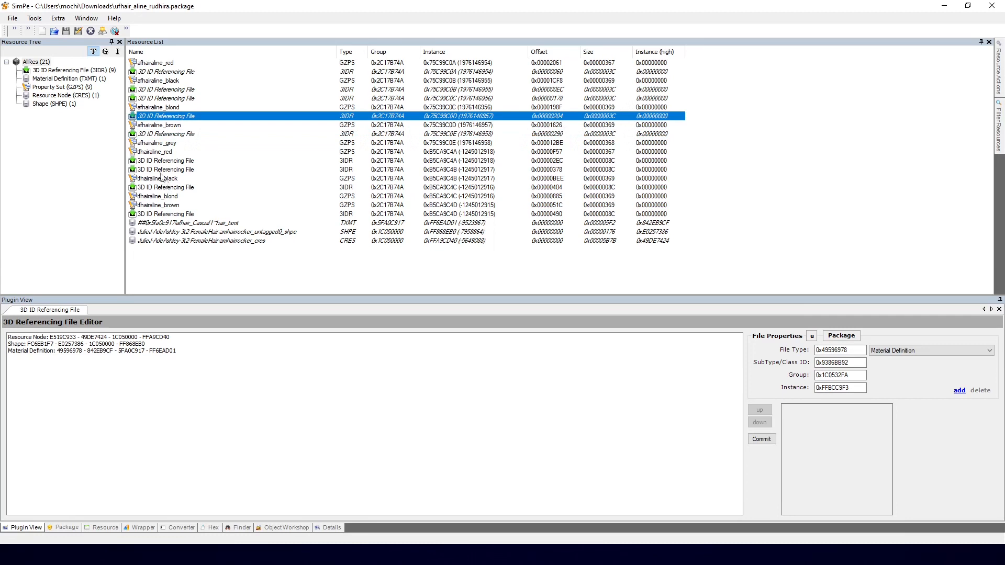
click(136, 338)
click(131, 345)
click(128, 338)
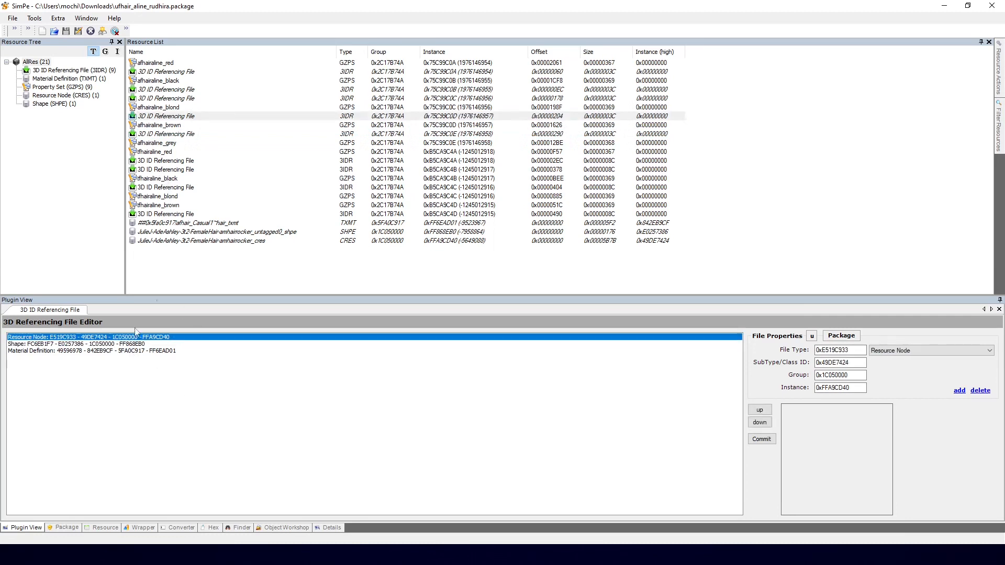
click(199, 240)
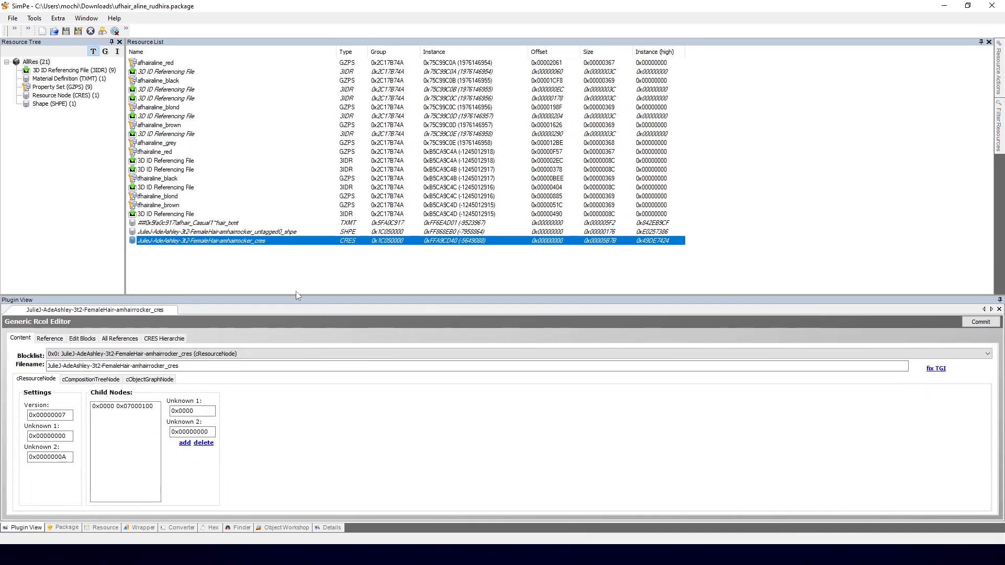
ctrl+click(228, 233)
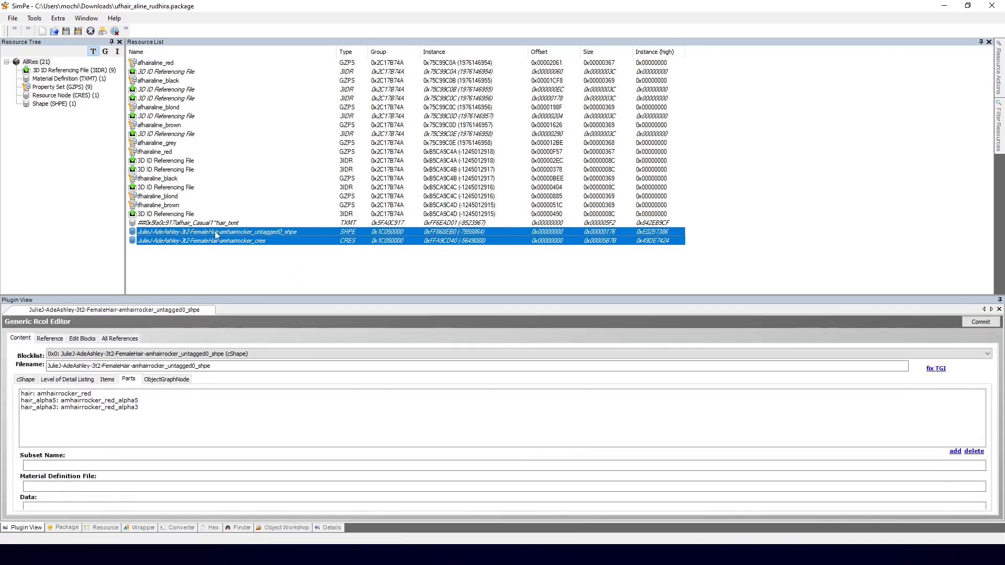
right_click(217, 239)
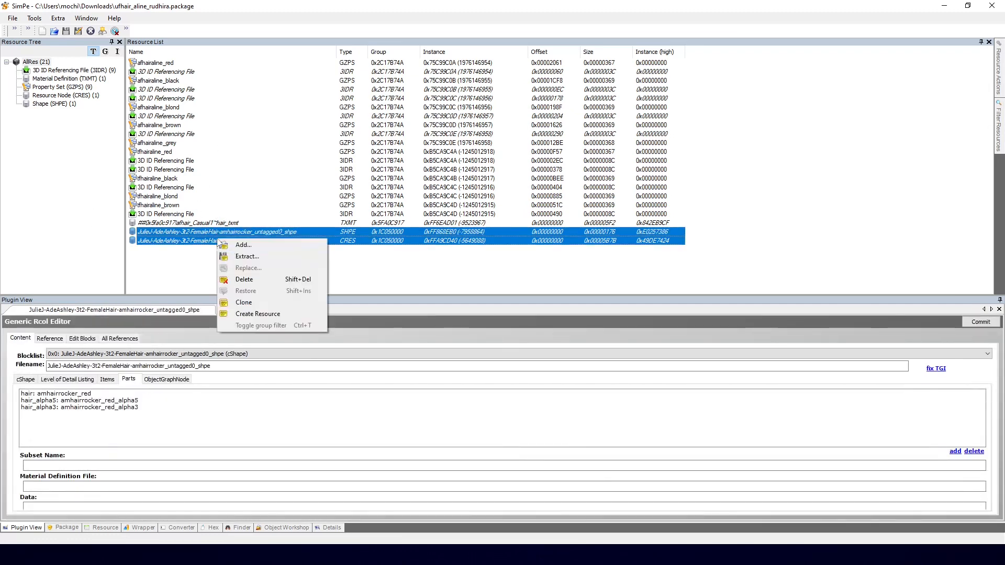
click(244, 279)
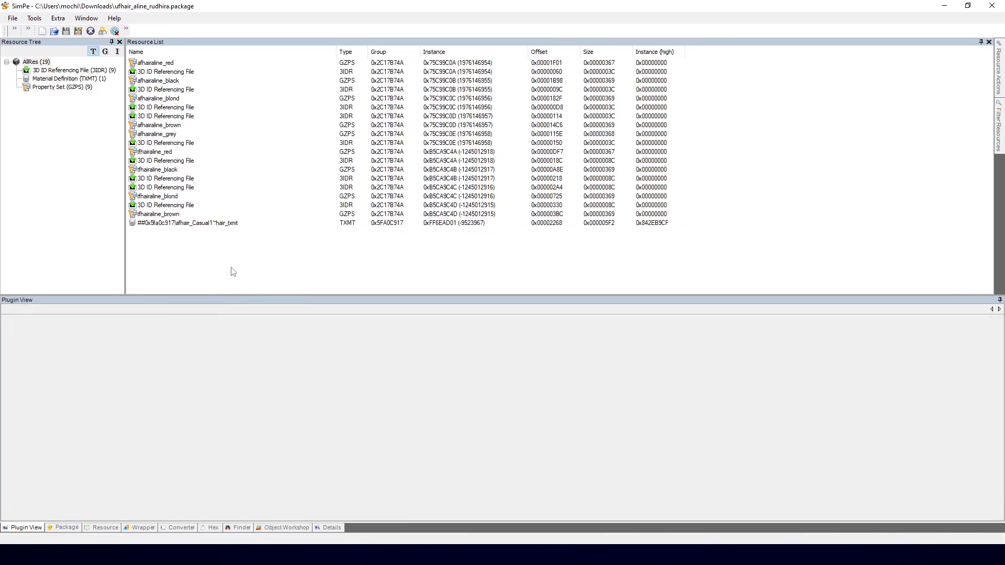
Add the extracted files tf.5cr and tf.5sh from Downloads to the package.
right_click(226, 249)
click(228, 255)
click(172, 150)
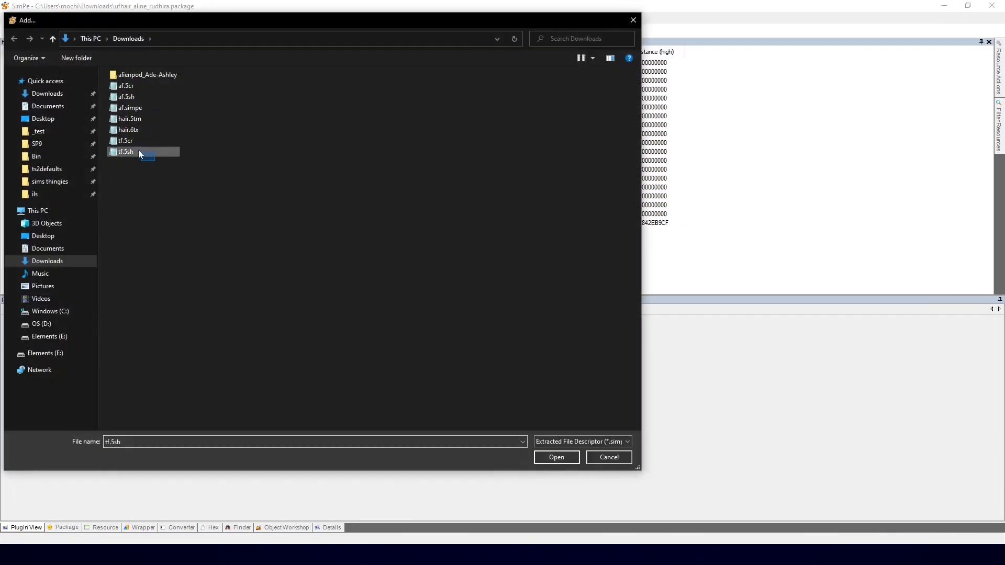
ctrl+click(173, 140)
key(Return)
Delete all existing references from the teen 3D ID Referencing File with instance 0xB5CA9C4D.
click(164, 214)
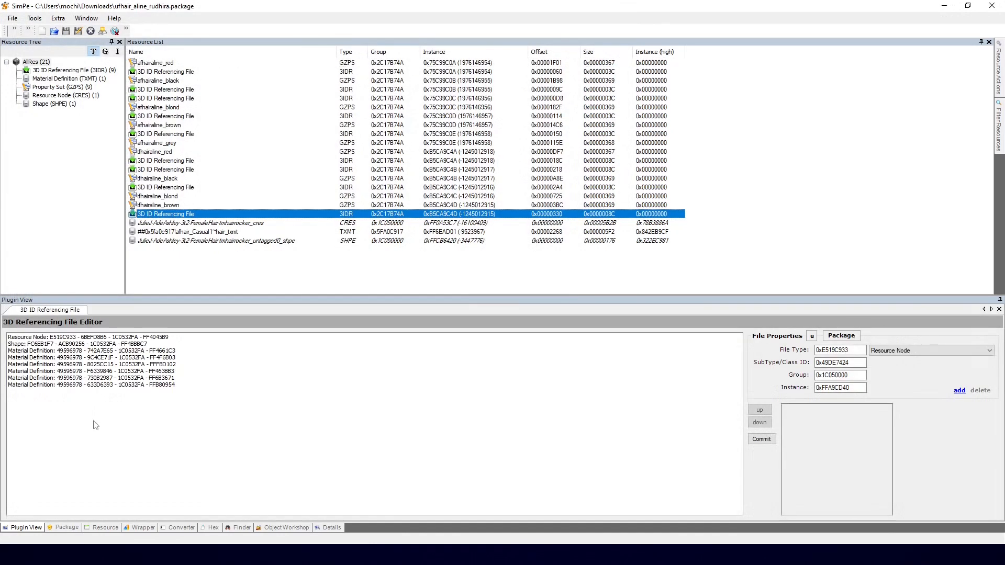
right_click(153, 339)
click(179, 356)
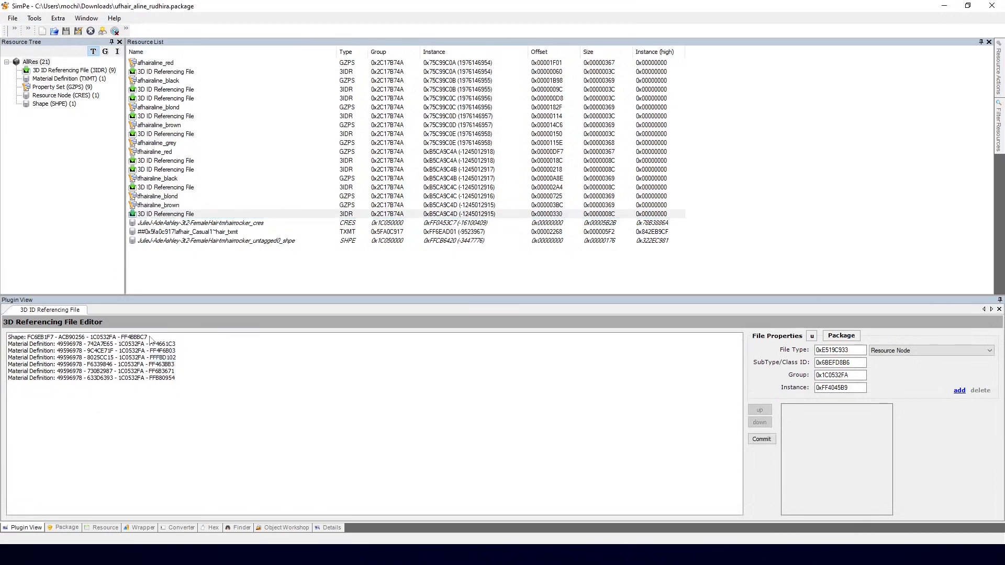
right_click(150, 338)
click(179, 356)
right_click(152, 340)
click(180, 359)
right_click(147, 342)
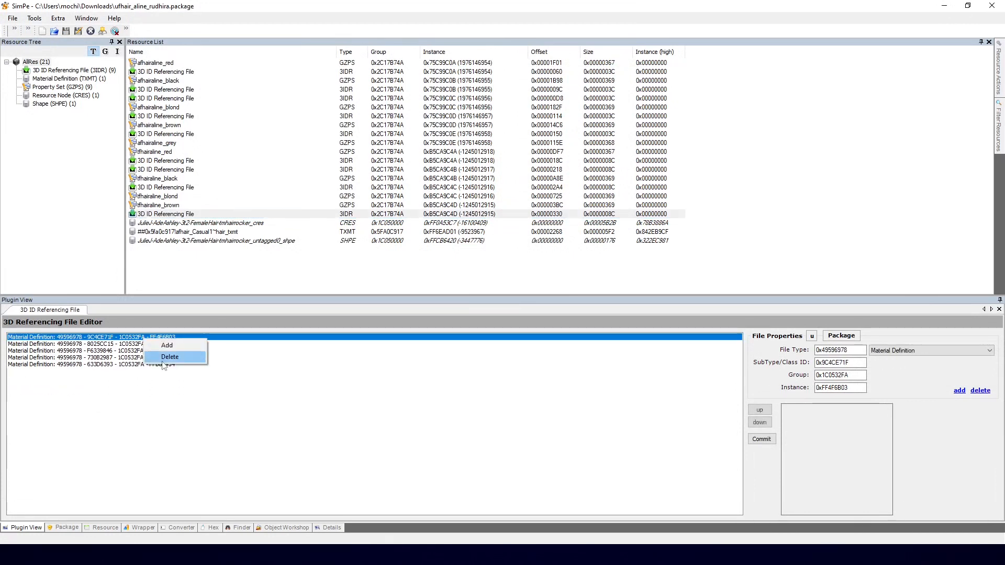
click(177, 355)
right_click(146, 340)
click(177, 356)
right_click(146, 340)
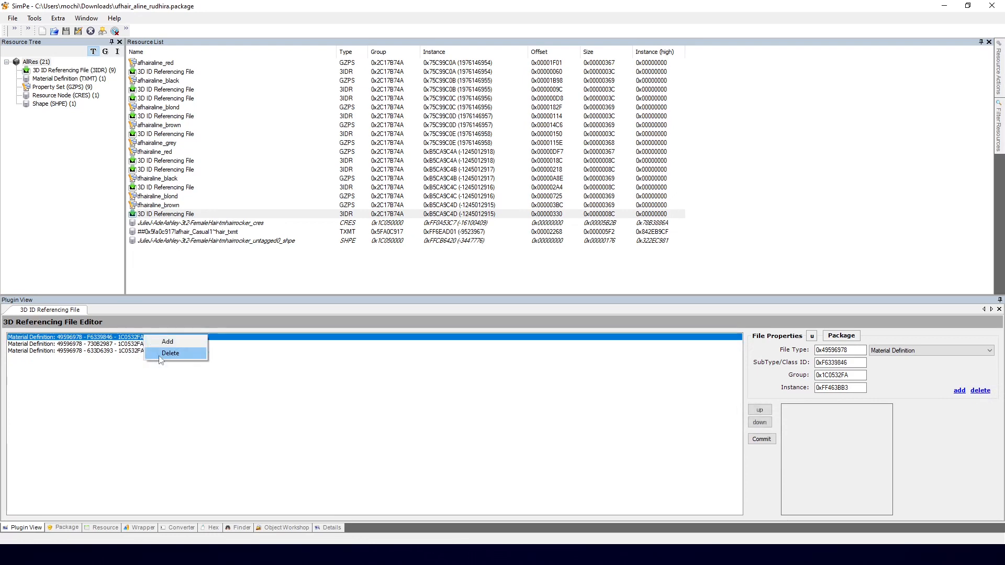
click(175, 355)
right_click(139, 340)
click(168, 355)
right_click(137, 341)
click(166, 356)
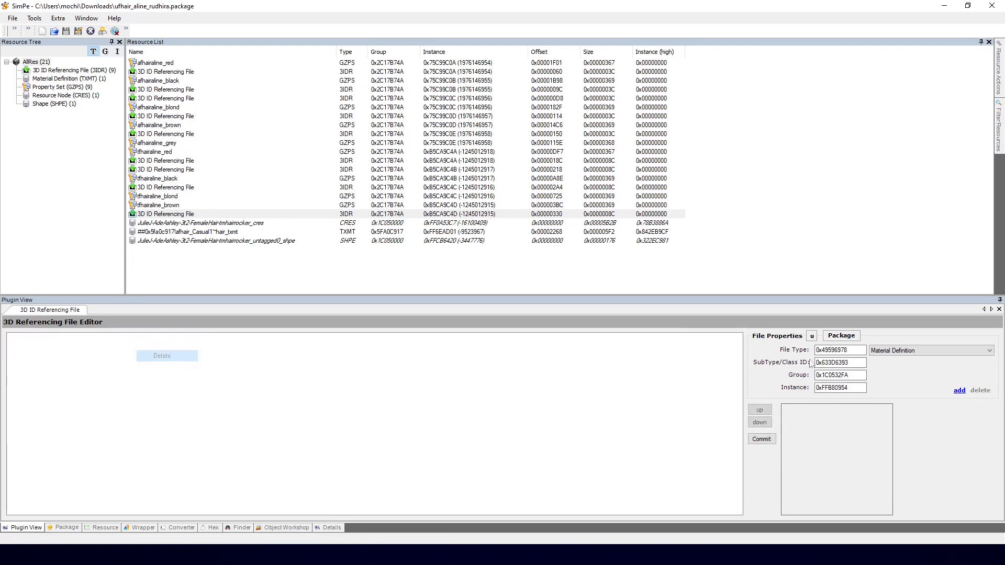
Add the package's Resource Node, Shape and Material Definition as references to the emptied 3D ID Referencing File and commit it.
click(841, 335)
scroll(288, 331, down, 1)
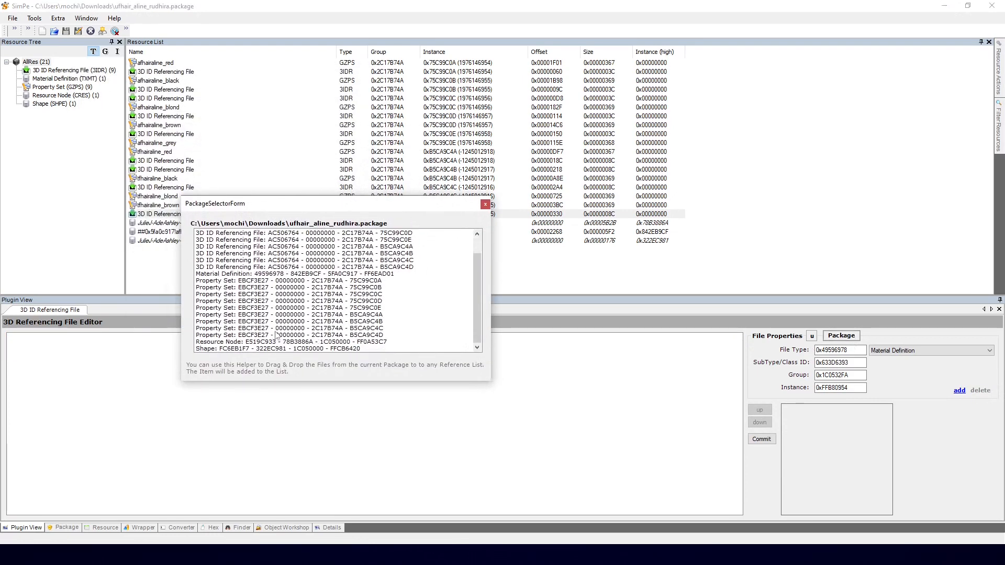
drag(201, 342, 132, 366)
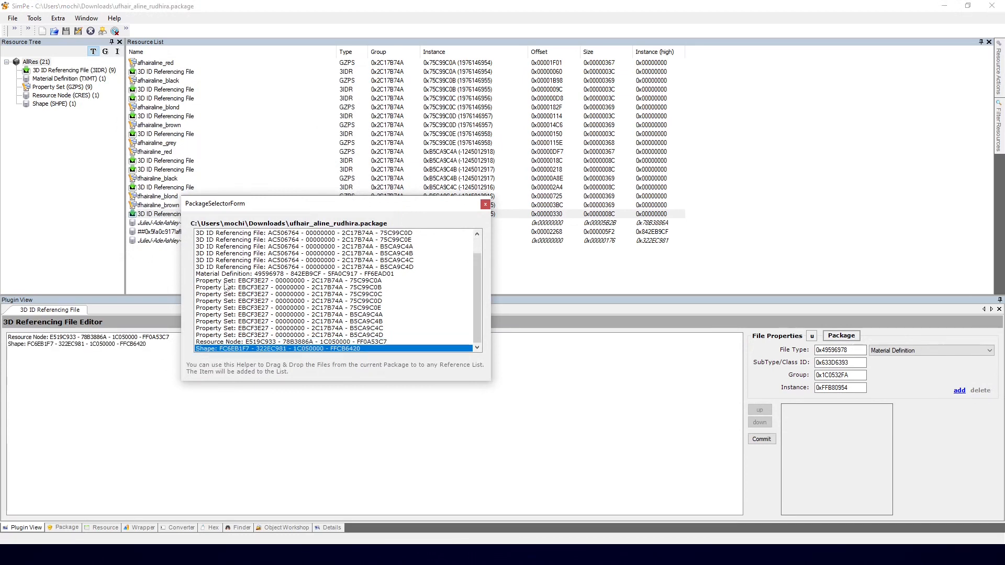
drag(224, 273, 76, 388)
click(485, 205)
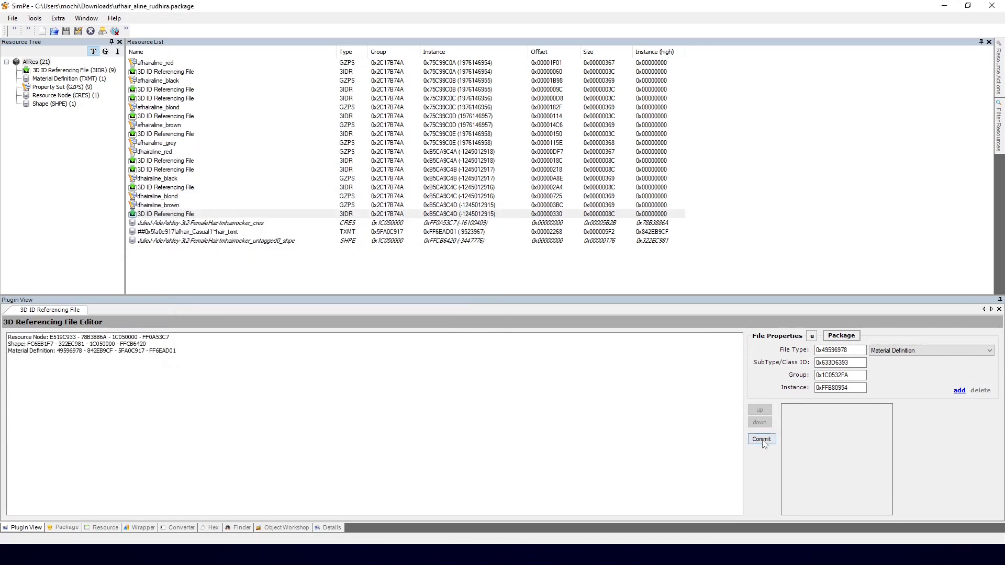
click(762, 439)
key(Return)
Extract the relinked 3D ID Referencing File with instance 0xB5CA9C4D to Downloads as tf.
right_click(169, 216)
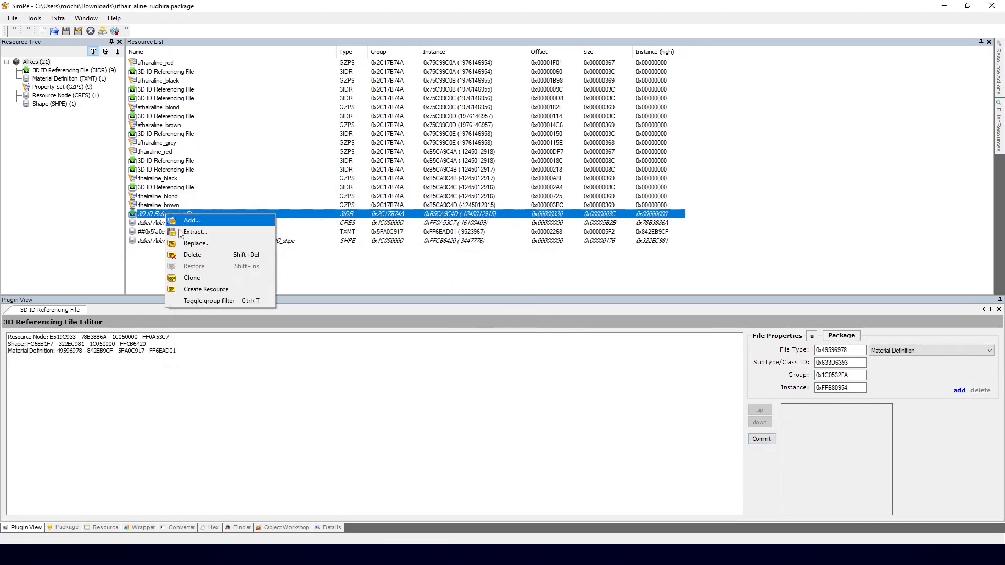
click(179, 231)
text(tf)
key(Return)
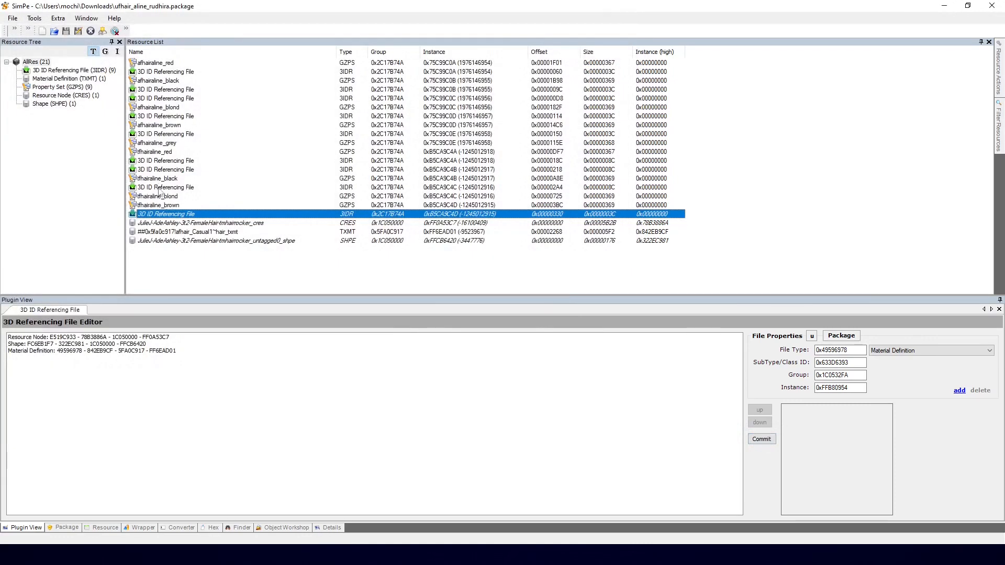
Replace the 3D ID Referencing Files with instances 0xB5CA9C4C, 0xB5CA9C4B and 0xB5CA9C4A with the extracted tf file.
click(160, 189)
right_click(160, 189)
click(170, 206)
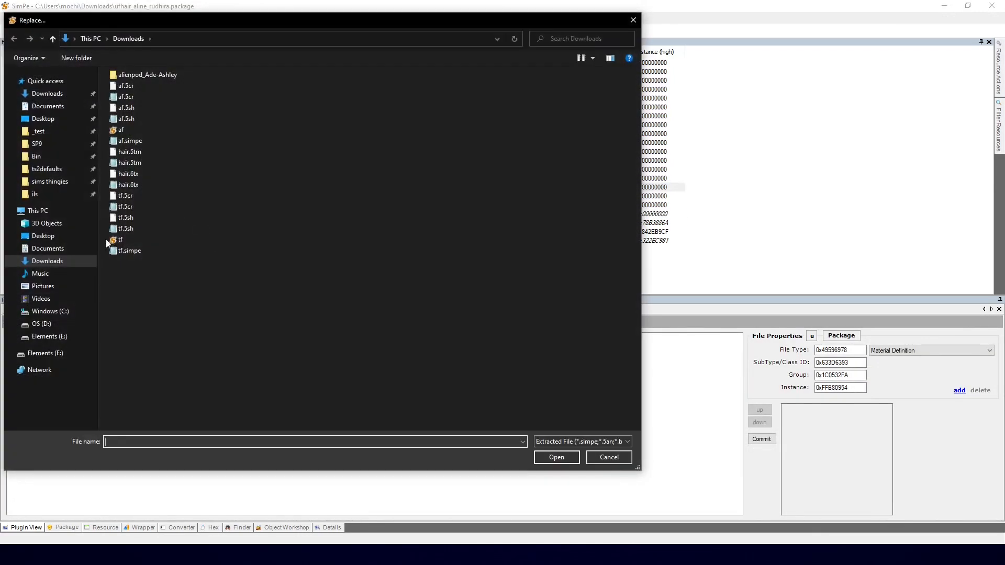
double_click(116, 240)
right_click(158, 170)
click(190, 200)
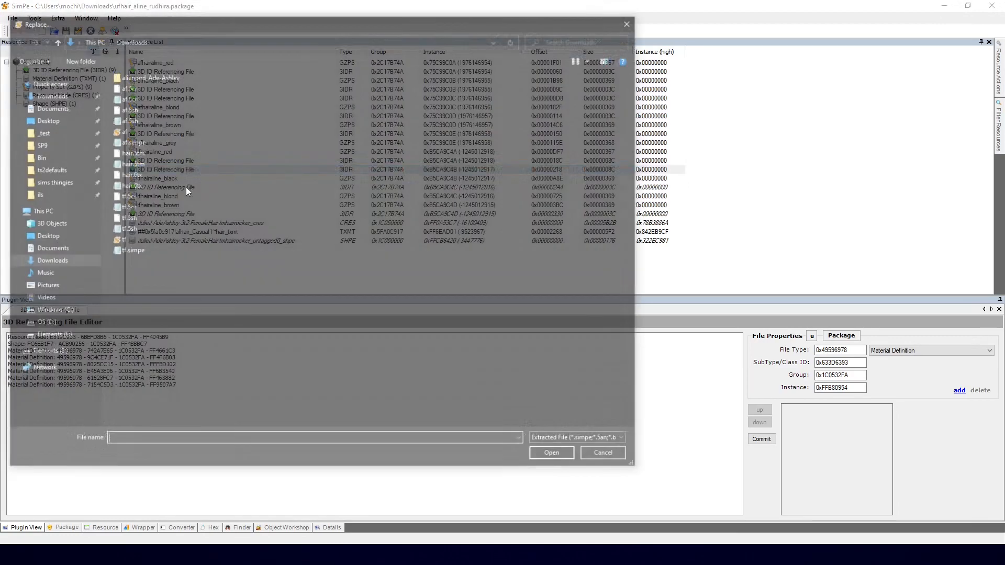
double_click(122, 252)
right_click(158, 161)
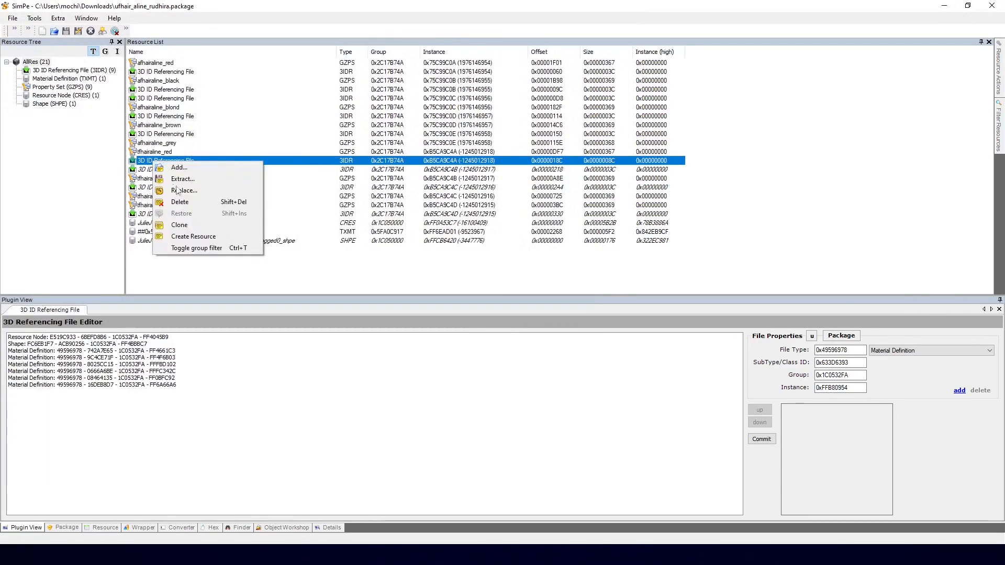
click(189, 192)
double_click(125, 240)
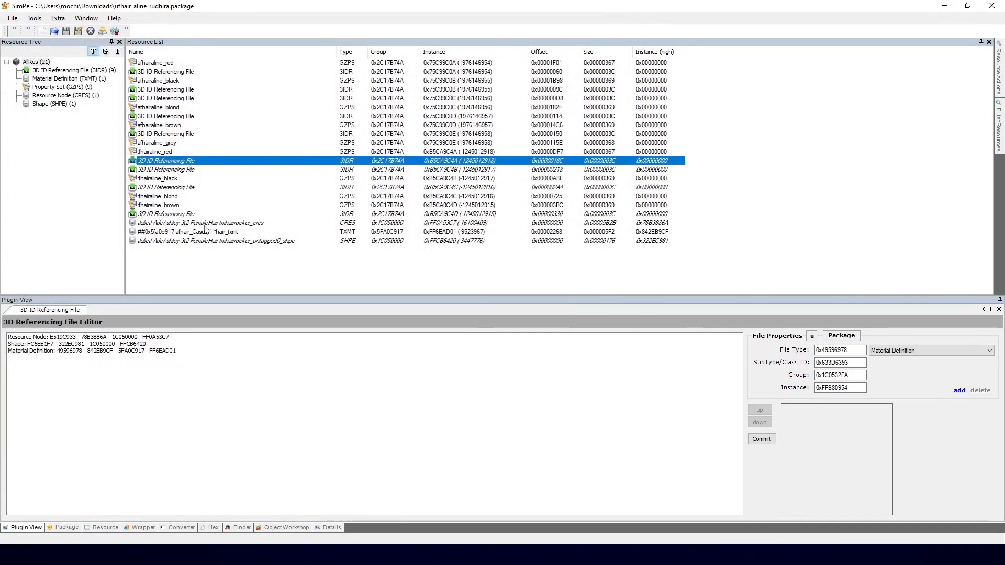
Try removing the Material Definition reference from the 3D ID Referencing File with instance 0xB5CA9C4A.
click(146, 352)
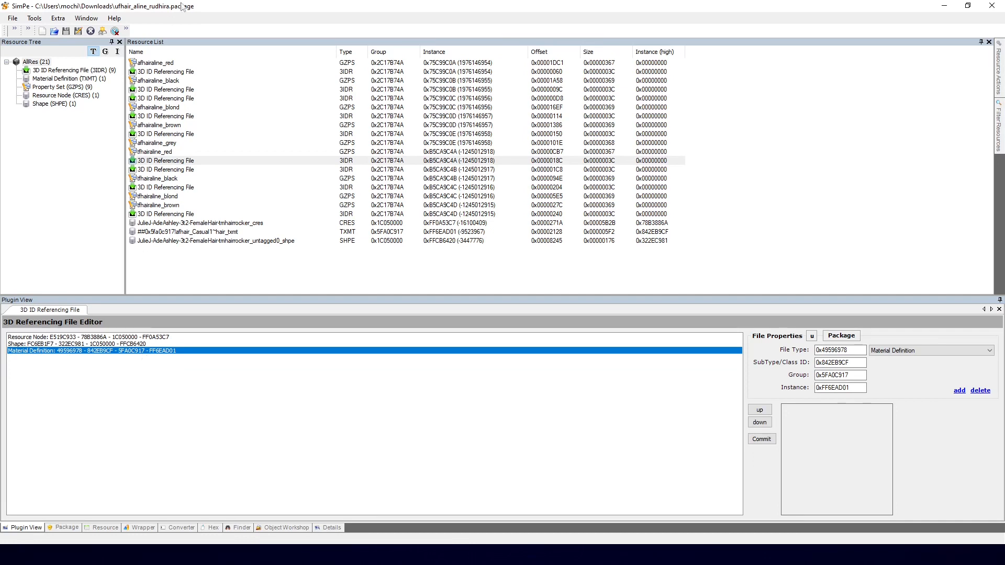
right_click(172, 350)
click(192, 366)
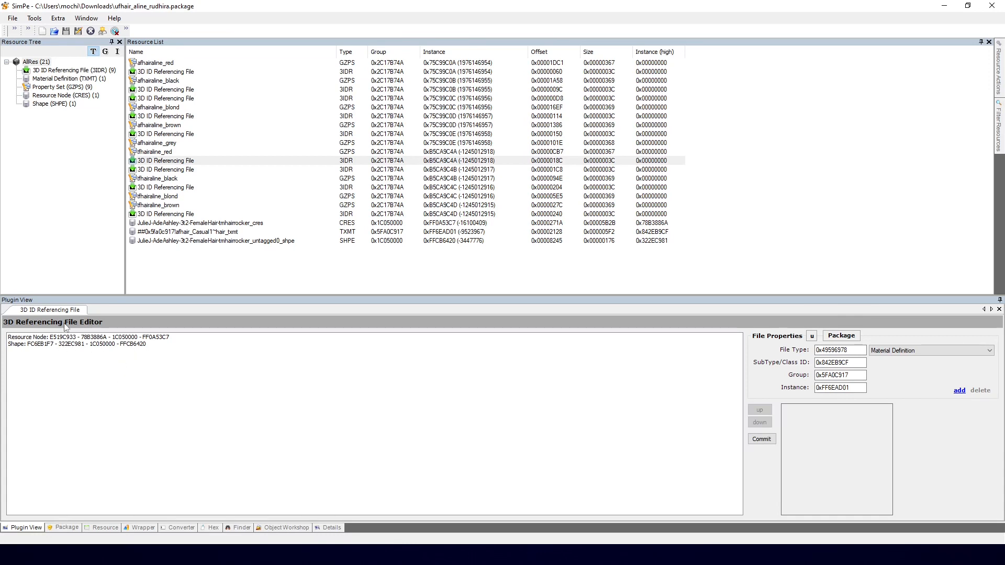
Delete the FemaleHair-tmhairrocker Resource Node and Shape and the afhair_Casual1~hair_txmt Material Definition from the package.
click(202, 225)
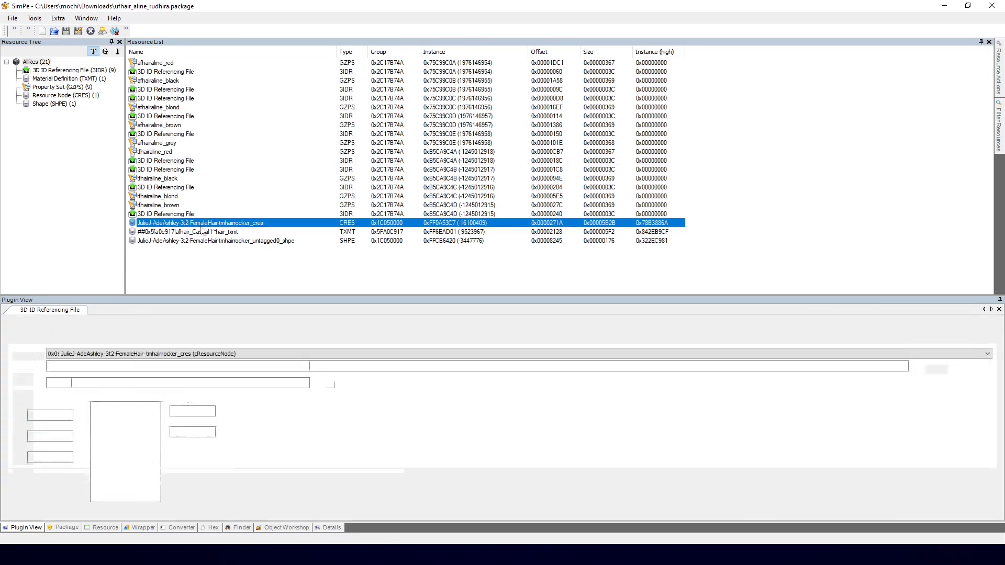
shift+click(203, 242)
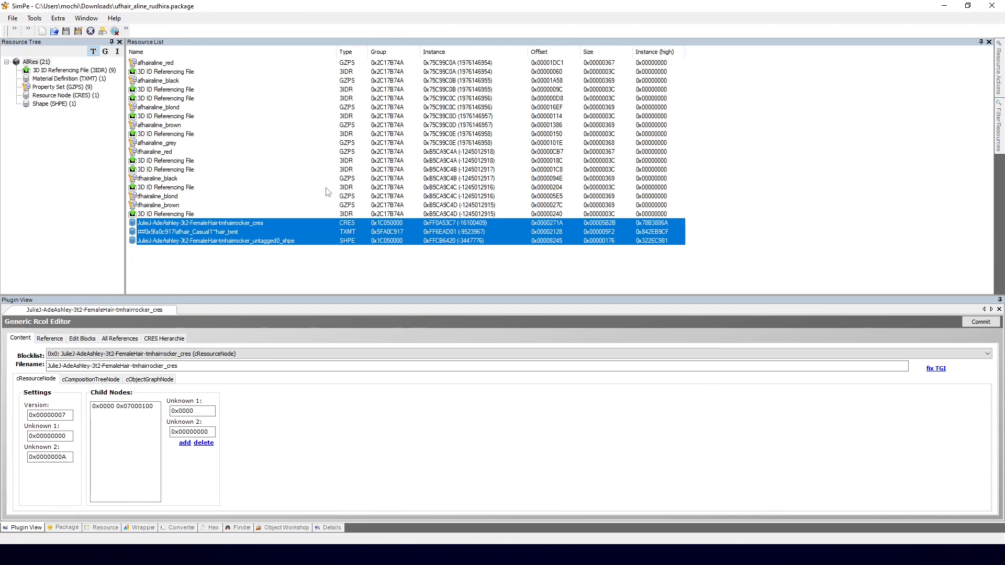
right_click(259, 224)
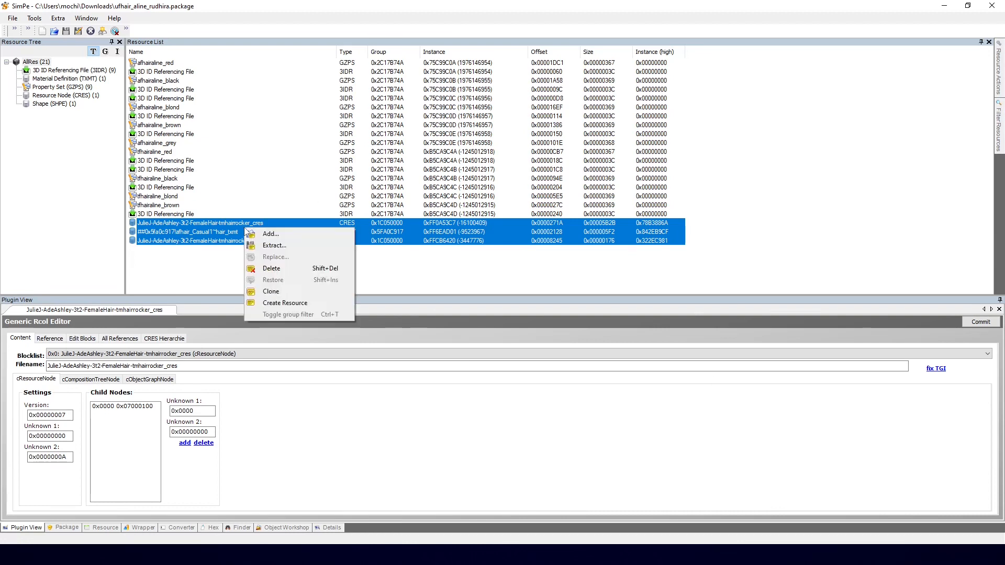
click(271, 270)
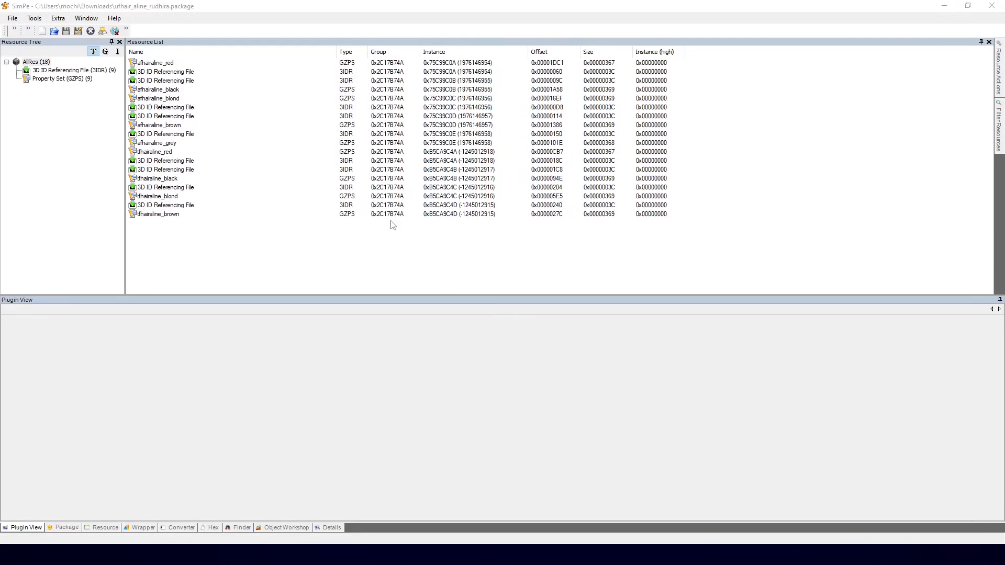
Open Ade-Ashley.package from the alienpod_Ade-Ashley folder in Downloads and sort its resources by name.
click(53, 32)
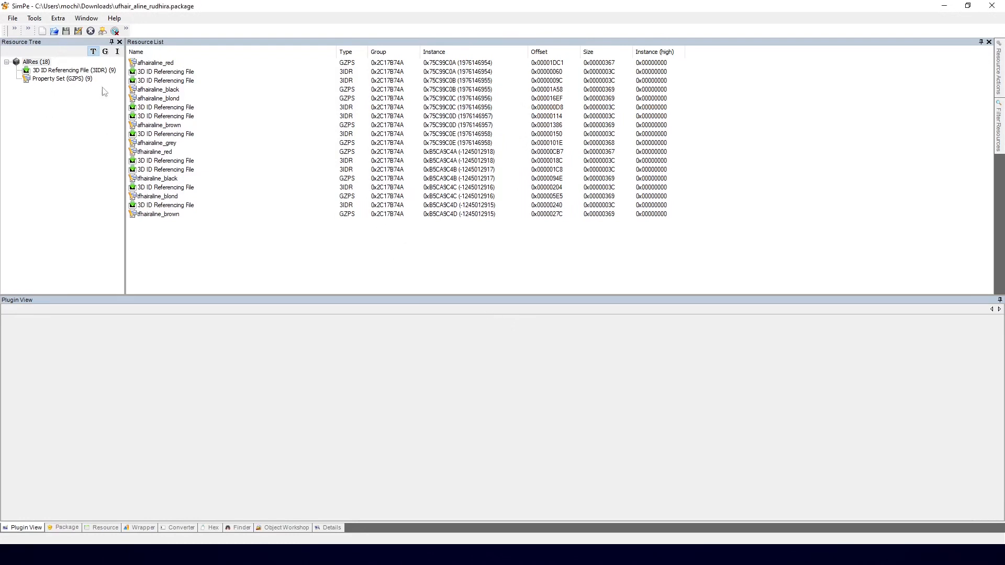
click(52, 33)
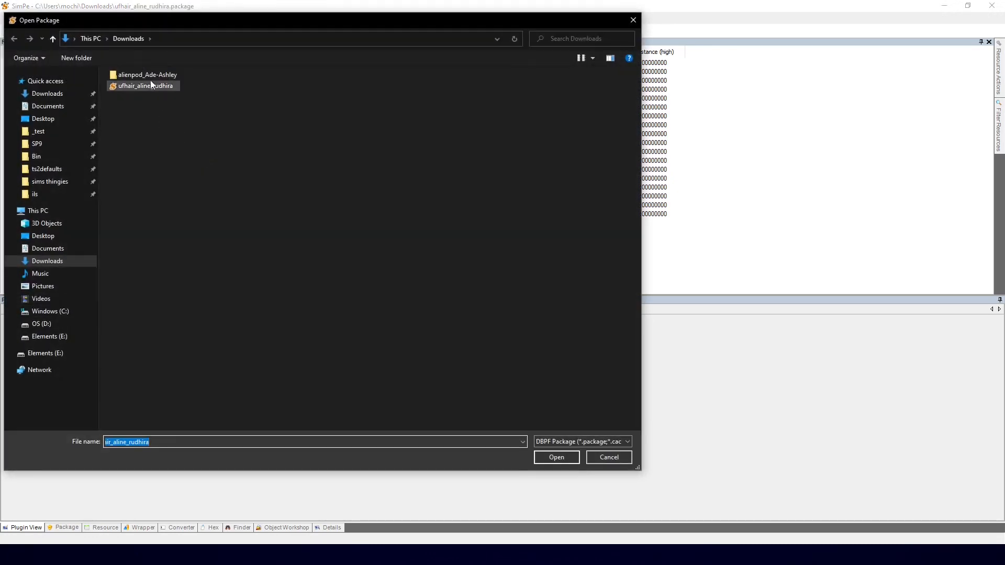
double_click(149, 77)
double_click(139, 111)
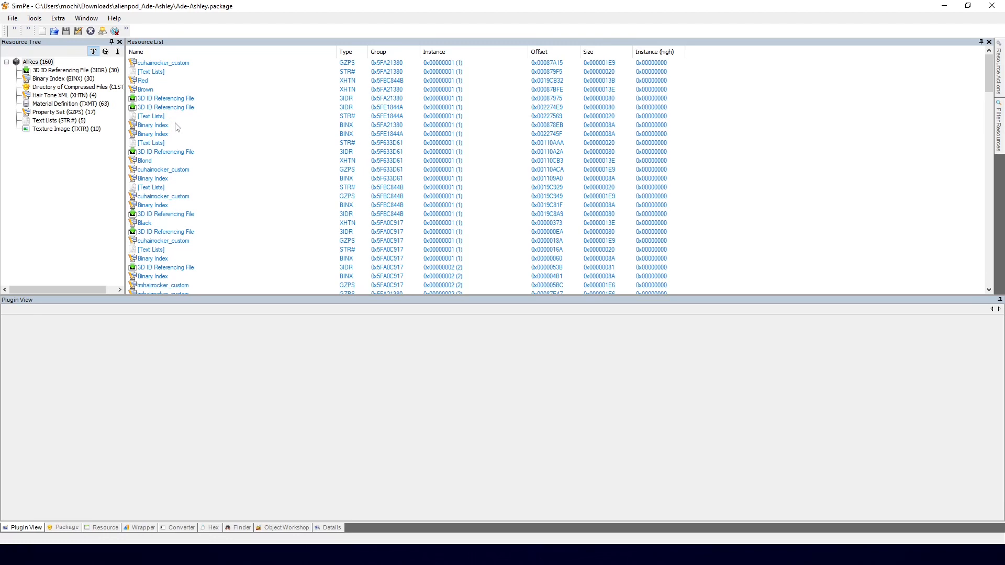
click(184, 52)
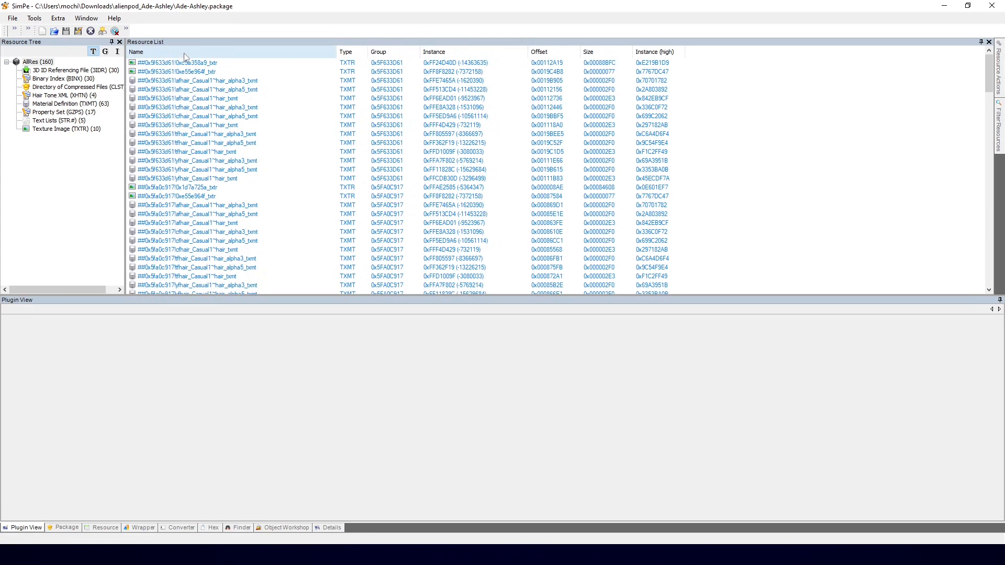
Check the group 0x5F633D61 materials and textures, and extract the 0xc5a358a9_txtr texture to Downloads as blond.
click(215, 100)
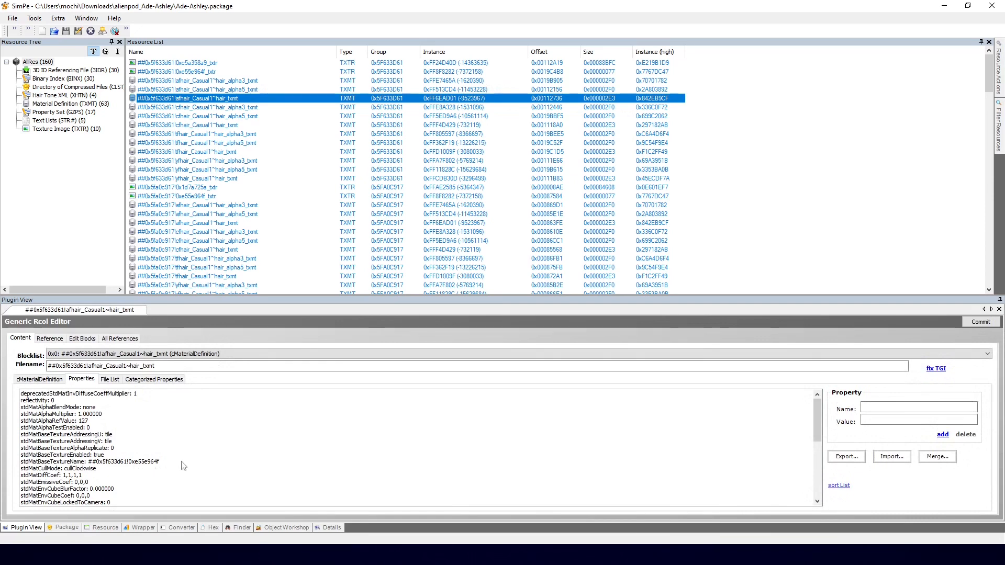
click(204, 73)
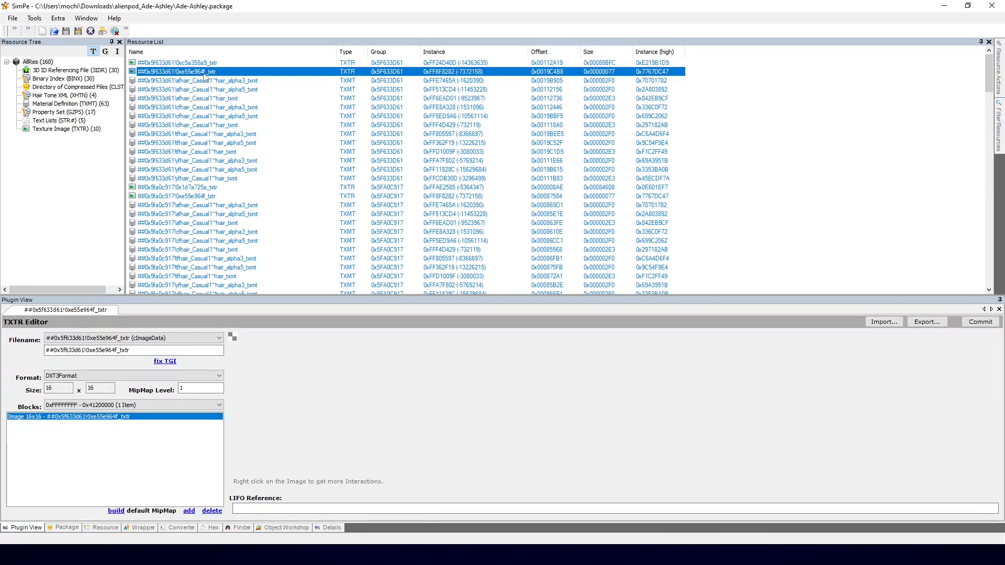
click(201, 90)
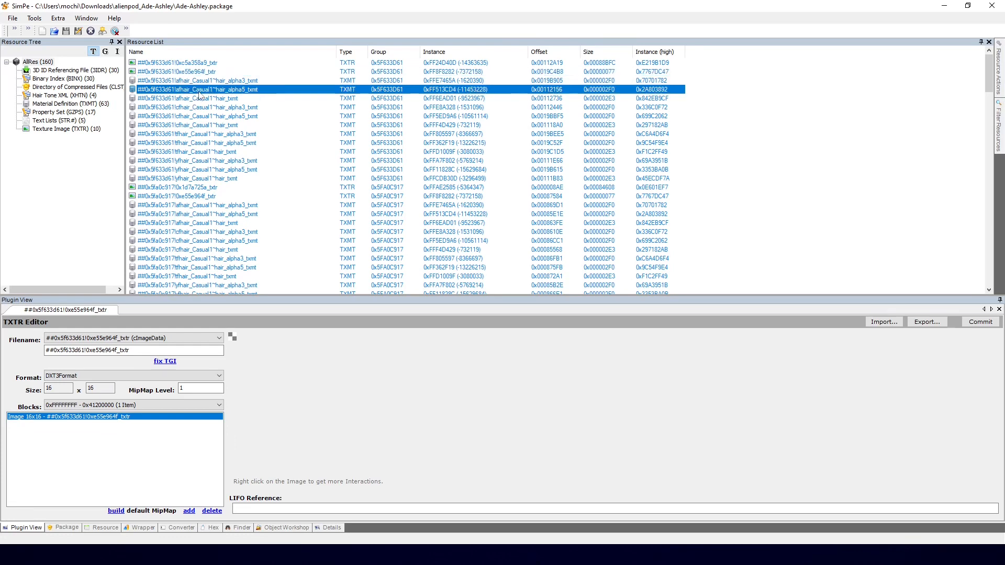
click(202, 63)
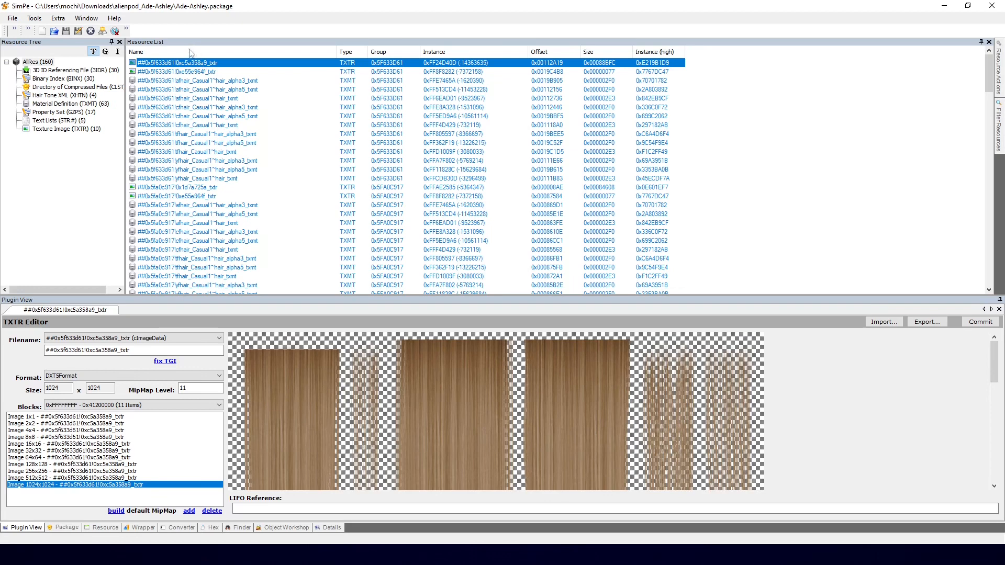
right_click(187, 66)
click(216, 81)
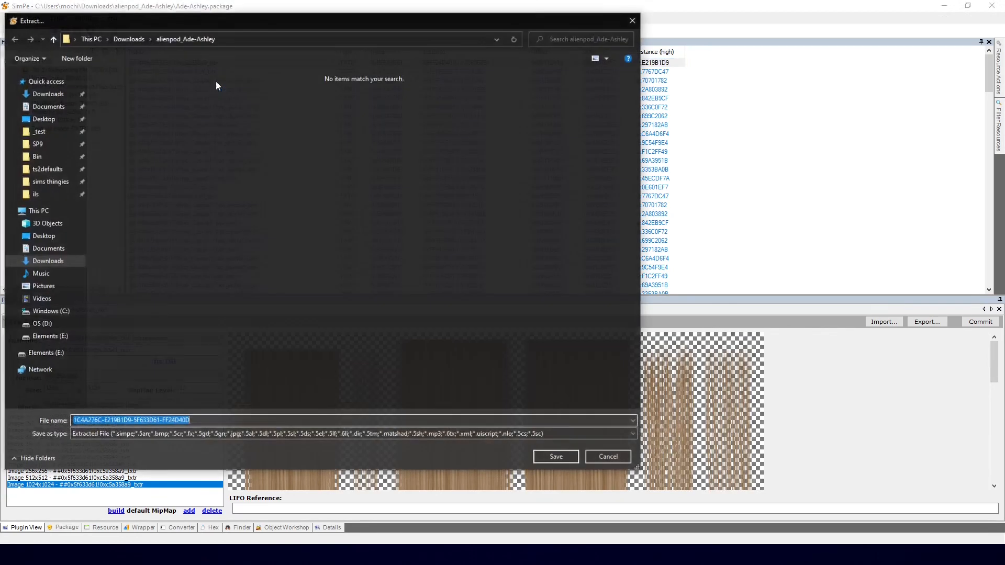
text(blond)
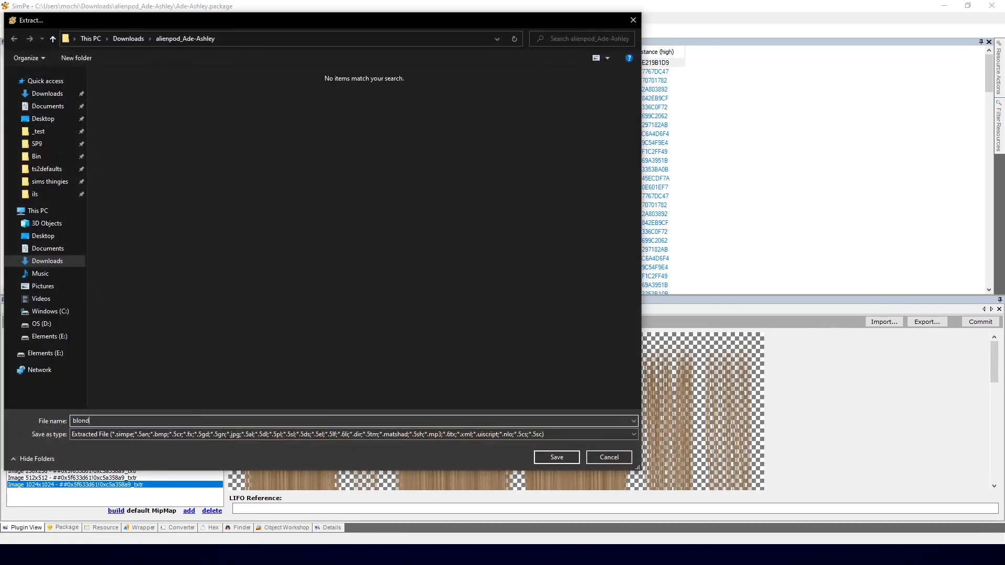
click(128, 39)
click(556, 457)
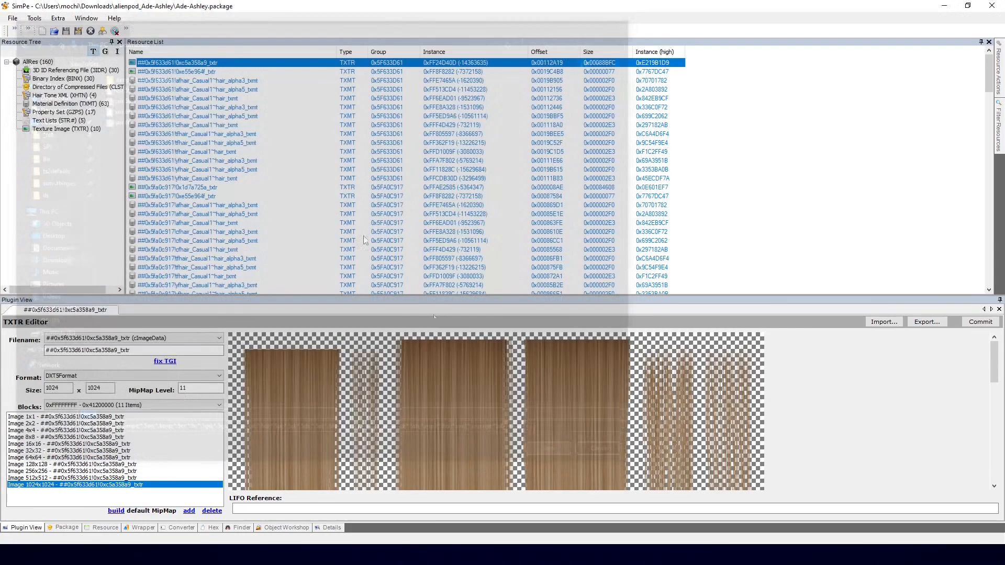
Extract the afhair_Casual1~hair_alpha5_txmt Material Definition of group 0x5F633D61 to Downloads as blond.
click(227, 90)
right_click(225, 90)
click(237, 106)
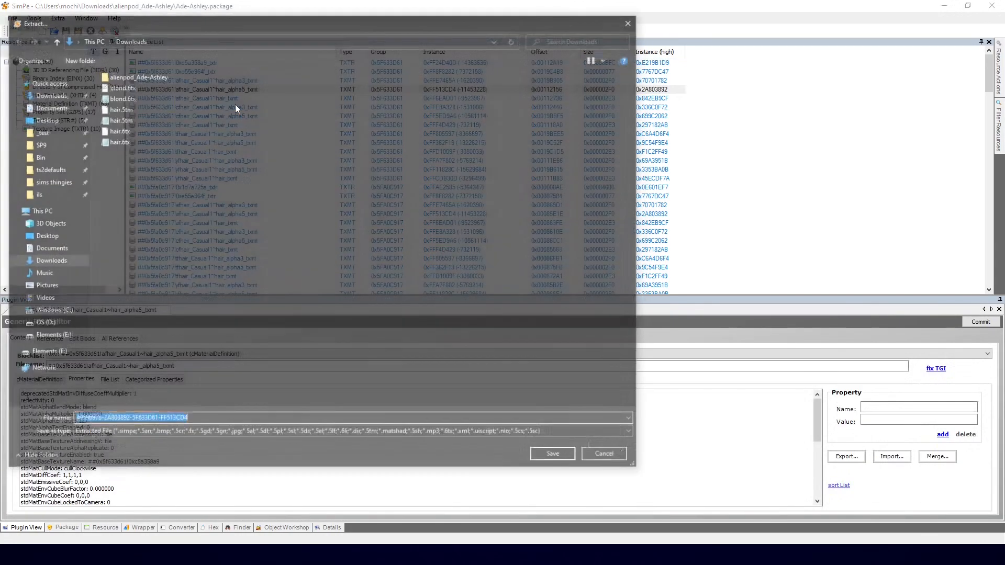
text(blond)
key(Return)
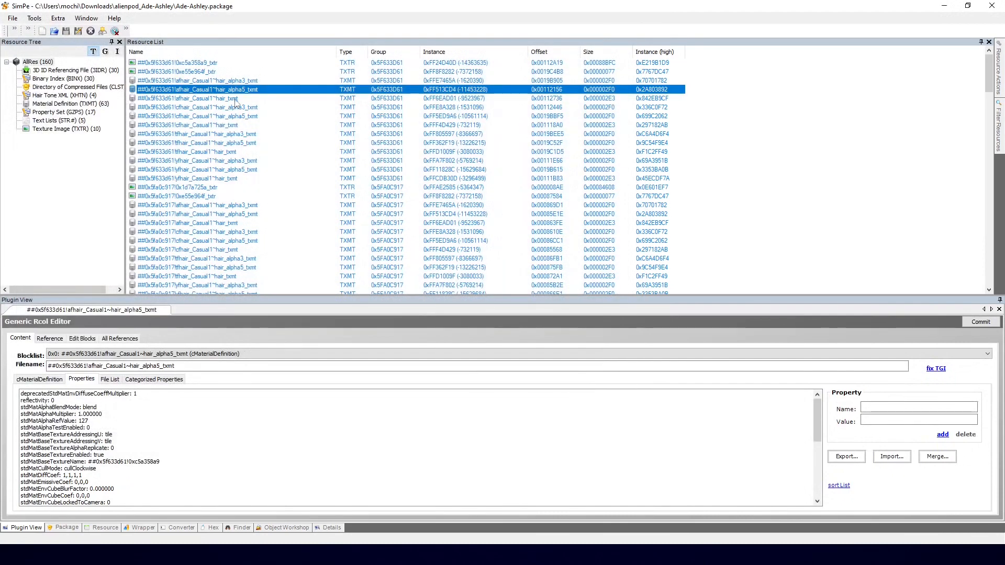
Extract the 0x1d7a725a_txtr texture of group 0x5FA0C917 to Downloads as black.
click(201, 187)
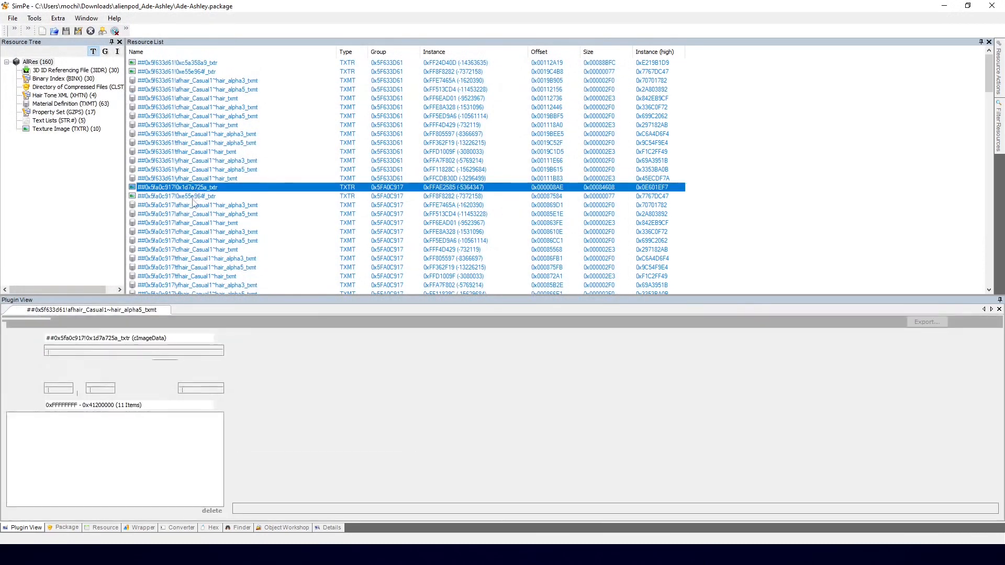
text(black)
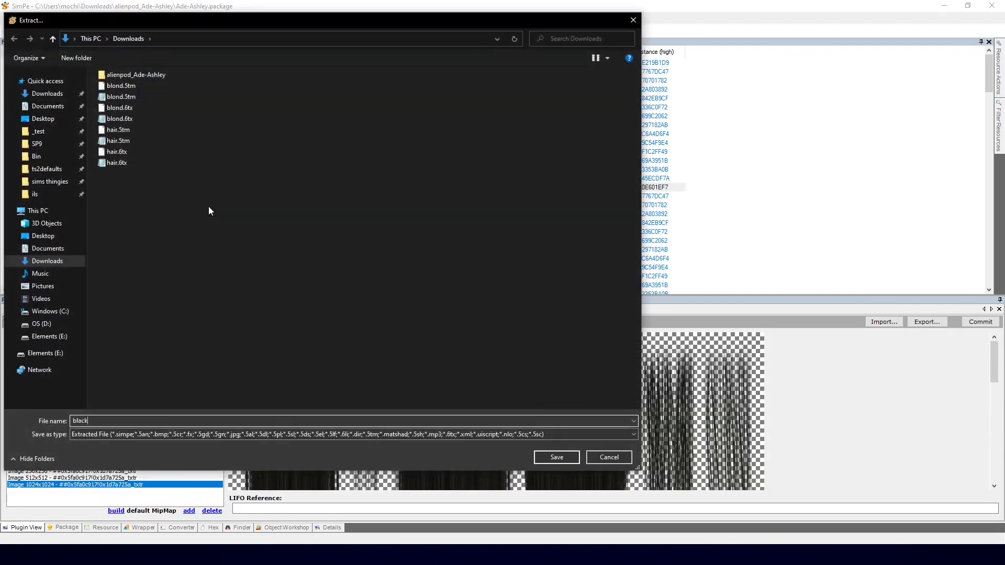
key(Return)
Extract the afhair_Casual1~hair_alpha5_txmt Material Definition of group 0x5FA0C917 to Downloads as black.
right_click(242, 215)
click(250, 227)
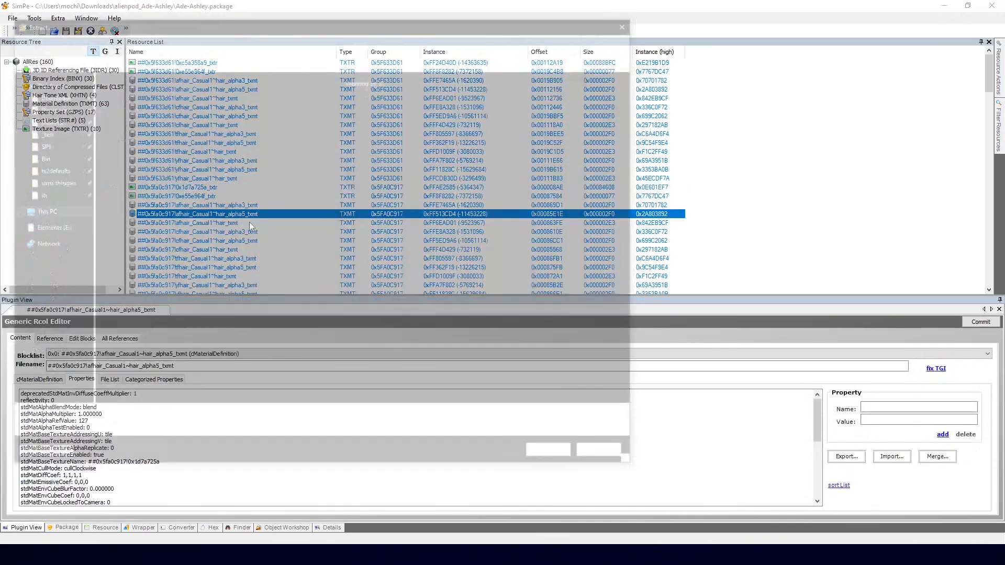
text(black)
key(Return)
Extract the 0x2600824e_txtr texture of group 0x5FA21380 to Downloads as brown.
scroll(224, 218, down, 4)
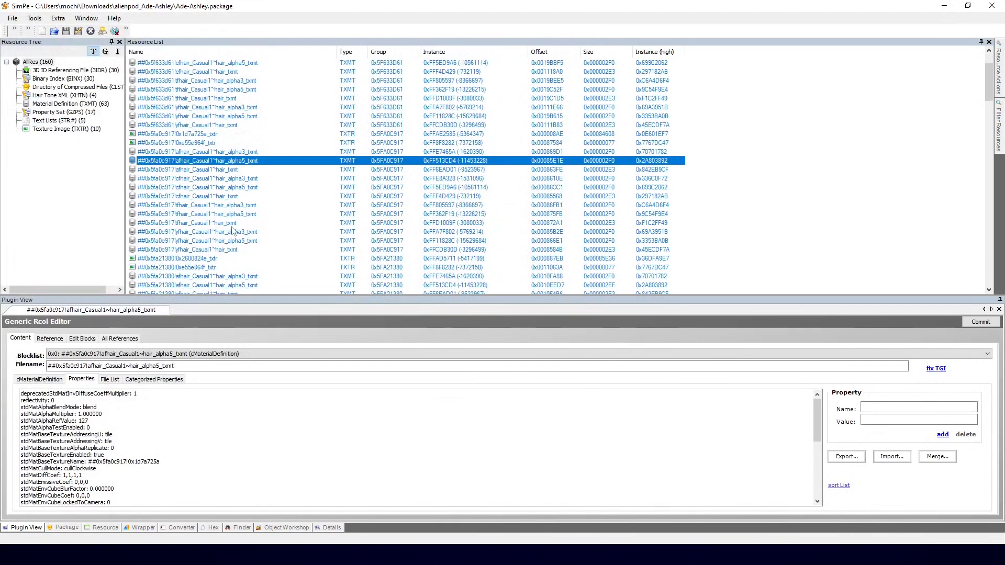
click(215, 204)
right_click(204, 206)
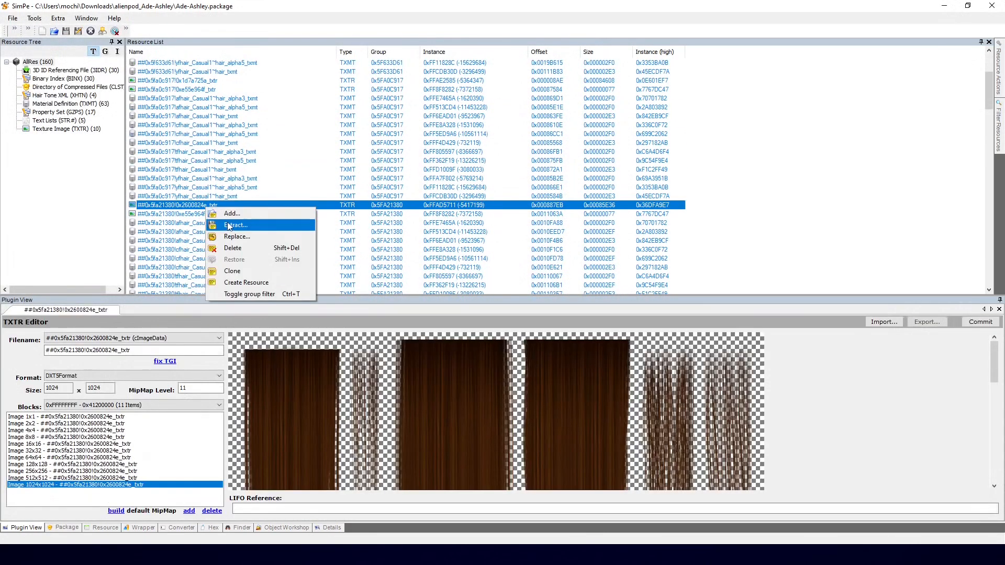
click(219, 218)
text(brown)
key(Return)
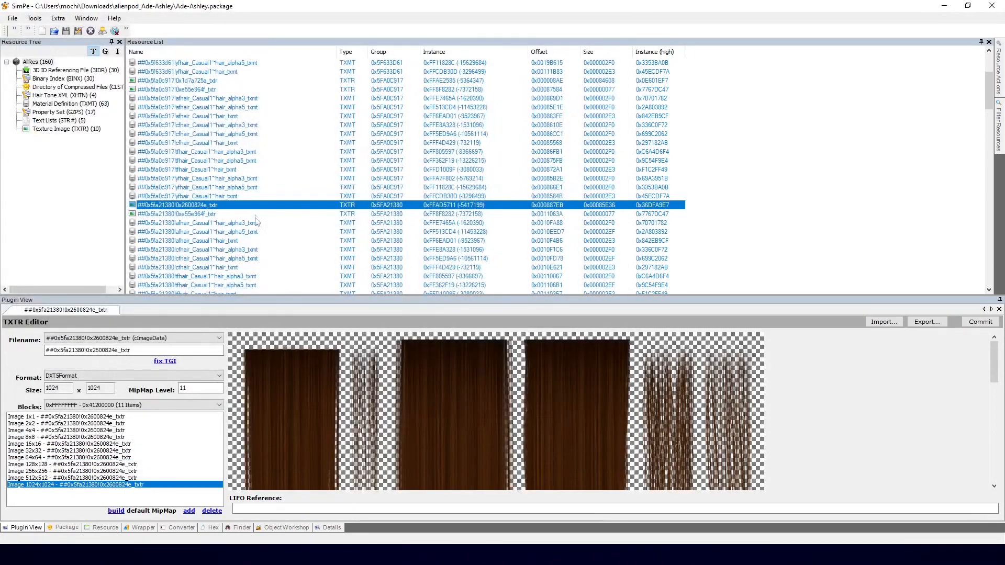
Extract the afhair_Casual1~hair_alpha5_txmt Material Definition of group 0x5FA21380 to Downloads as brown.
click(249, 235)
right_click(249, 235)
click(264, 248)
text(brown)
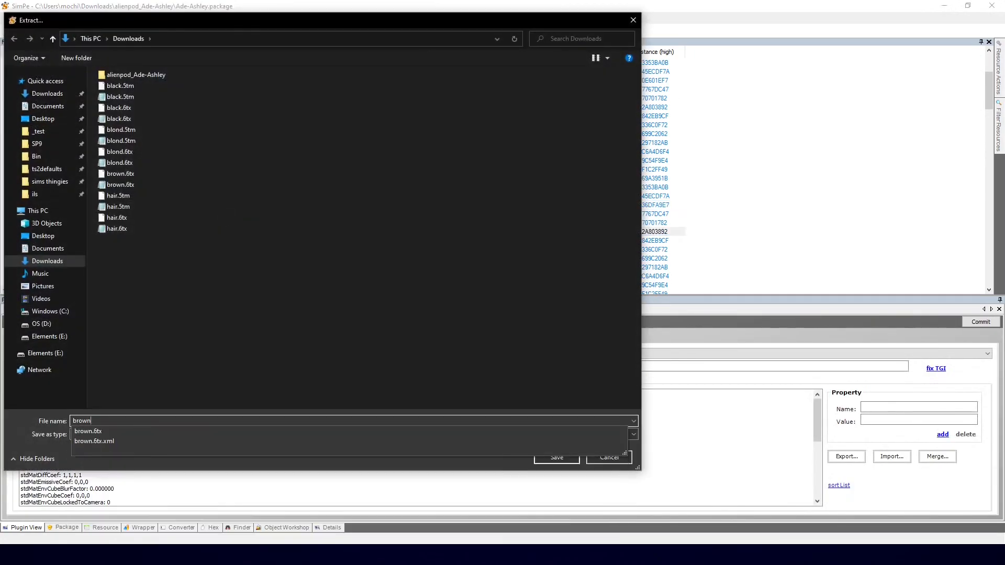
key(Return)
Extract the 0xa0a49623_txtr texture of group 0x5FBC844B to Downloads as red.
scroll(226, 219, down, 4)
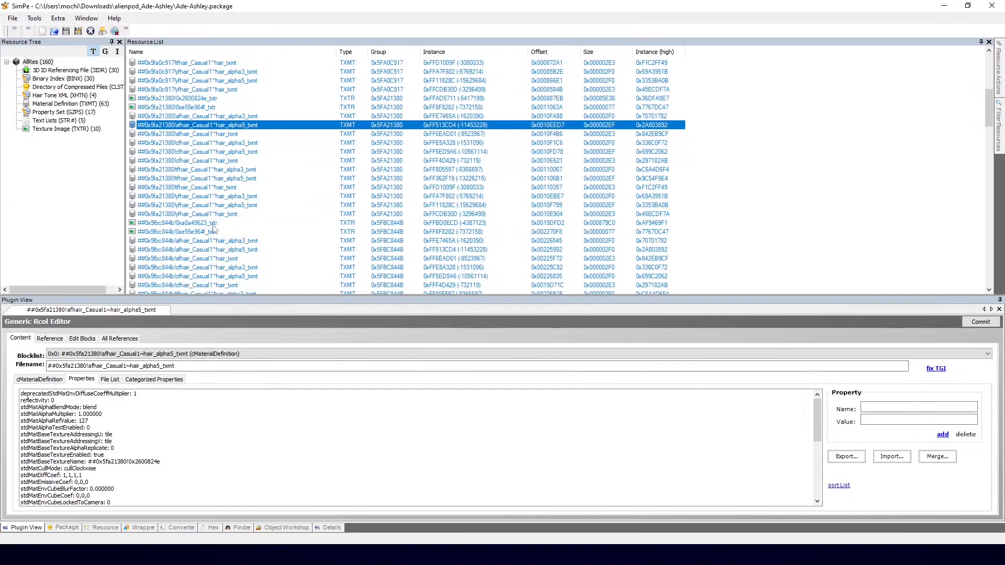
click(216, 224)
right_click(264, 223)
click(280, 241)
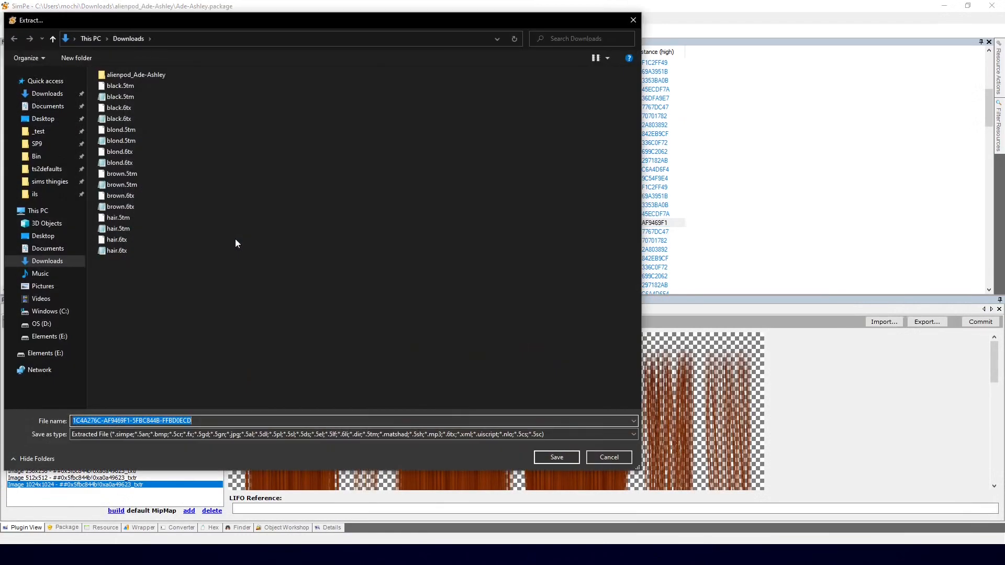
text(red)
key(Return)
Extract the afhair_Casual1~hair_alpha5_txmt Material Definition of group 0x5FBC844B to Downloads as red.
click(235, 245)
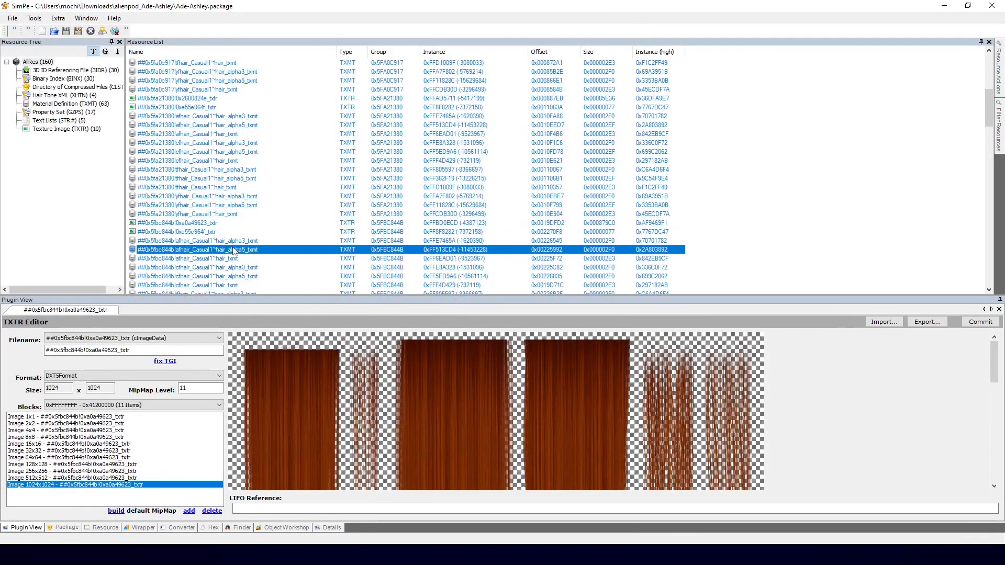
right_click(235, 246)
click(253, 267)
text(red)
key(Return)
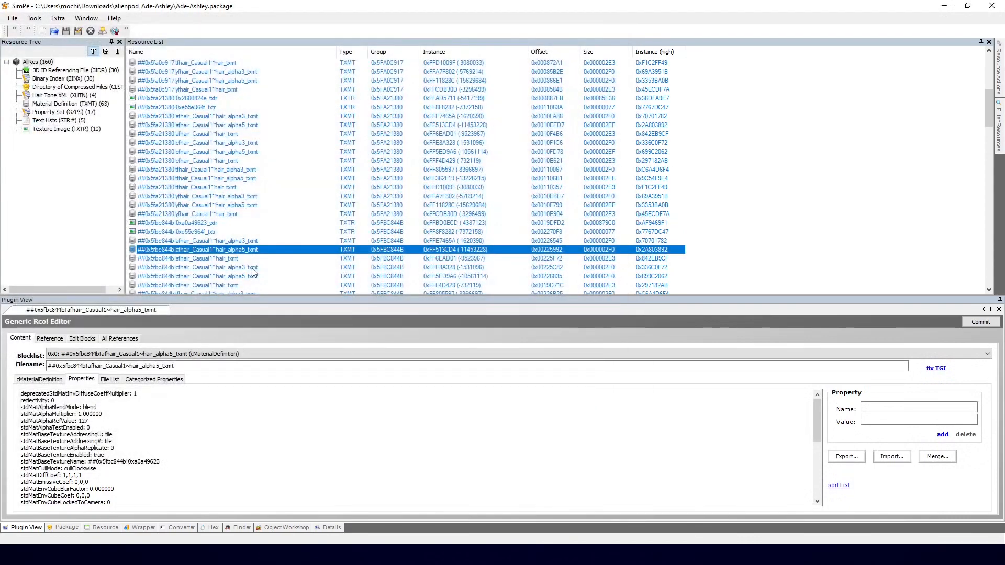
Extract the 0x4dcc0e4d_txtr texture of group 0x5FE1844A to Downloads as grey.
scroll(252, 272, down, 4)
click(225, 241)
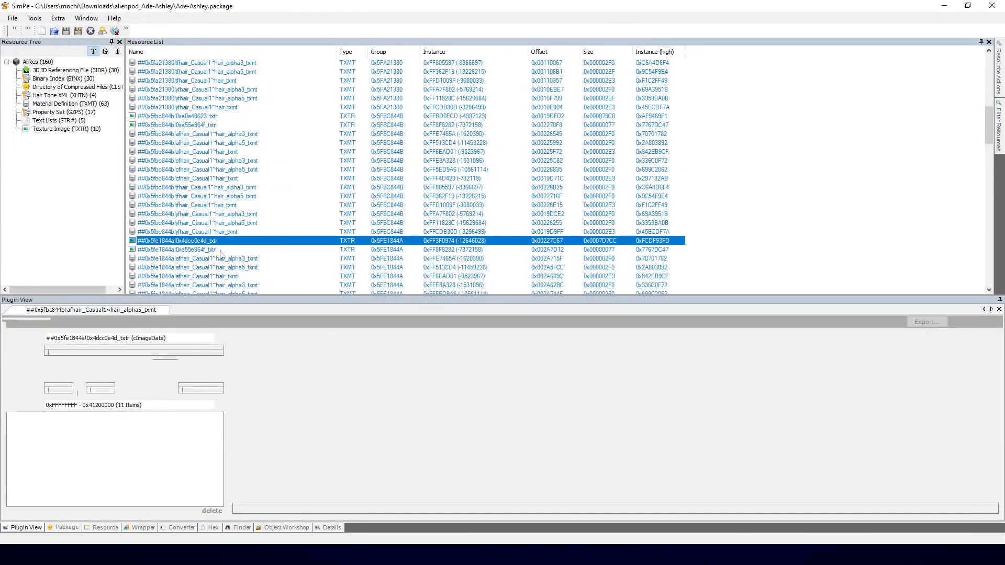
right_click(225, 240)
click(230, 256)
text(grey)
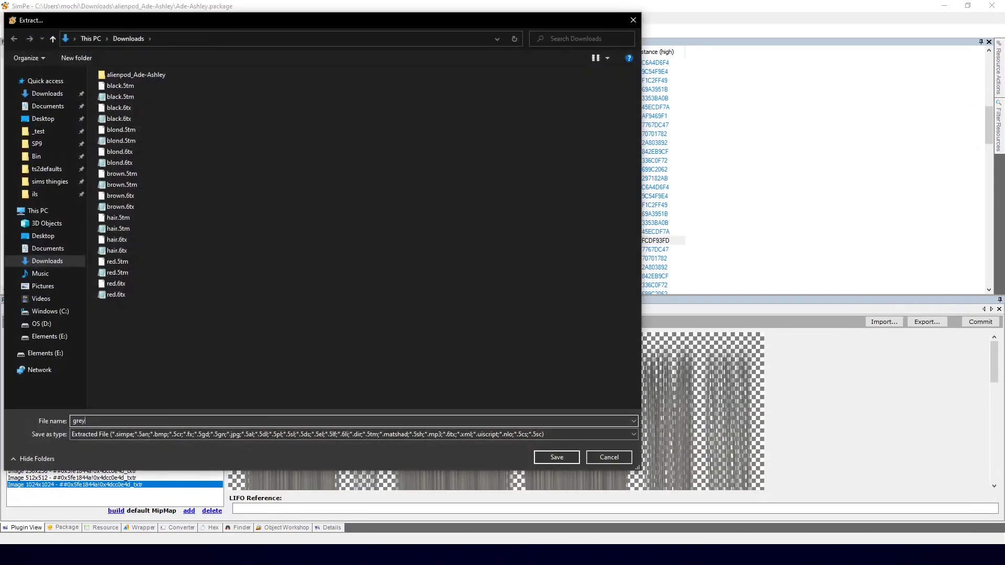
key(Return)
Extract the afhair_Casual1~hair_alpha5_txmt Material Definition of group 0x5FE1844A to Downloads as grey.
click(246, 267)
right_click(246, 267)
click(257, 287)
text(gre)
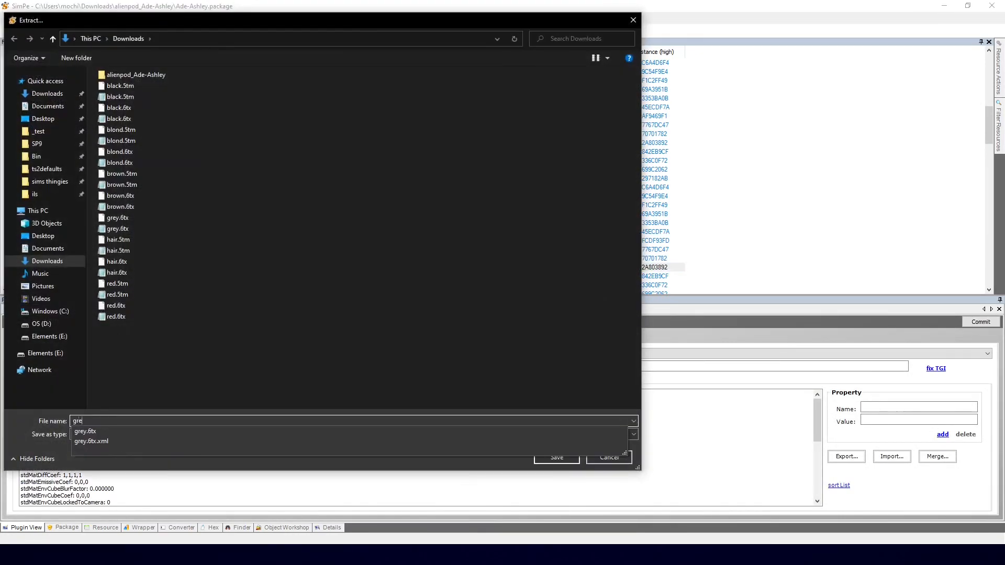
key(Return)
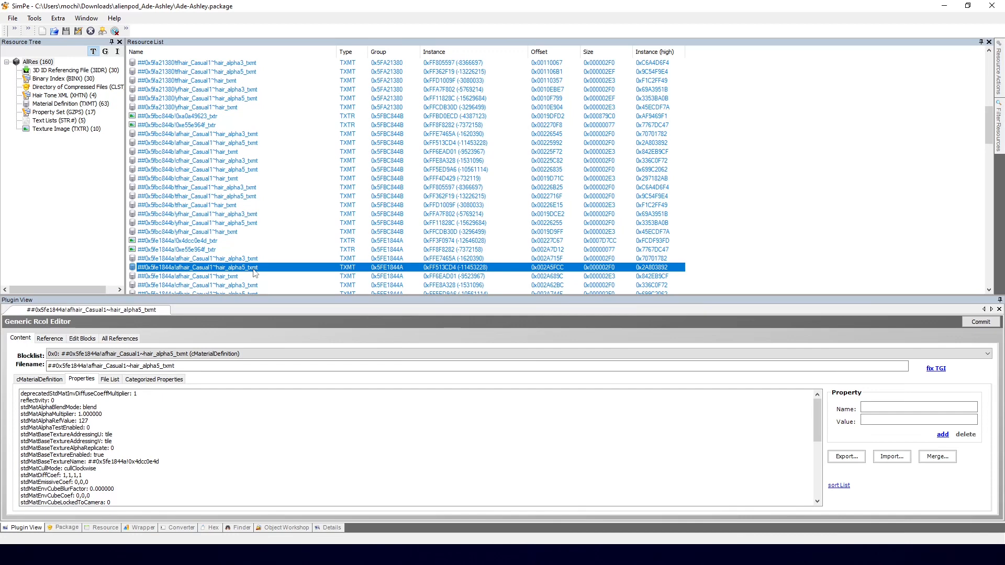
Open the ufhair_aline_rudhira package from the Downloads folder.
click(54, 31)
click(146, 87)
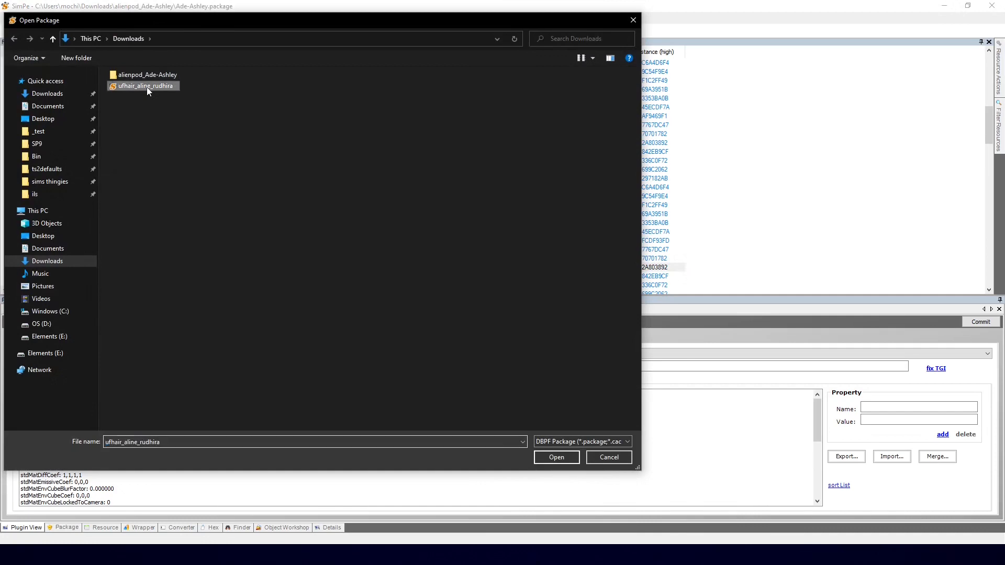
key(Return)
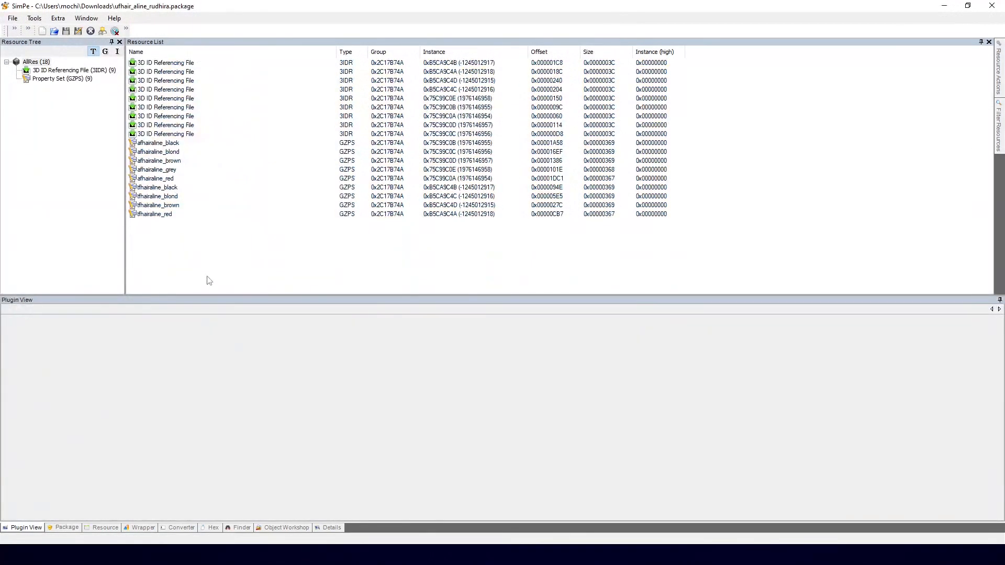
key(alt+Tab)
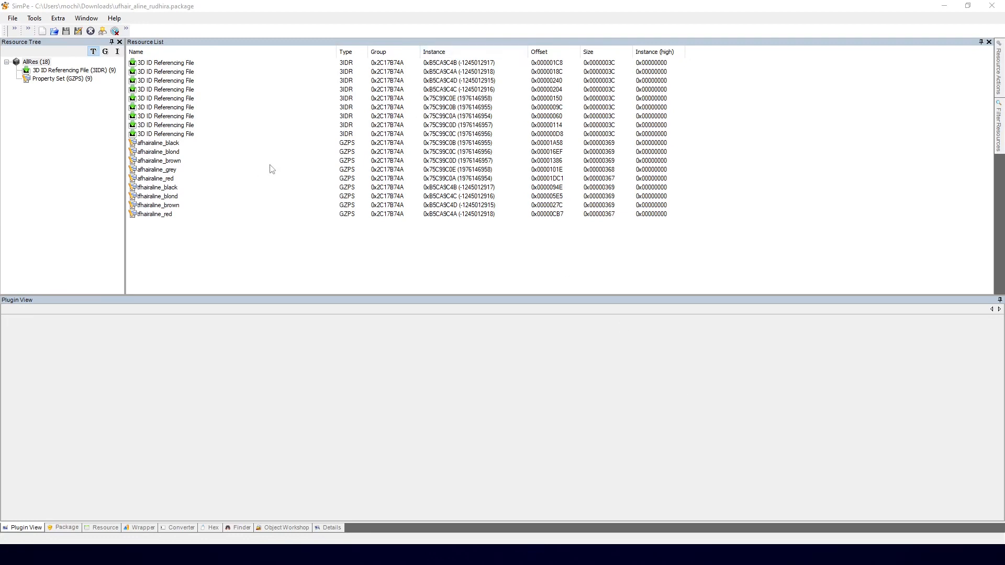
Check the afhairaline_black Property Set and the 3D ID Referencing File with the same instance, and sort the resources by instance.
click(170, 143)
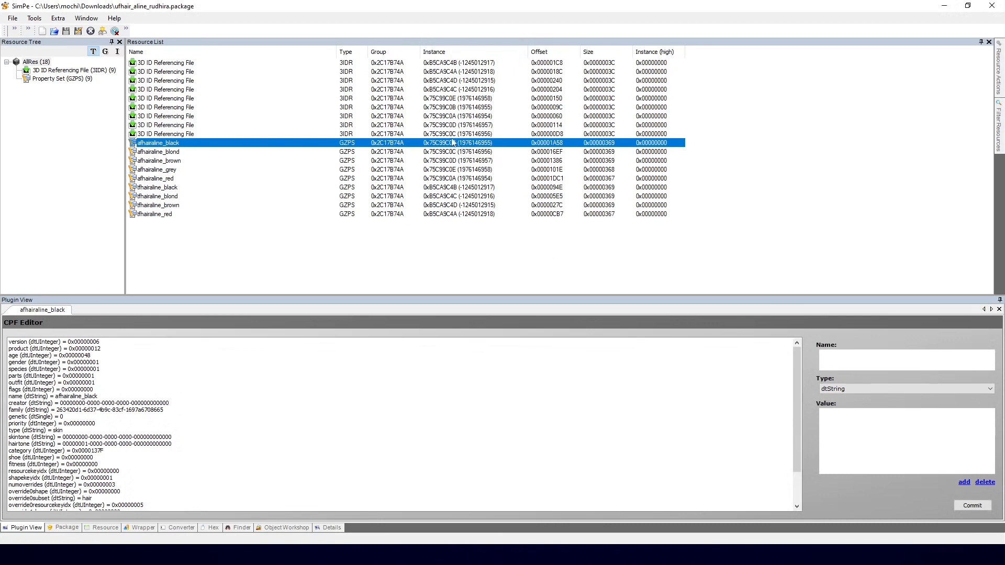
click(451, 109)
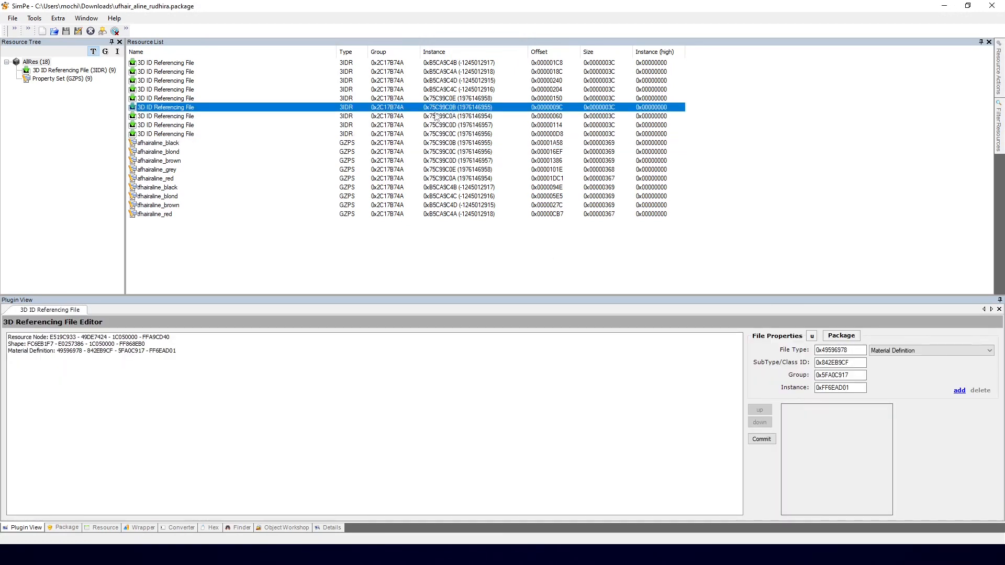
click(468, 55)
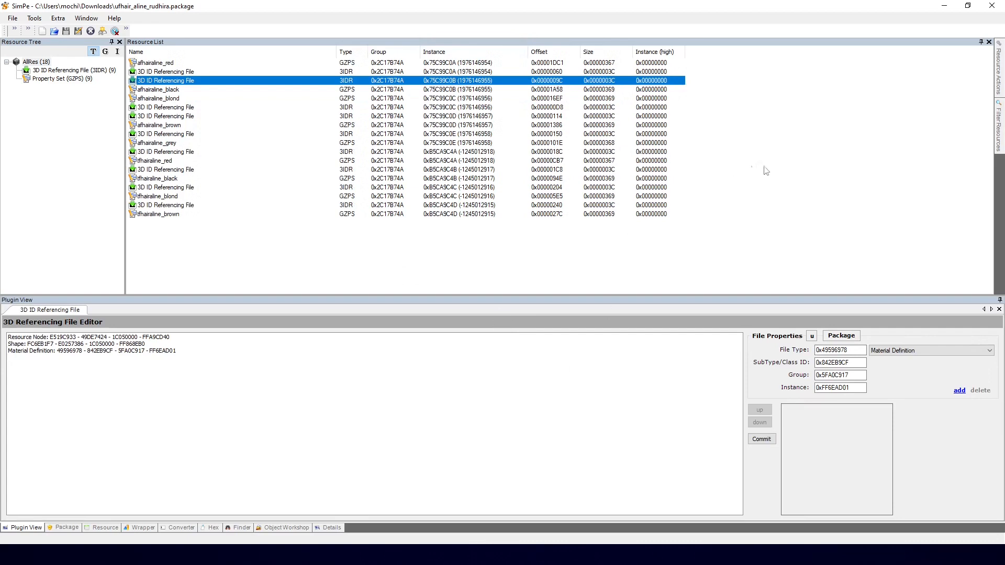
Add the extracted black.5tm Material Definition from Downloads to the ufhair_aline_rudhira package.
right_click(779, 160)
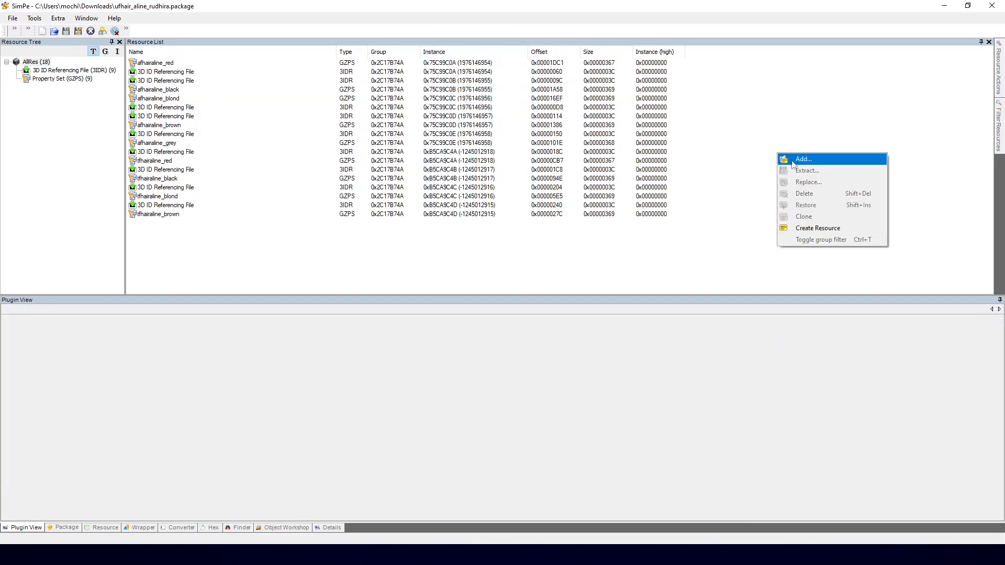
click(794, 164)
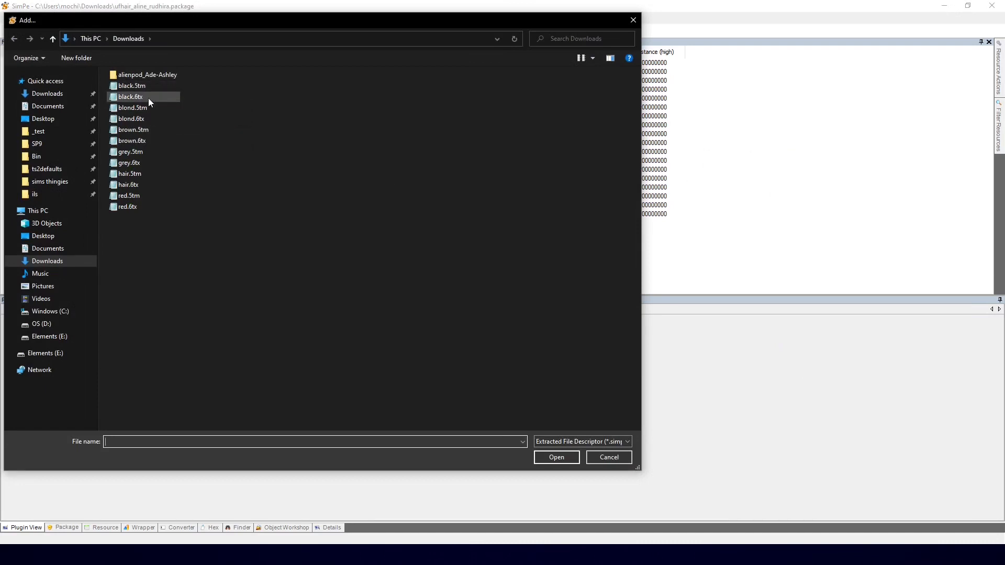
click(139, 87)
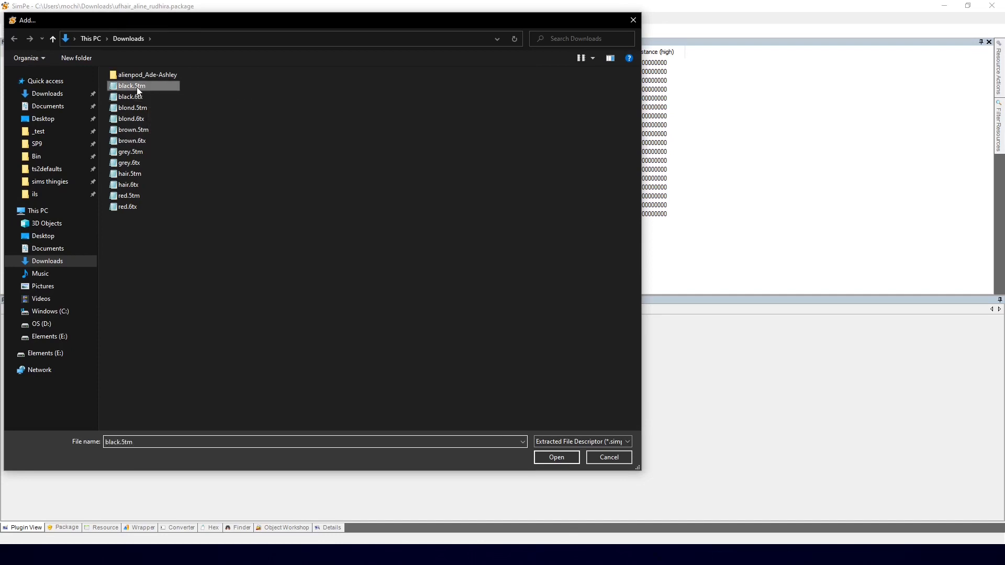
click(556, 457)
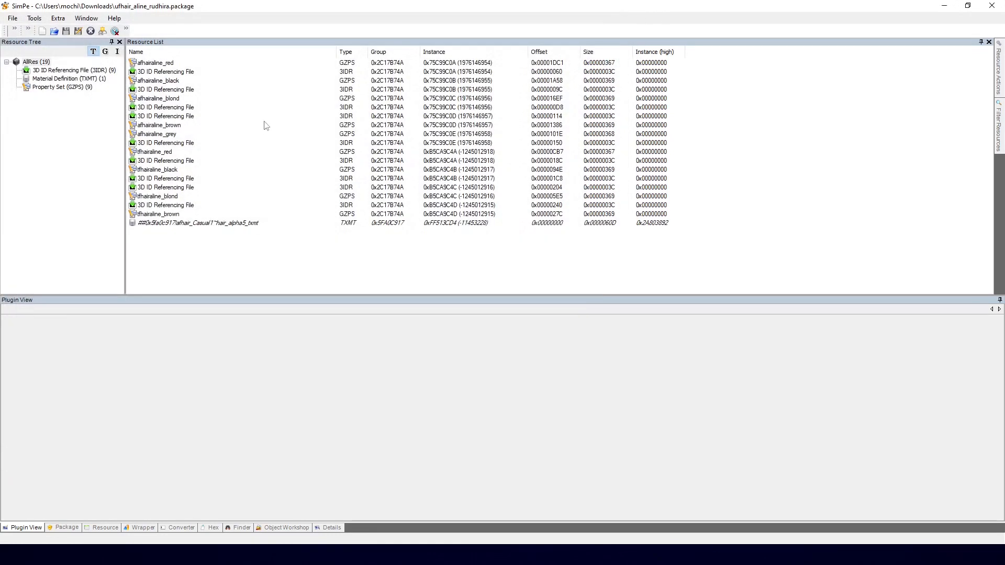
Add the black material definition (group 5FA0C917, instance FF513CD4) to the 3D ID Referencing File of afhairaline_black and commit it.
click(195, 225)
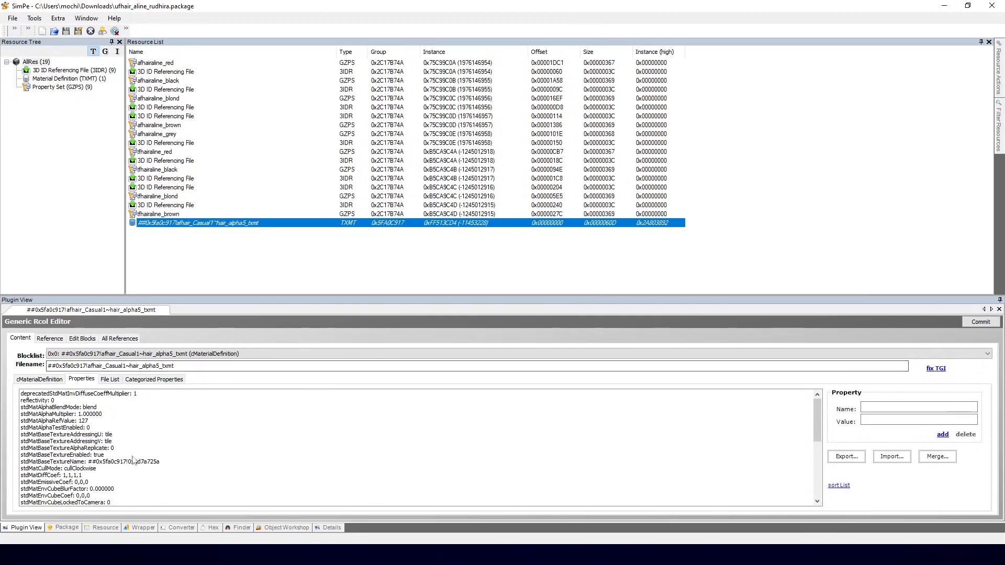
click(134, 461)
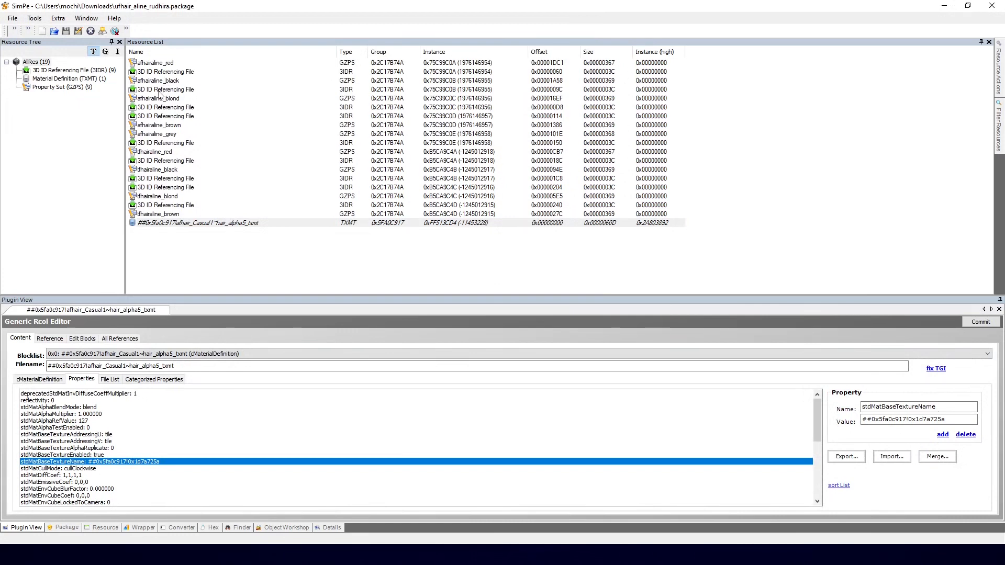
click(329, 81)
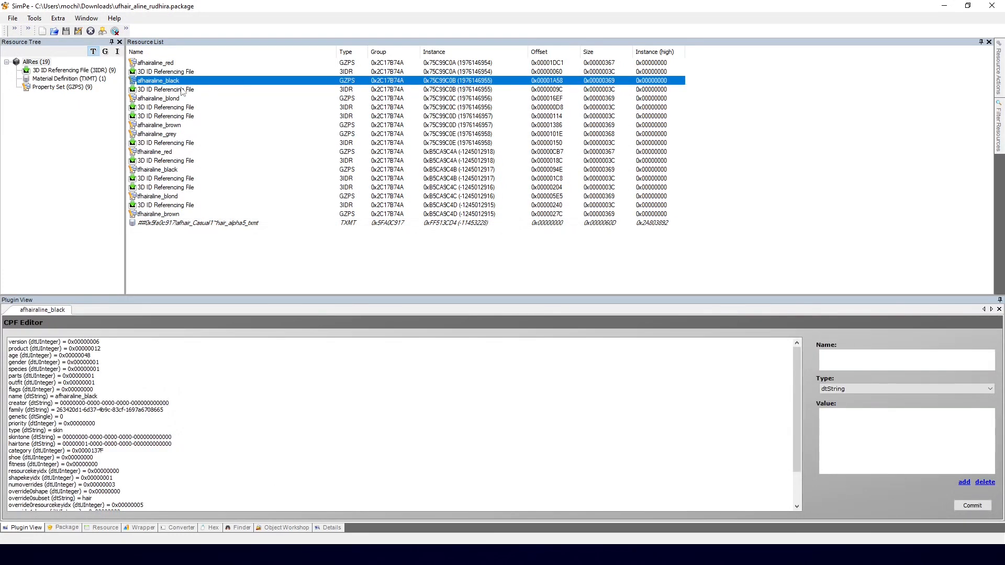
click(181, 90)
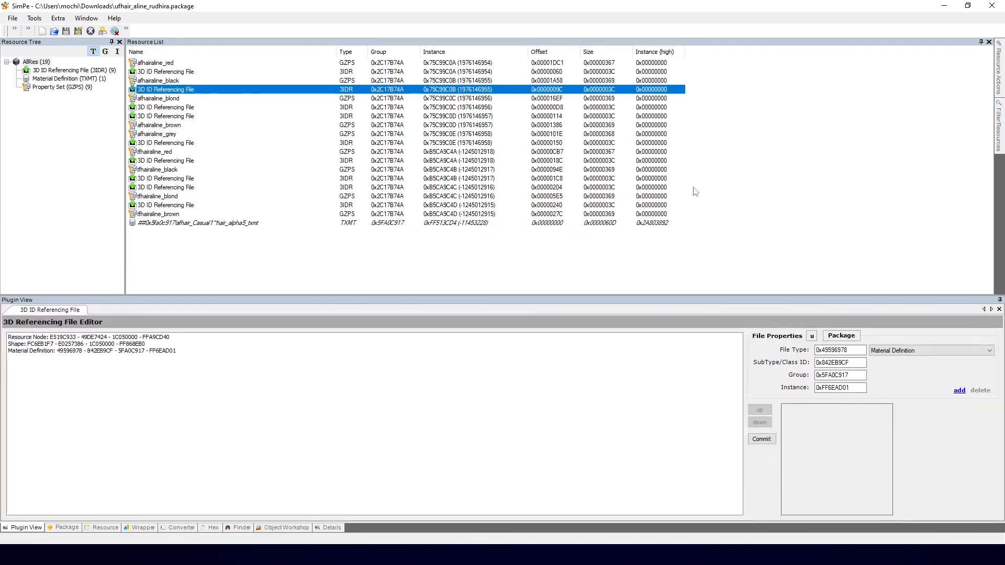
click(841, 336)
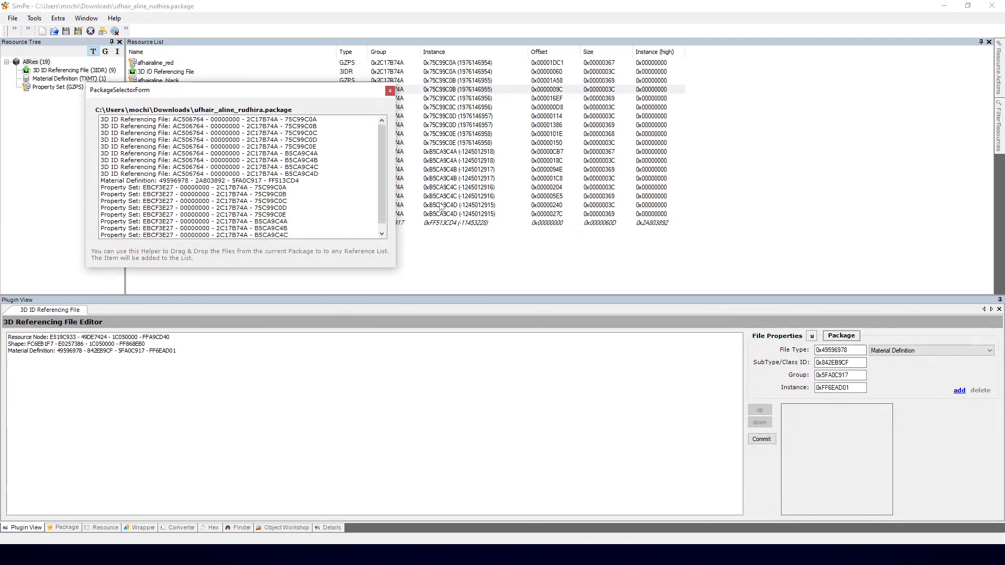
drag(194, 92, 307, 297)
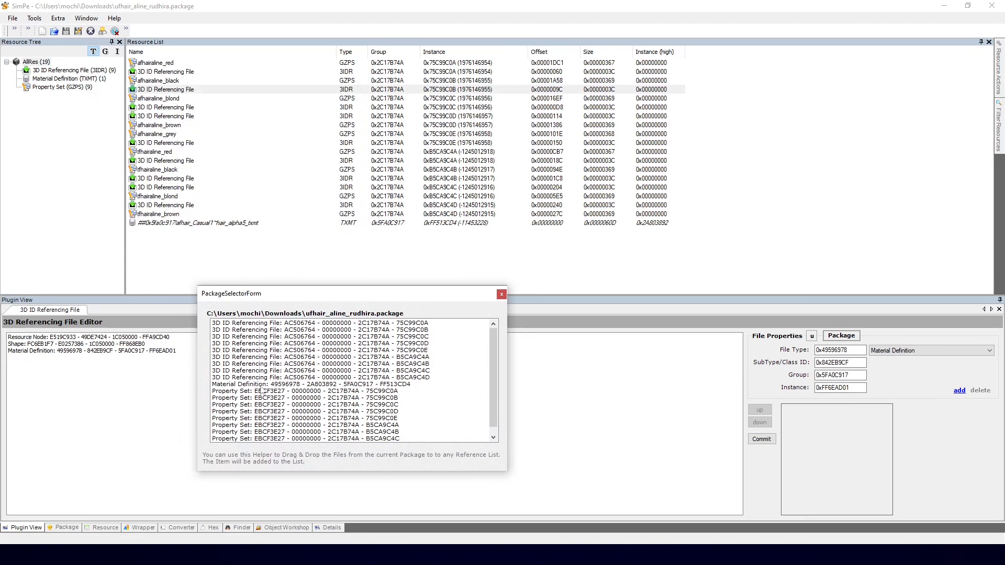
drag(268, 390, 81, 385)
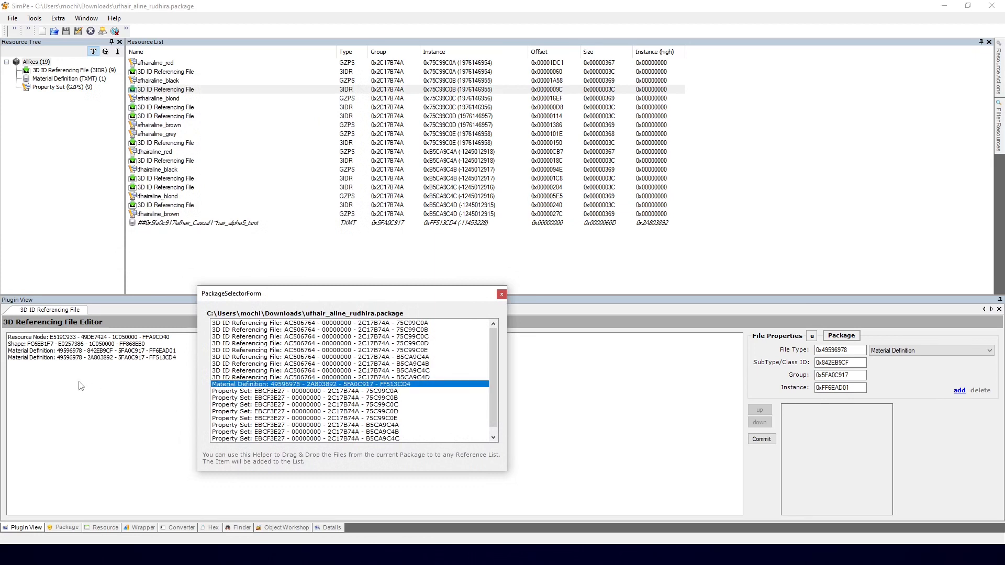
click(763, 440)
key(Return)
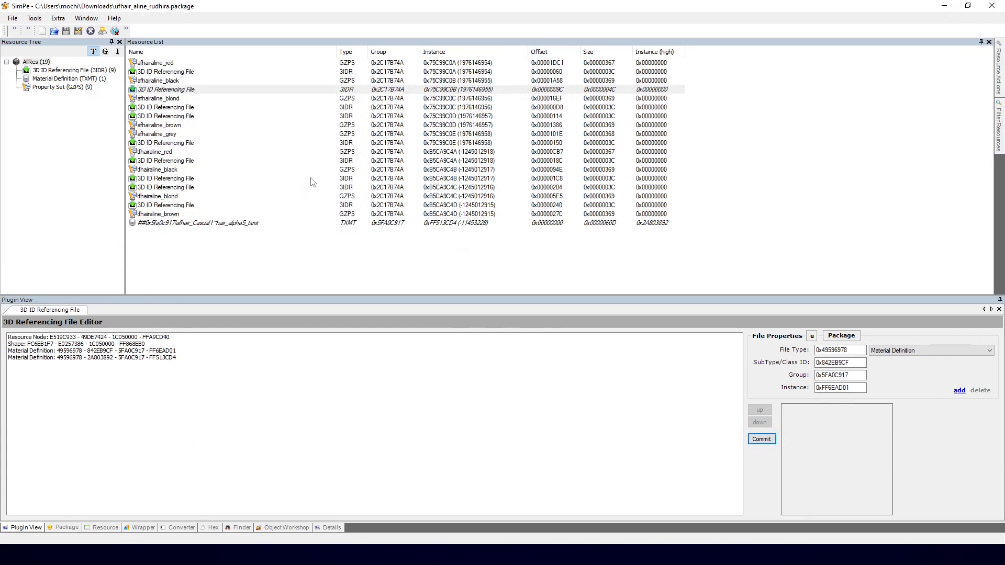
Add the same black material definition (group 5FA0C917) to the 3D ID Referencing File of tfhairaline_black and commit it.
click(182, 179)
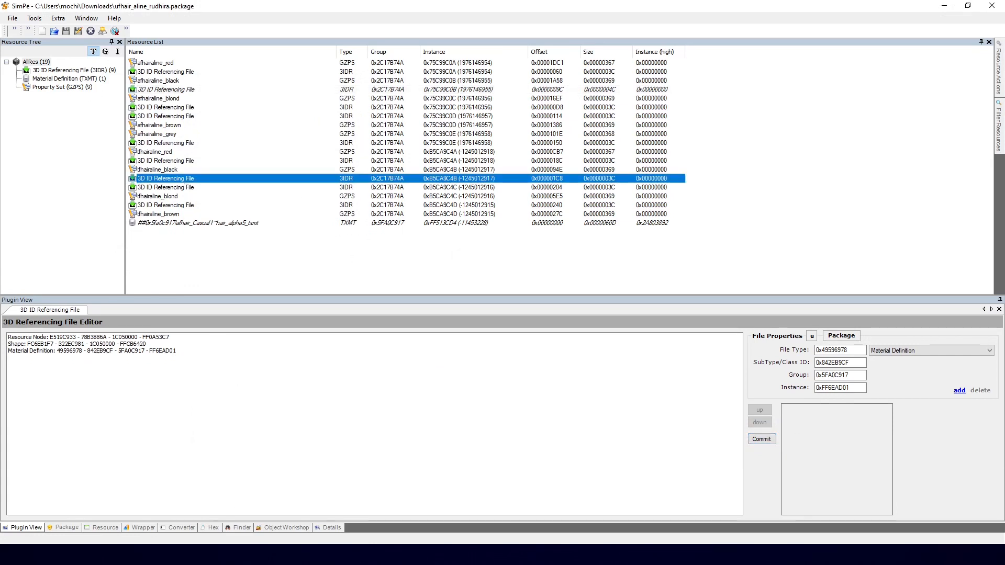
mouse_move(191, 554)
click(228, 492)
drag(308, 390, 153, 396)
click(502, 295)
click(762, 439)
key(Return)
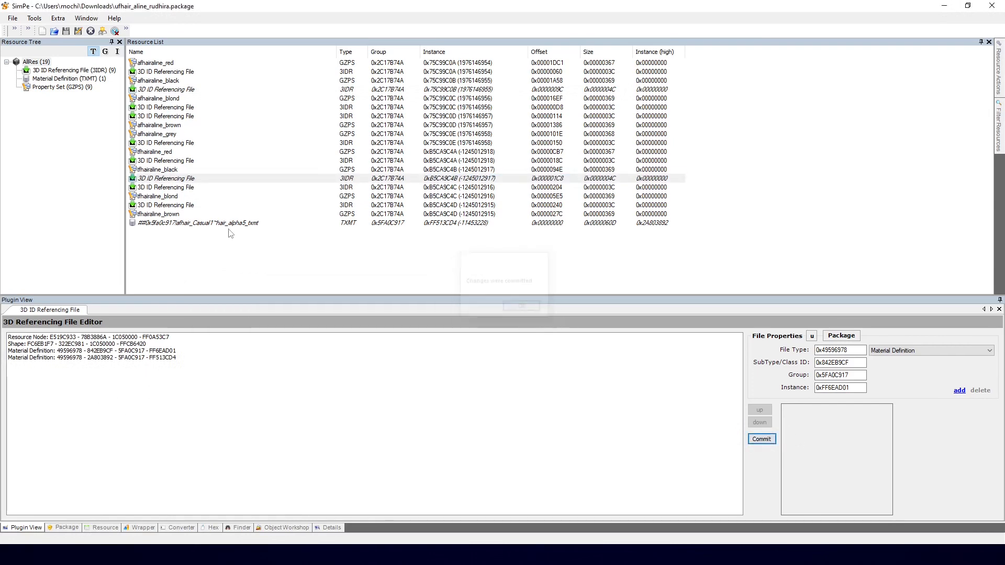
Delete the black material definition from the package and add blond.5tm from the Downloads folder in its place.
click(223, 224)
key(Delete)
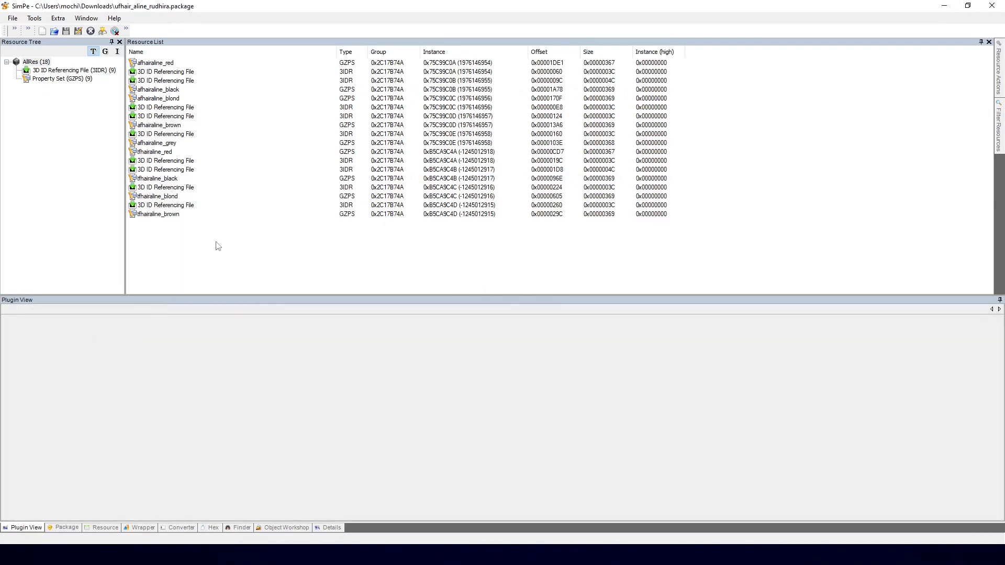
right_click(216, 241)
click(220, 244)
double_click(130, 106)
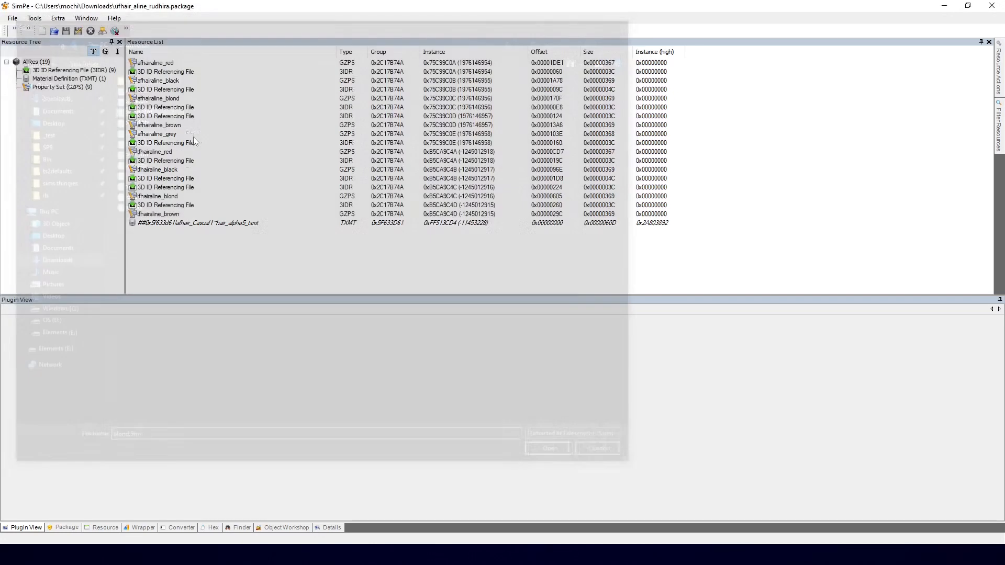
Add the blond material definition (group 5F633D61, instance FF513CD4) to the 3D ID Referencing File of afhairaline_blond and commit it.
click(163, 100)
click(165, 108)
click(841, 335)
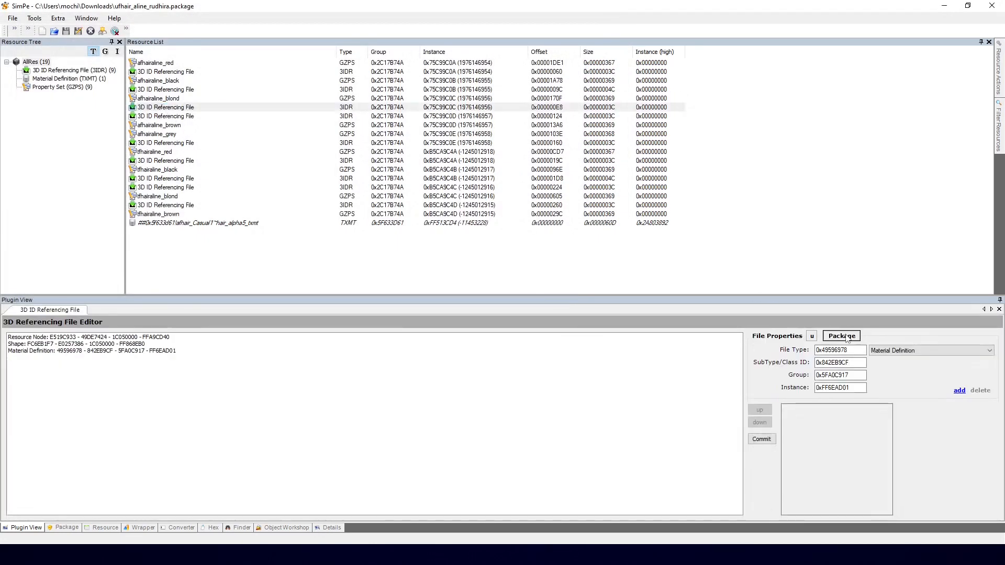
drag(173, 195, 71, 421)
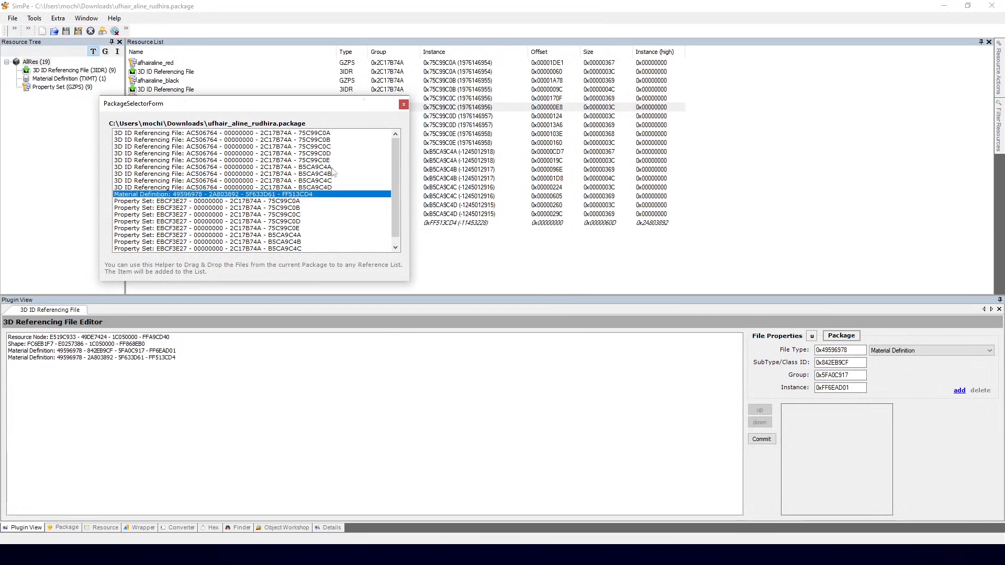
click(404, 104)
click(141, 358)
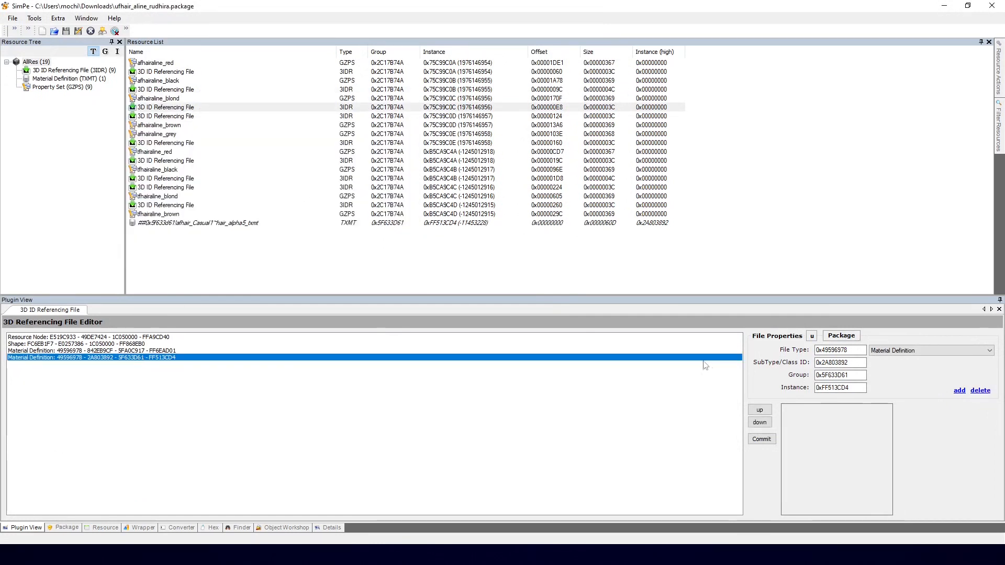
click(841, 335)
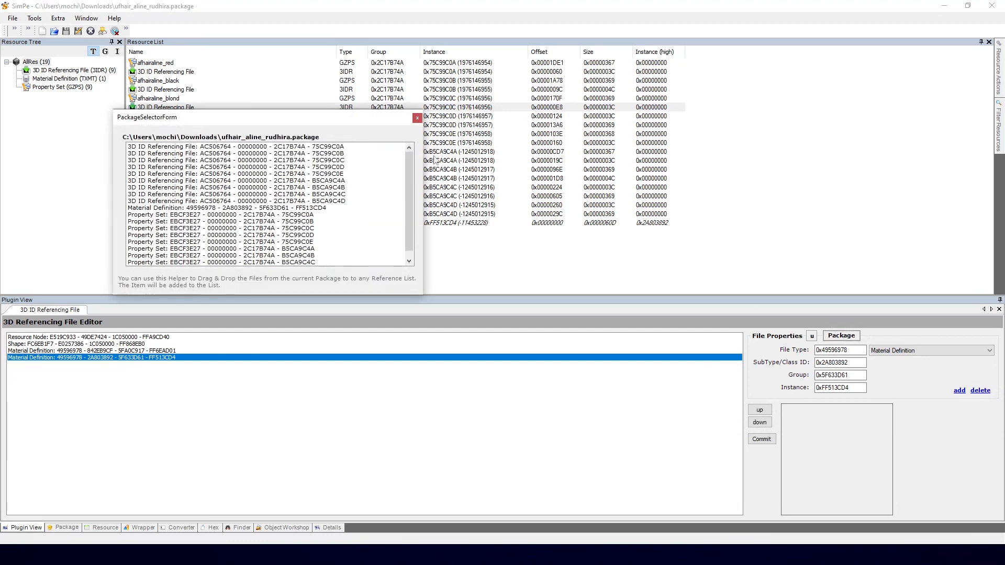
click(417, 118)
click(761, 438)
key(Return)
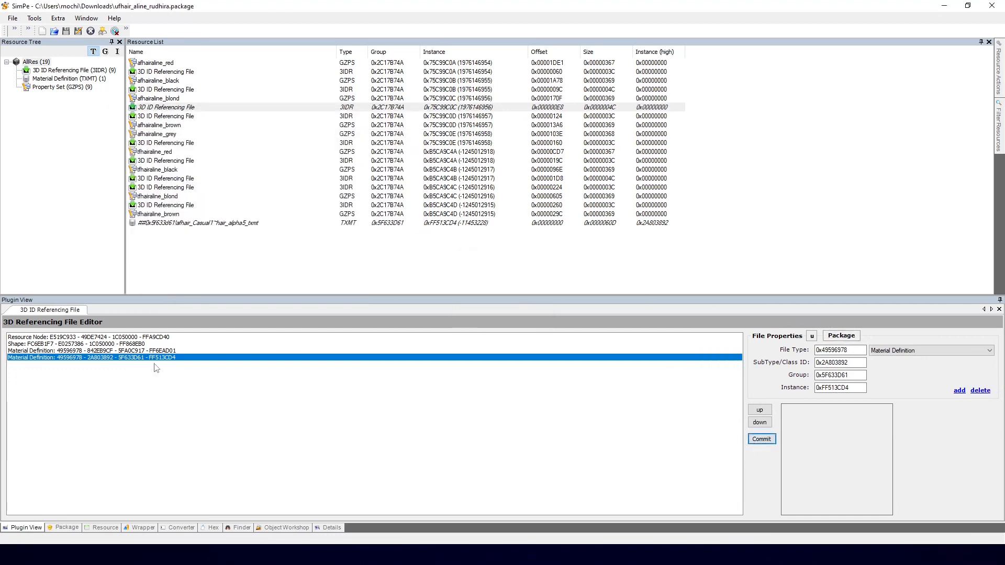
Copy the blond material definition reference into the 3D ID Referencing File of tfhairaline_blond and commit it.
click(152, 357)
click(163, 187)
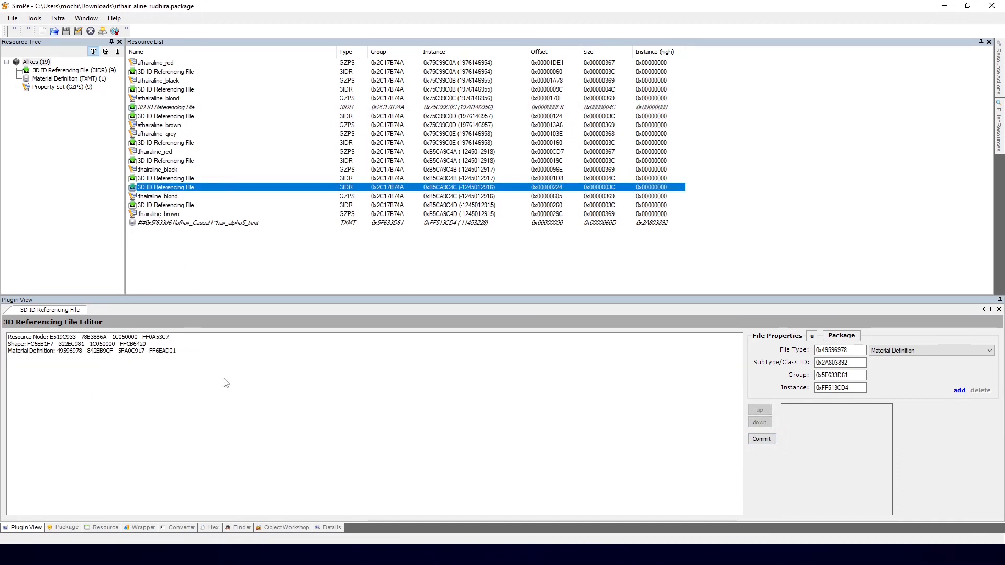
right_click(214, 379)
click(236, 384)
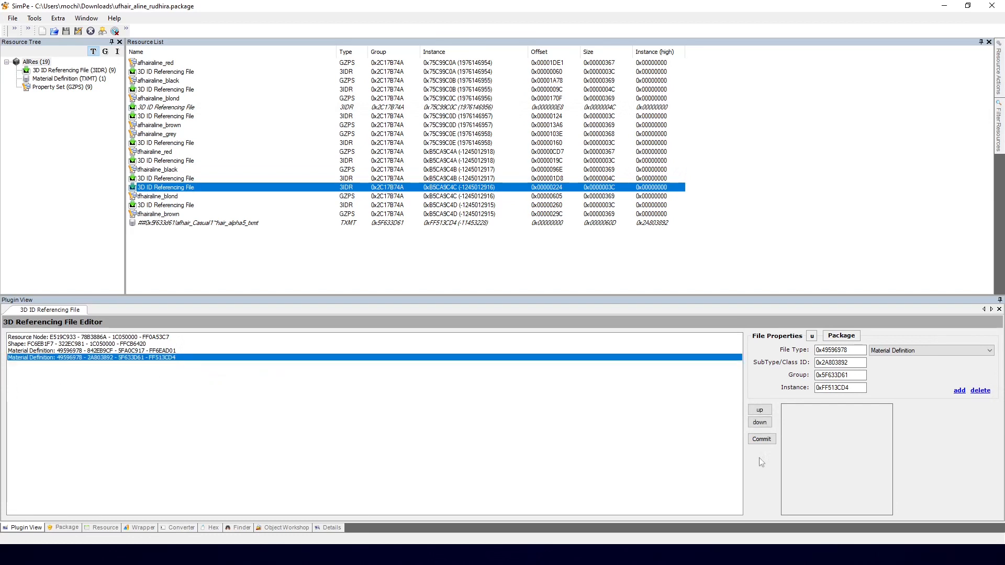
click(761, 440)
Check both blond 3D ID Referencing Files and delete the blond material definition from the package.
click(185, 108)
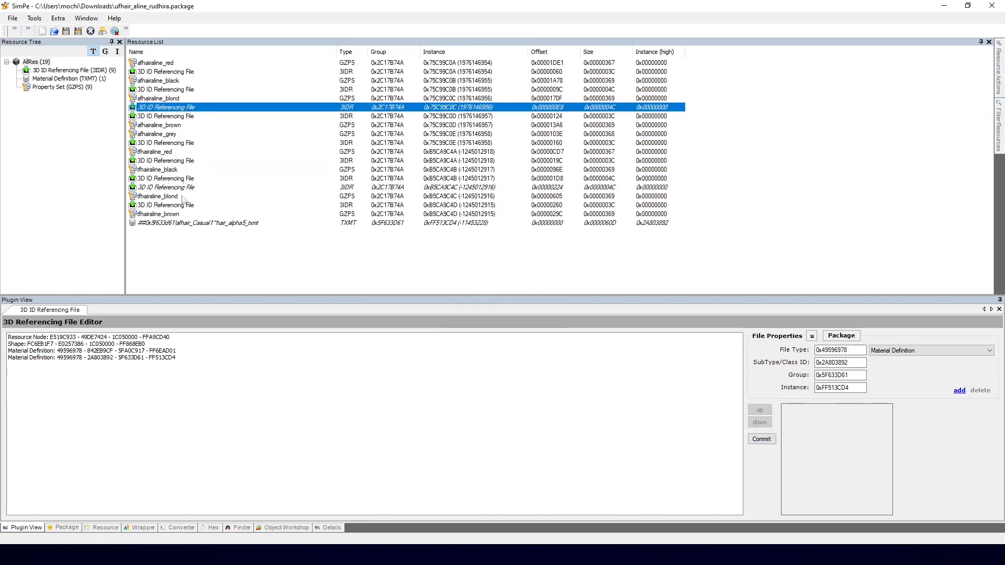
click(164, 189)
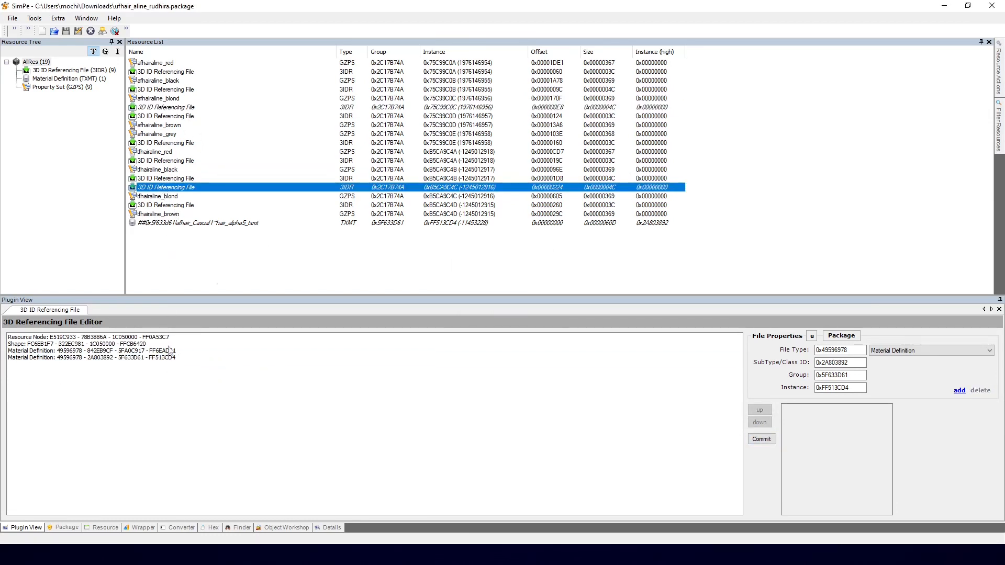
click(226, 224)
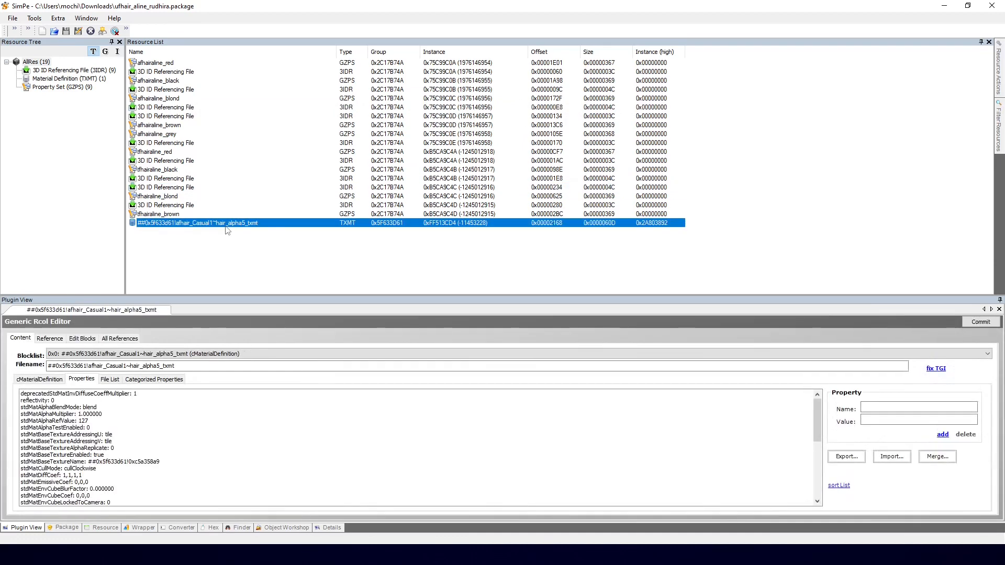
key(shift+Delete)
Add the brown, grey and red .5tm and .6tx files from the Downloads folder to the package.
right_click(212, 251)
click(216, 252)
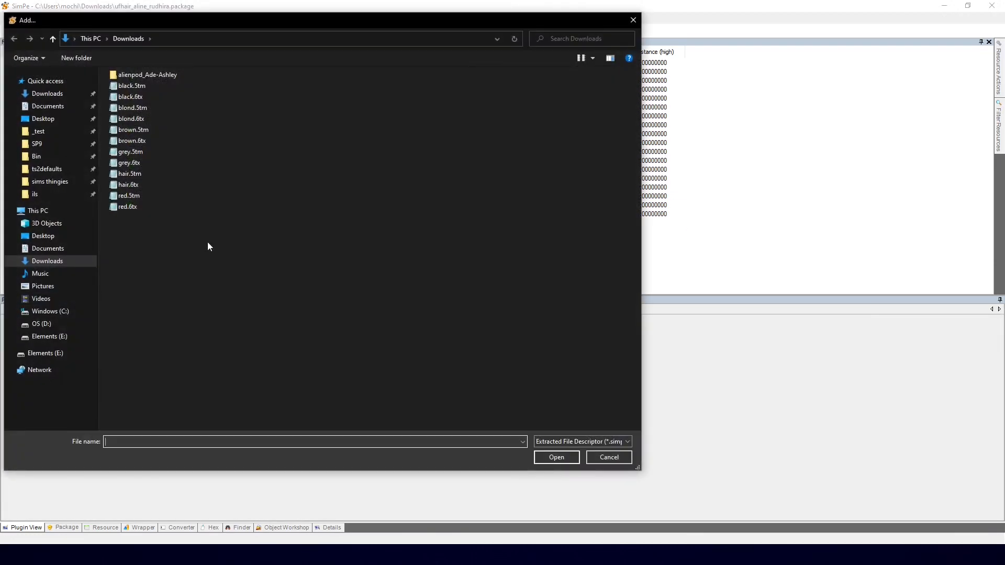
click(140, 135)
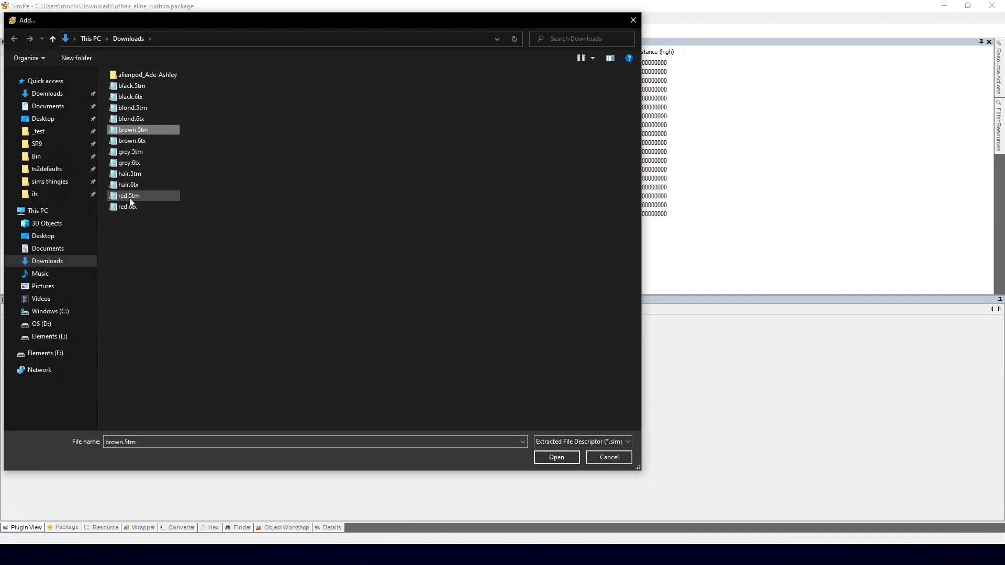
shift+click(135, 205)
ctrl+click(129, 177)
ctrl+click(130, 184)
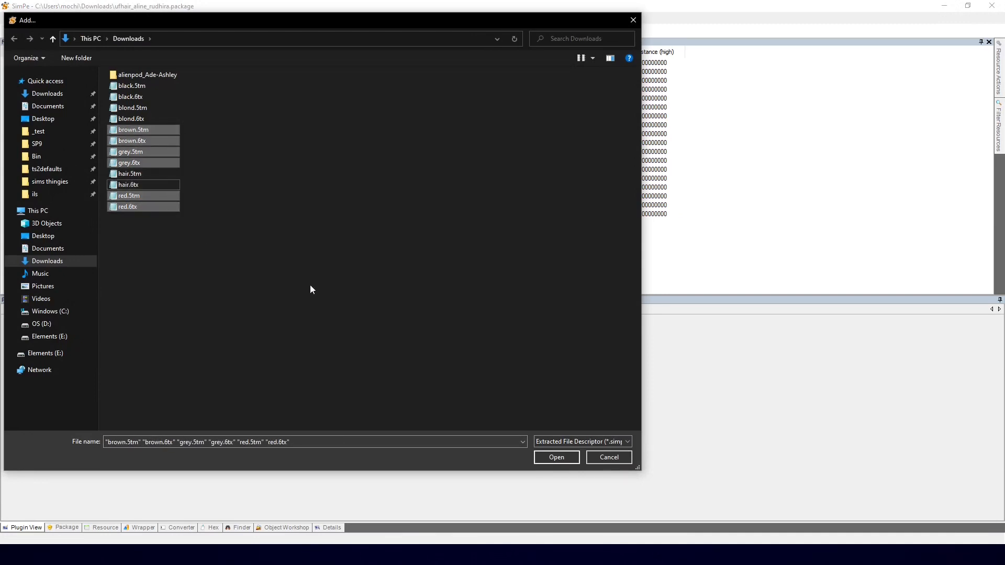
click(557, 458)
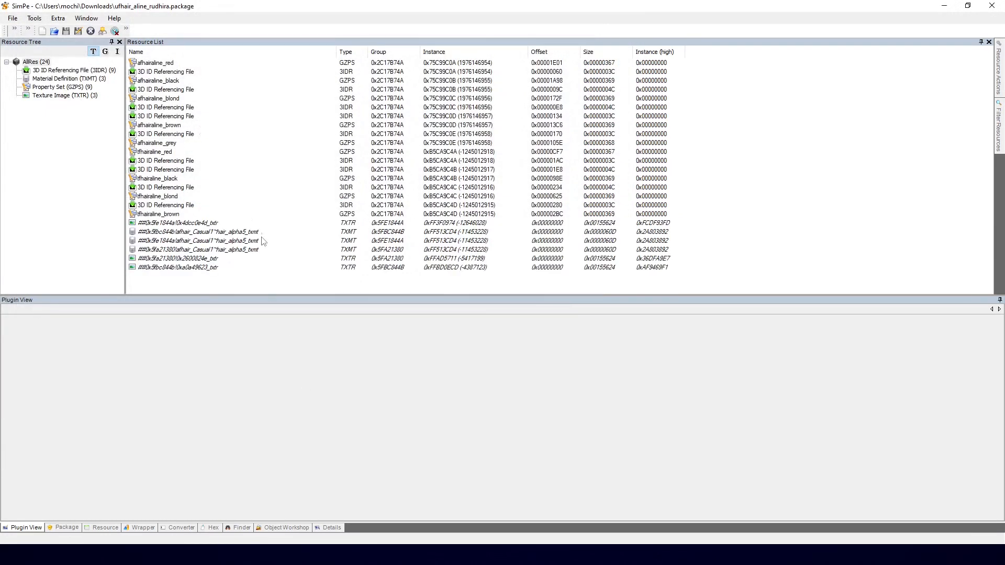
Identify the grey texture and add its material definition (group 5FE1844A) to the 3D ID Referencing File of afhairaline_grey, committing the change.
click(202, 224)
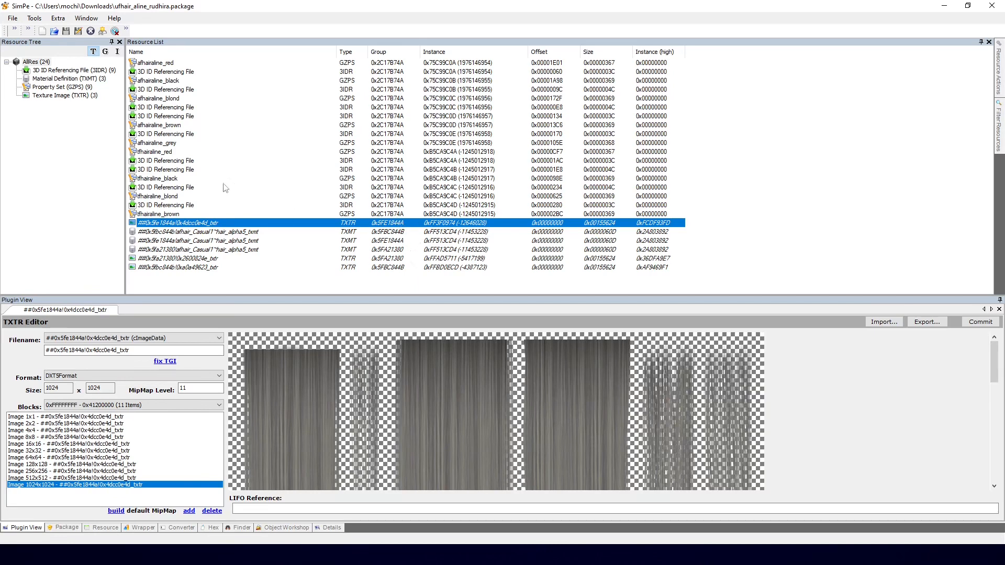
click(166, 133)
click(852, 336)
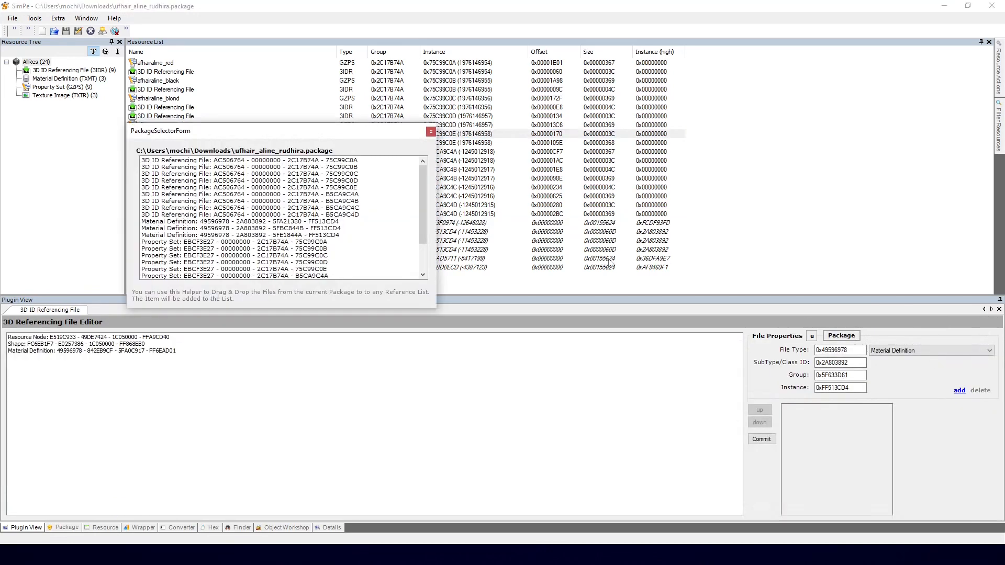
drag(226, 144, 273, 259)
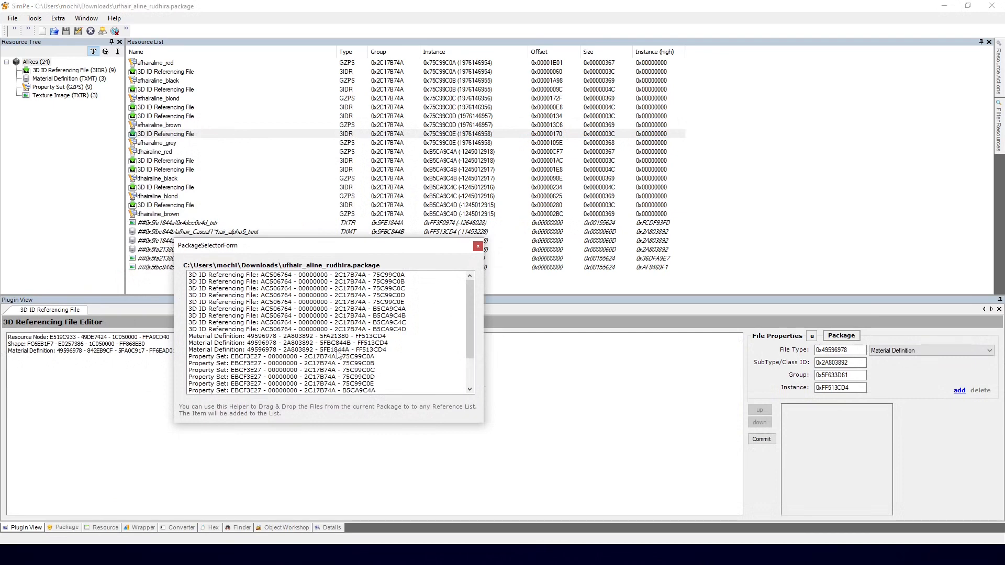
drag(335, 349, 47, 385)
click(760, 442)
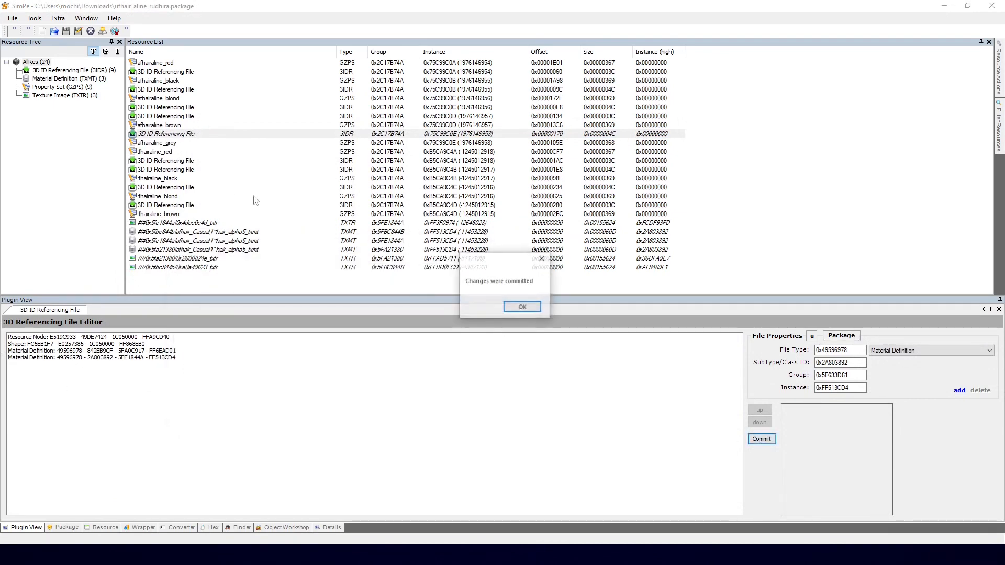
key(Return)
Identify the brown texture and add its material definition (group 5FA21380) to the 3D ID Referencing File of tfhairaline_brown, committing the change.
click(183, 259)
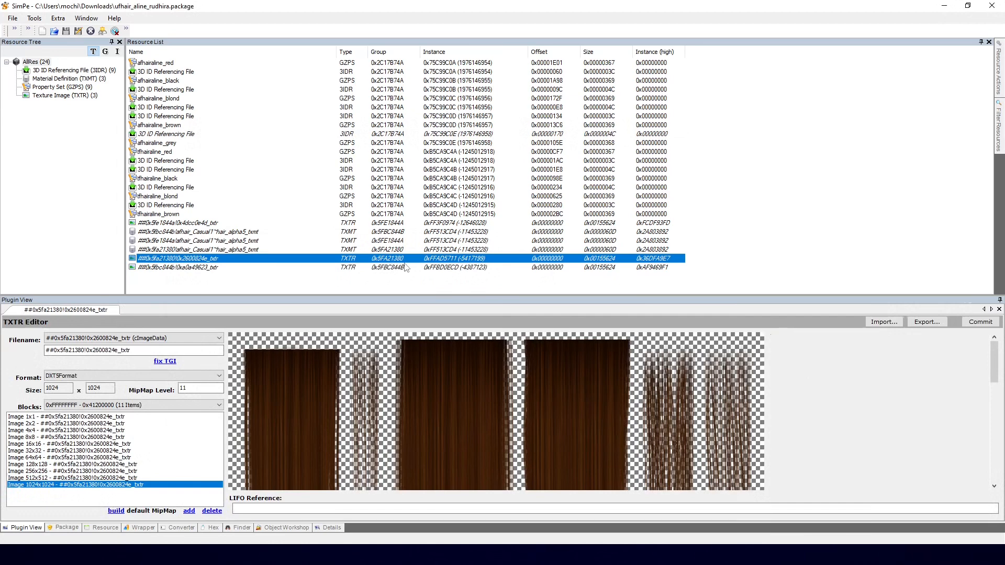
click(195, 205)
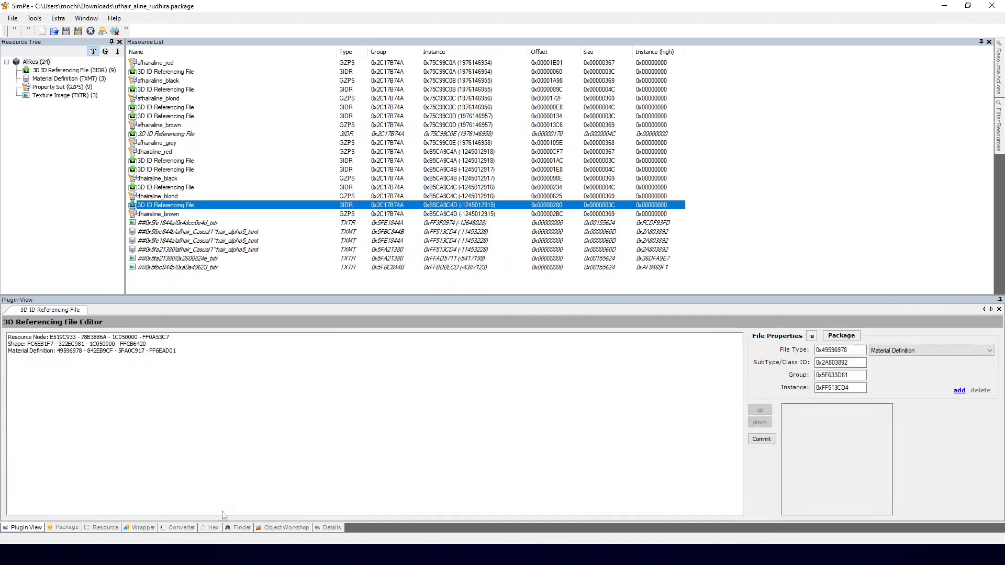
click(194, 555)
click(249, 507)
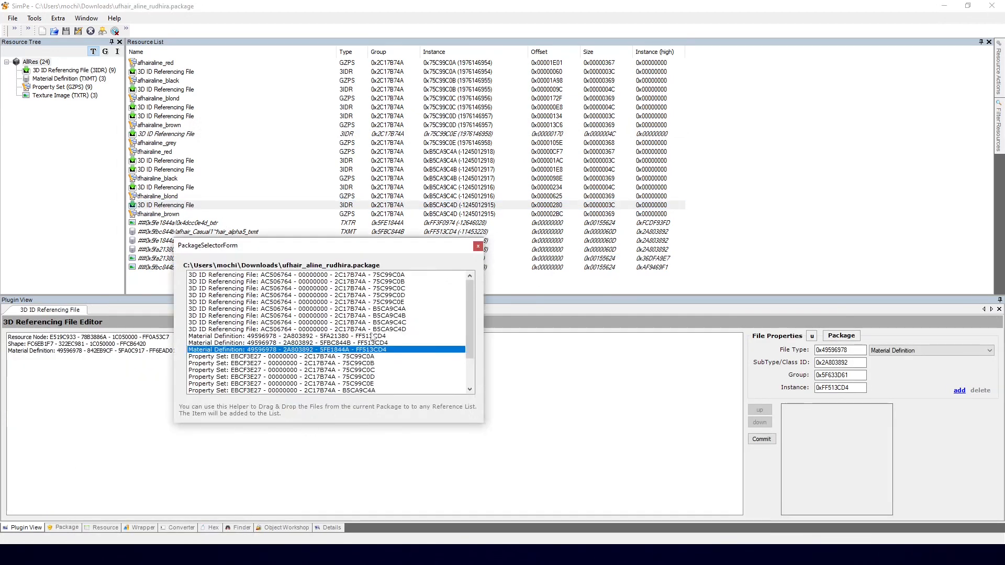
drag(344, 337, 77, 395)
click(79, 358)
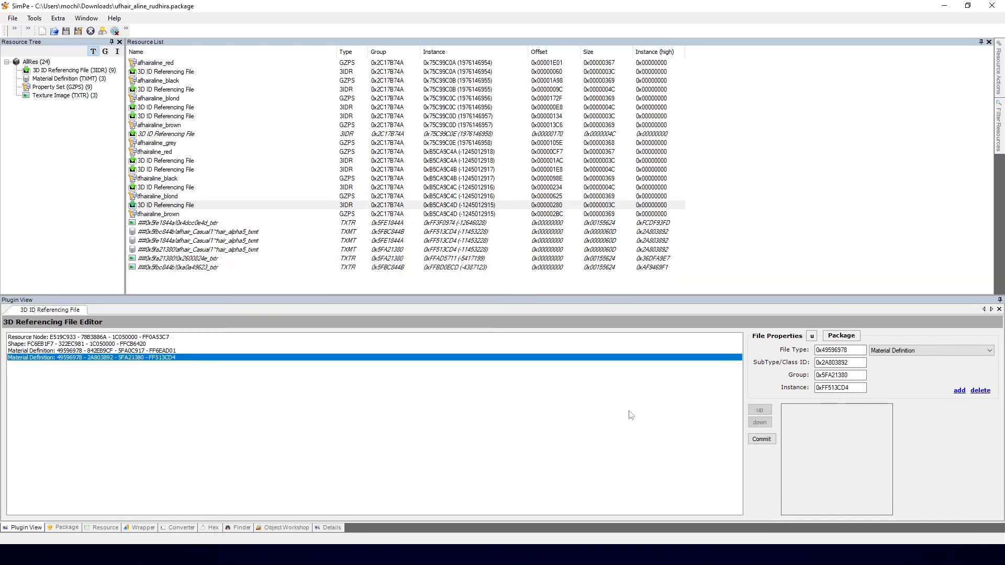
click(755, 440)
key(Return)
Add the brown material definition (group 5FA21380) to the 3D ID Referencing File of afhairaline_brown and commit the change.
click(164, 116)
right_click(201, 381)
click(223, 387)
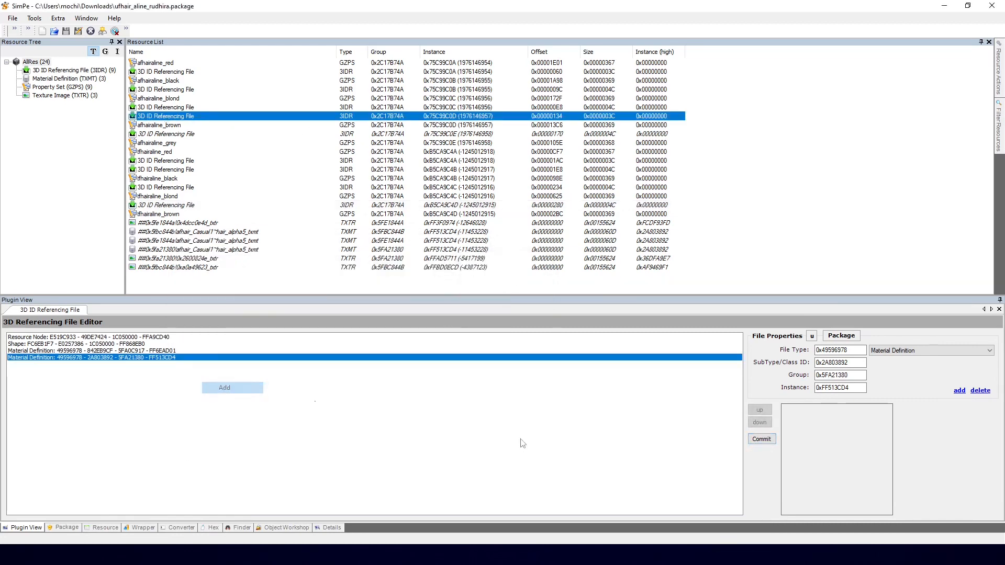
click(772, 440)
key(Return)
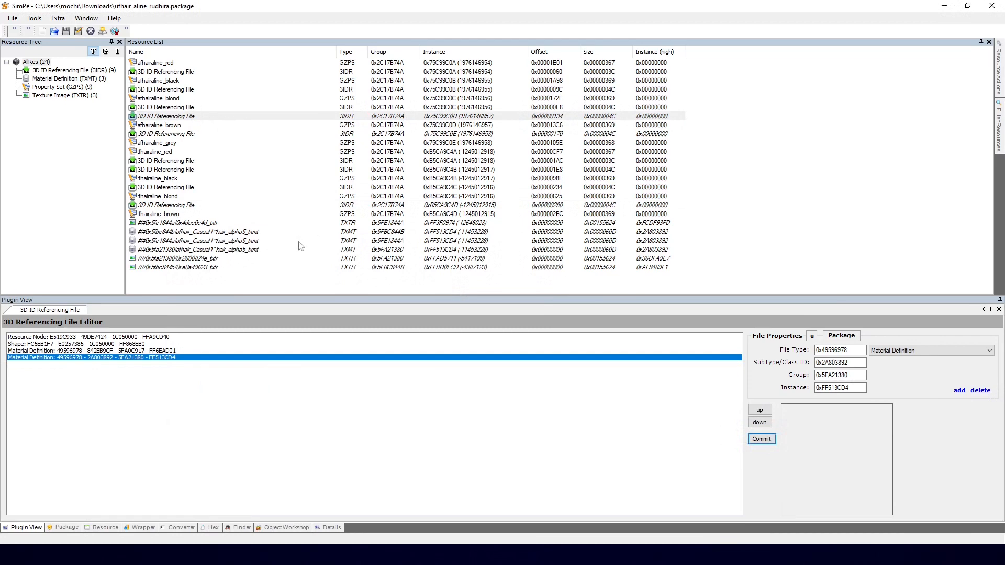
Identify the red texture and add its material definition (group 5FBC844B) to the 3D ID Referencing File of afhairaline_red, committing the change.
click(203, 268)
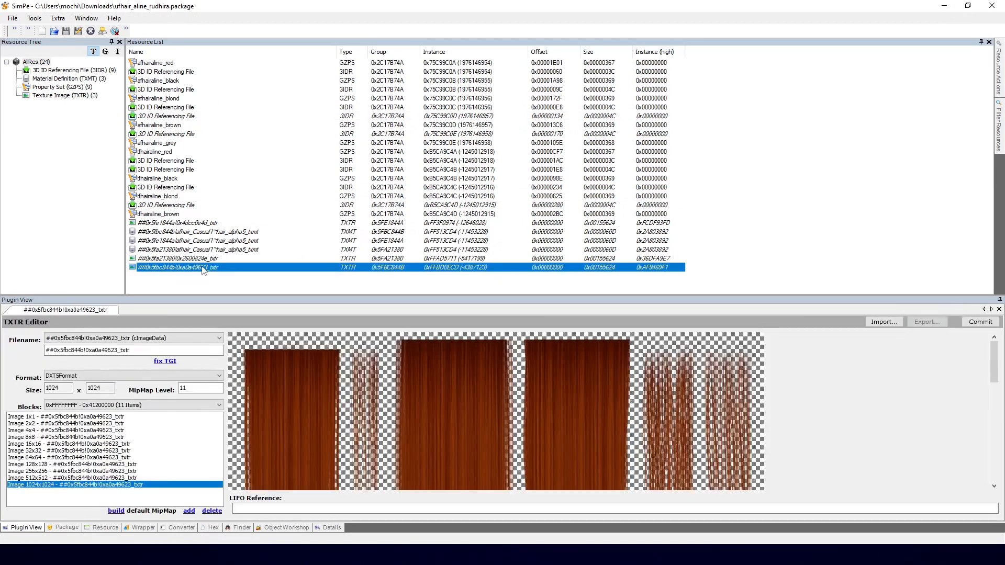
click(189, 72)
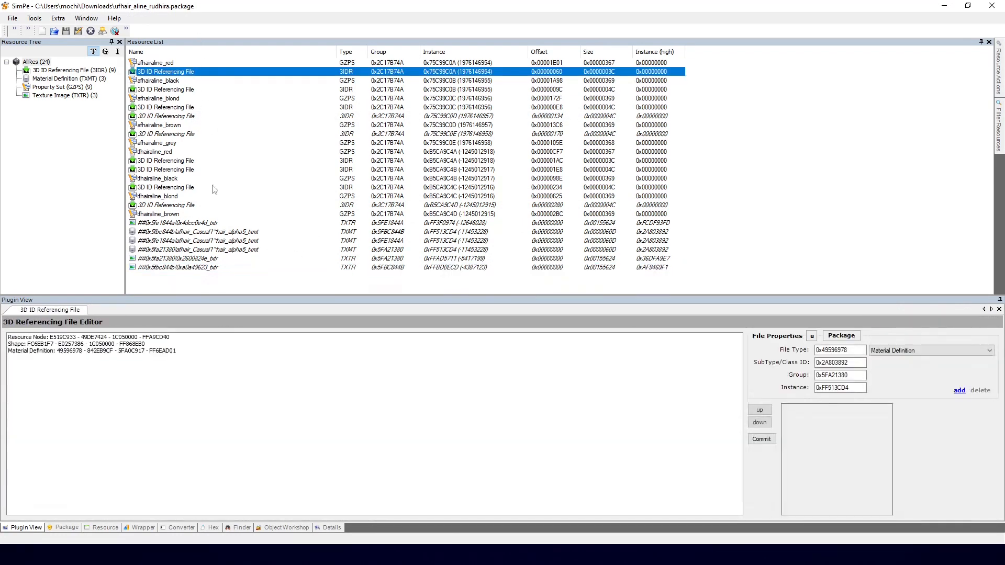
click(194, 555)
click(254, 508)
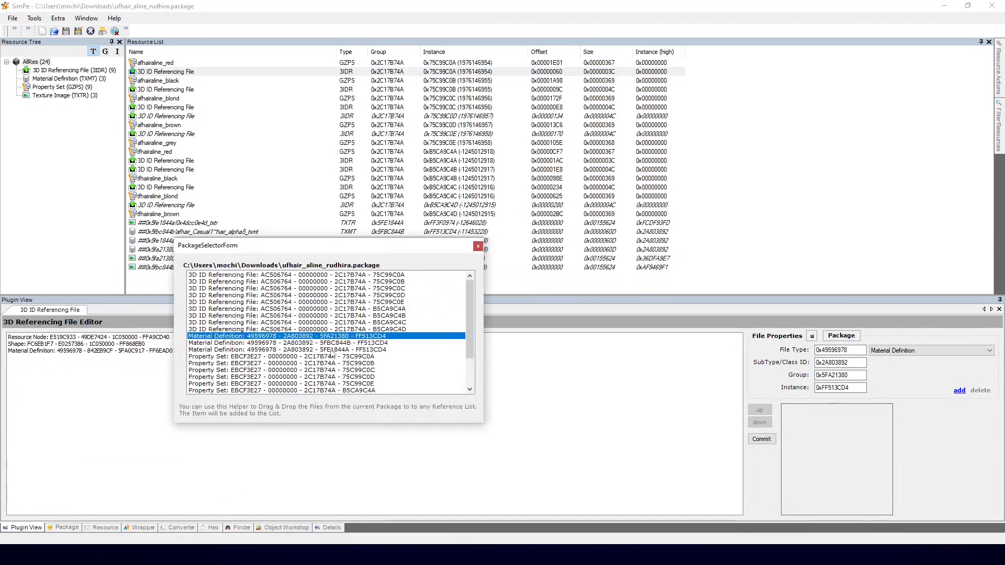
drag(331, 343, 586, 401)
click(760, 440)
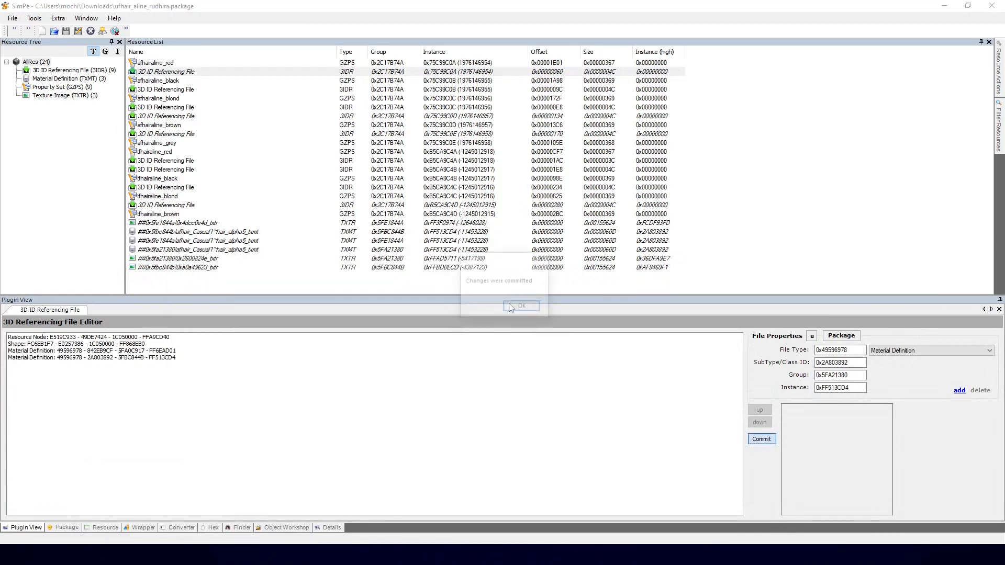
Add the red material definition (group 5FBC844B) to the 3D ID Referencing File of tfhairaline_red and commit the change.
click(186, 160)
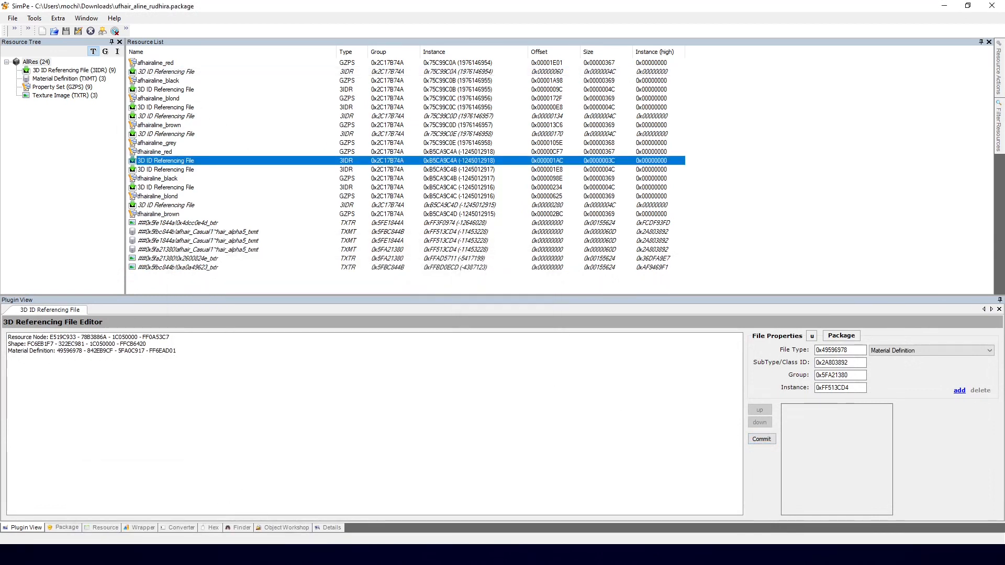
click(193, 555)
click(254, 508)
drag(319, 343, 710, 400)
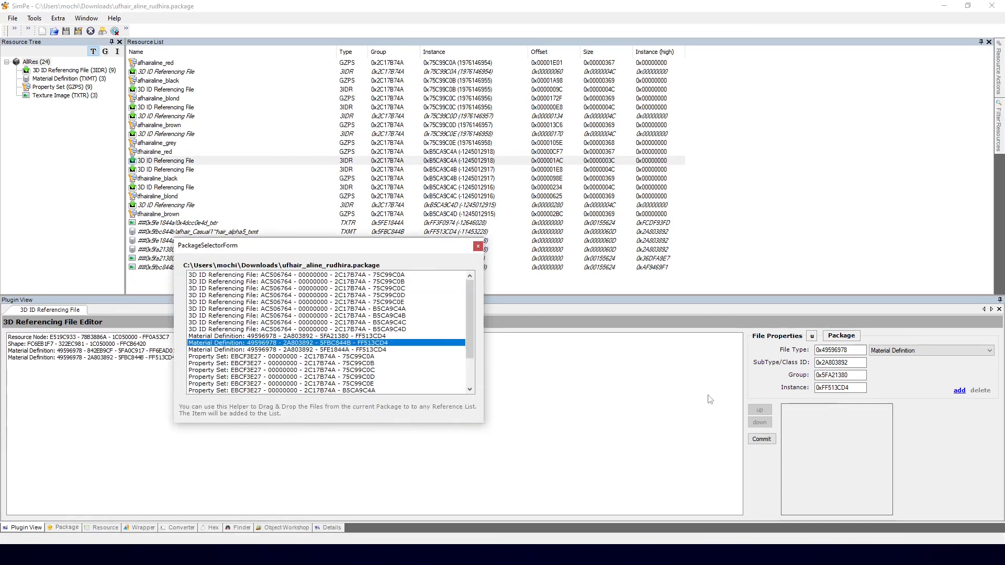
click(762, 440)
key(Return)
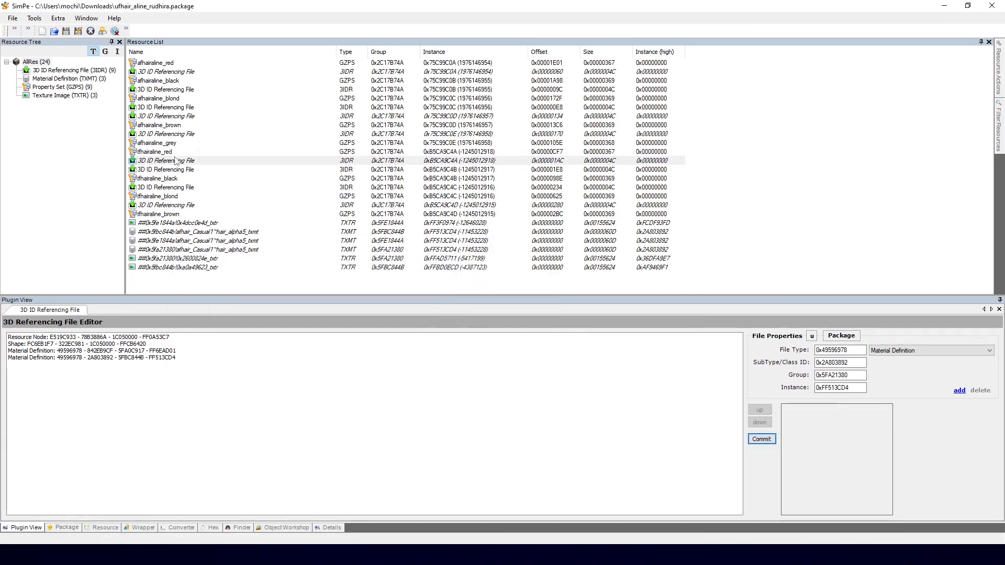
Delete all temporarily added texture images and material definitions from the package and save it.
click(173, 135)
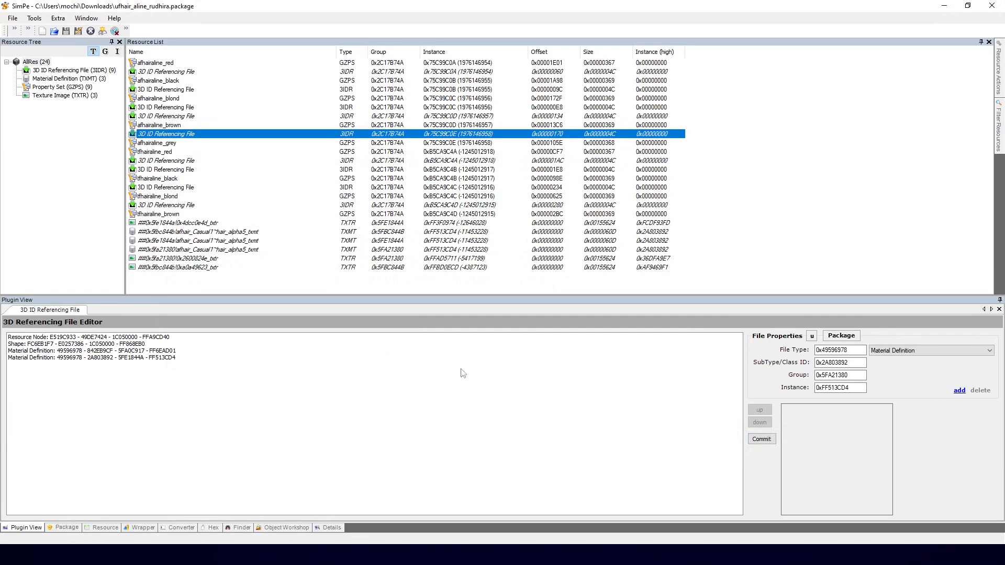
click(162, 224)
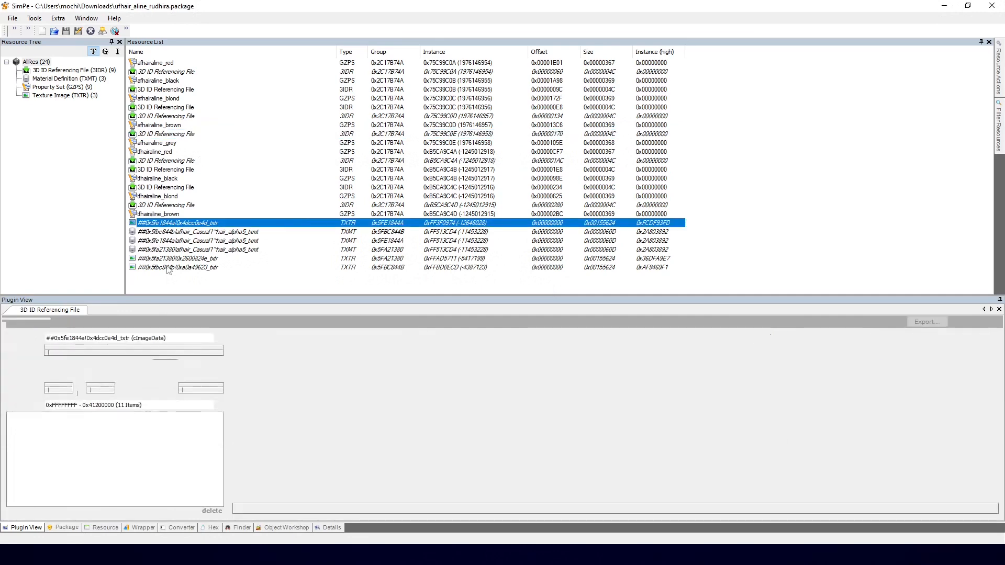
shift+click(168, 268)
key(Delete)
key(ctrl+s)
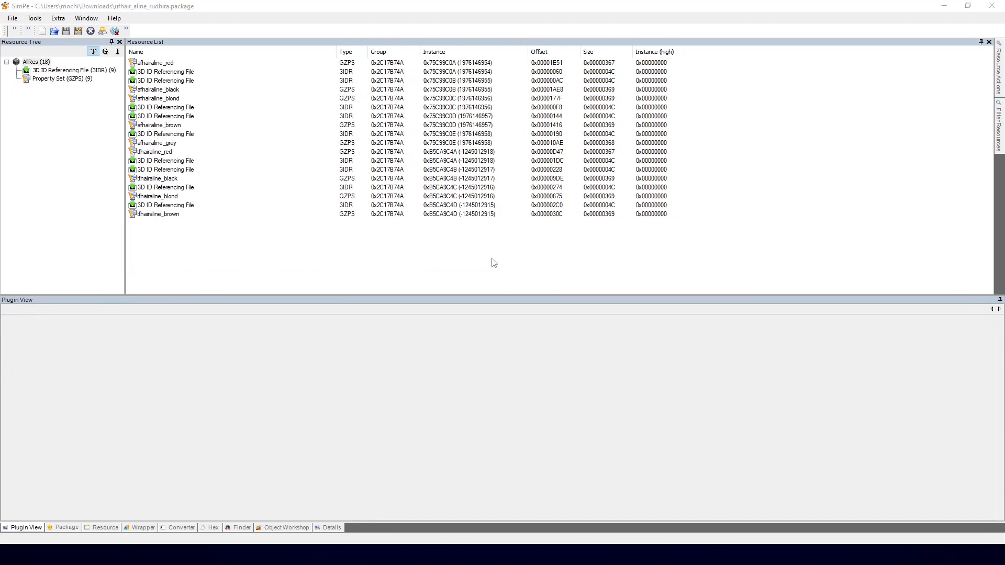
Add blond.5tm and blond.6tx from the Downloads folder to the package.
right_click(413, 257)
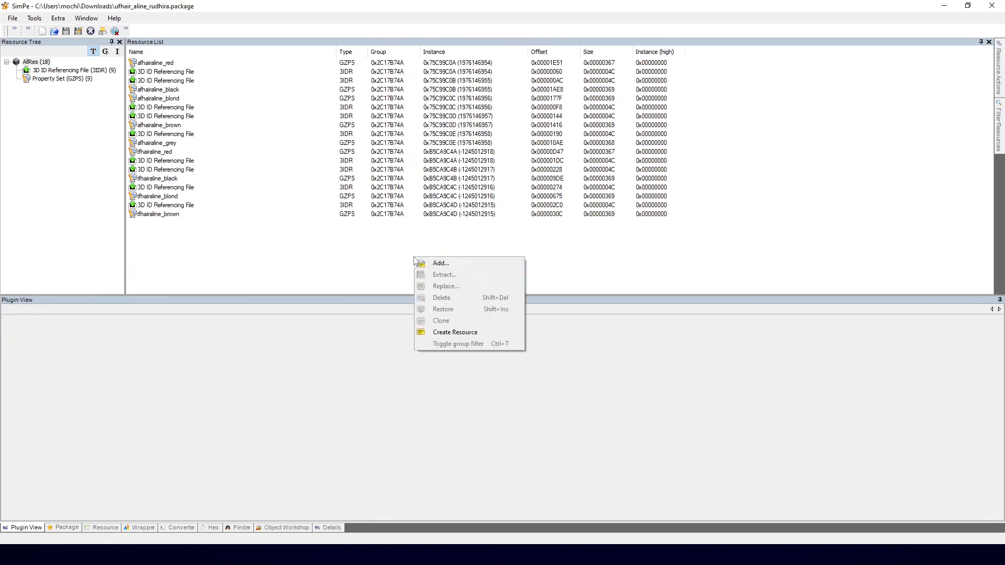
click(421, 263)
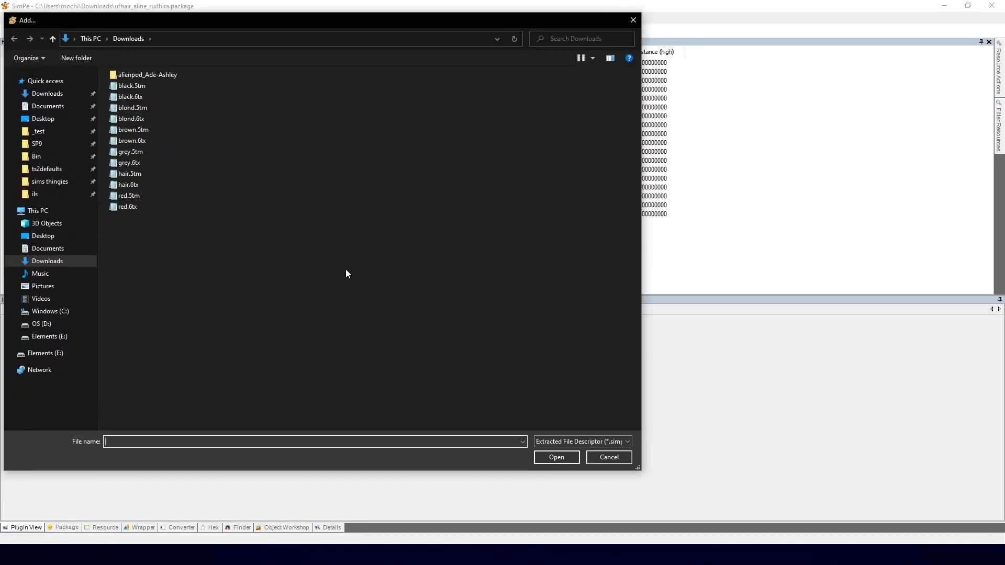
drag(286, 256, 134, 90)
click(156, 235)
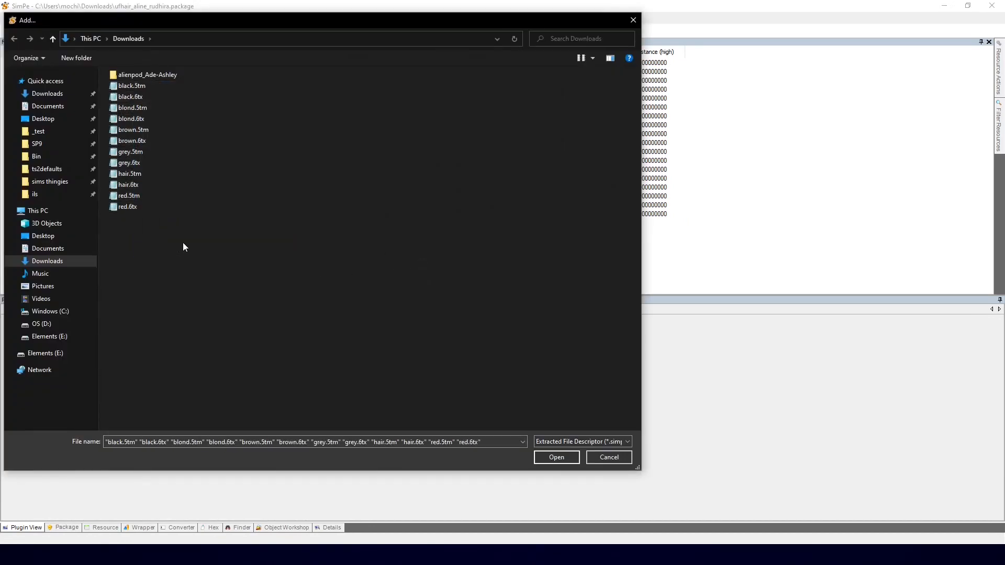
click(140, 119)
ctrl+click(133, 107)
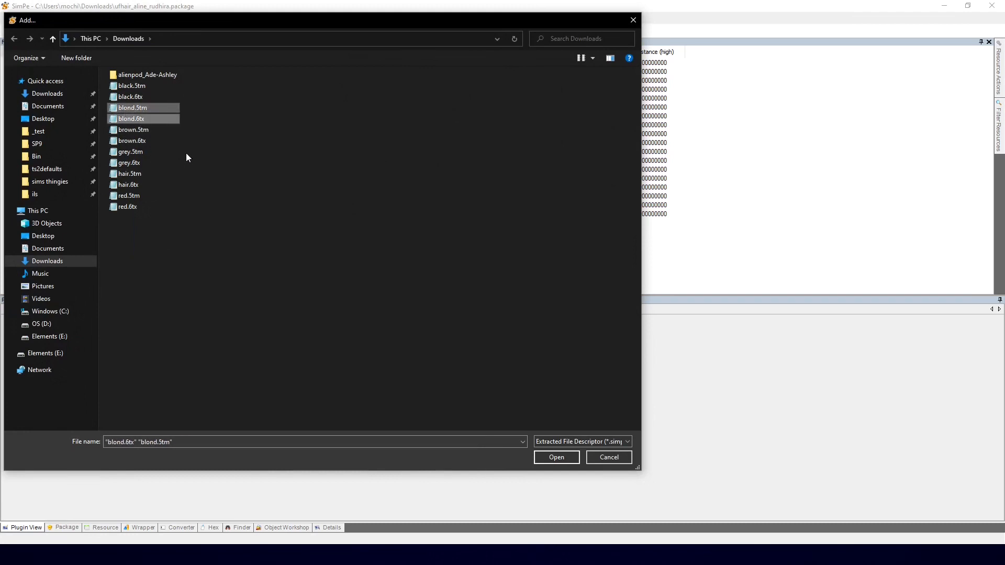
key(Return)
Add all black, blond, brown, grey, hair and red .5tm and .6tx files from the Downloads folder to the package.
right_click(247, 265)
click(262, 270)
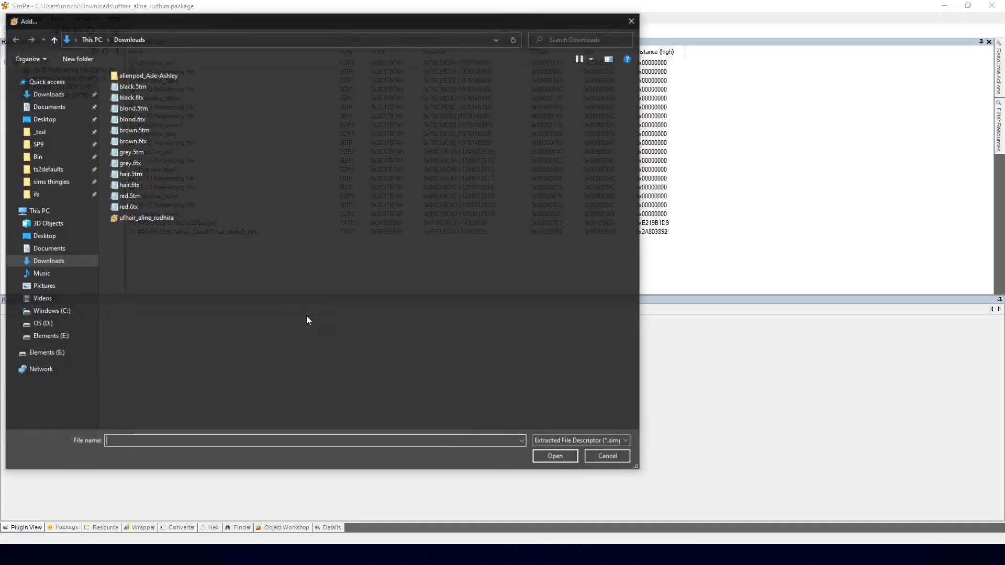
click(143, 208)
shift+click(130, 88)
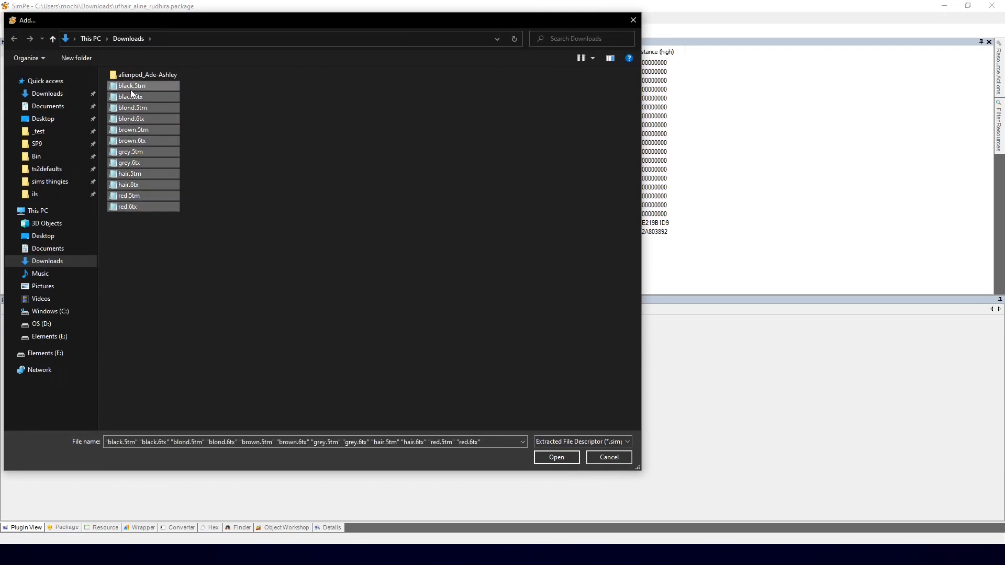
key(Return)
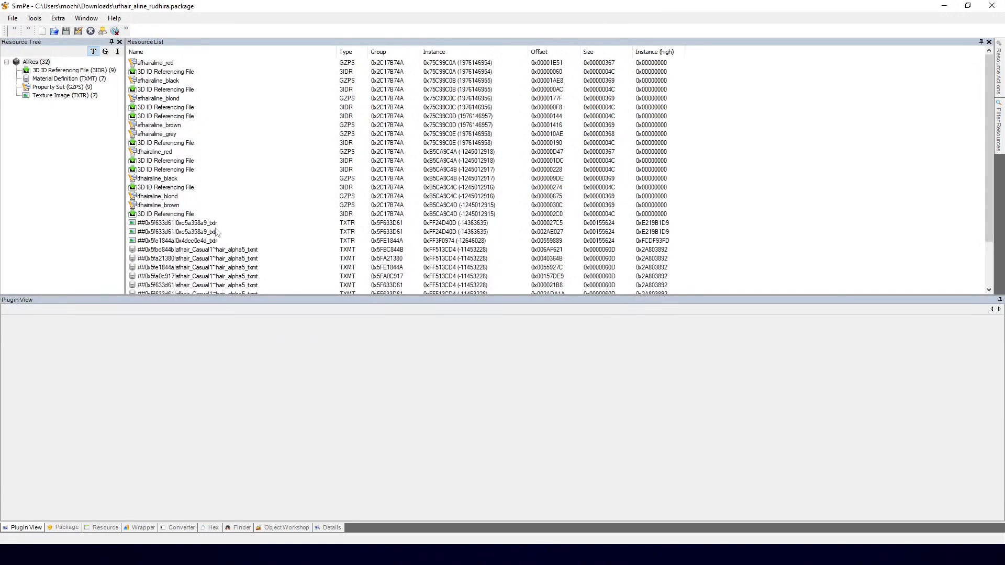
Sort the resources by name and delete the duplicate blond texture and material definition (group 5F633D61).
click(222, 51)
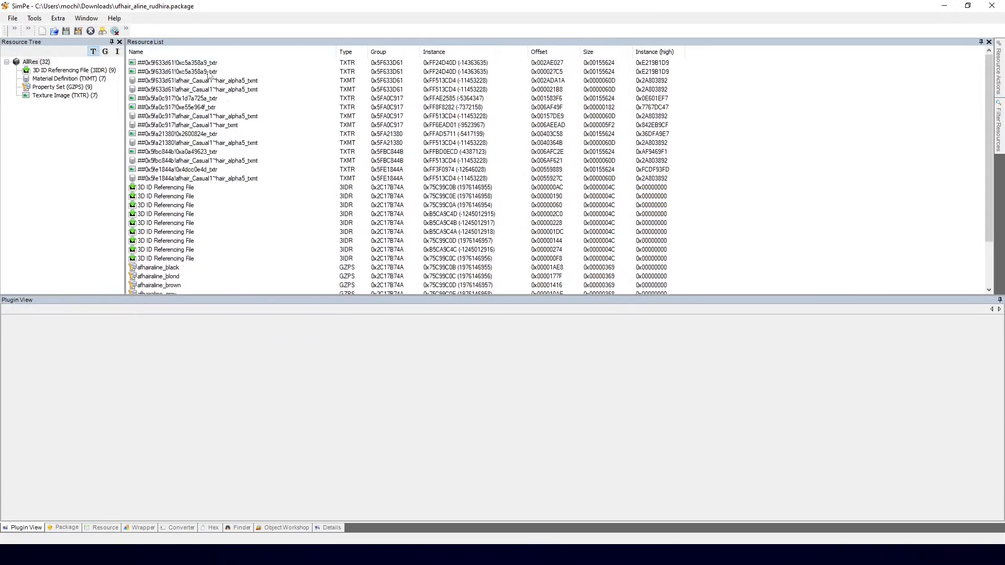
click(207, 72)
key(Up)
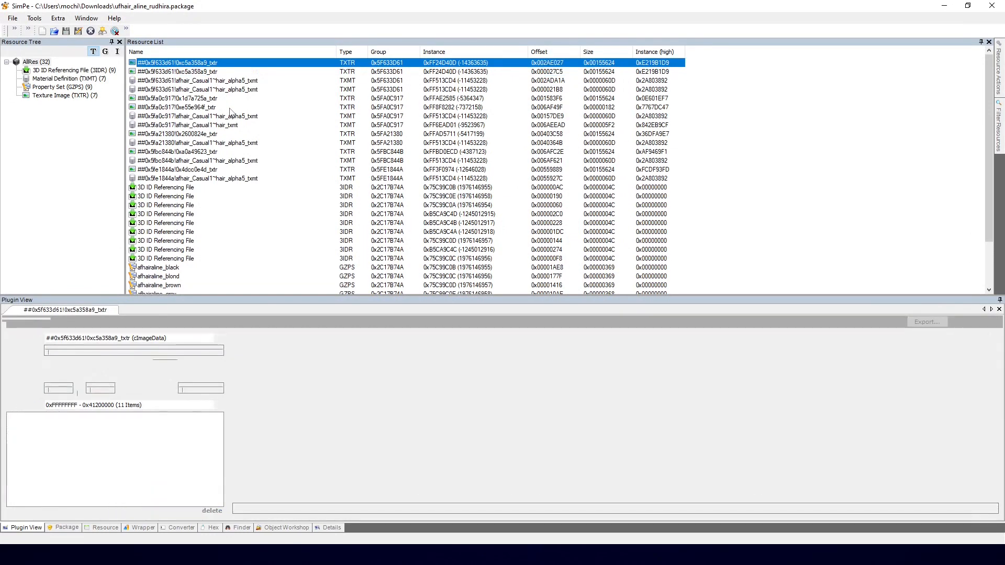
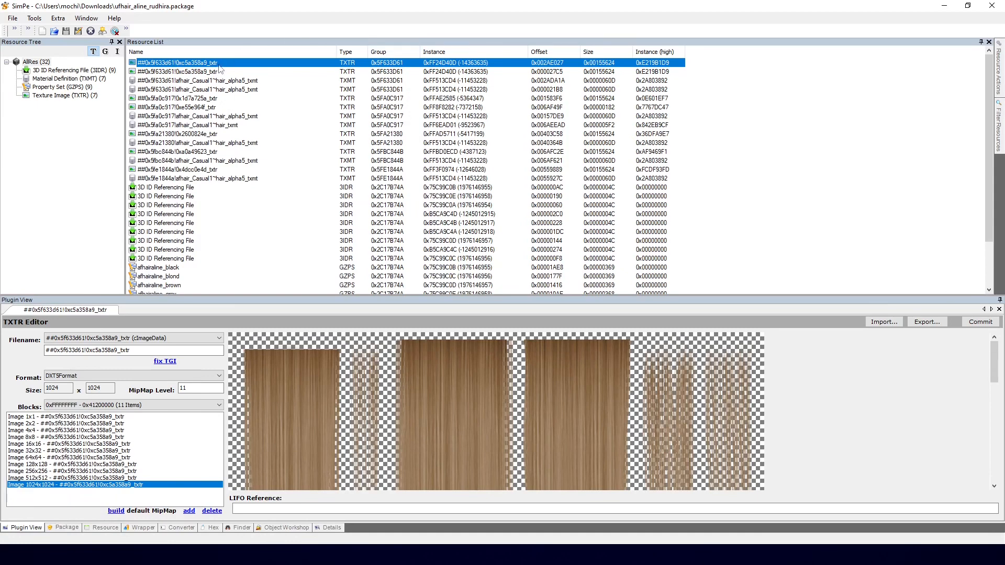
click(214, 72)
ctrl+click(213, 83)
key(Delete)
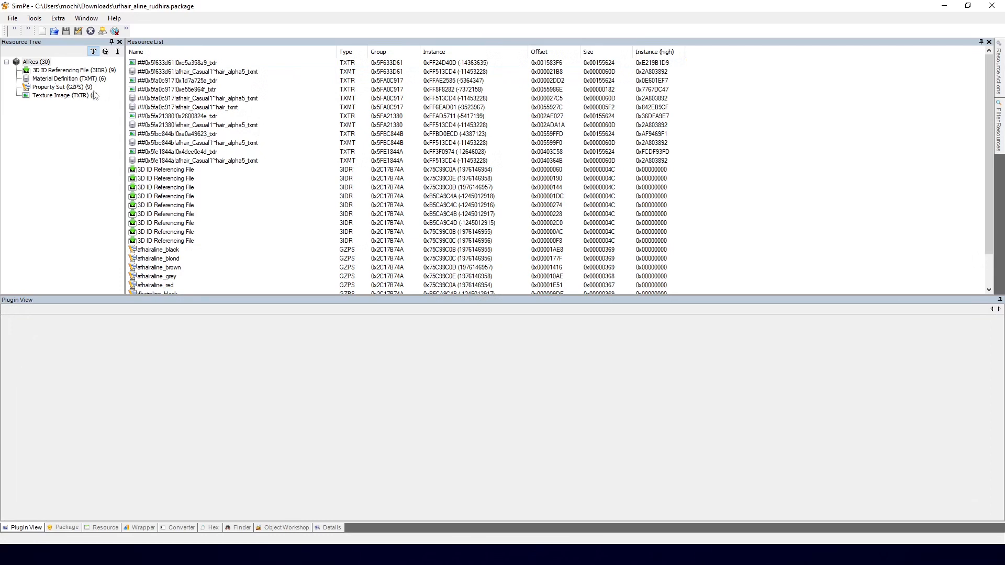
Examine the properties of the package's material definitions, comparing the hair_alpha5 entries with the plain afhair_Casual1~hair one.
click(73, 79)
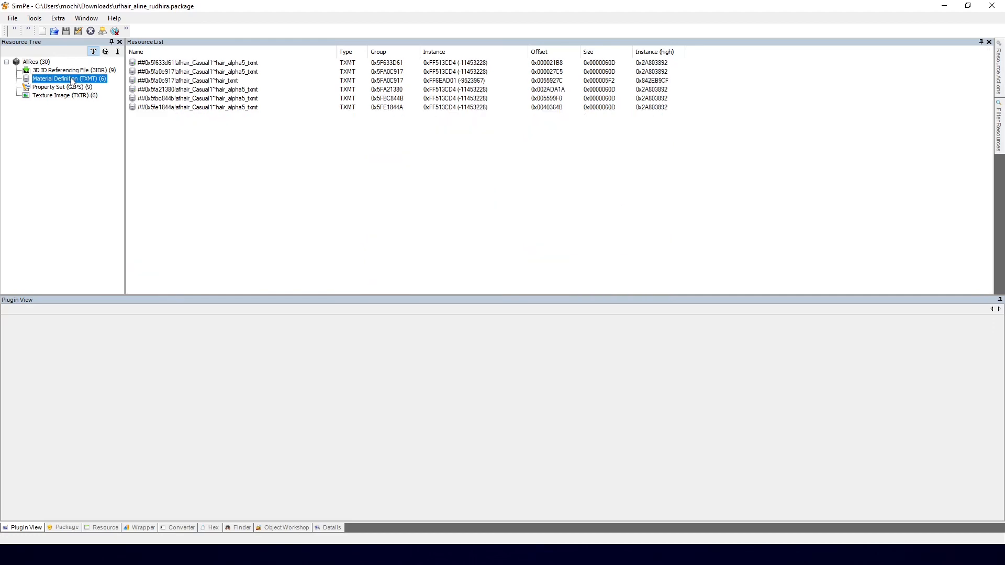
click(257, 63)
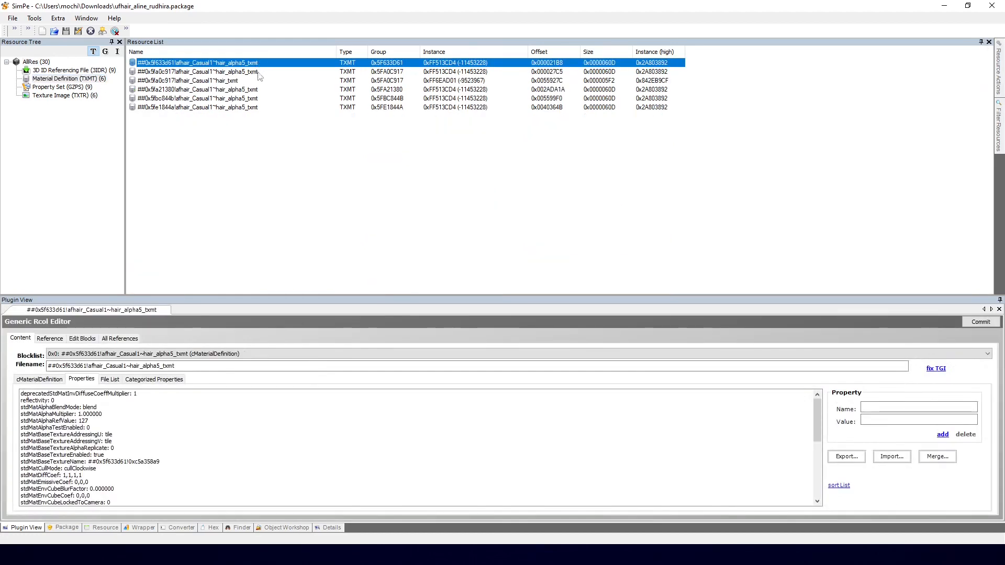
click(258, 72)
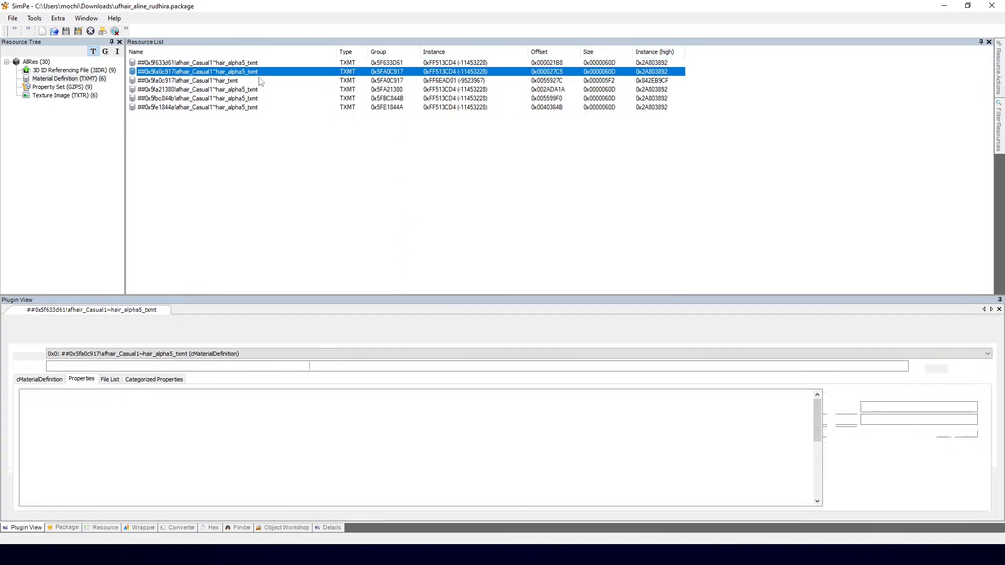
click(236, 91)
click(232, 99)
click(231, 107)
click(233, 90)
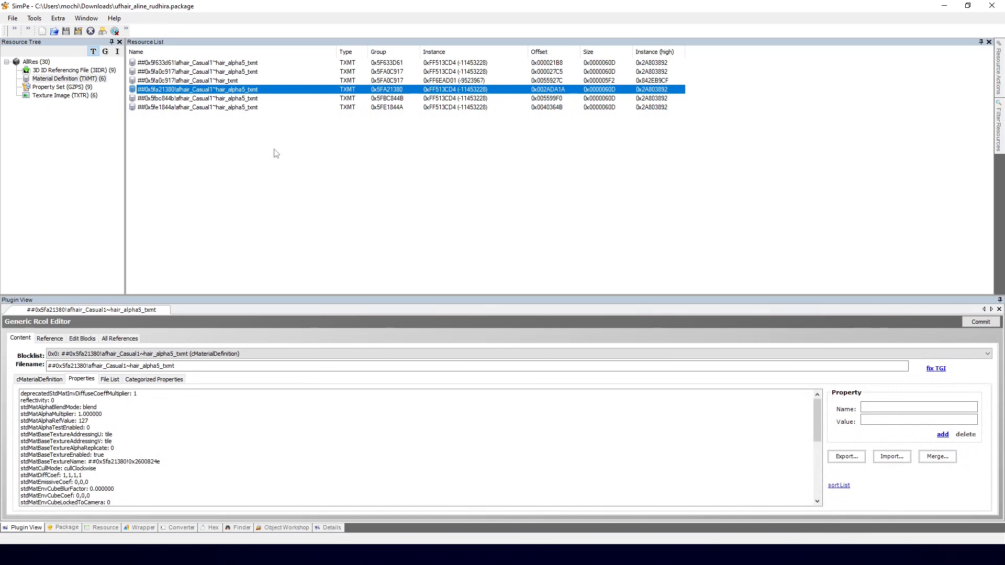
click(223, 82)
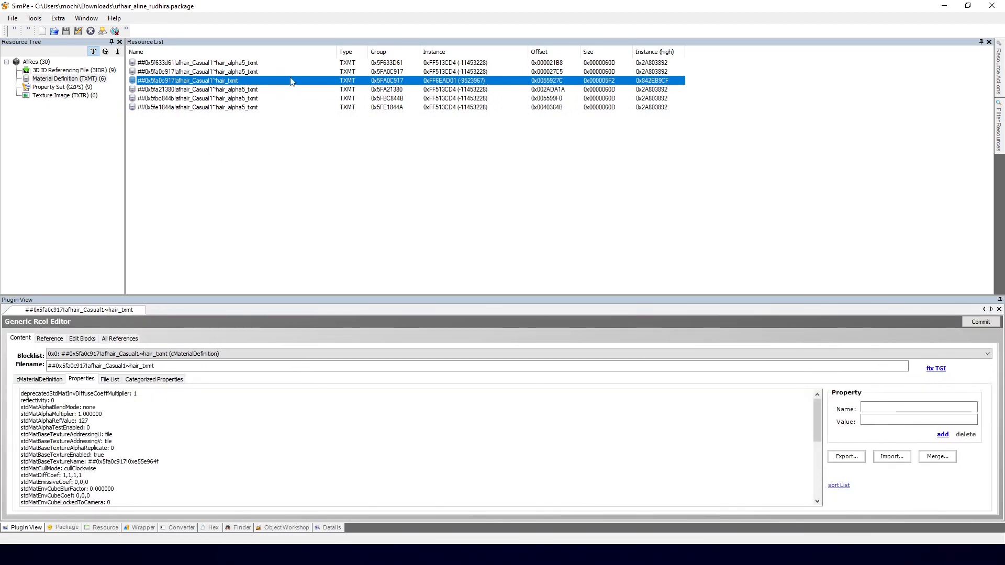
Examine the two texture images in group 5FA0C917, including ##0x5fa0c917!0xe55e964f_txtr, and return to the list of material definitions.
click(84, 78)
click(81, 96)
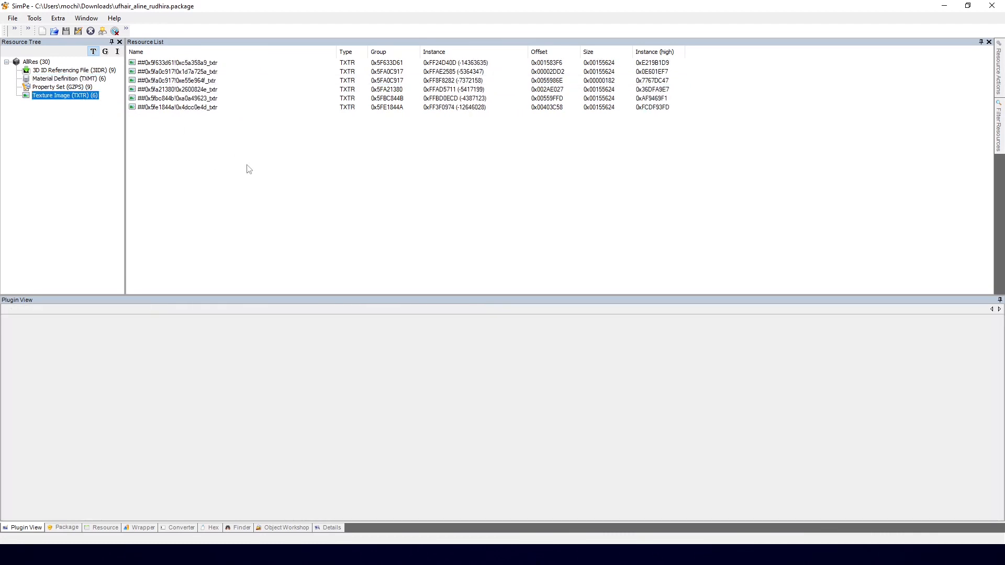
click(214, 70)
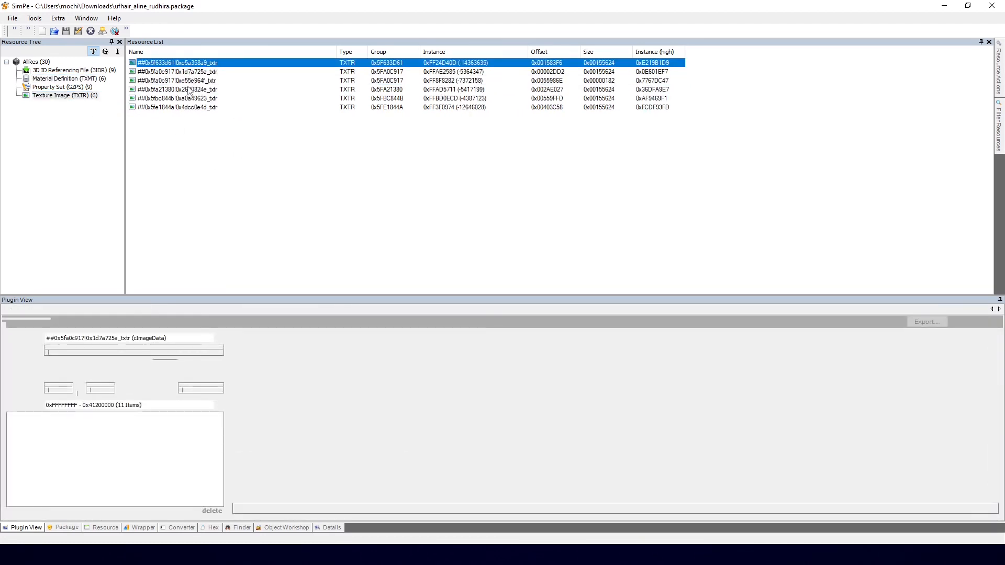
click(184, 80)
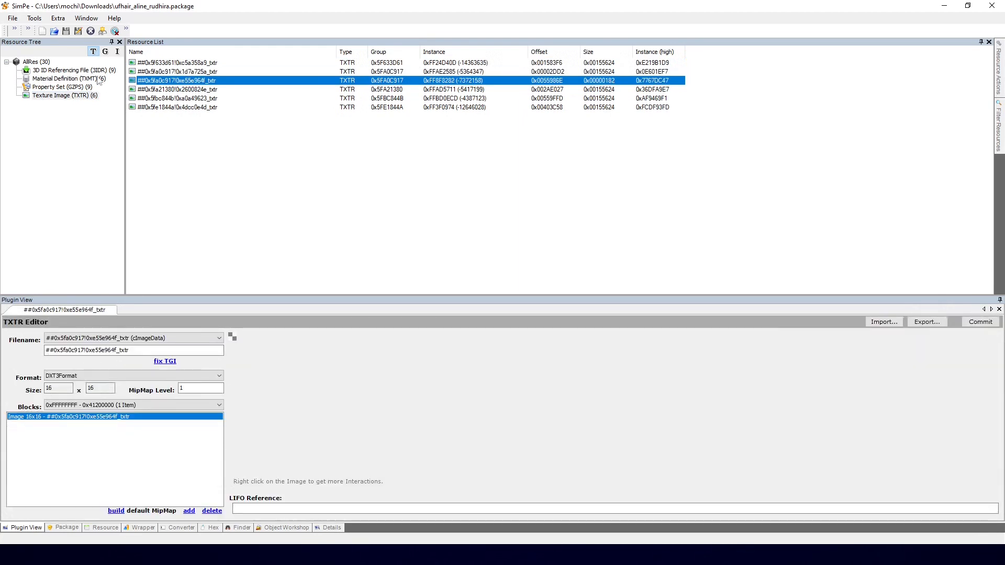
click(98, 78)
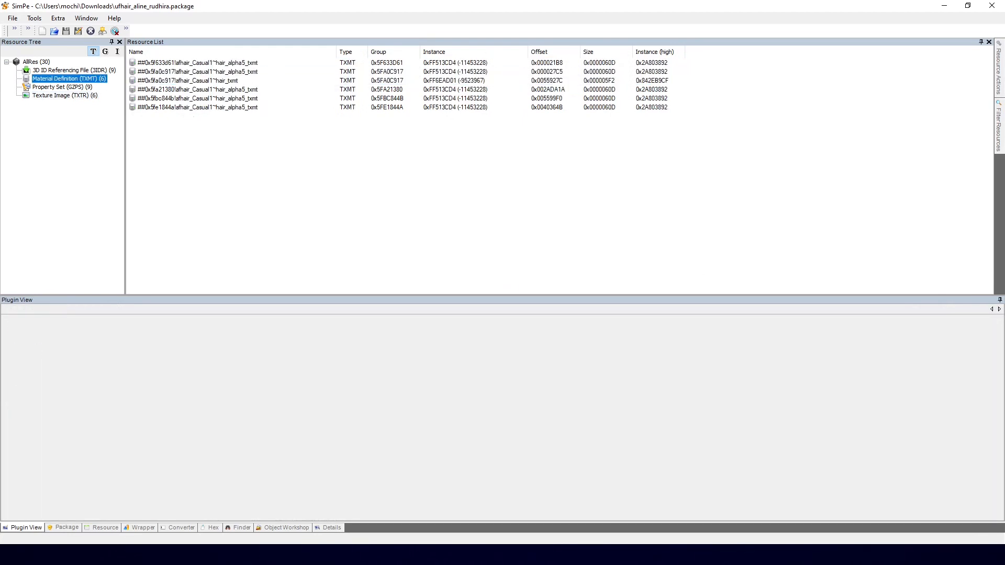
key(alt+Tab)
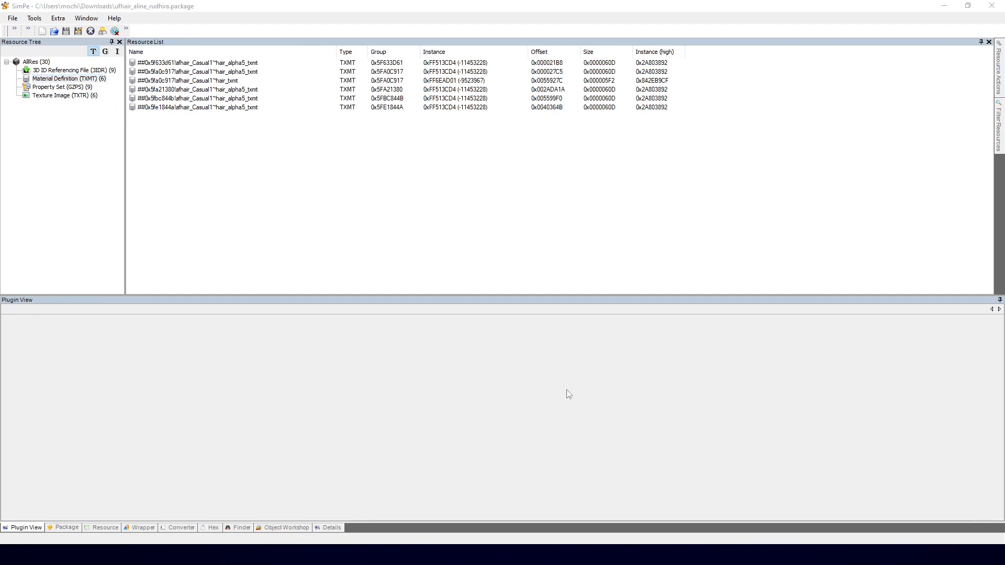
Add the MESHJulieJAdeAshley3t2FemaleHair package from the alienpod_Ade-Ashley folder to the full resource list and save the hair package.
click(37, 62)
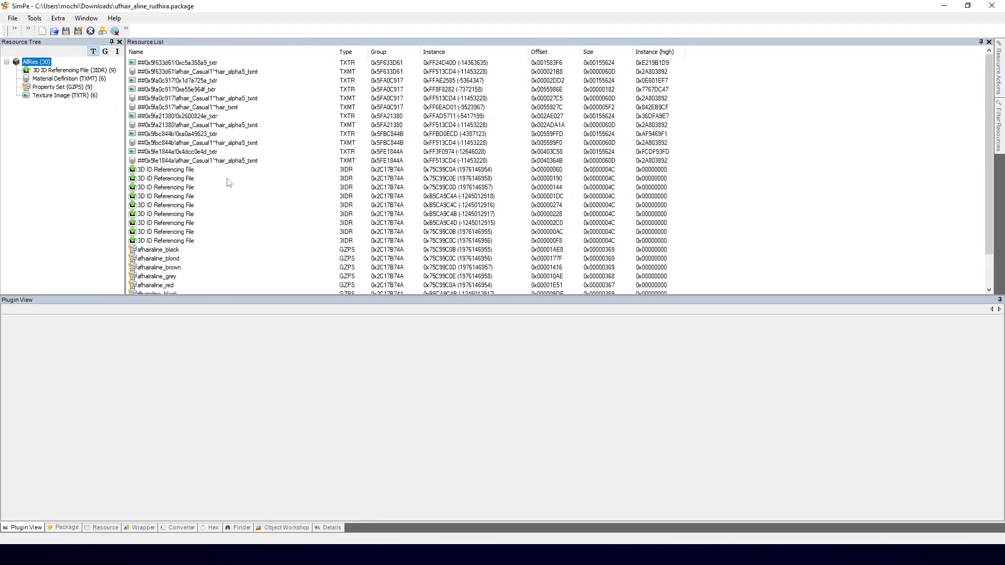
right_click(761, 121)
click(770, 125)
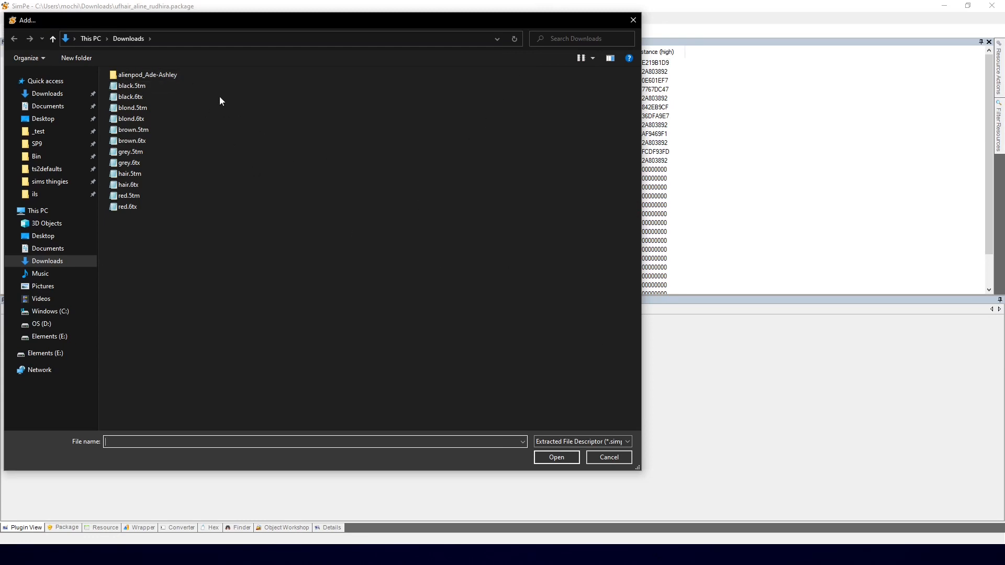
double_click(167, 76)
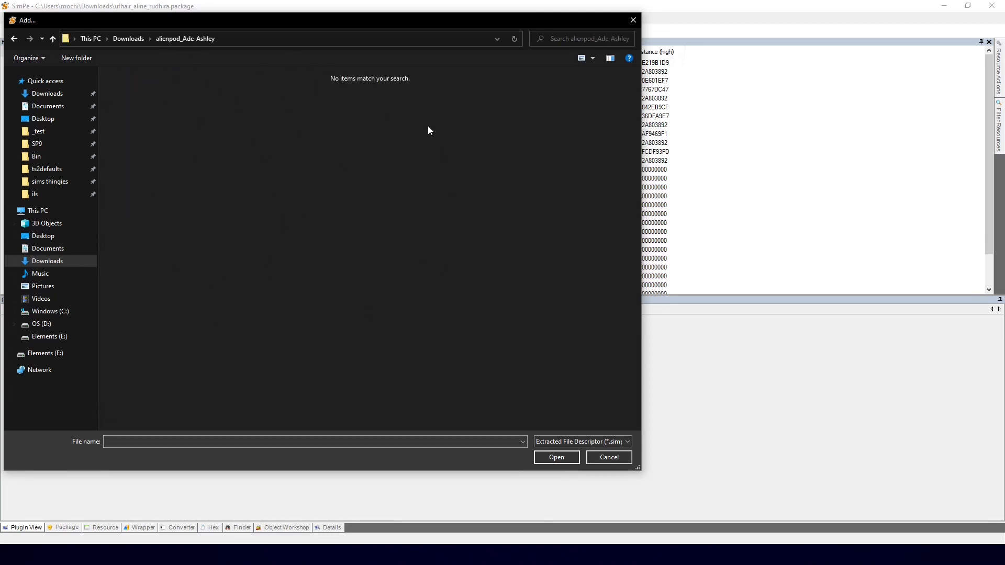
click(577, 441)
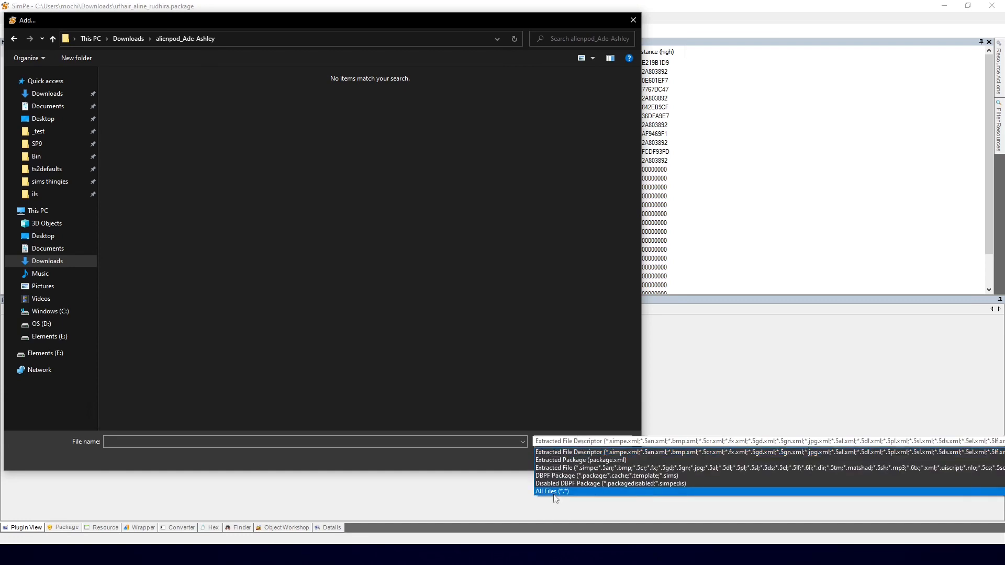
click(545, 476)
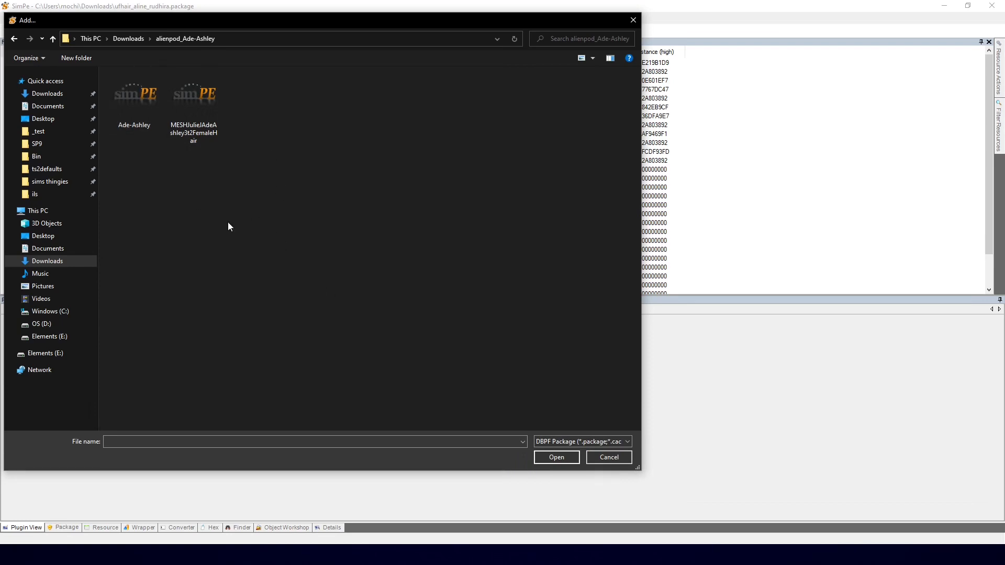
click(195, 98)
click(557, 458)
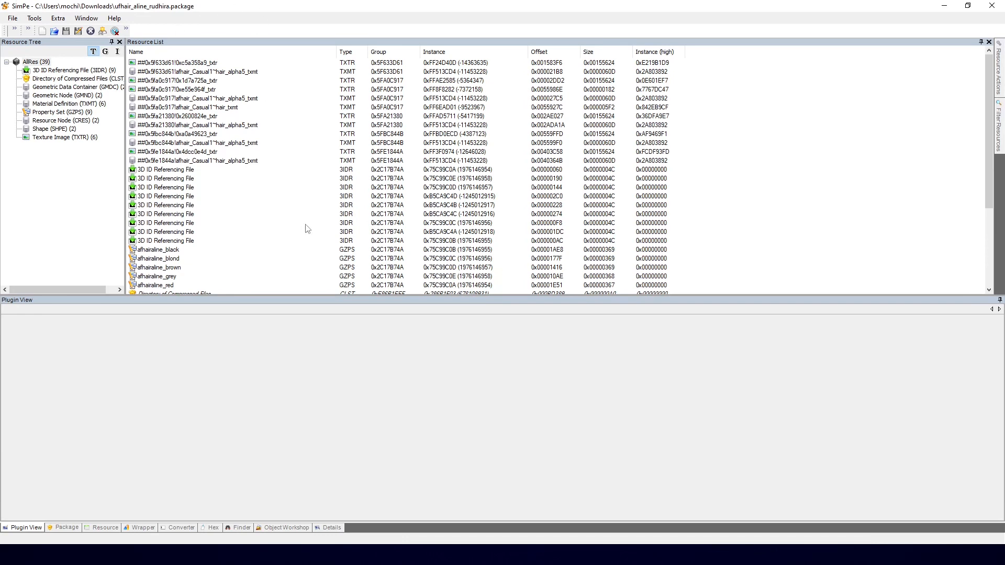
scroll(306, 229, down, 3)
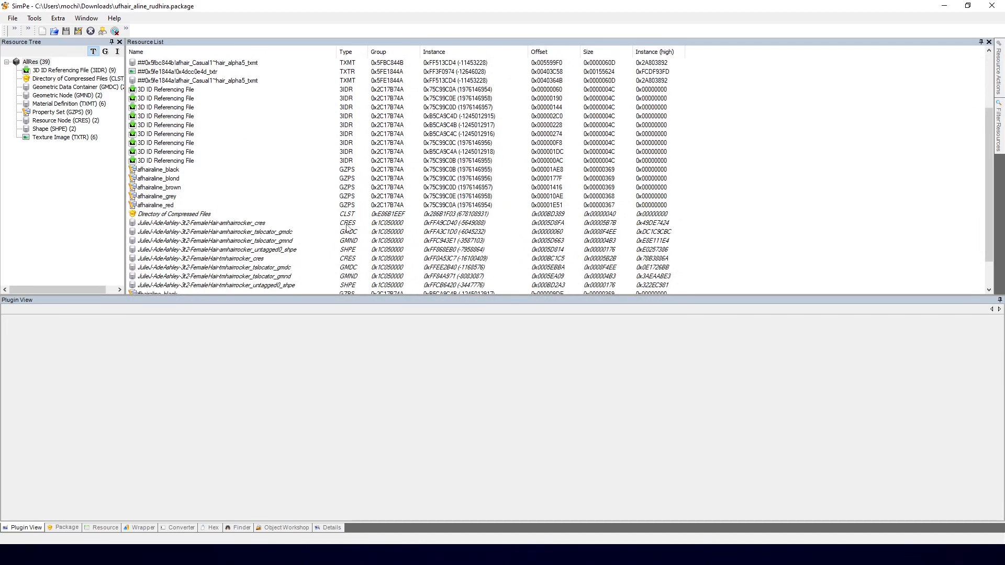
scroll(346, 229, down, 2)
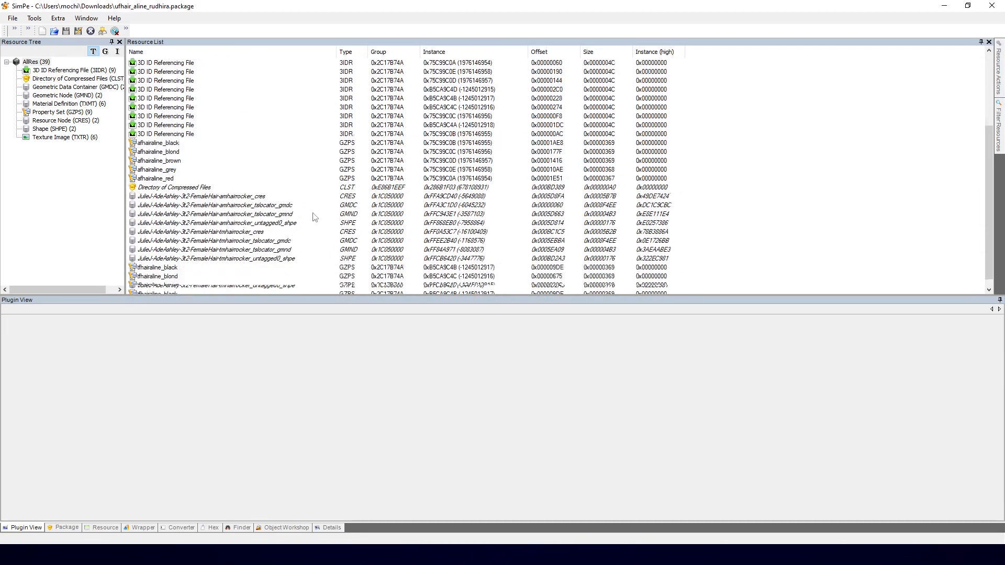
click(66, 31)
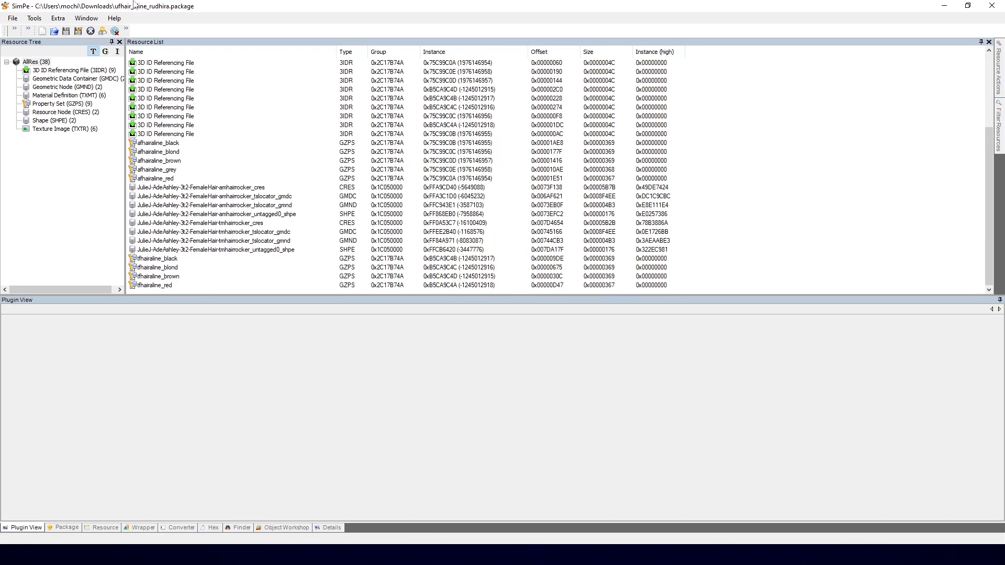
List only the property sets in ascending name order and open afhairaline_blond with its full set of properties in view.
click(172, 90)
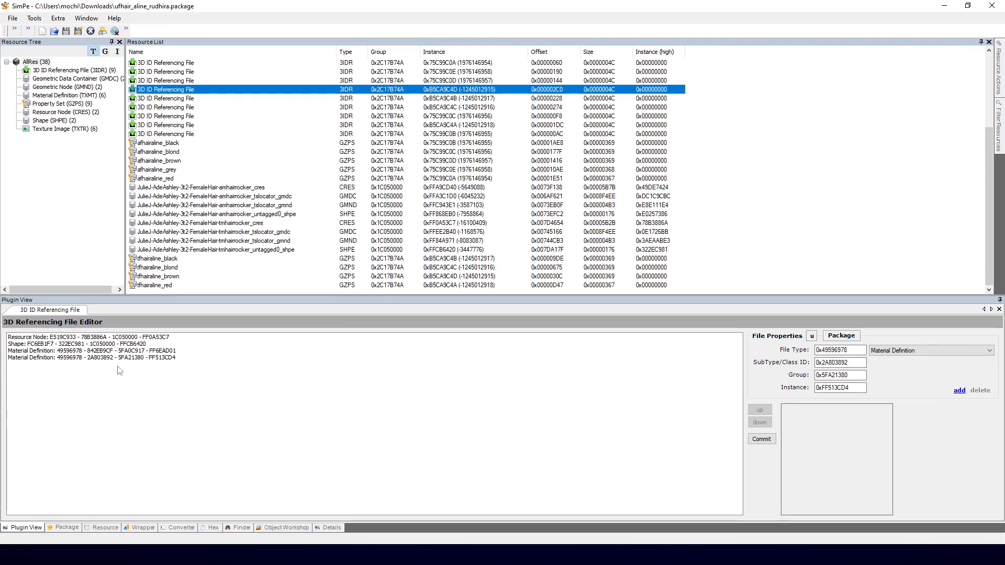
click(166, 145)
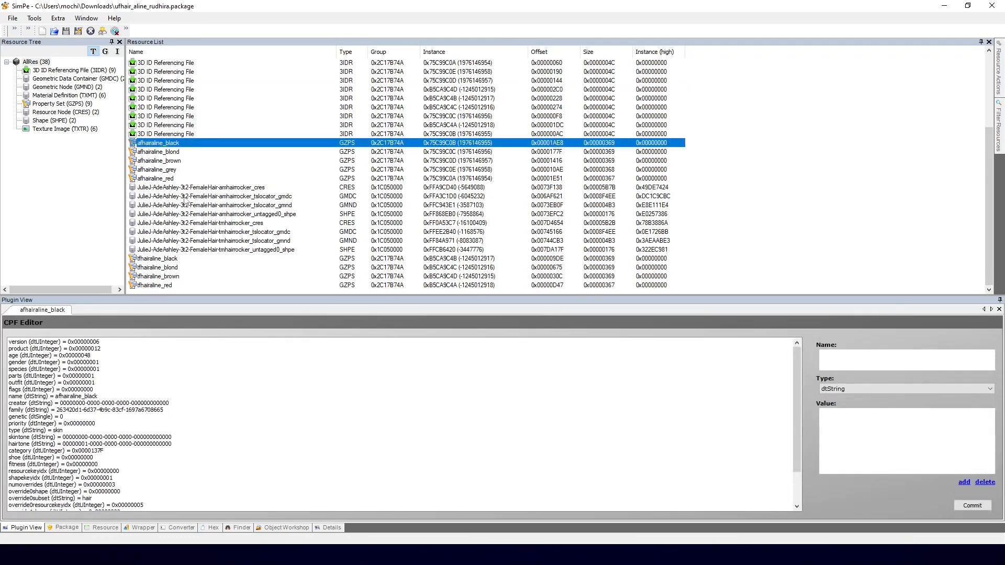
click(176, 54)
scroll(254, 212, up, 3)
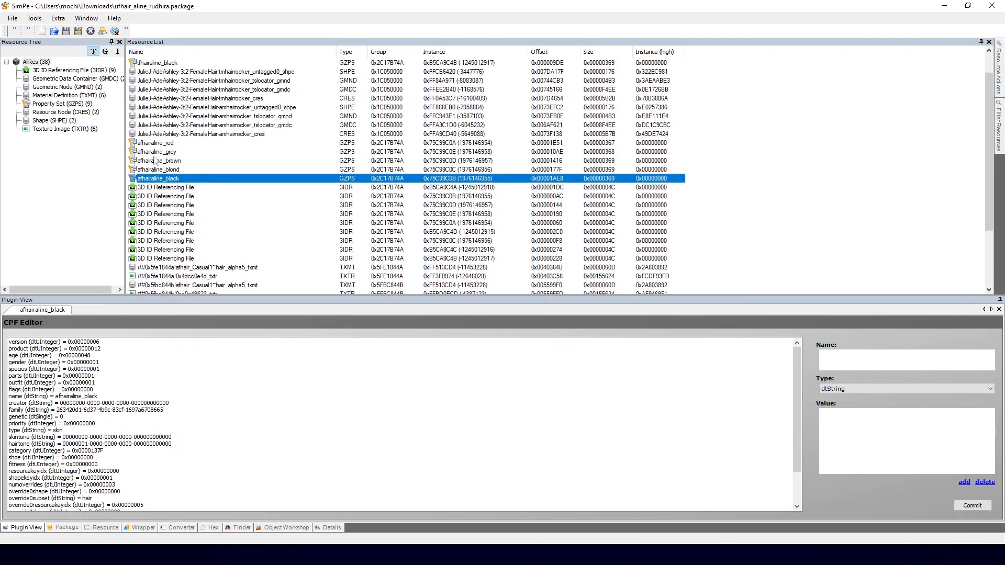
click(64, 105)
click(188, 55)
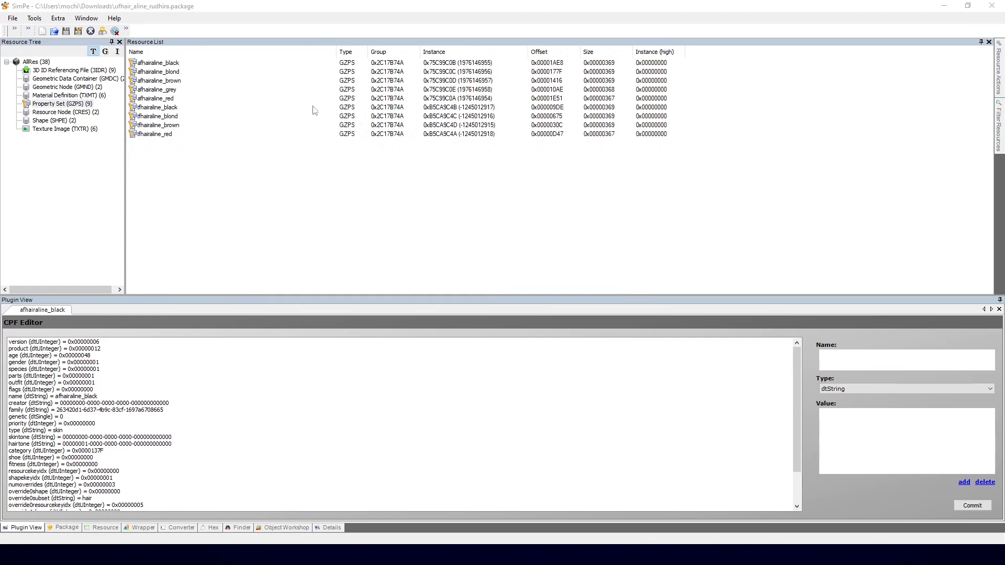
click(150, 74)
click(150, 74)
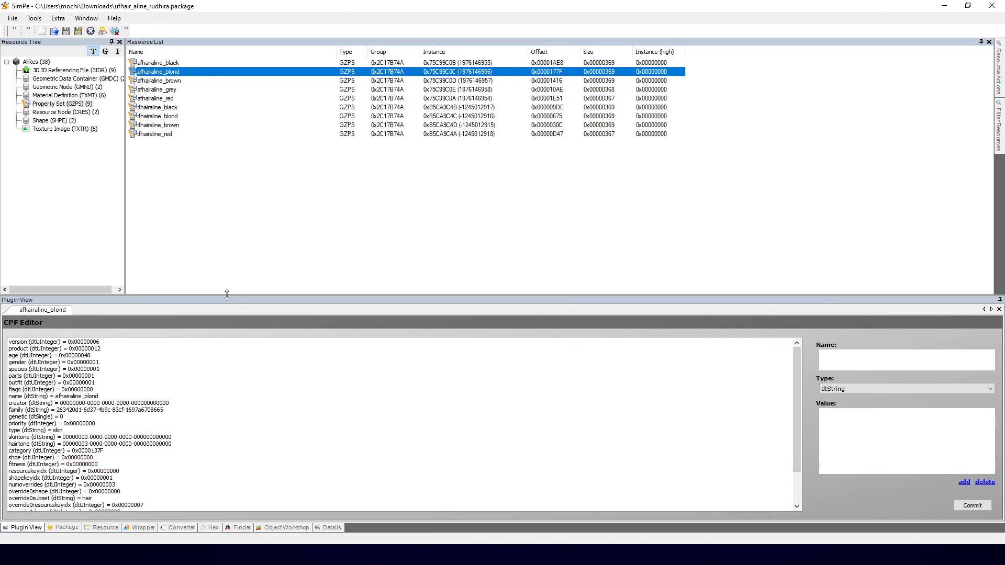
drag(231, 299, 224, 256)
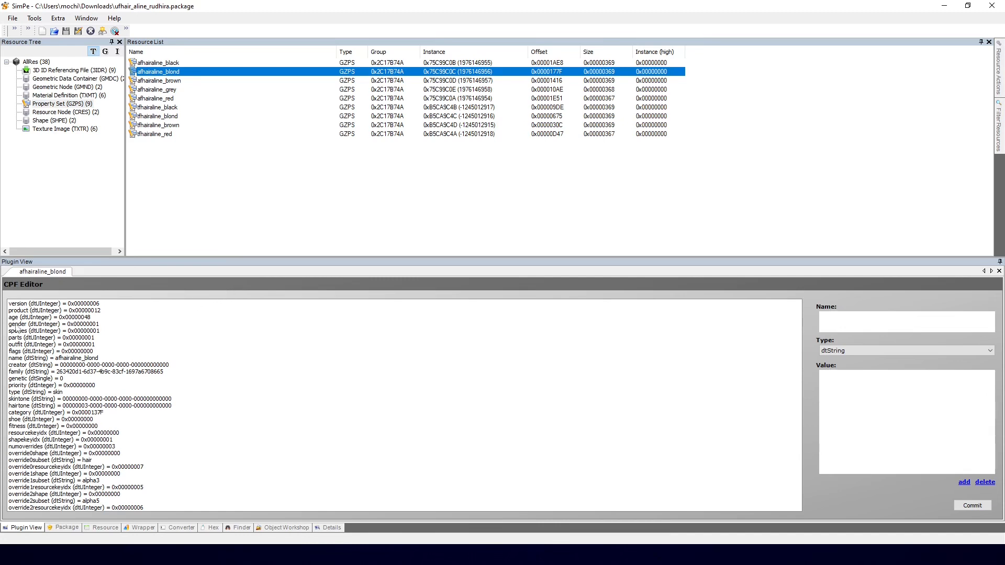
Set the age property of afhairaline_blond to 0x00000048.
click(101, 316)
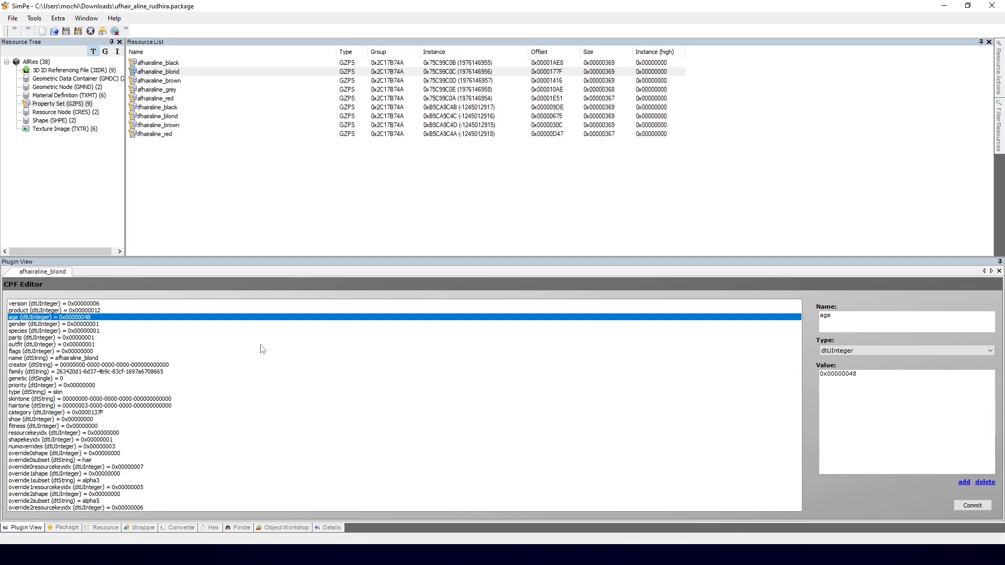
click(854, 373)
key(BackSpace)
text(4)
text(0)
key(BackSpace)
text(8)
Set the category property of afhairaline_blond to 0x00000050 and commit the change.
click(90, 413)
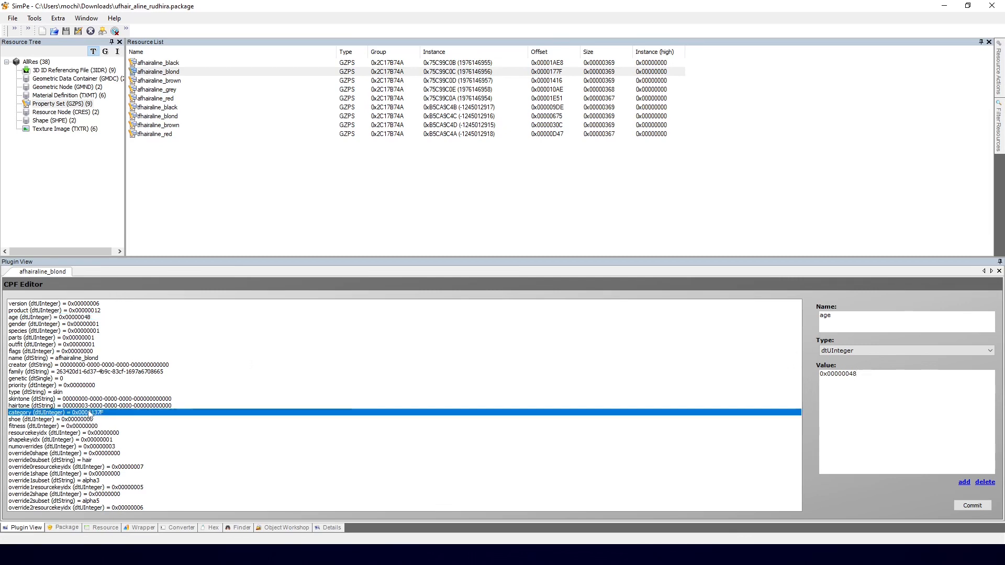
drag(872, 378, 788, 377)
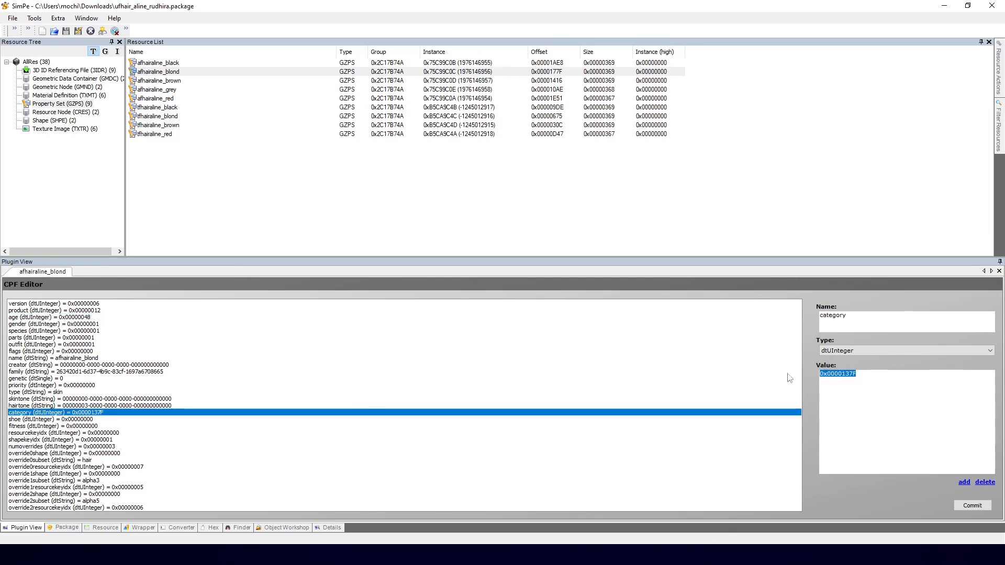
click(864, 397)
double_click(848, 375)
click(890, 386)
key(BackSpace)
key(BackSpace)
key(BackSpace)
key(BackSpace)
text(1007)
text(50)
click(966, 511)
key(Return)
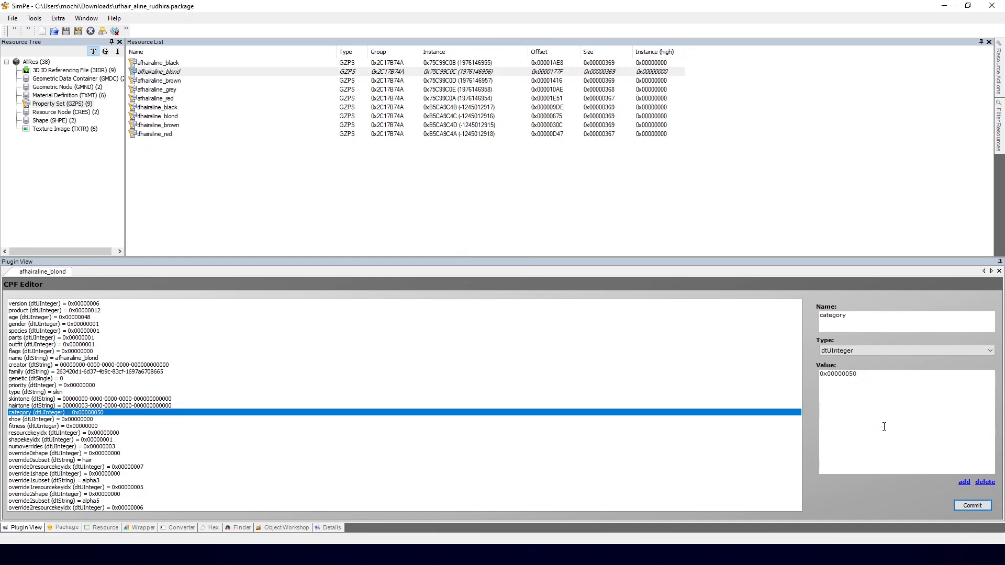
Restore the category property of afhairaline_blond to 137f and commit it.
double_click(884, 426)
text(137f)
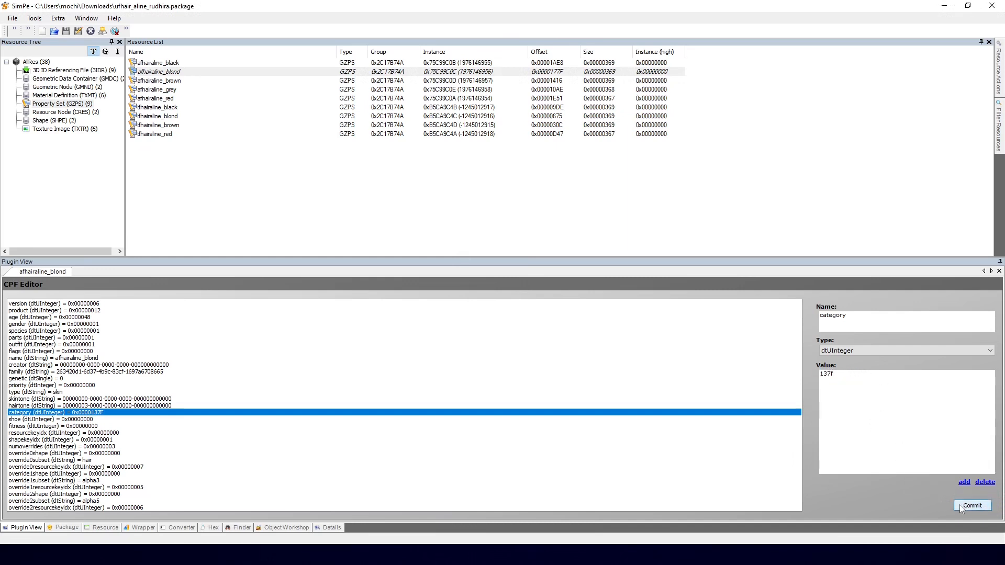
click(966, 506)
key(Return)
Set the numoverrides property of afhairaline_blond to 2 and commit the change.
click(104, 447)
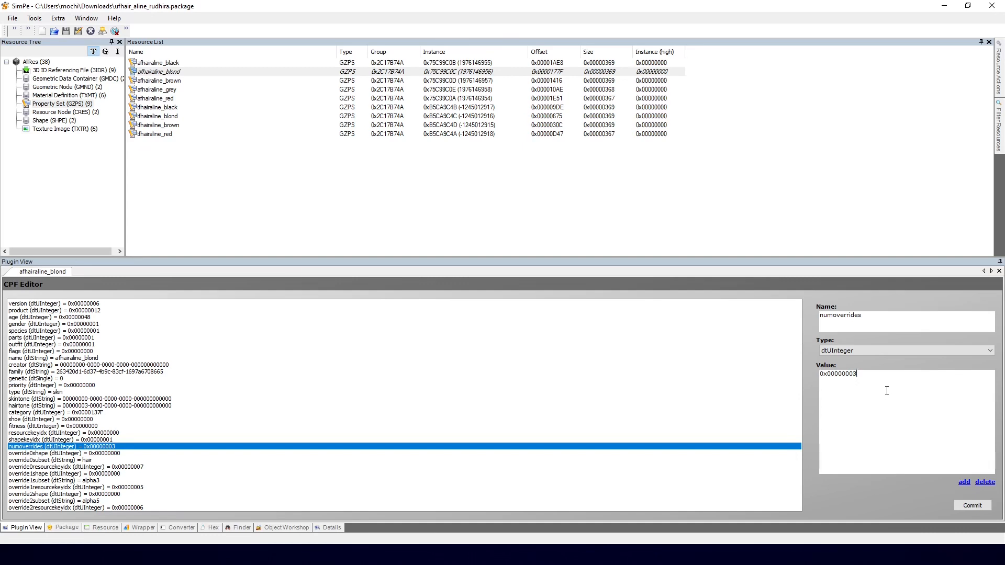
double_click(830, 390)
text(2)
click(966, 506)
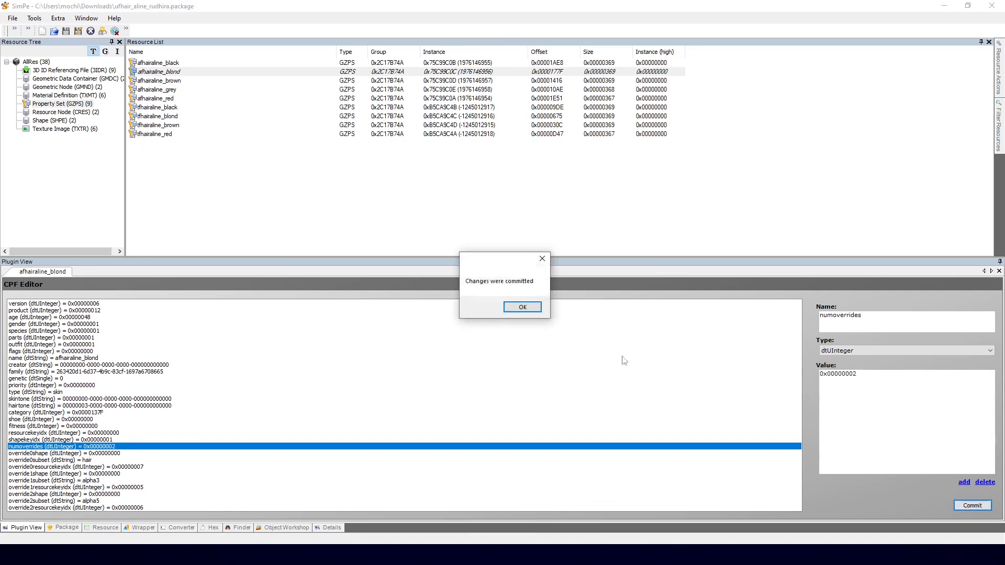
click(523, 307)
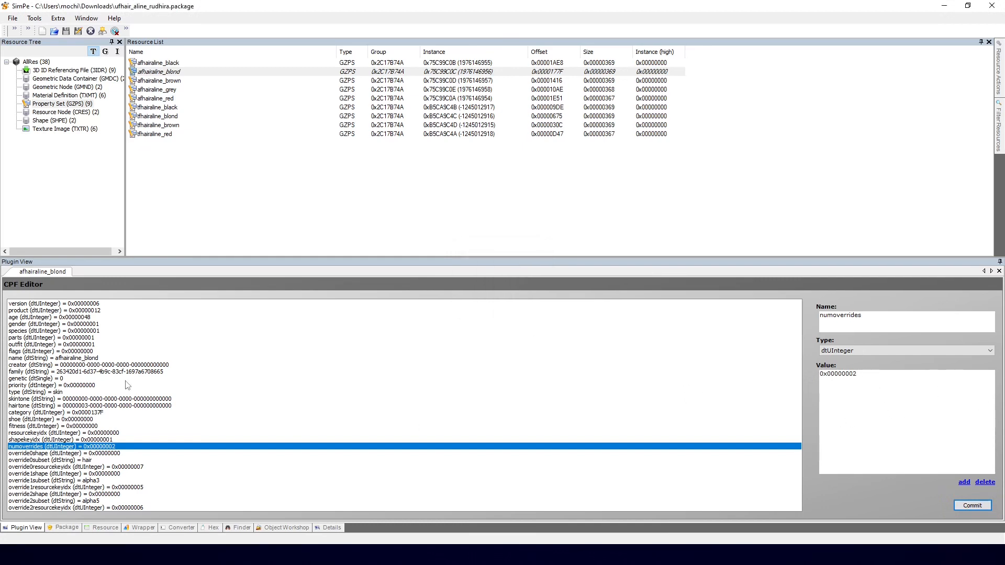
click(129, 555)
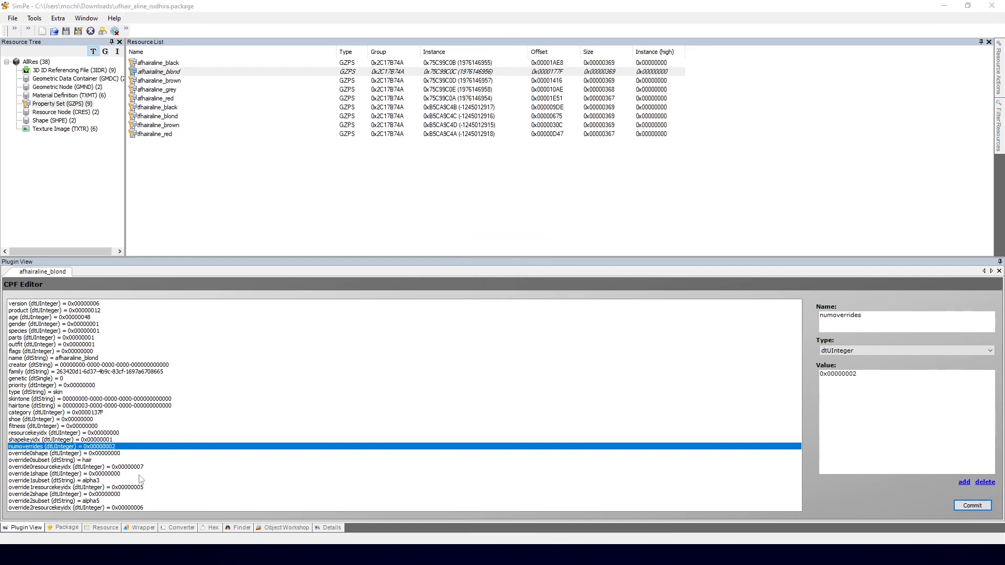
Set the override1subset property of afhairaline_blond to hair_alpha5.
click(60, 460)
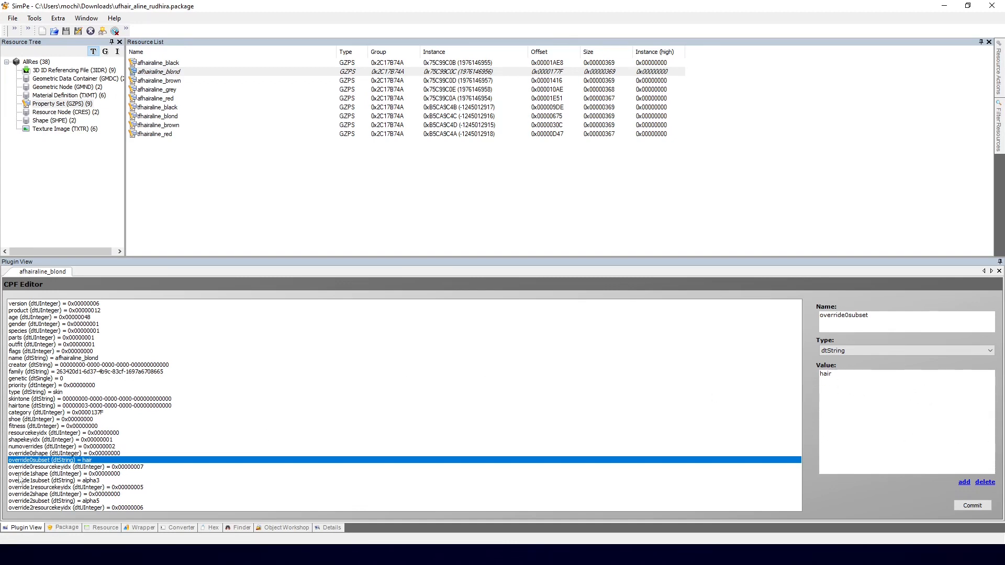
click(79, 482)
drag(882, 372, 753, 377)
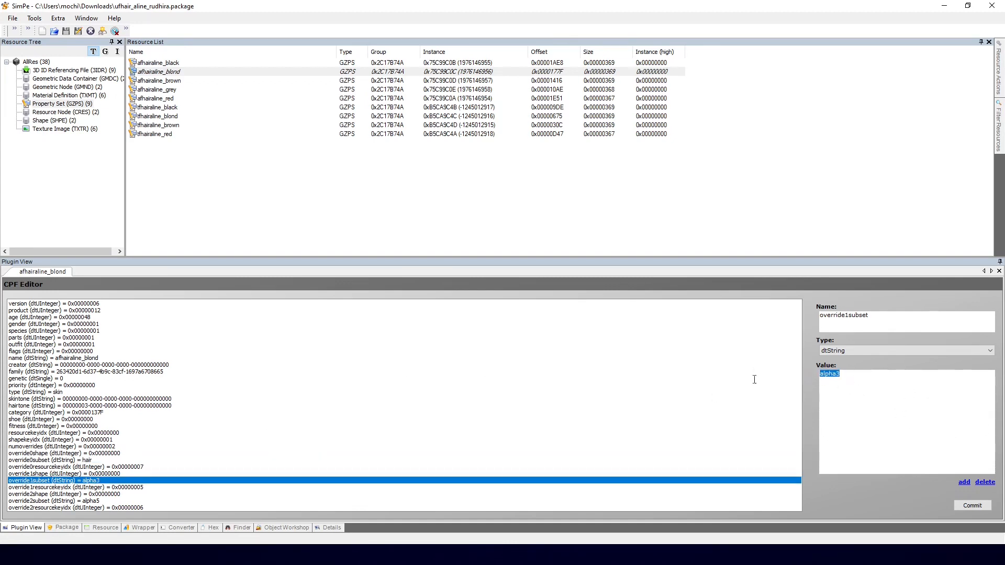
text(hair_alpha)
Delete override2shape, override2subset and override2resourcekeyidx from afhairaline_blond and commit the changes.
click(94, 494)
click(984, 482)
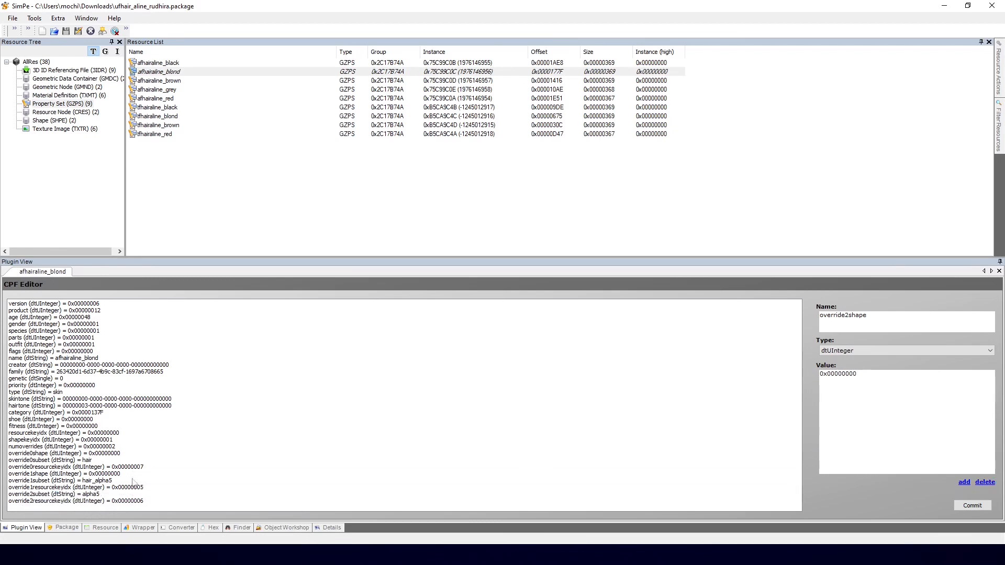
click(984, 482)
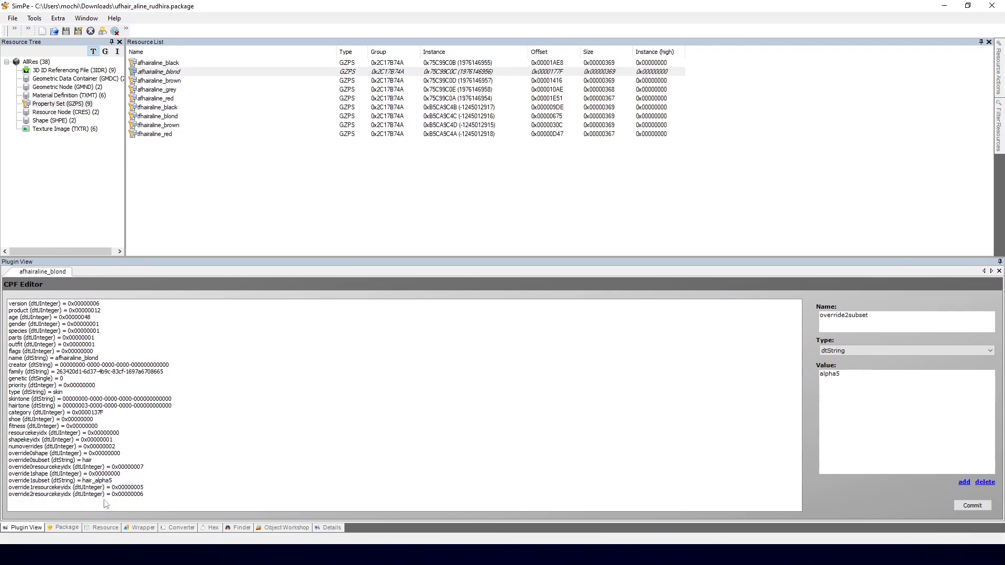
click(104, 494)
click(984, 482)
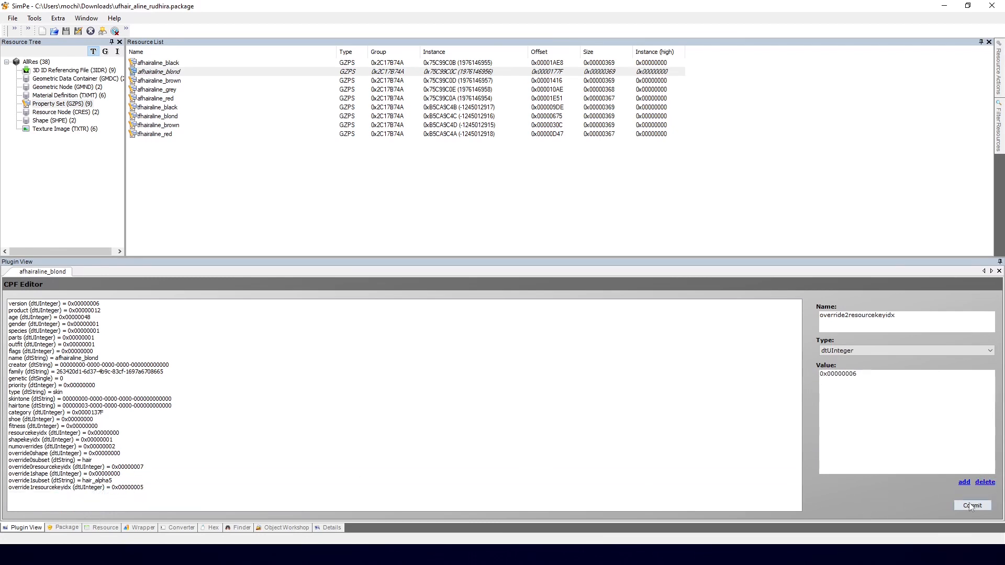
click(972, 506)
key(Return)
List all package resources sorted by instance and check the override0resourcekeyidx and override1resourcekeyidx properties of afhairaline_blond.
click(31, 62)
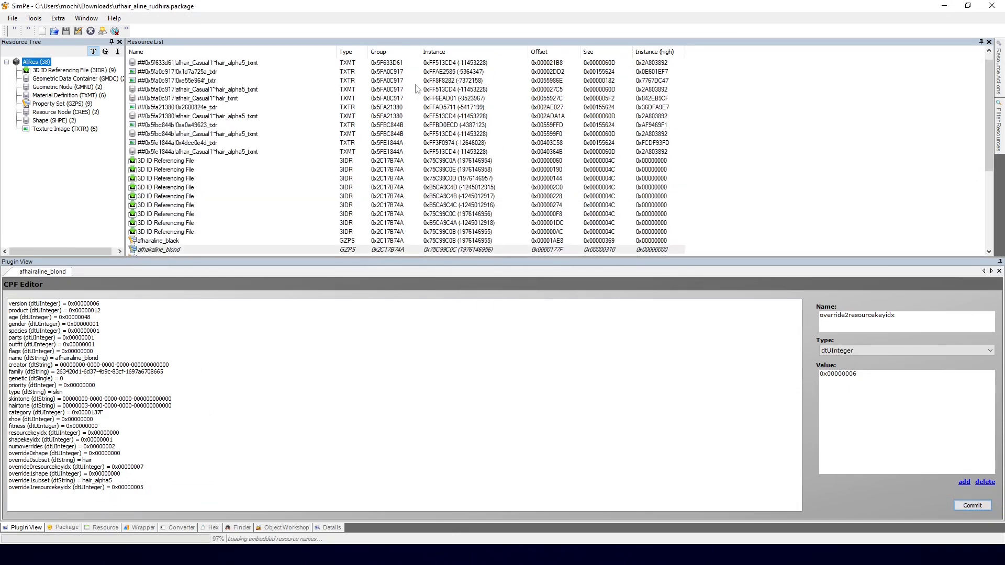
click(441, 52)
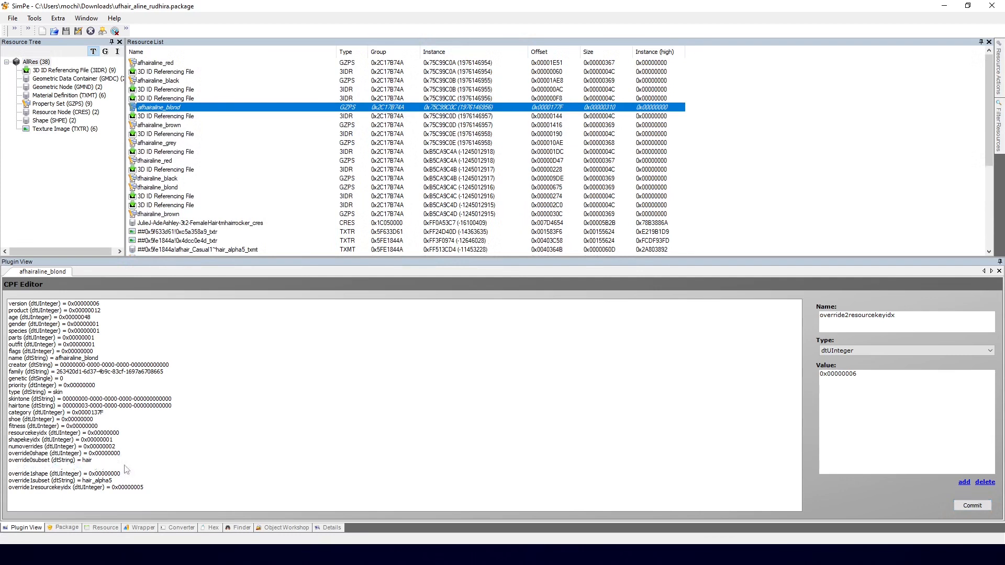
click(126, 466)
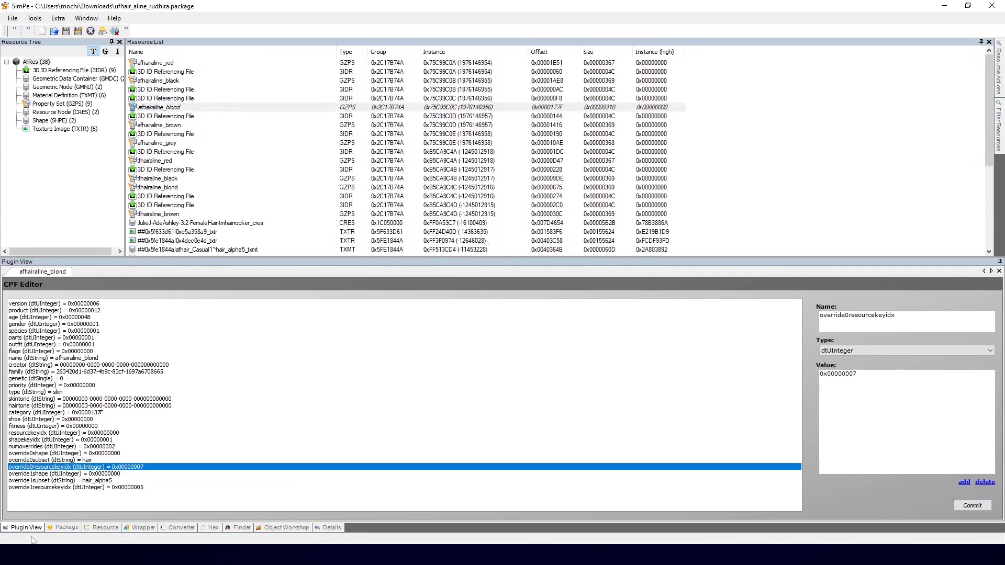
click(124, 488)
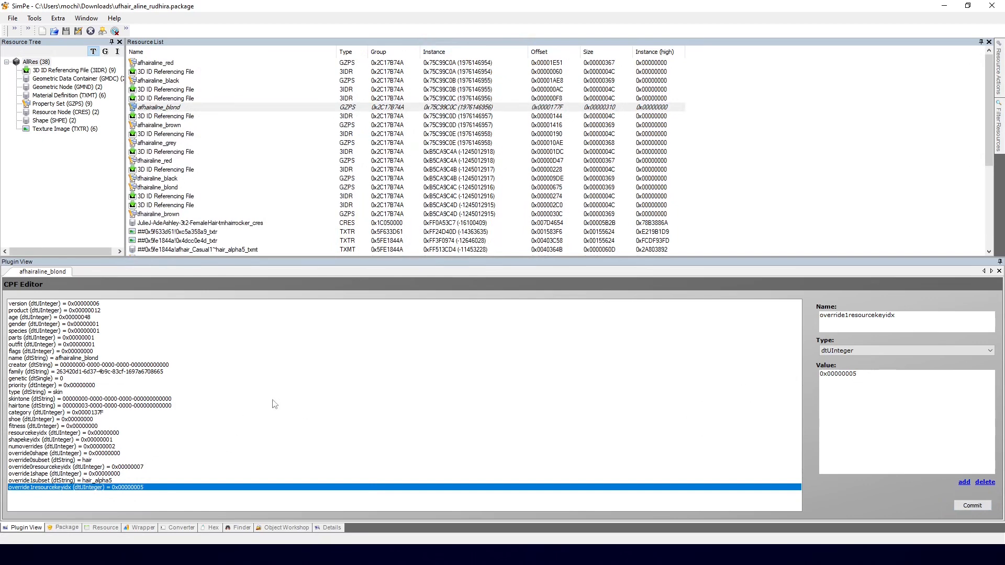
Inspect the order of the Resource Node, Shape and Material Definition entries in afhairaline_blond's 3D ID Referencing File.
click(187, 98)
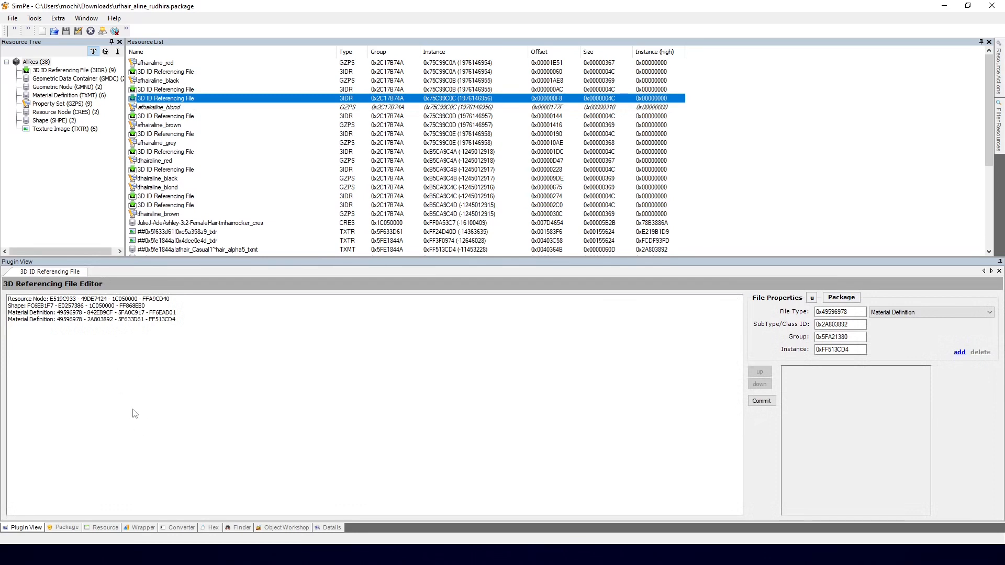
click(167, 301)
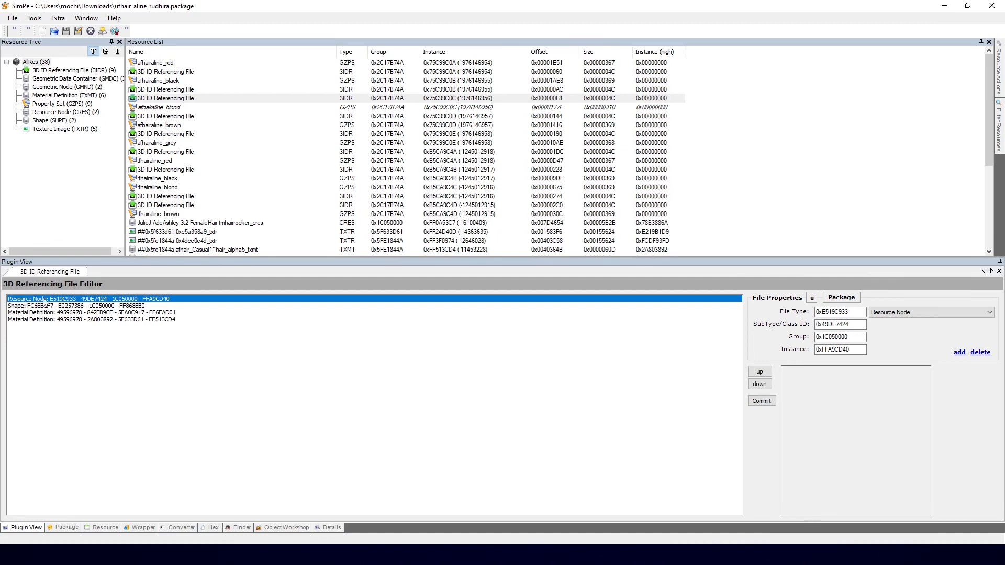
click(139, 306)
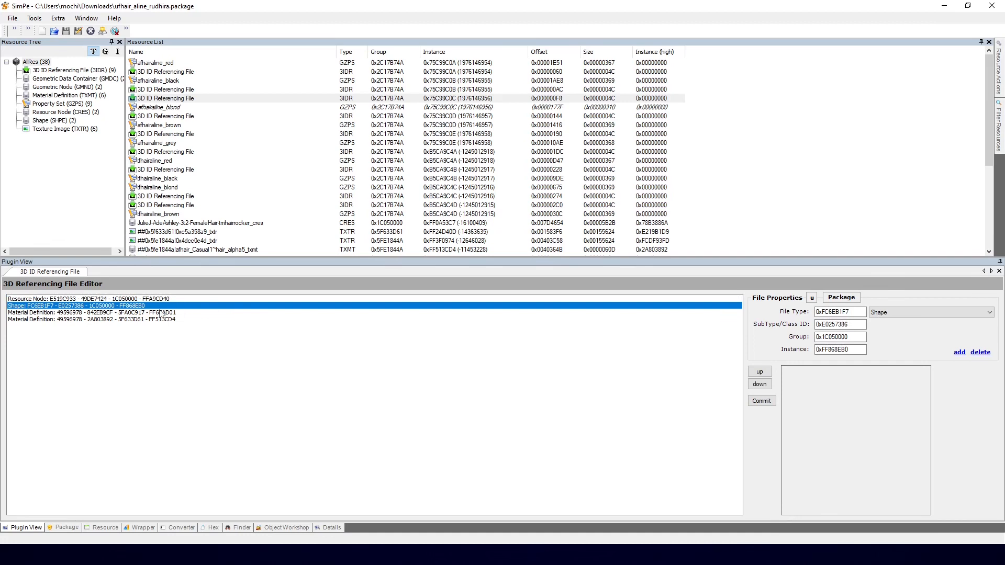
click(163, 314)
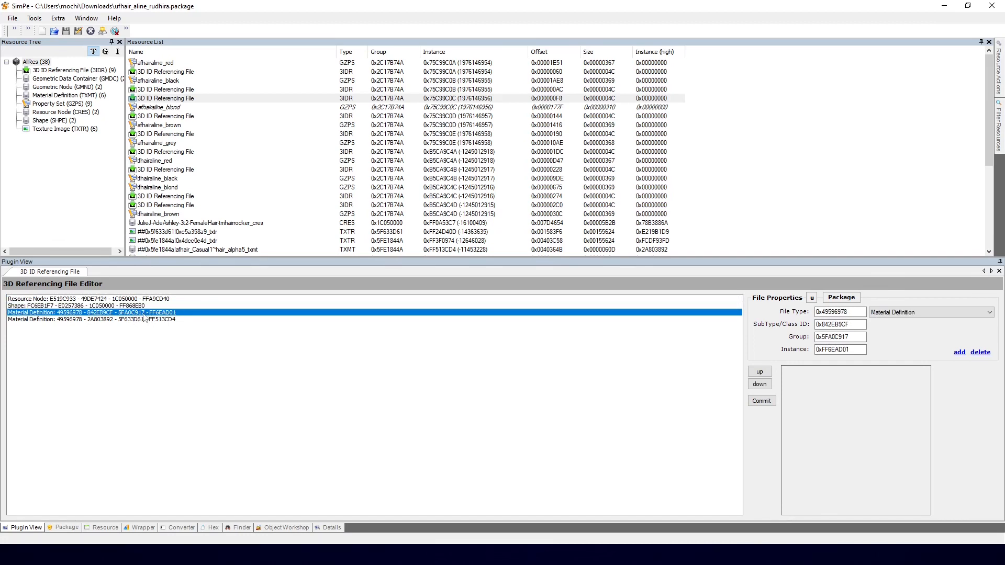
click(156, 320)
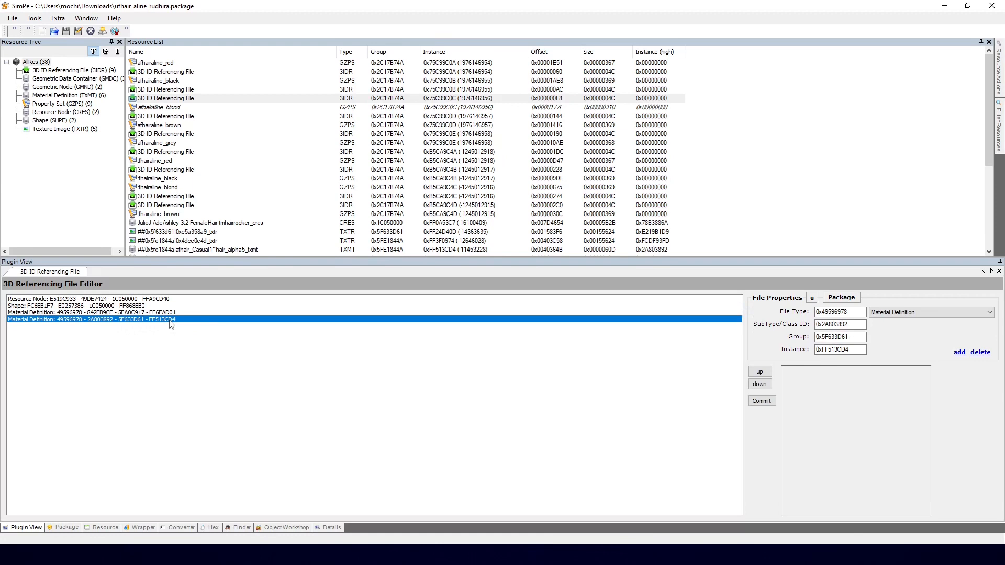
Compare afhairaline_blond's resourcekeyidx and shapekeyidx properties with the entry positions in its matching 3D ID Referencing File.
click(165, 108)
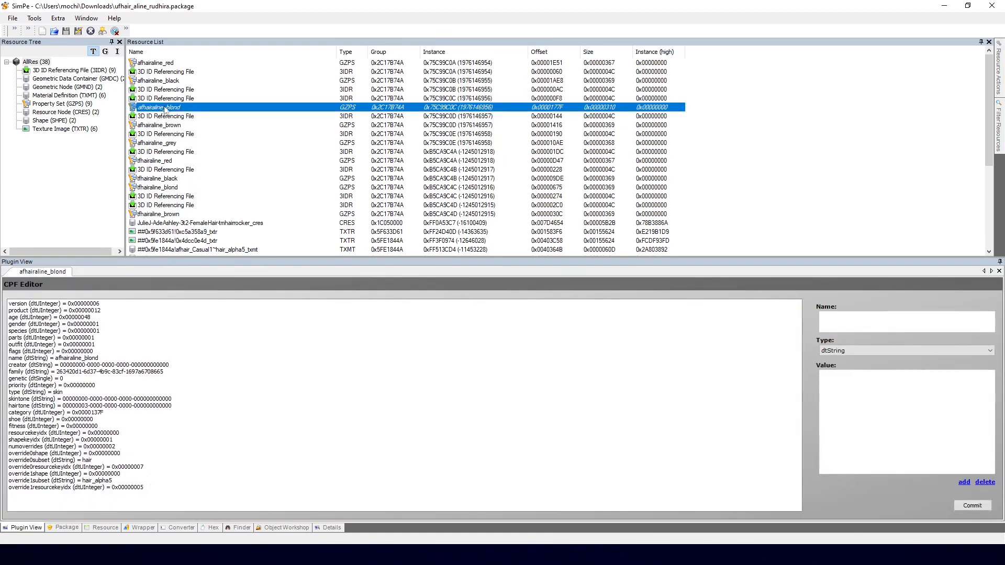
click(87, 434)
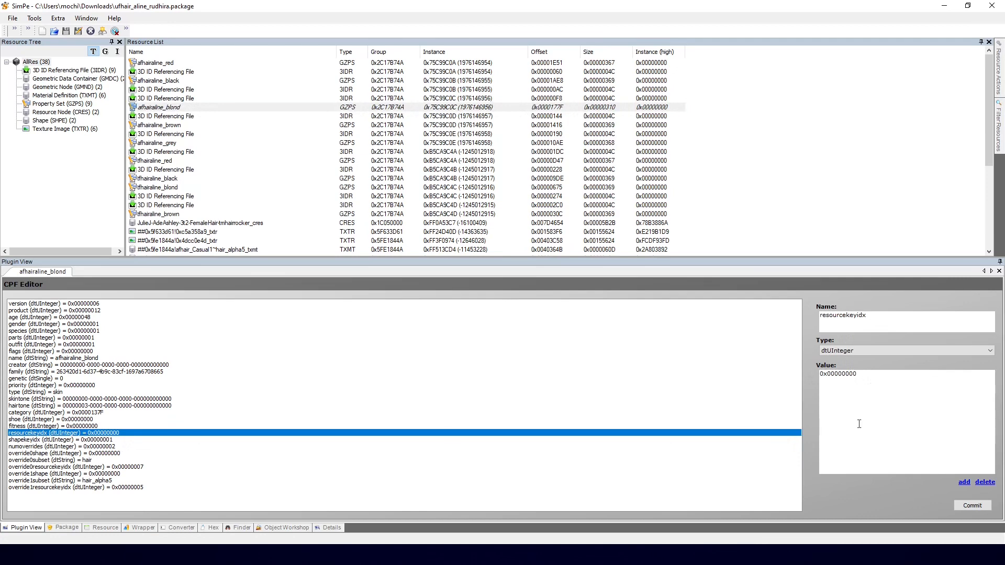
key(Down)
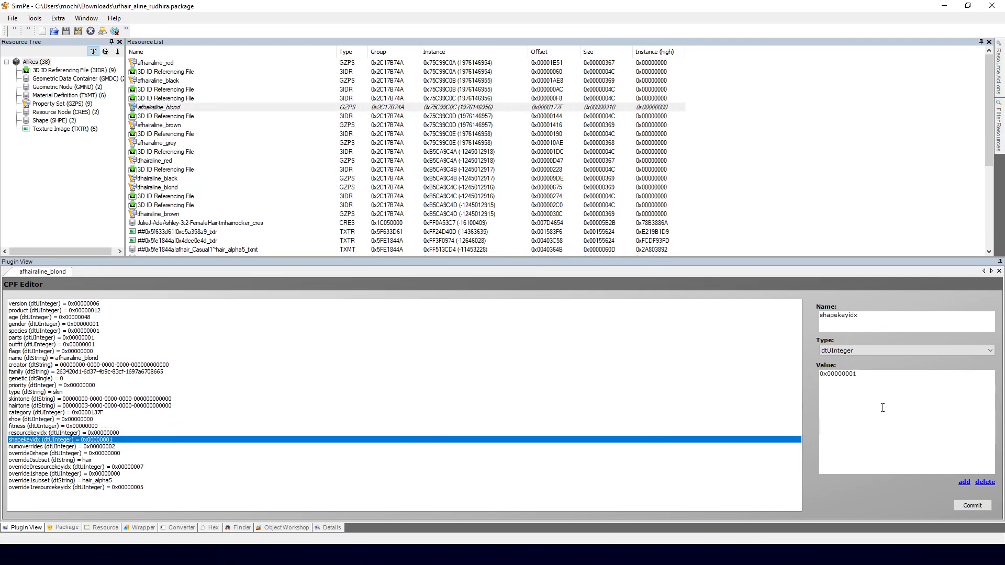
click(173, 99)
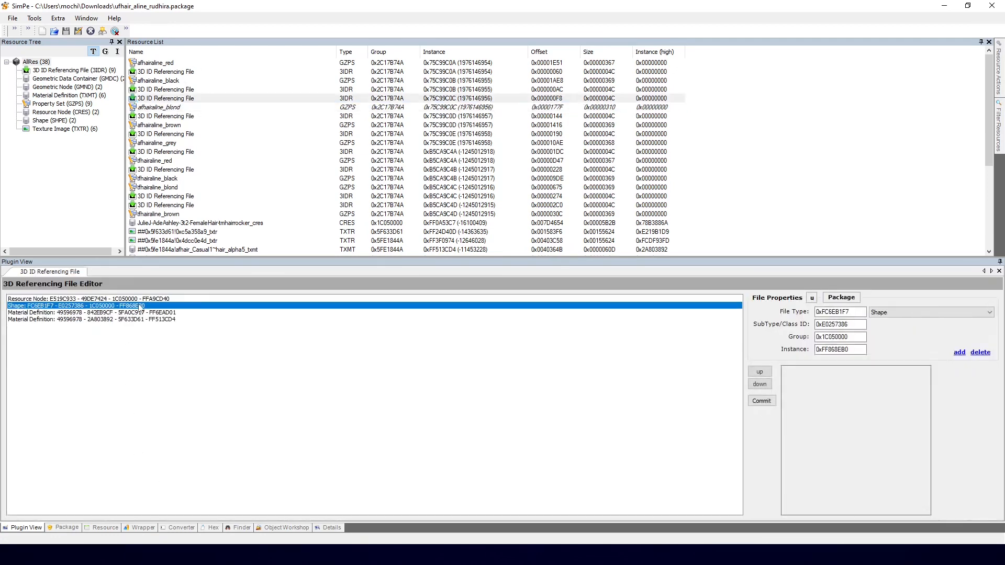
click(169, 108)
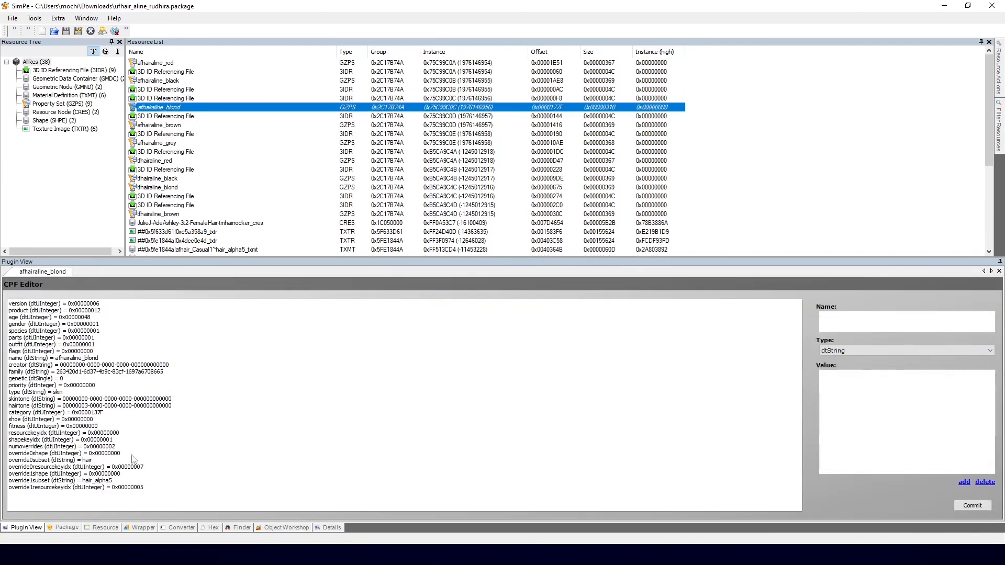
click(107, 434)
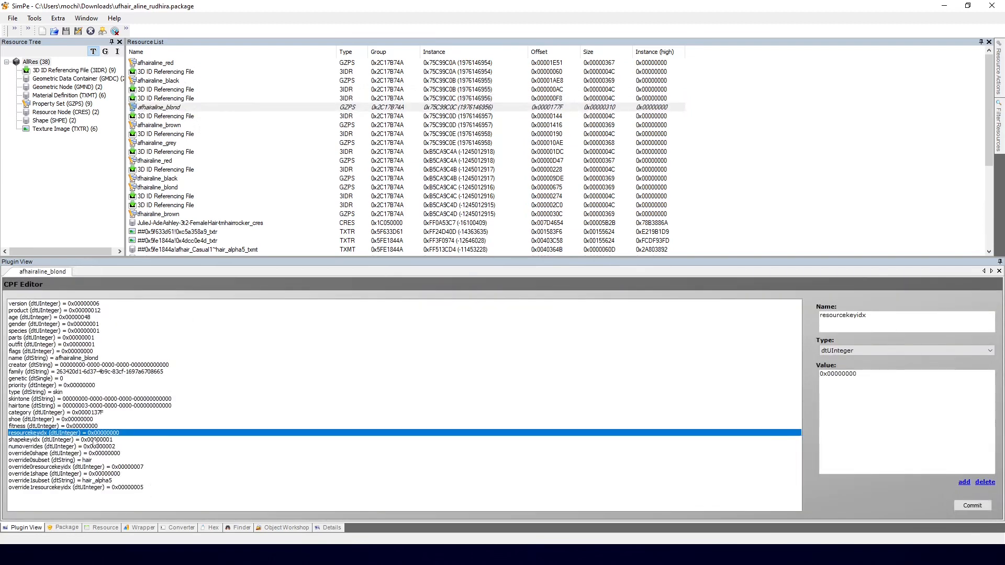
click(96, 440)
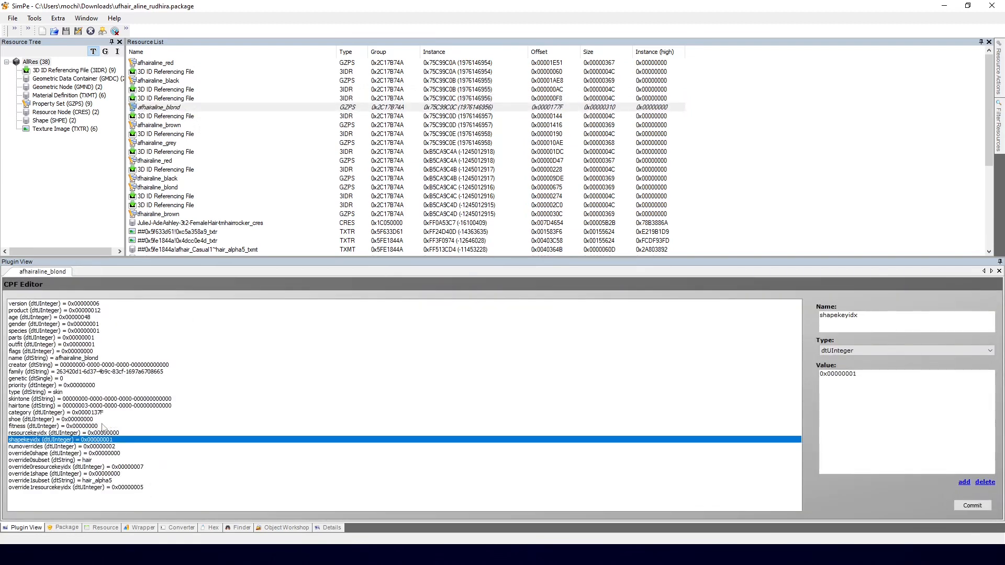
Set override0resourcekeyidx to 2 and override1resourcekeyidx to 3 in afhairaline_blond, matching its 3D ID Referencing File, and commit the changes.
click(116, 468)
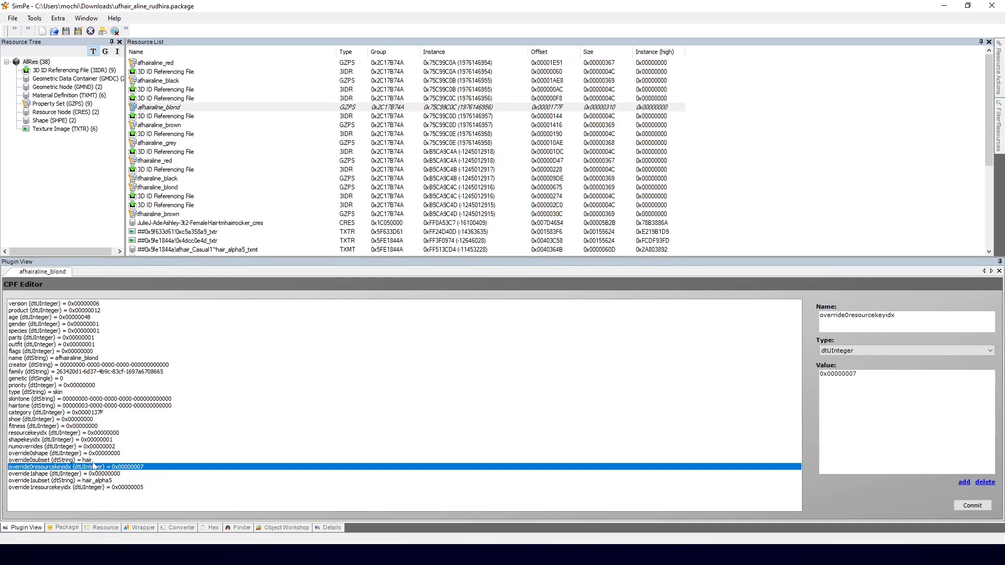
click(168, 99)
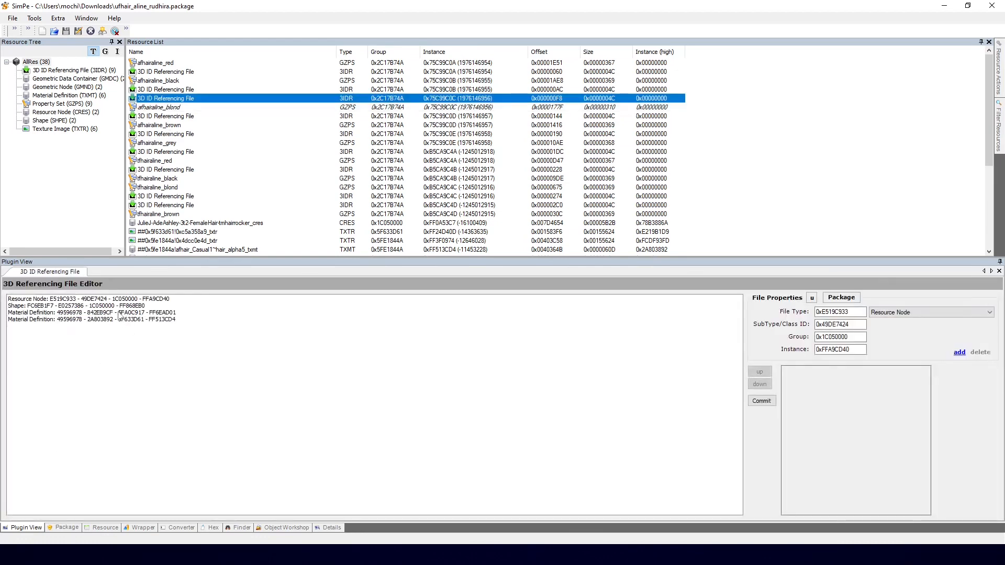
click(120, 312)
click(179, 107)
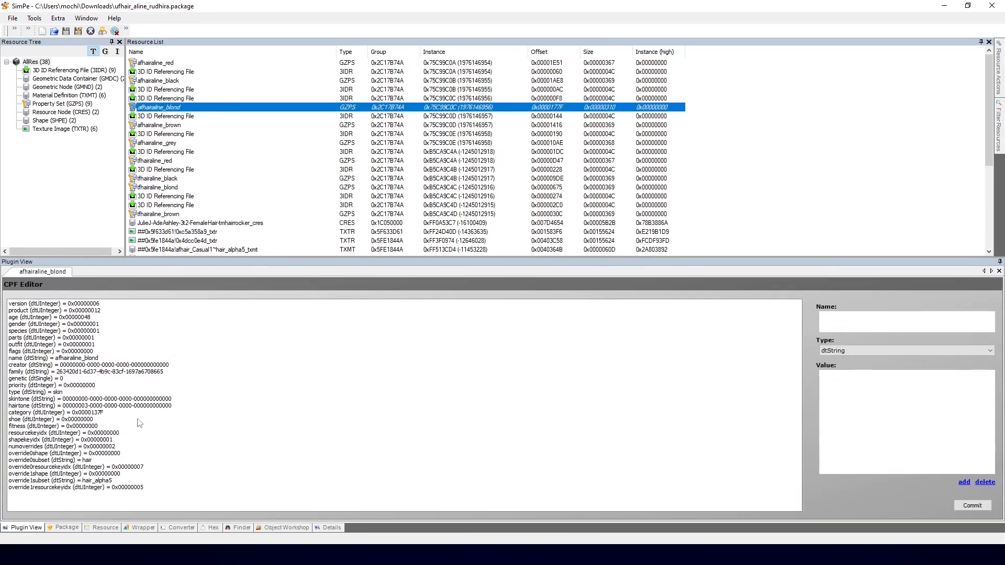
click(123, 467)
key(ctrl+a)
text(2)
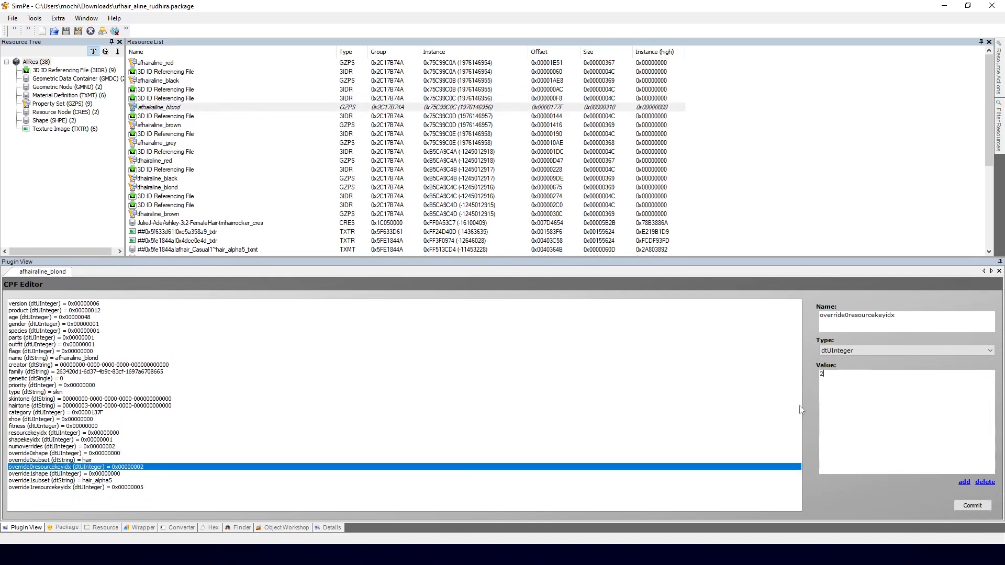
click(81, 488)
key(ctrl+a)
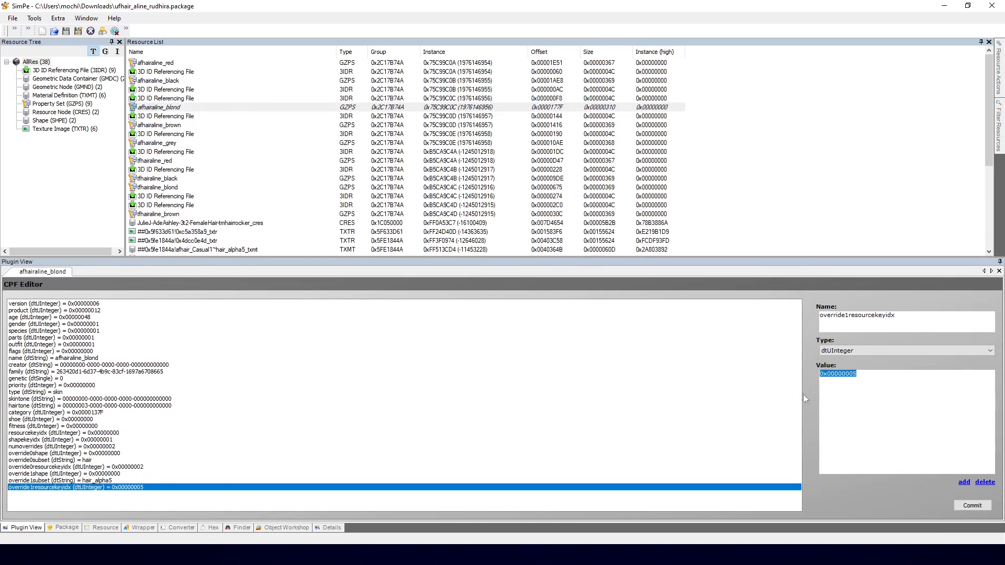
text(3)
click(969, 505)
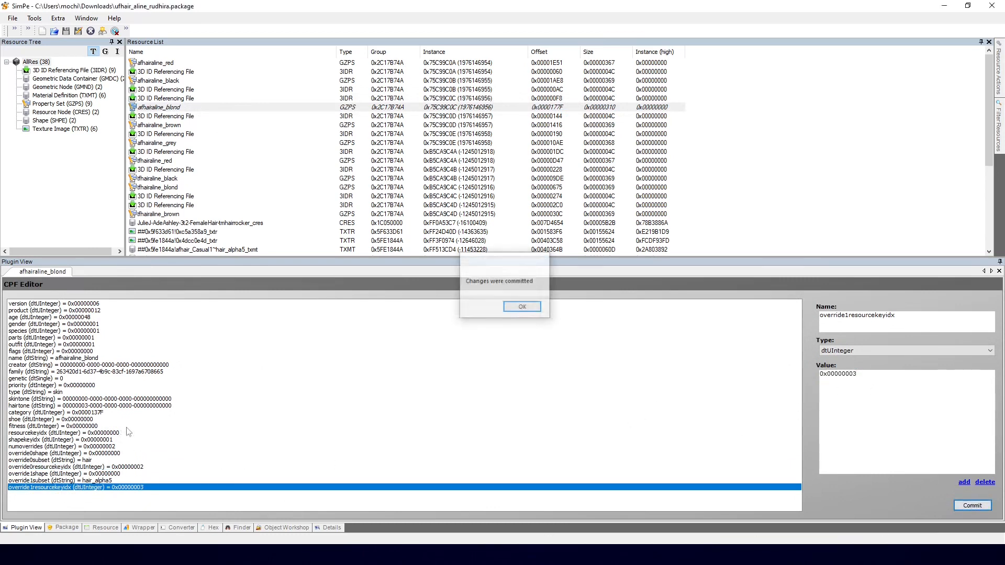
key(Return)
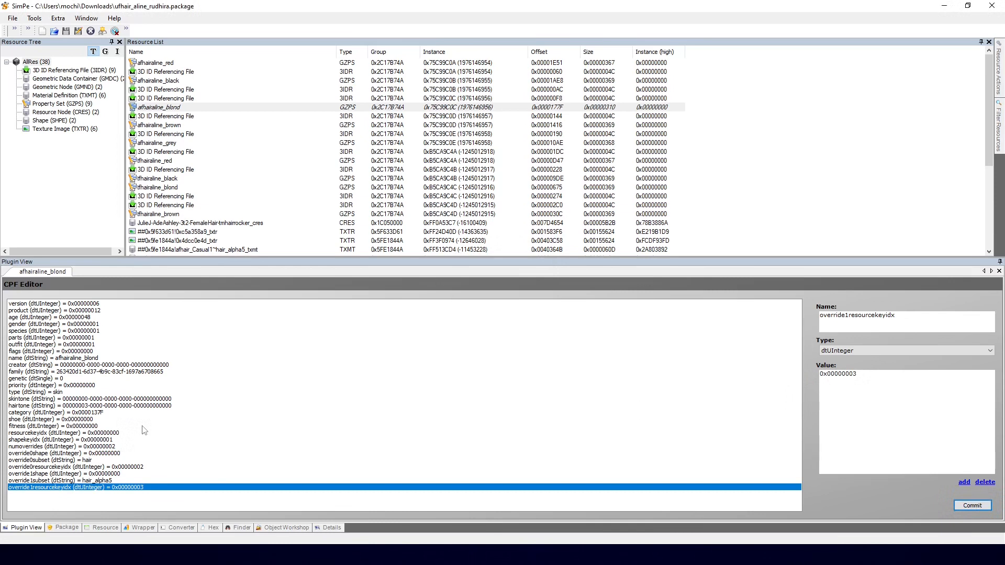
Recheck both override resource key indexes of afhairaline_blond against the four entries in its 3D ID Referencing File.
click(136, 468)
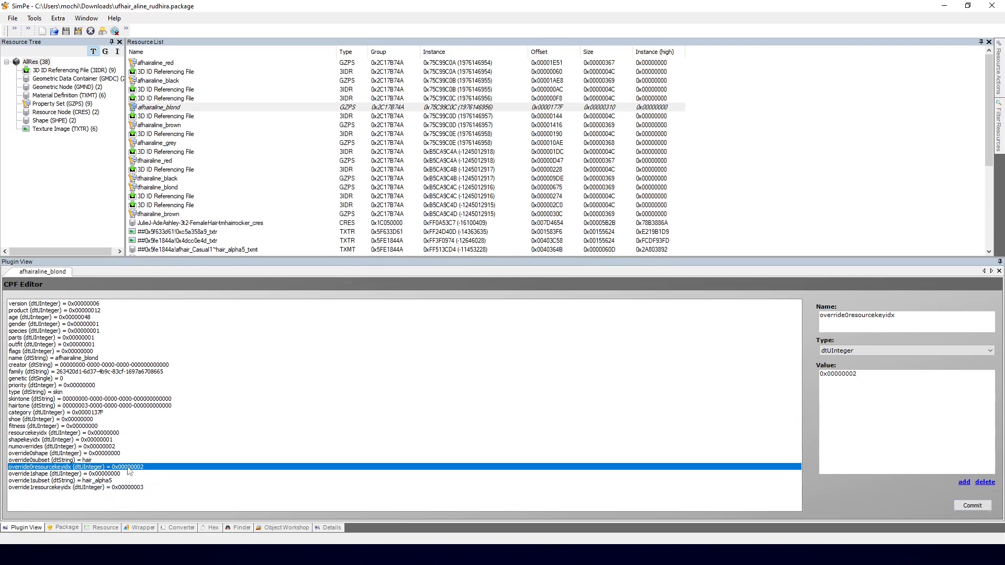
click(91, 488)
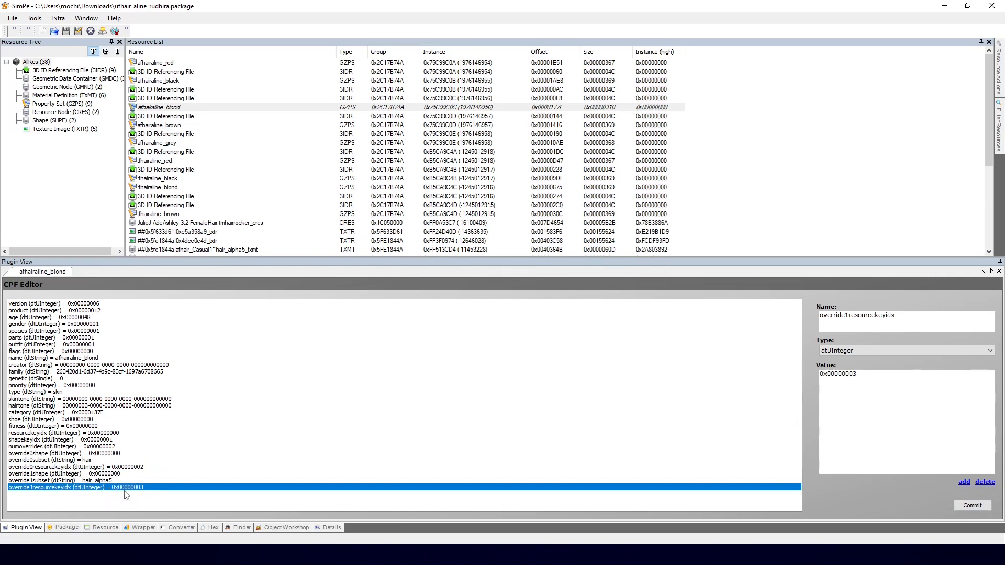
click(167, 98)
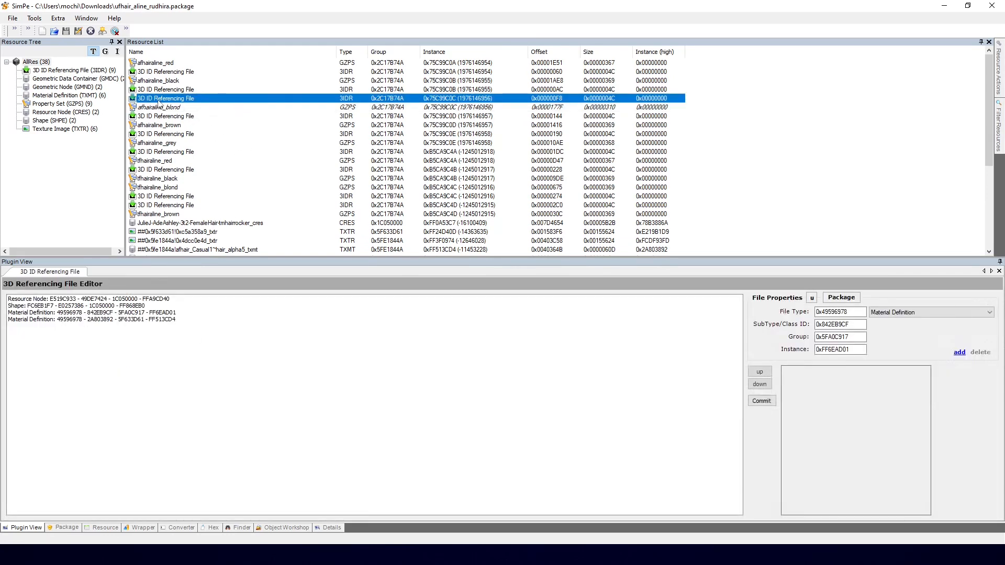
click(166, 300)
click(142, 307)
click(138, 319)
click(134, 313)
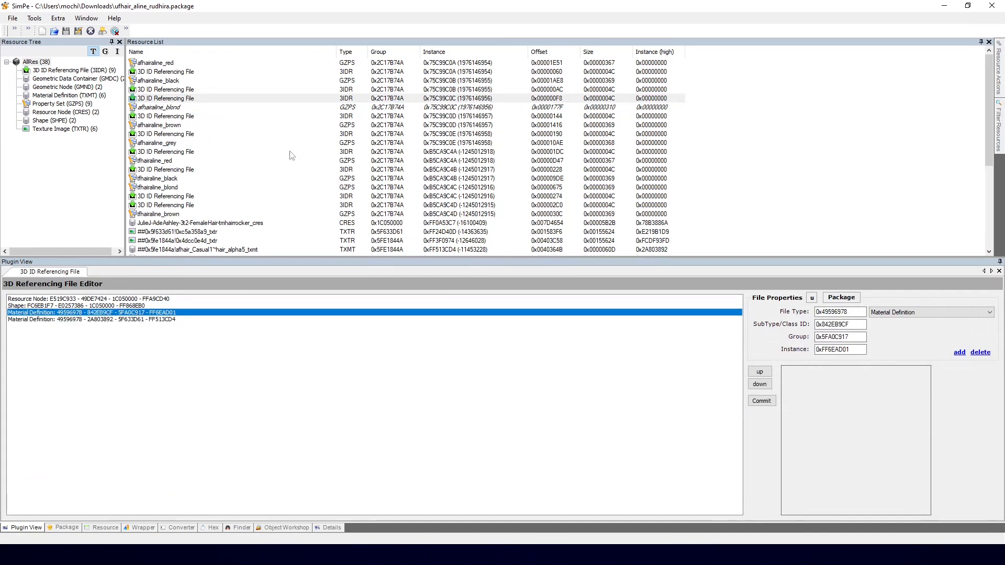
click(184, 108)
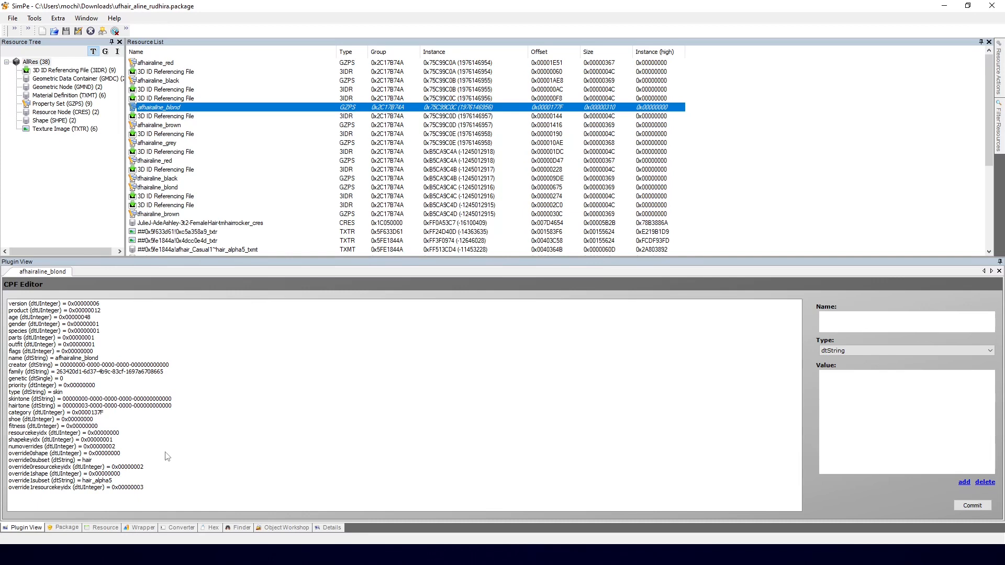
Show only the Property Set resources and sort them by name.
click(86, 104)
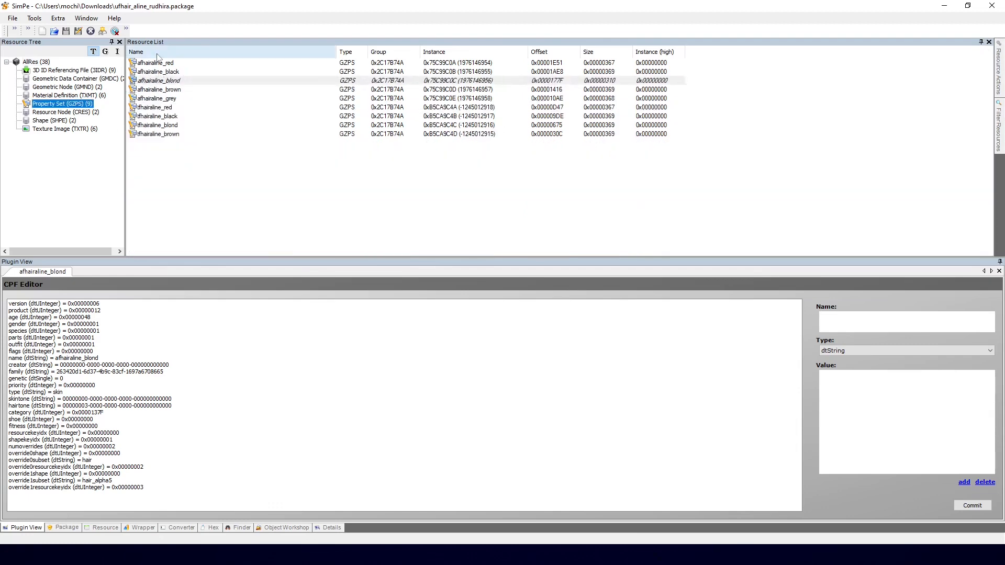
click(160, 52)
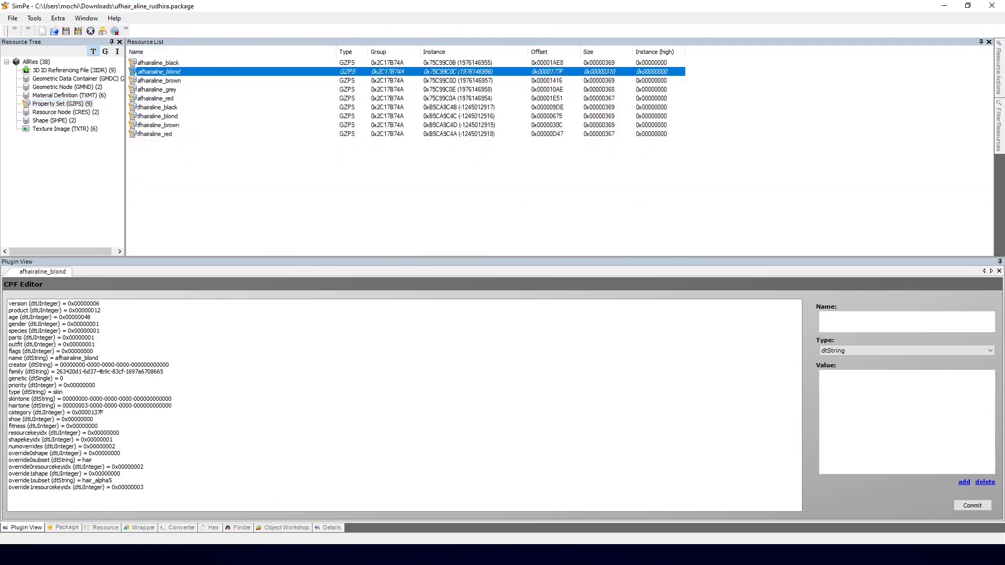
key(alt+Tab)
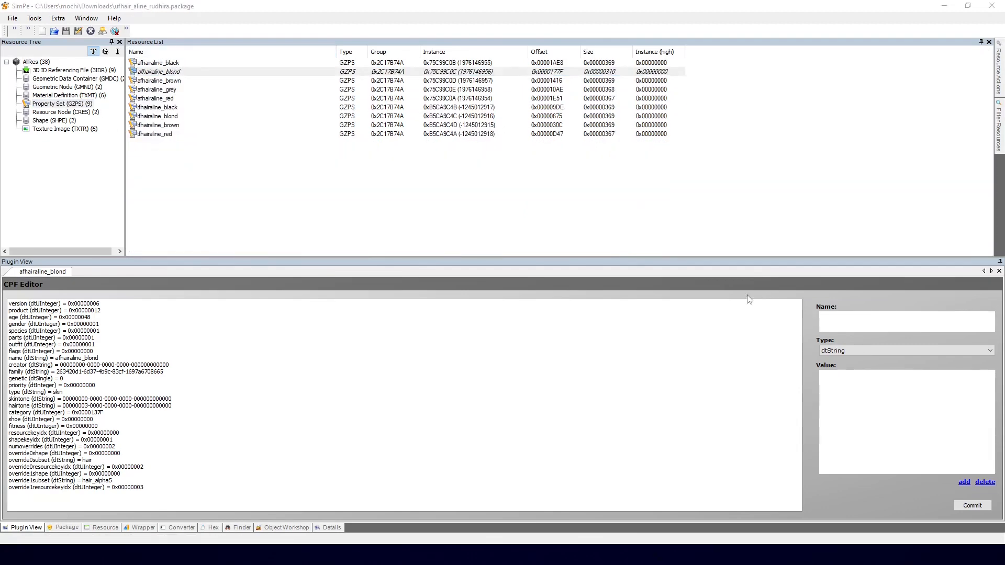
Set both the numoverrides and override0resourcekeyidx properties of afhairaline_black to 2.
click(167, 63)
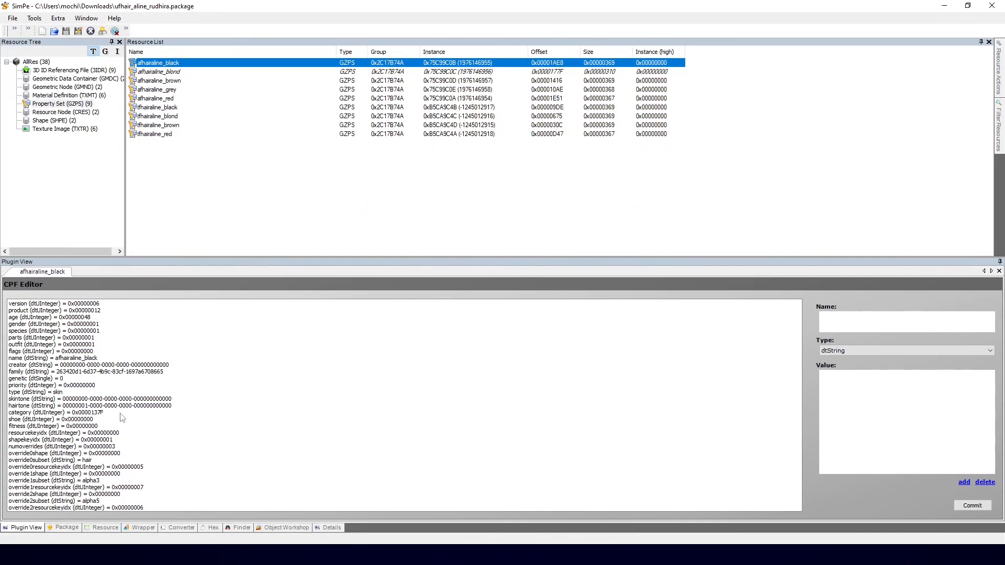
click(122, 447)
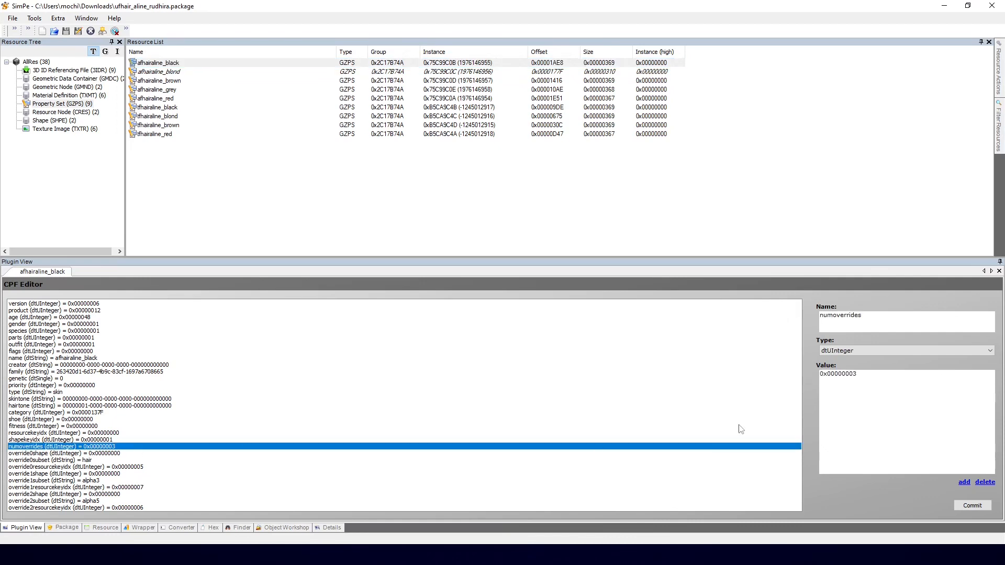
click(905, 399)
text(2)
click(101, 467)
click(851, 424)
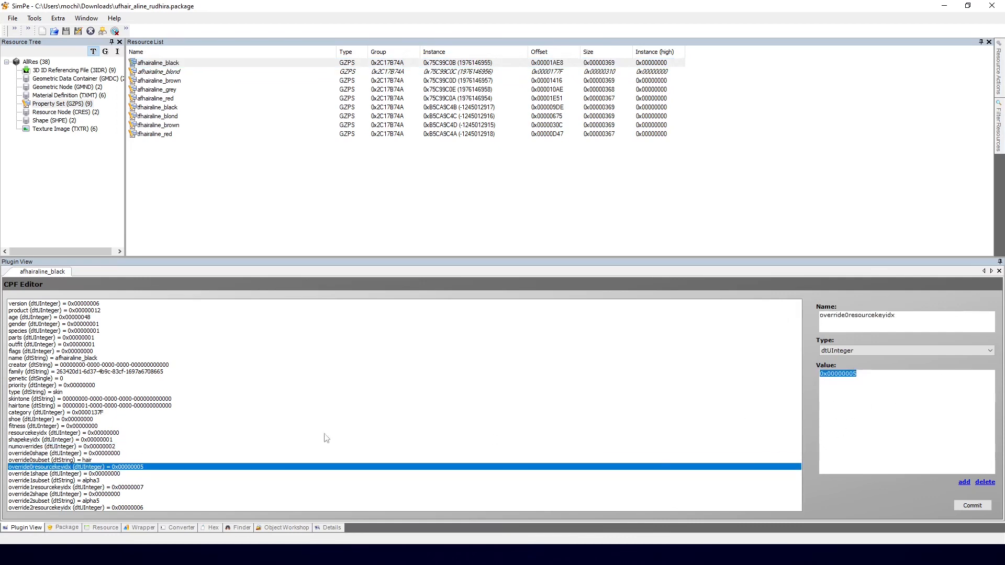
text(2)
Set override1subset to hair_alpha5 and override1resourcekeyidx to 3 in afhairaline_black.
click(97, 481)
text(hair_a)
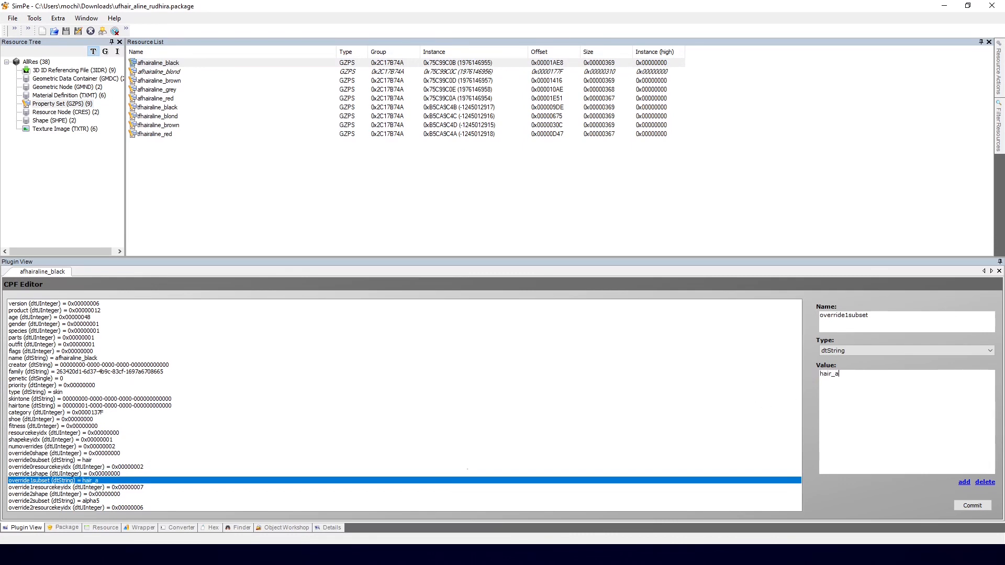
text(lpha5)
click(135, 487)
click(878, 433)
text(3)
Delete override2shape, override2subset and override2resourcekeyidx from afhairaline_black and commit the changes.
click(296, 494)
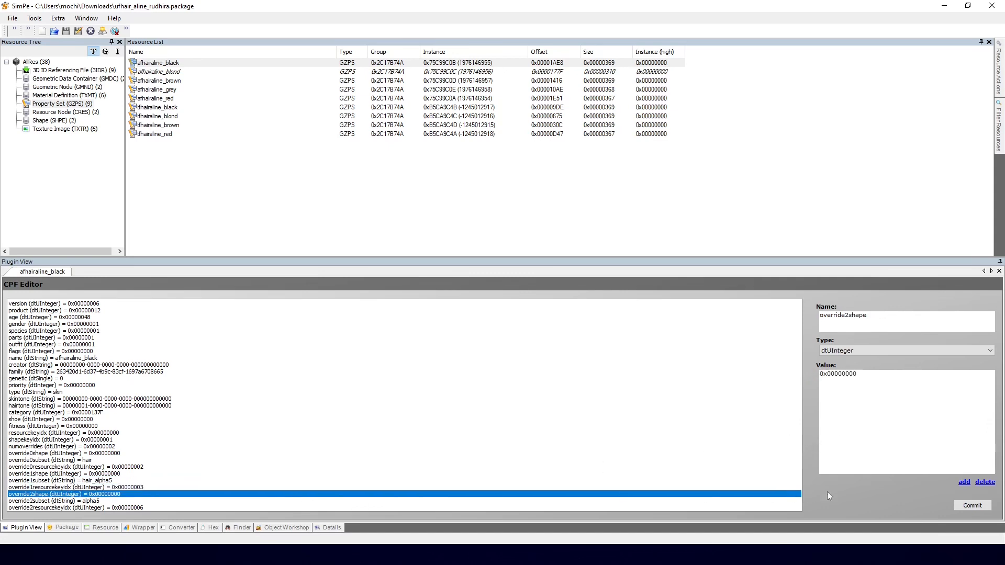
click(983, 482)
click(143, 494)
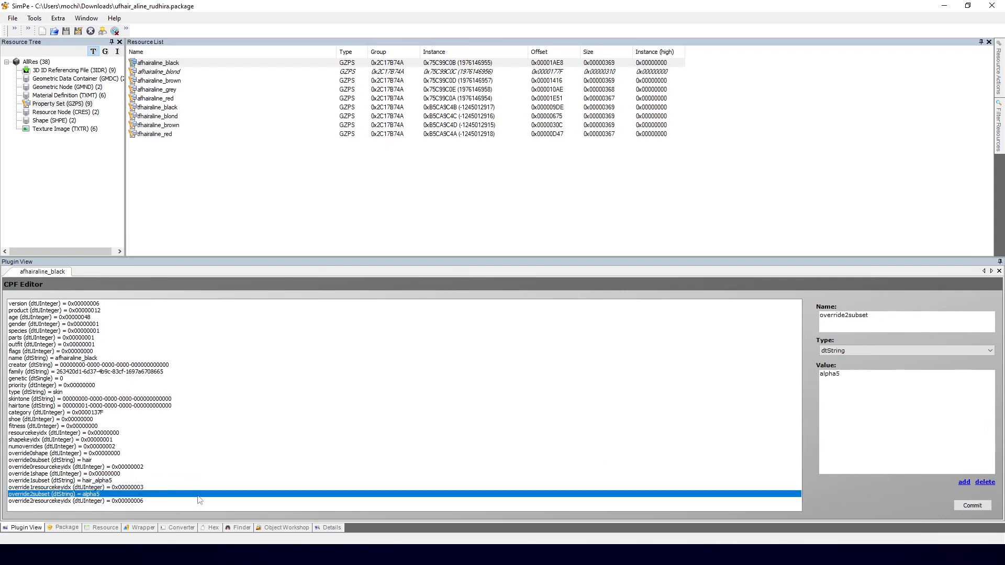
click(984, 482)
click(538, 495)
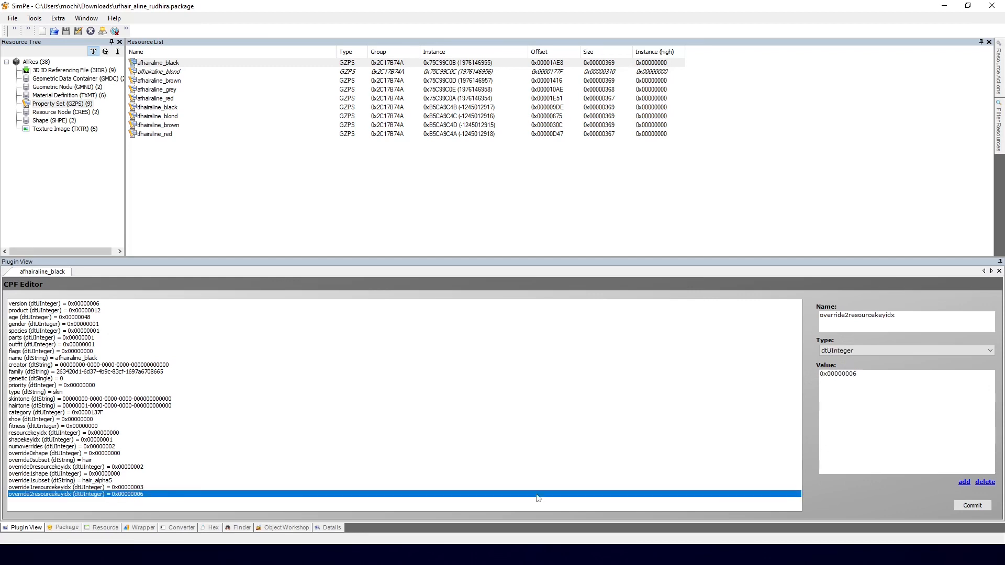
click(985, 482)
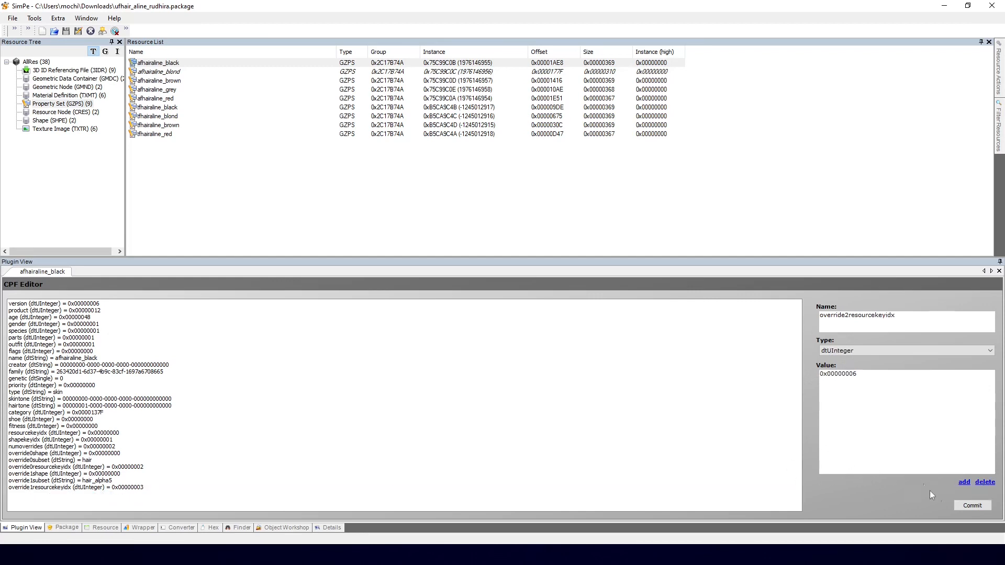
click(973, 505)
key(Return)
click(110, 448)
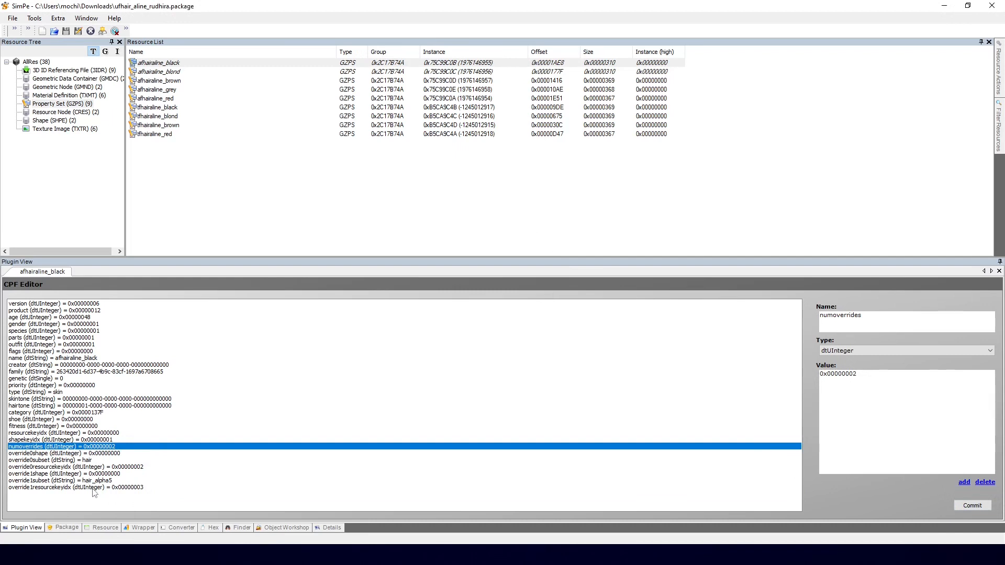
click(93, 488)
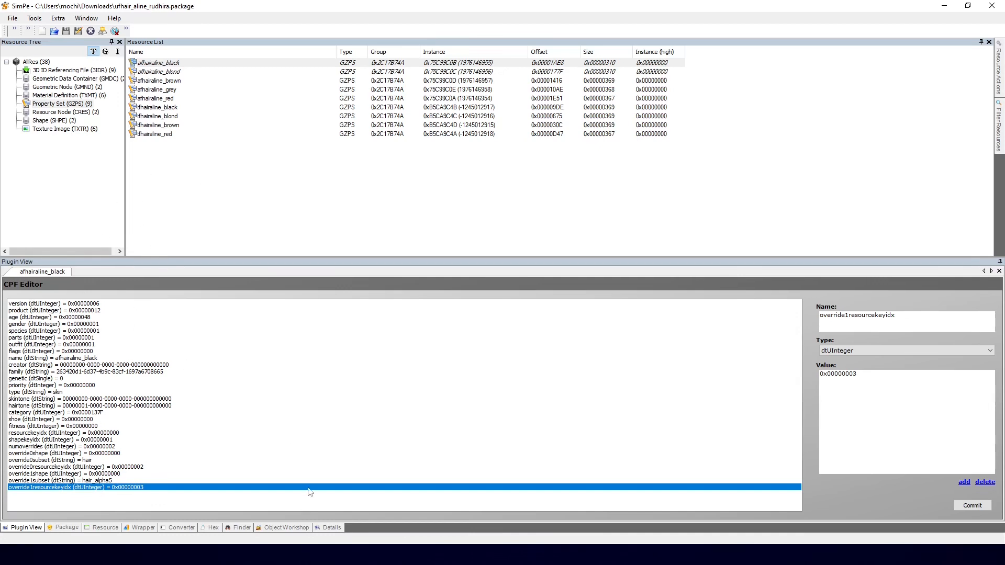
Extract the afhairaline_black property set to the Downloads folder as "property set".
right_click(171, 69)
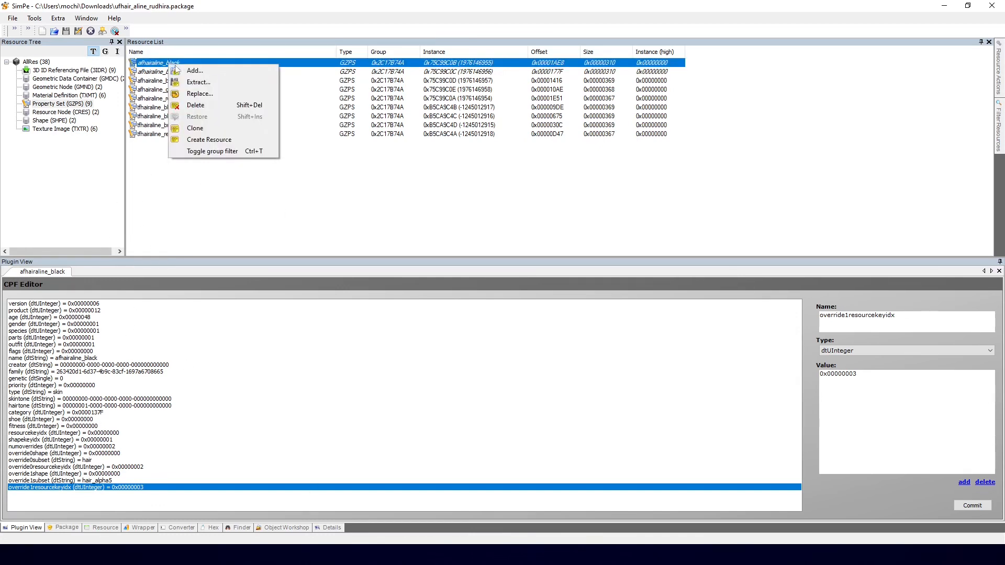
click(196, 82)
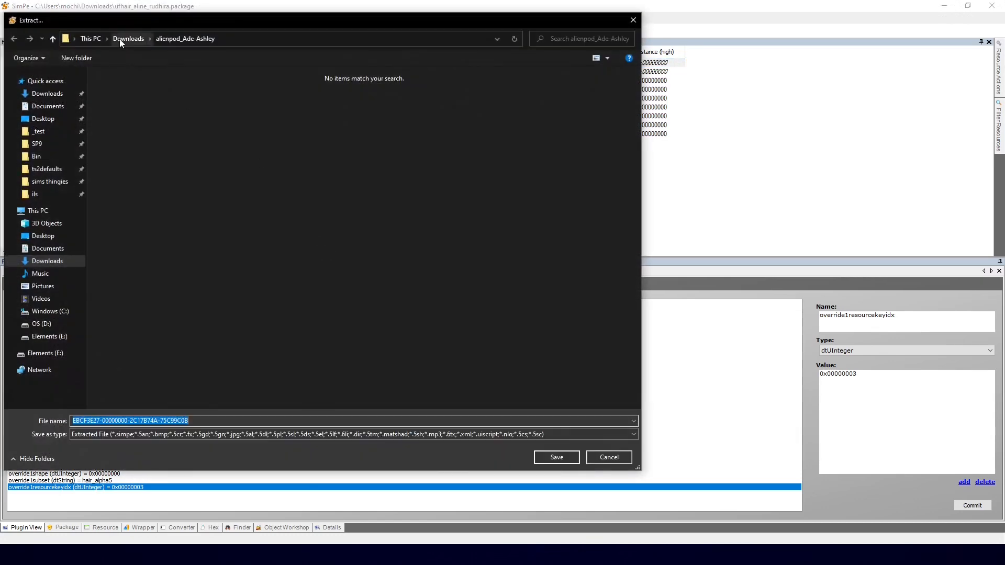
click(121, 40)
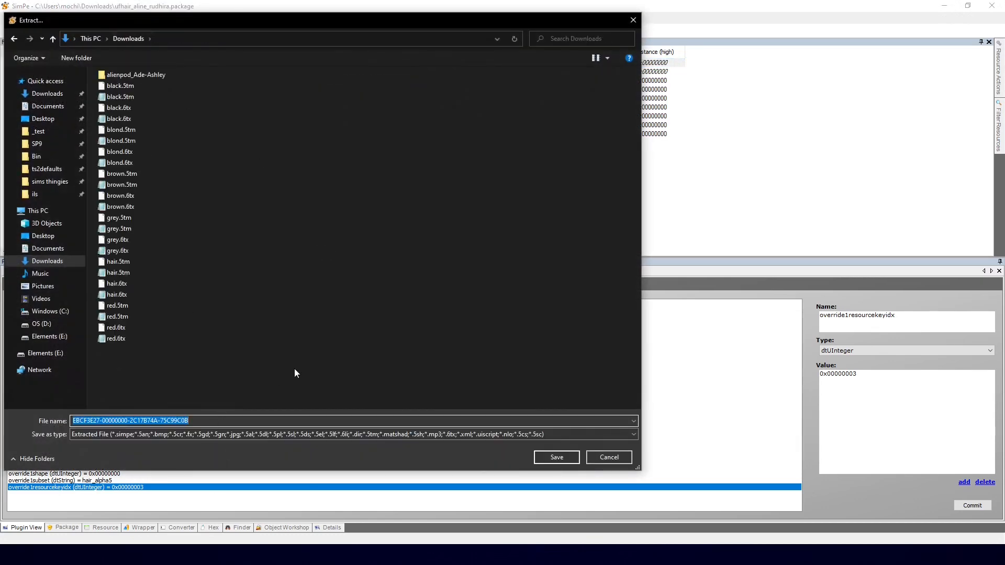
text(property se)
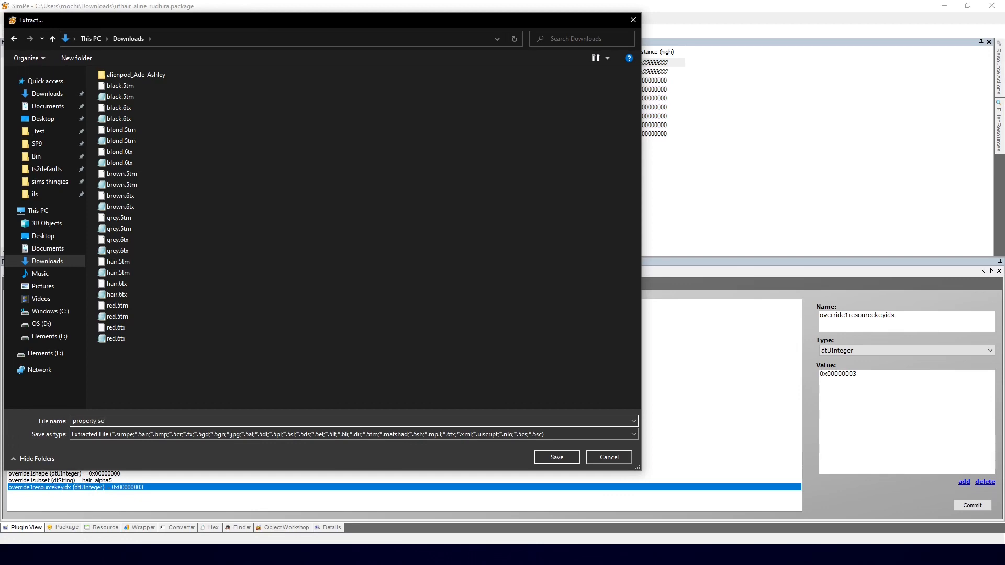
key(Return)
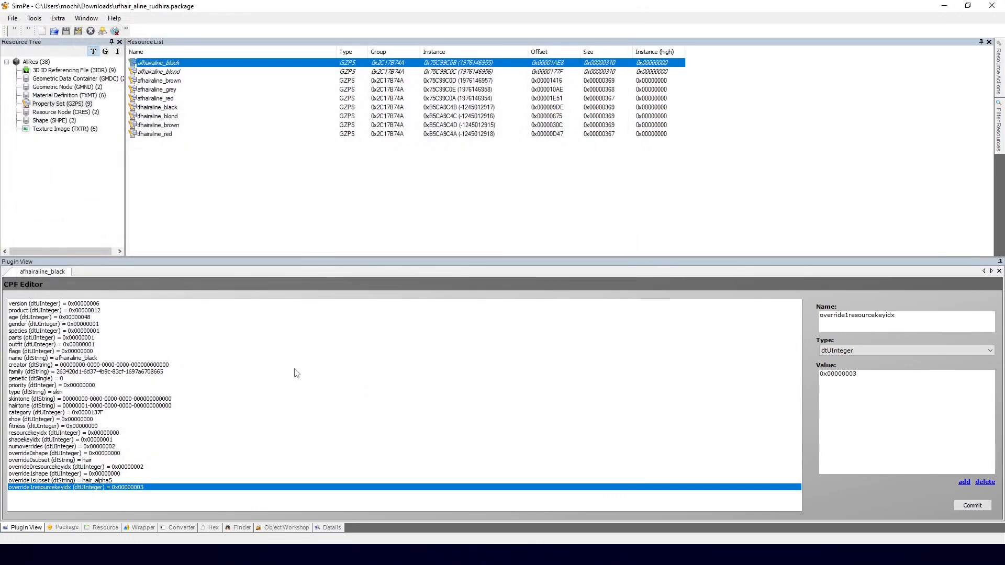
Replace the contents of afhairaline_brown with the extracted "property set" file from Downloads.
click(180, 83)
right_click(174, 82)
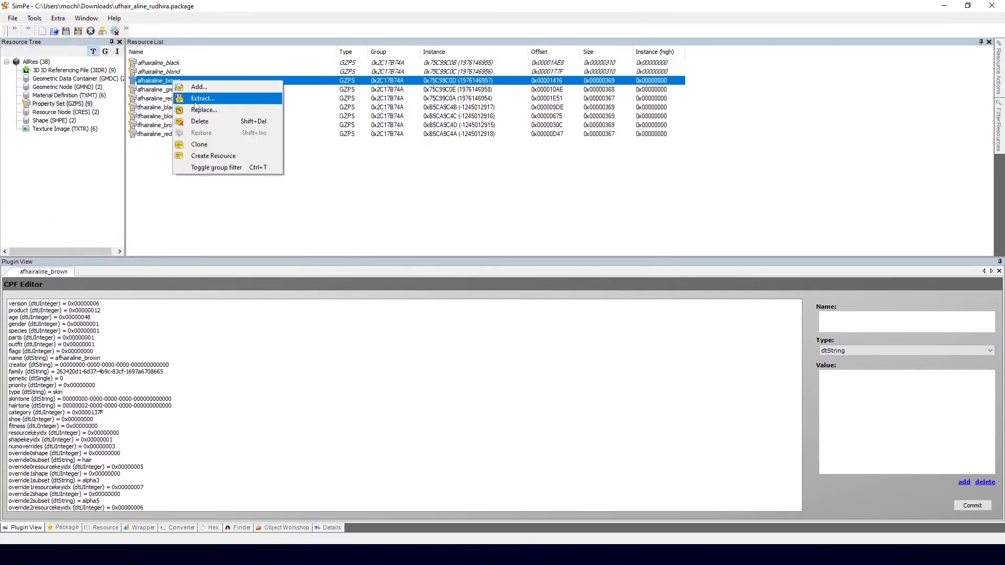
click(201, 111)
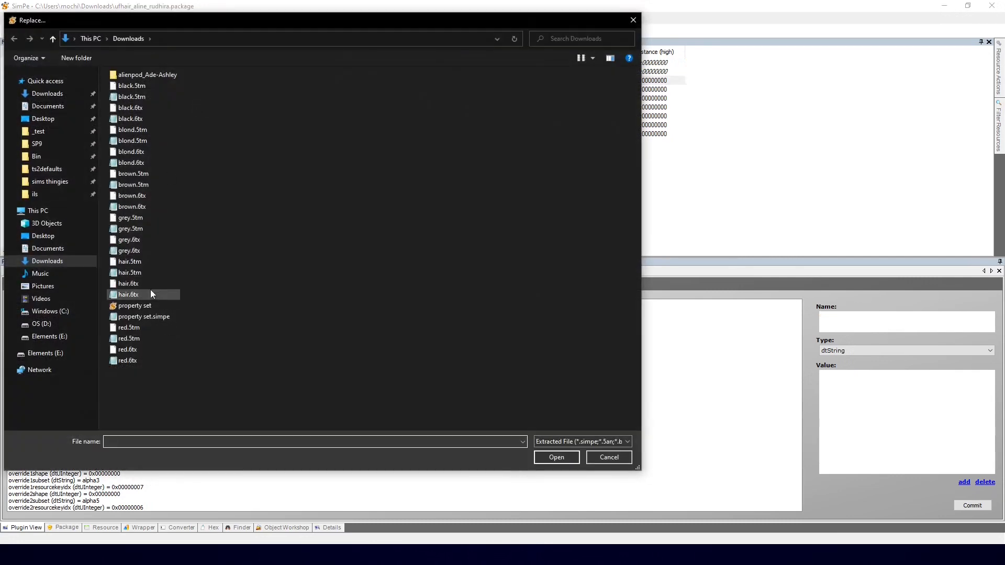
double_click(132, 306)
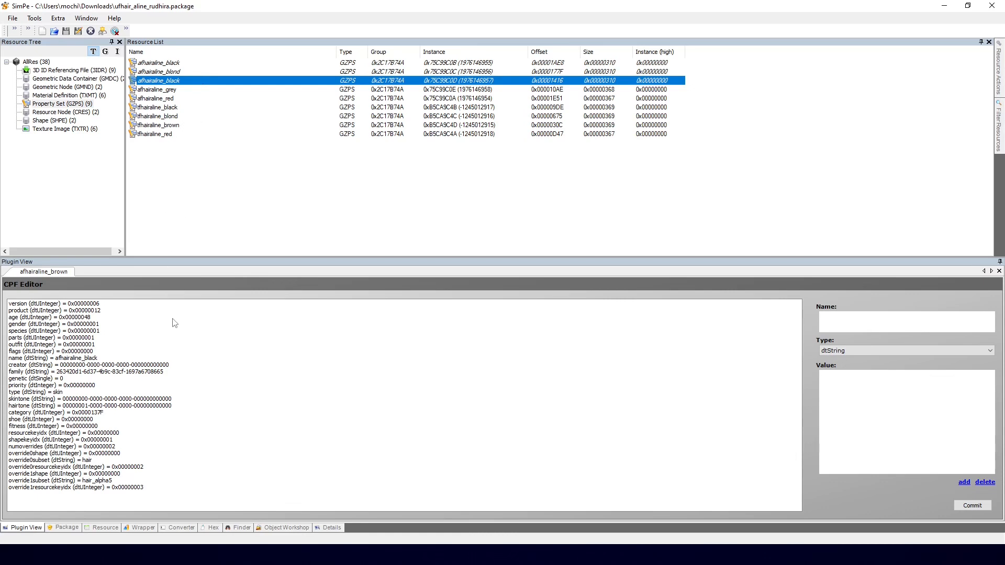
click(84, 358)
click(93, 406)
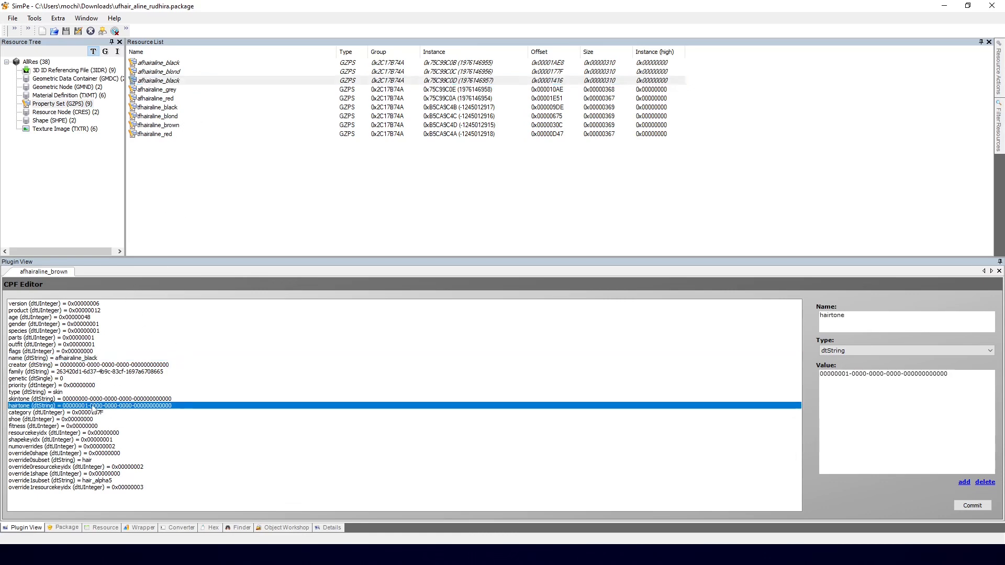
click(851, 376)
key(BackSpace)
text(2)
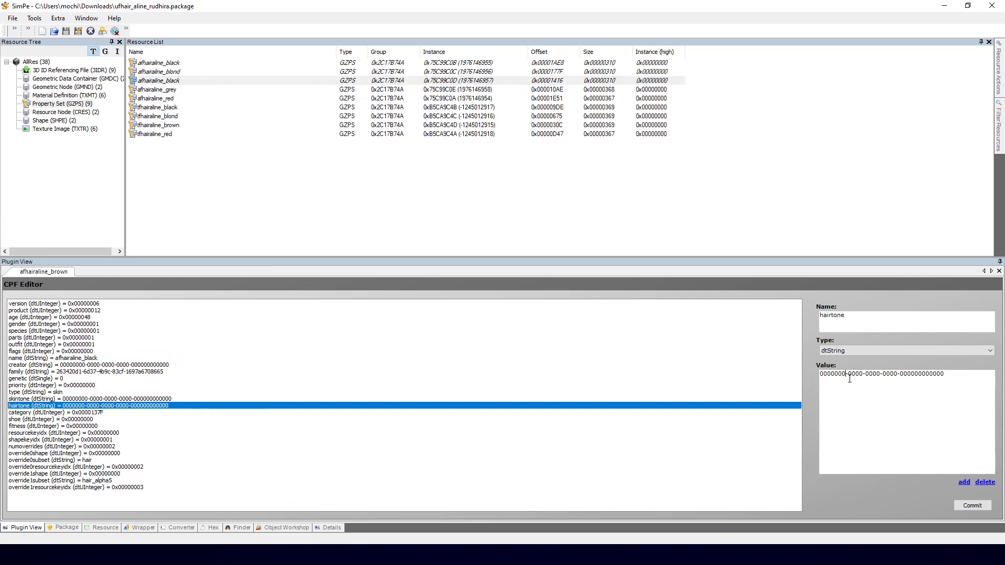
click(970, 509)
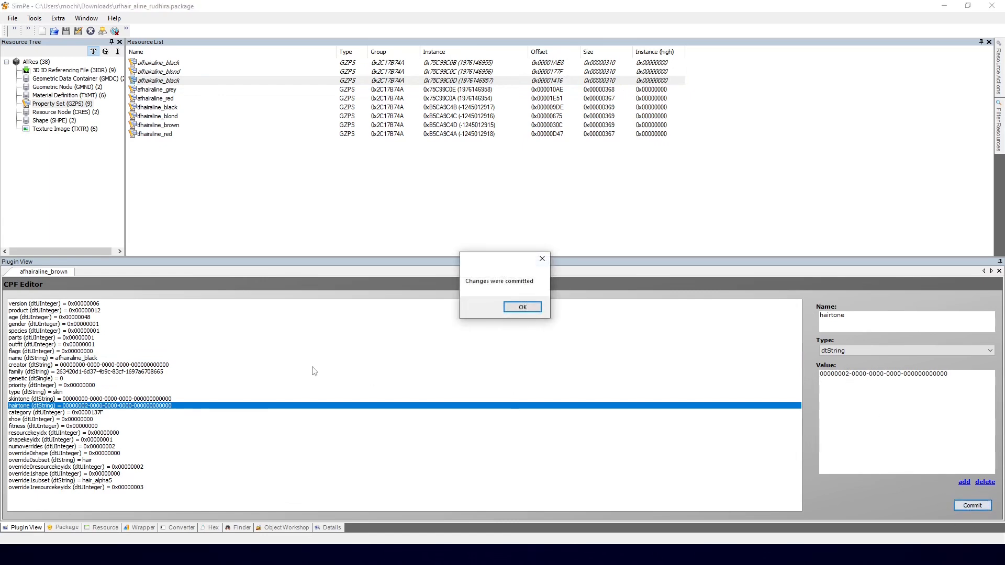
key(Return)
Set the name property of the replaced brown property set to afhairaline_brown and commit.
click(78, 359)
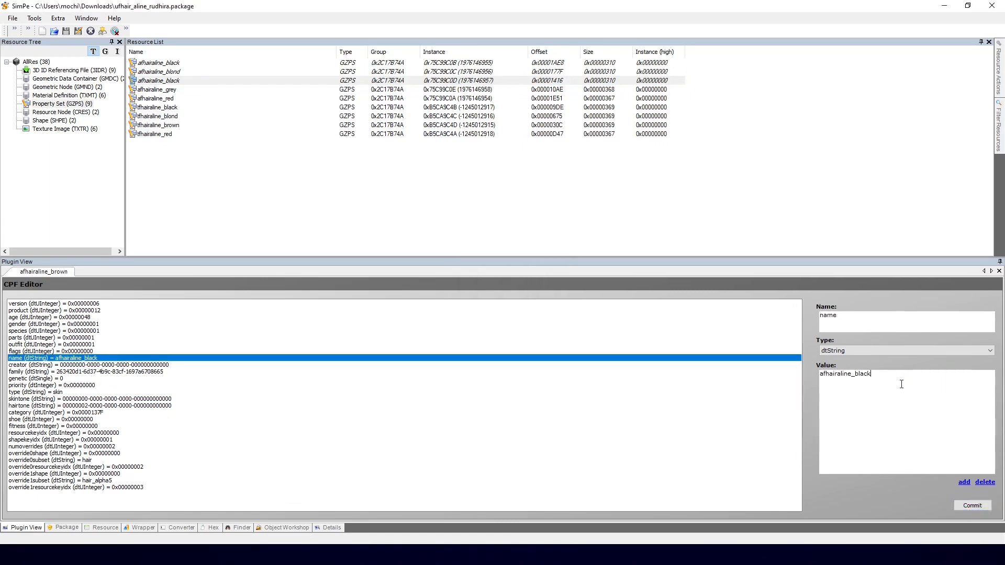
key(ctrl+shift+Left)
key(ctrl+shift+Left)
key(ctrl+shift+Right)
key(ctrl+shift+Left)
key(ctrl+shift+Right)
text(brown)
click(969, 506)
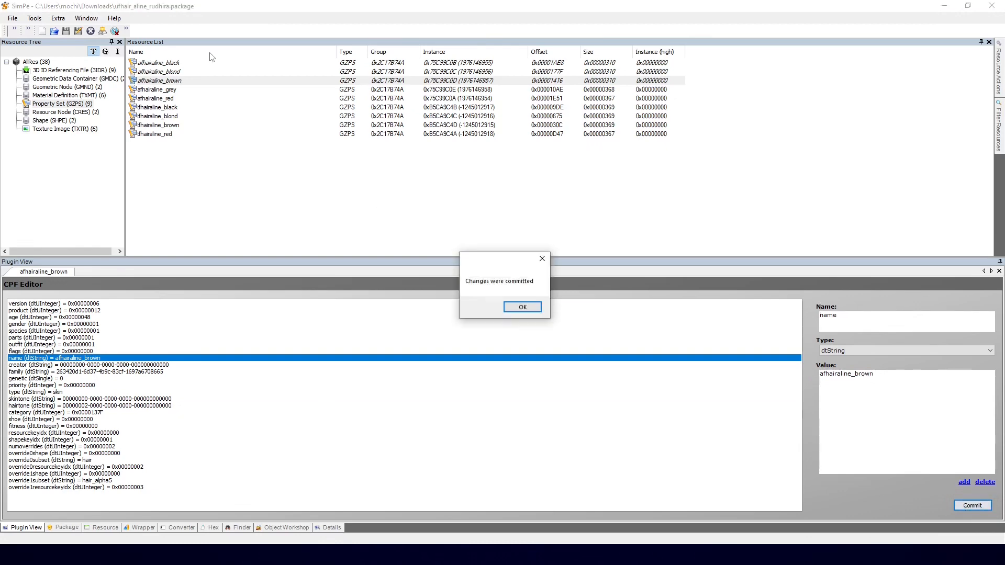
key(Return)
Replace the contents of afhairaline_red with the extracted "property set" file.
right_click(172, 100)
click(194, 117)
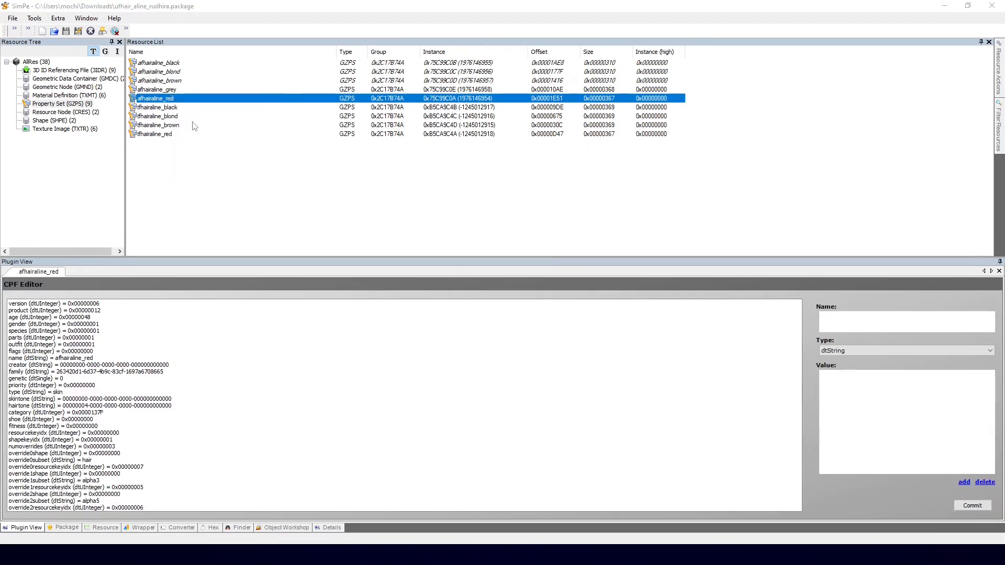
double_click(144, 316)
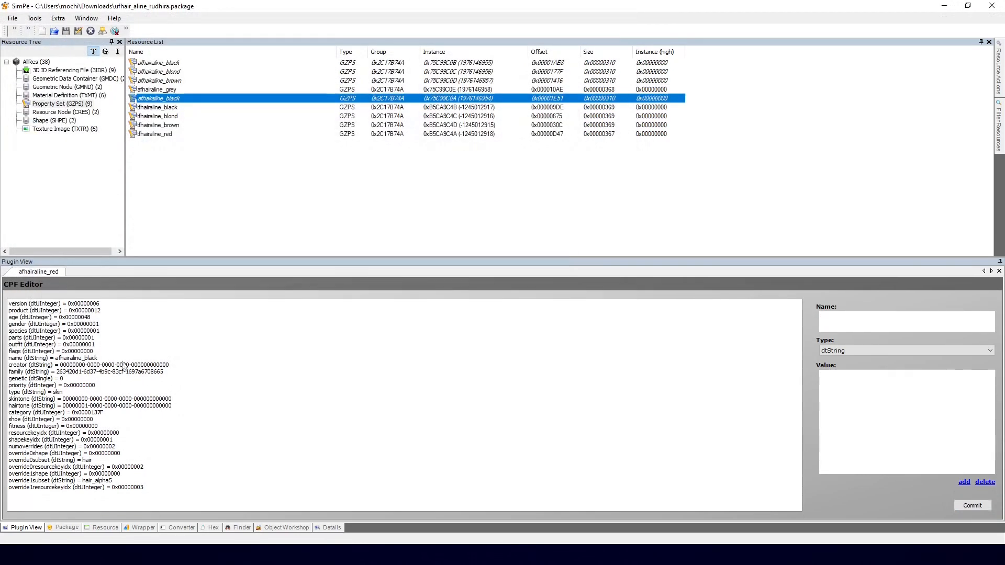
click(52, 358)
drag(855, 374, 918, 377)
text(red)
click(128, 406)
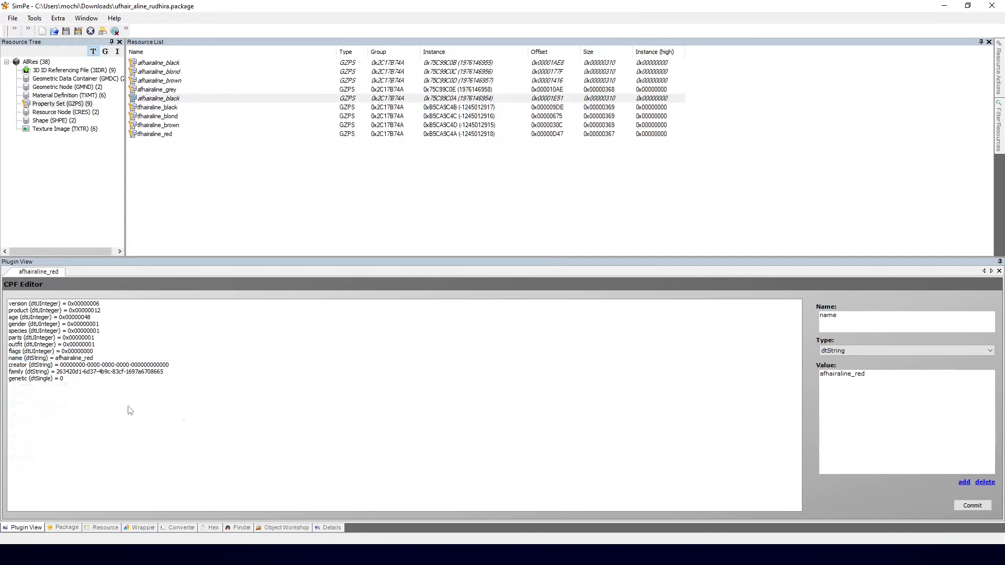
click(850, 374)
key(BackSpace)
text(4-0000-0000-0000-000000000000)
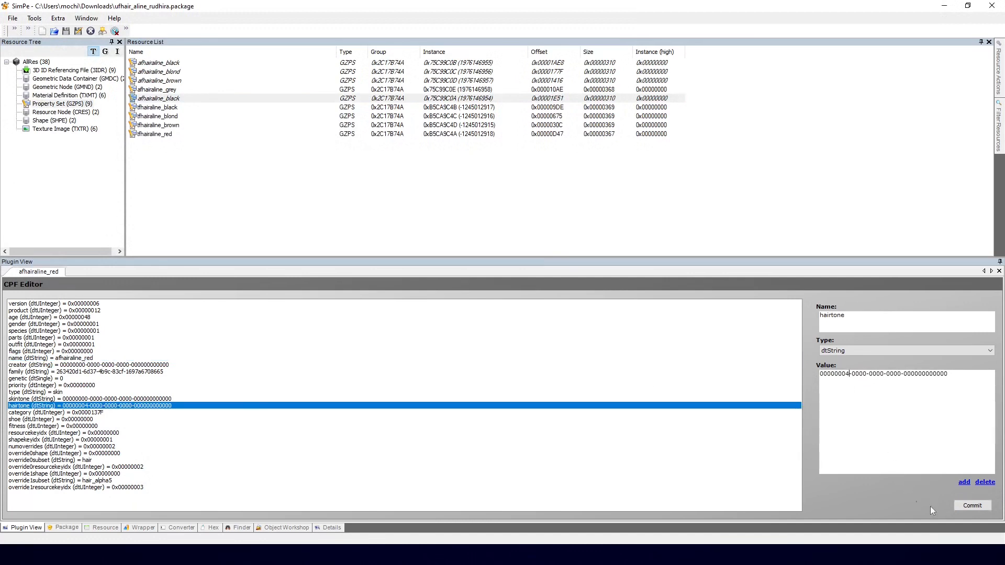
click(972, 506)
Check the age value of afhairaline_grey and replace its contents with the extracted "property set" file.
click(163, 90)
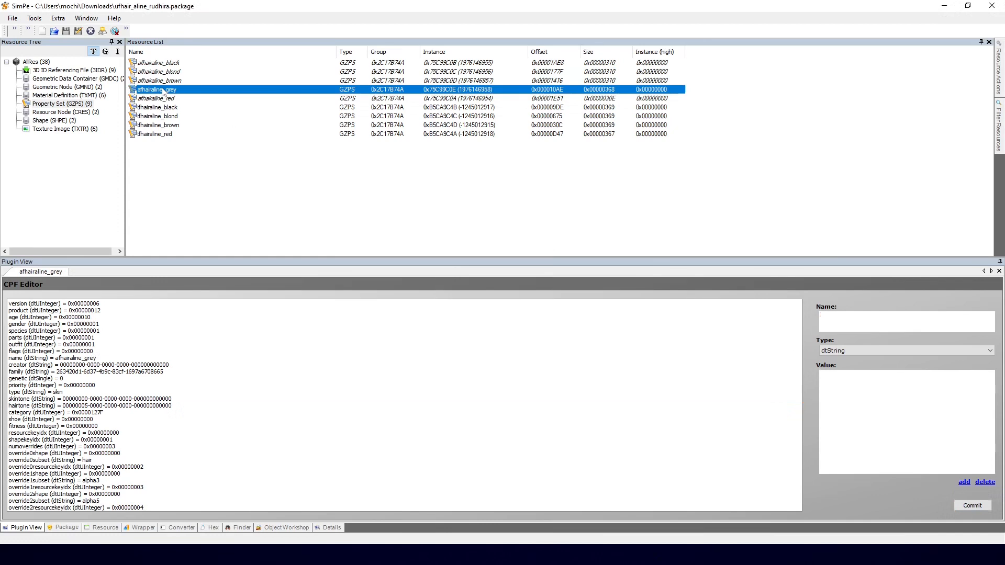
click(88, 318)
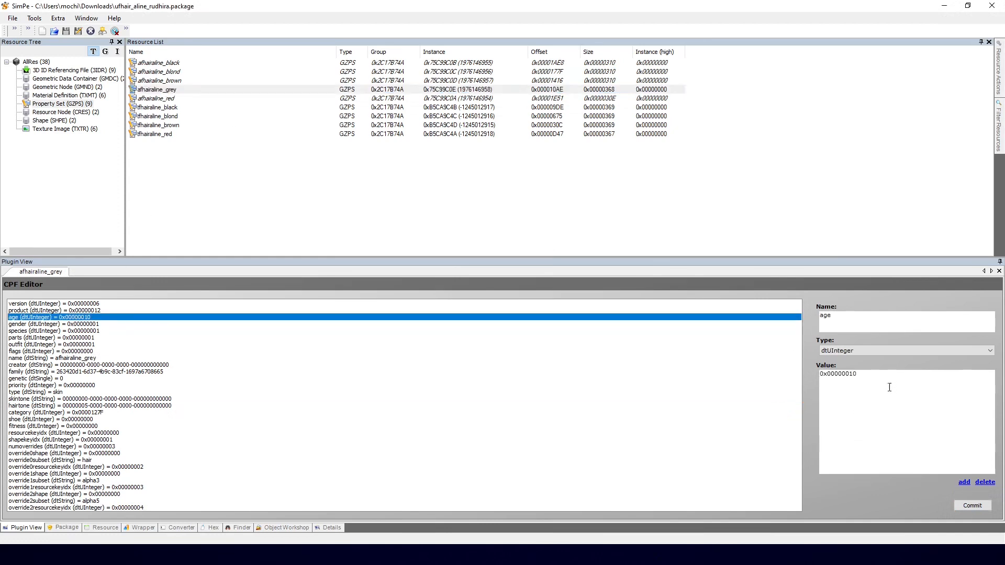
drag(889, 388, 794, 386)
right_click(174, 88)
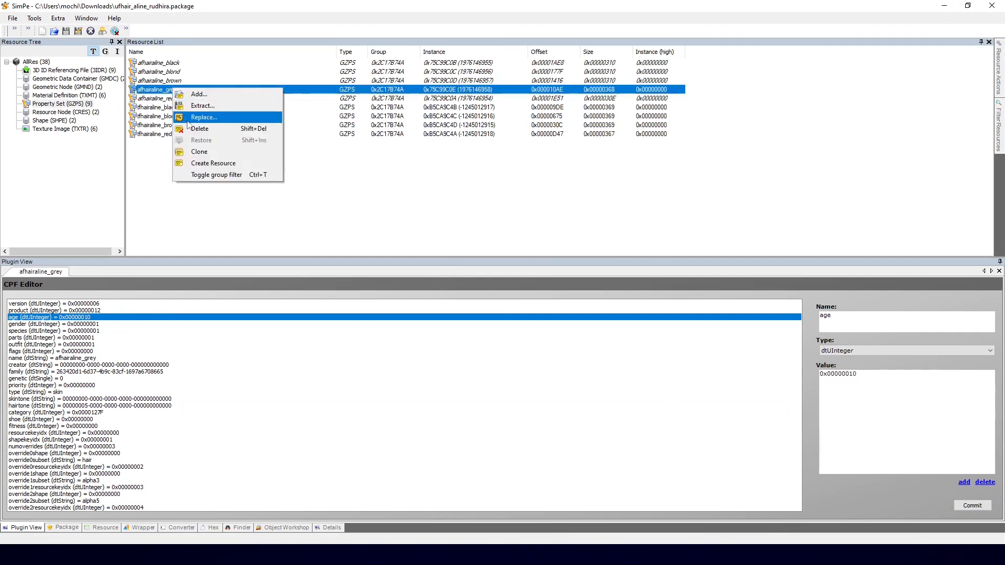
click(189, 120)
double_click(135, 302)
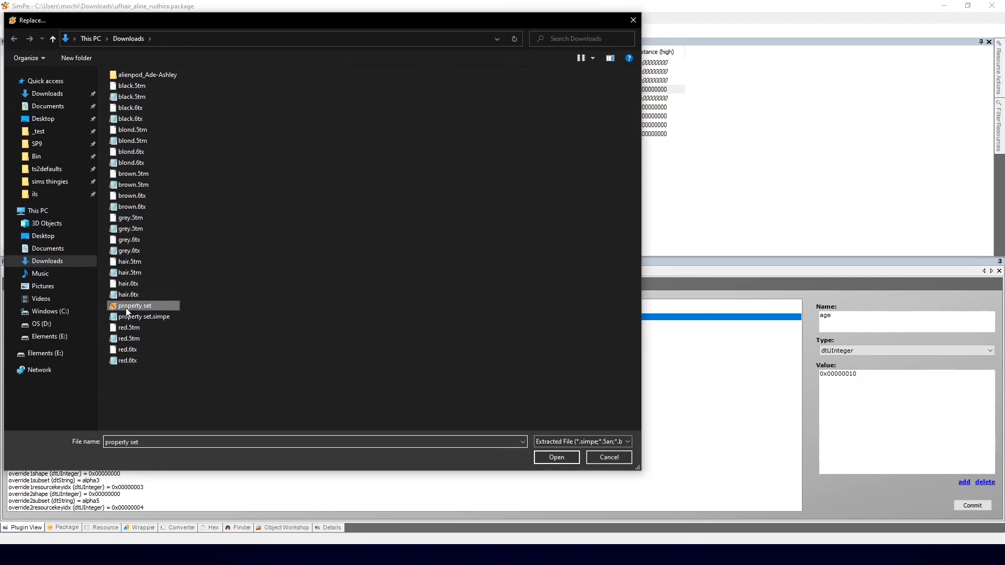
click(89, 358)
double_click(926, 399)
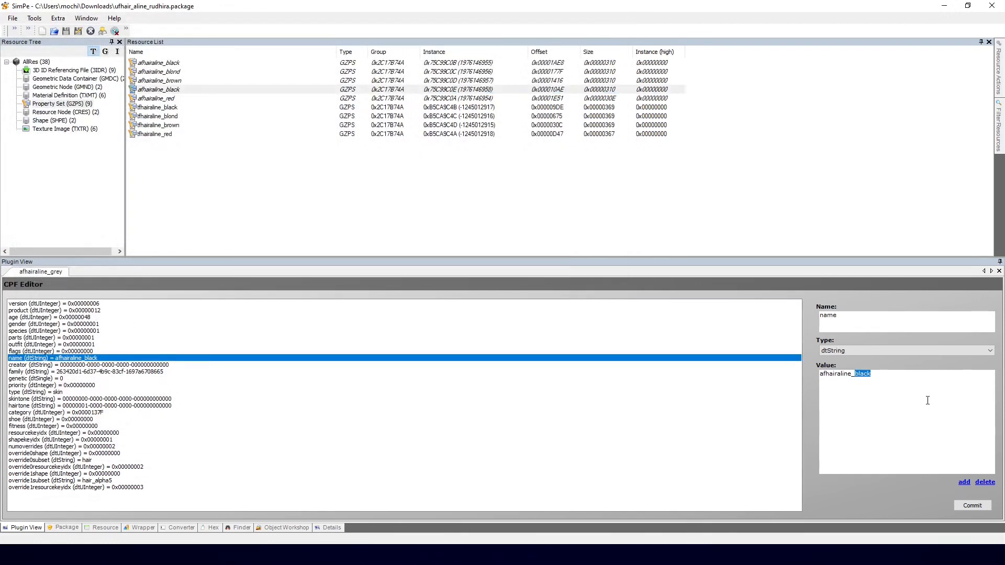
text(grey)
click(100, 407)
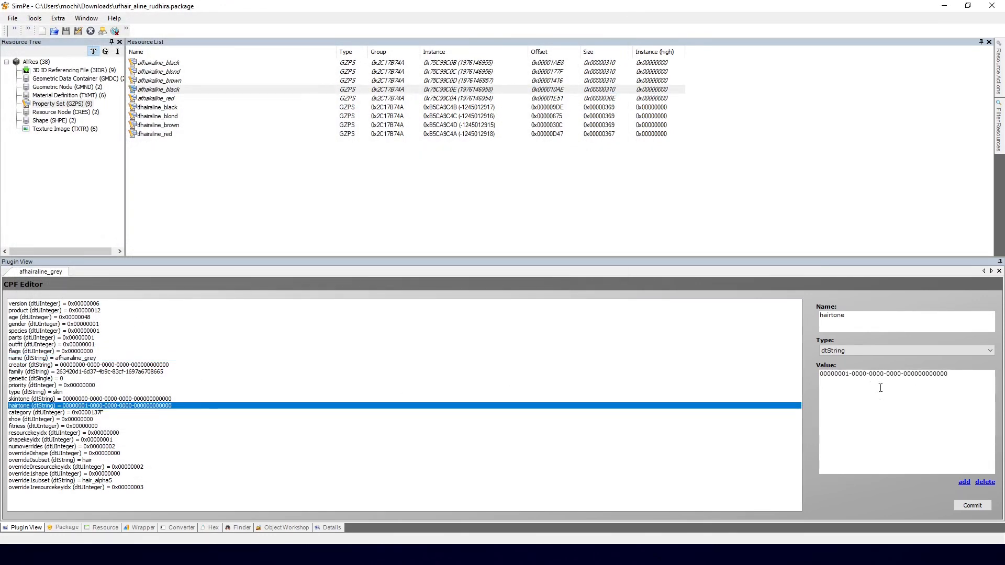
click(852, 374)
key(BackSpace)
text(5)
Set the age of afhairaline_grey to 10, commit the changes and save the package.
click(68, 317)
double_click(852, 420)
text(1)
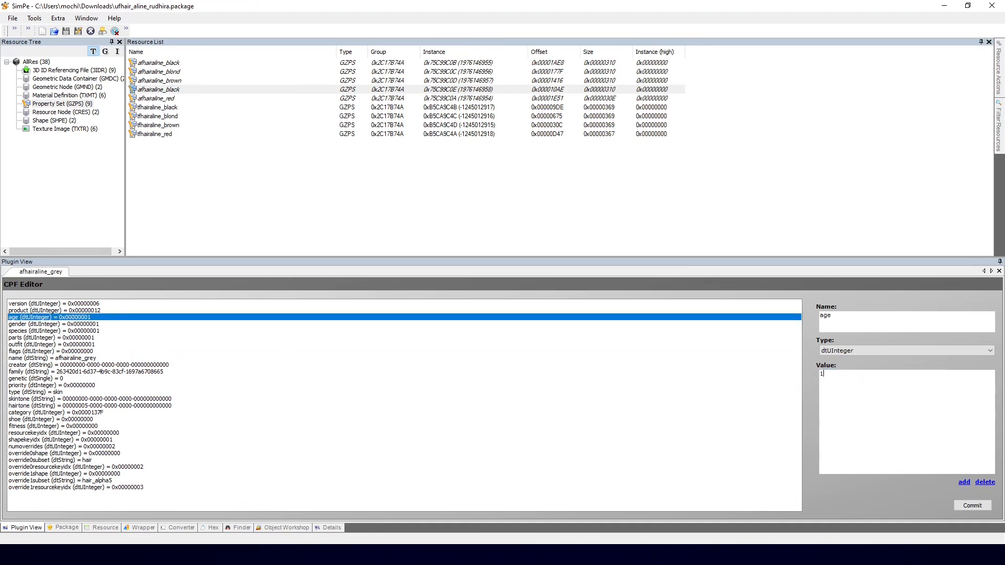
text(0)
click(972, 505)
key(ctrl+s)
Replace the contents of tfhairaline_black with the extracted "property set" file.
click(171, 108)
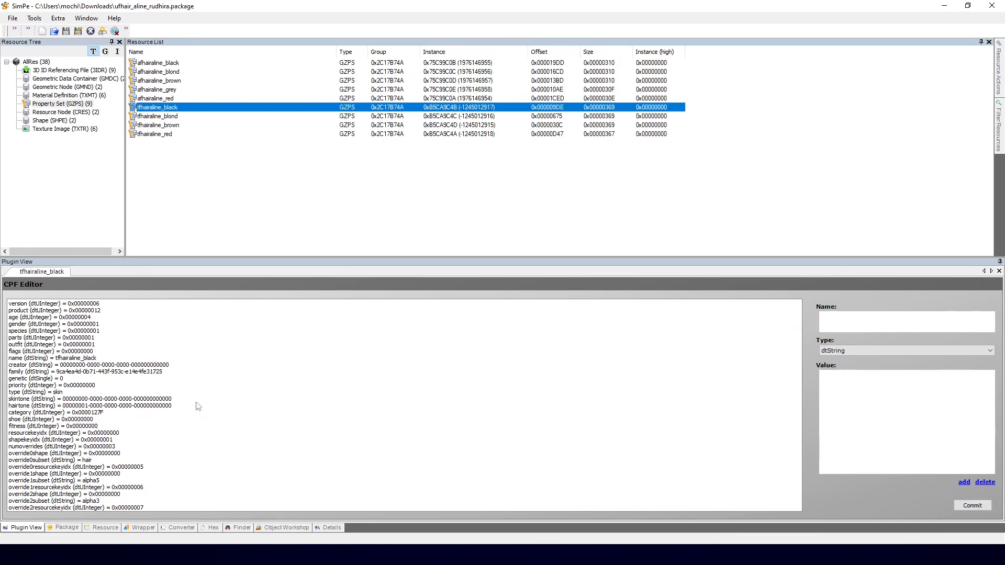
right_click(187, 107)
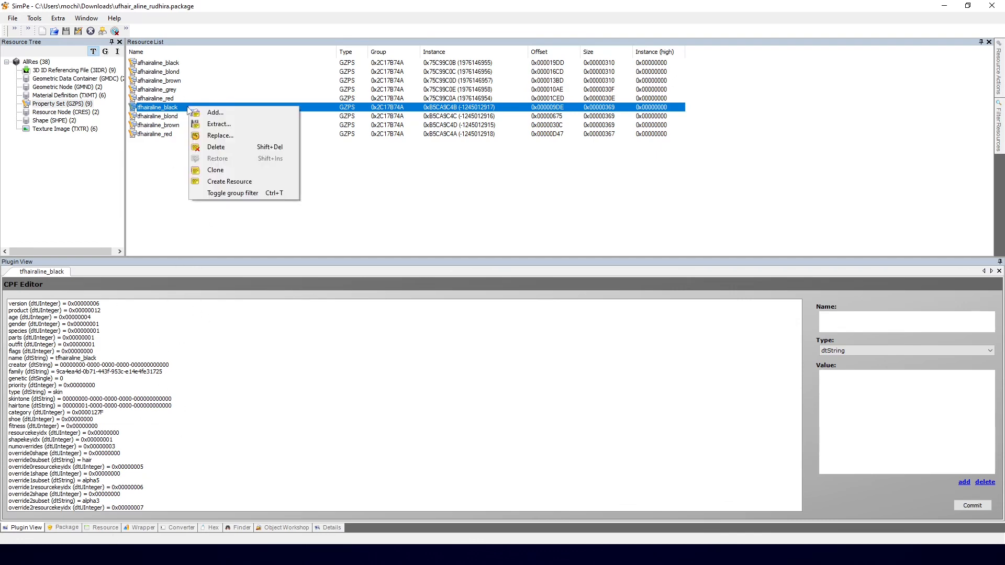
click(264, 136)
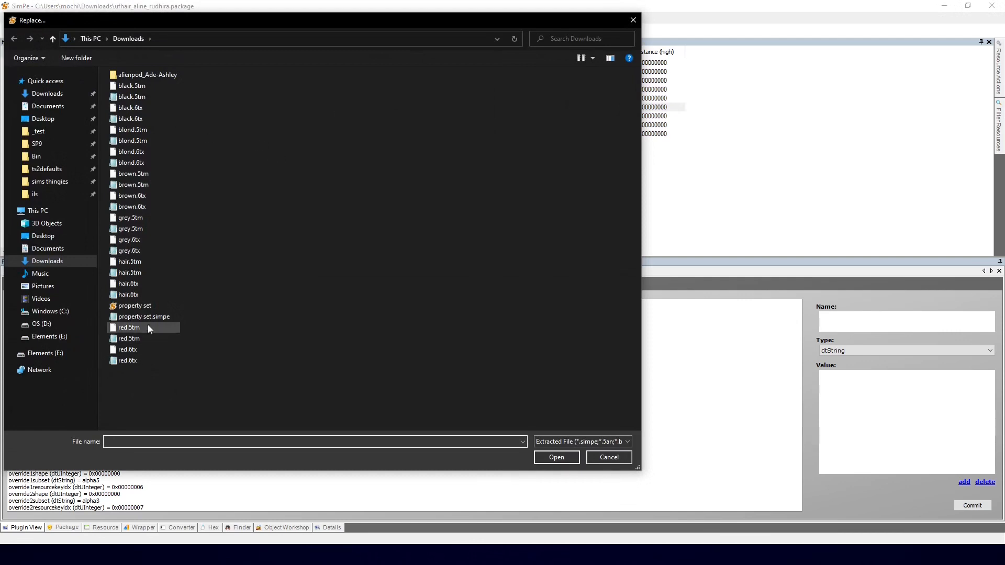
double_click(139, 305)
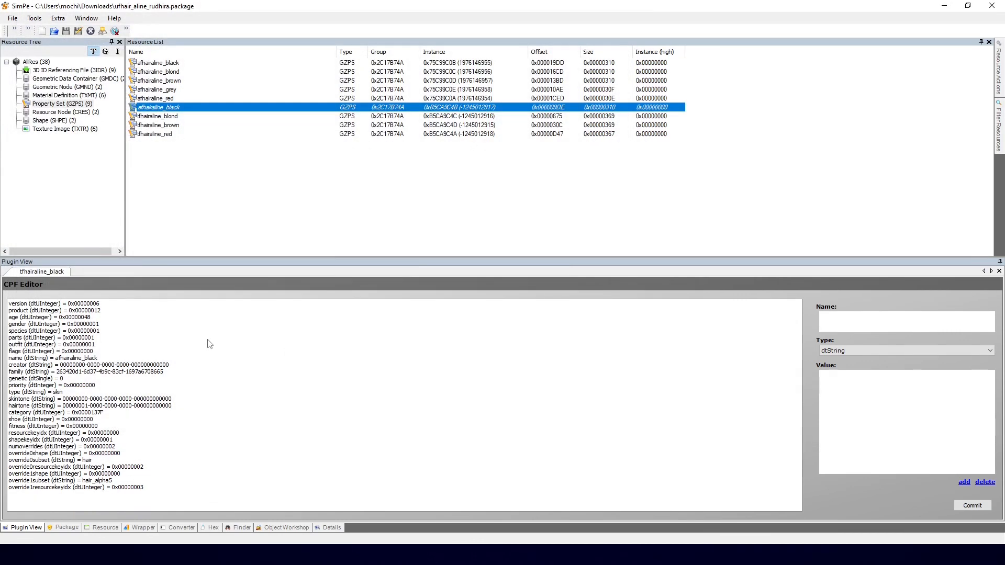
Set the replaced teen black set's name to tfhairaline_black and its age to 0x00000004, and commit the changes.
click(80, 359)
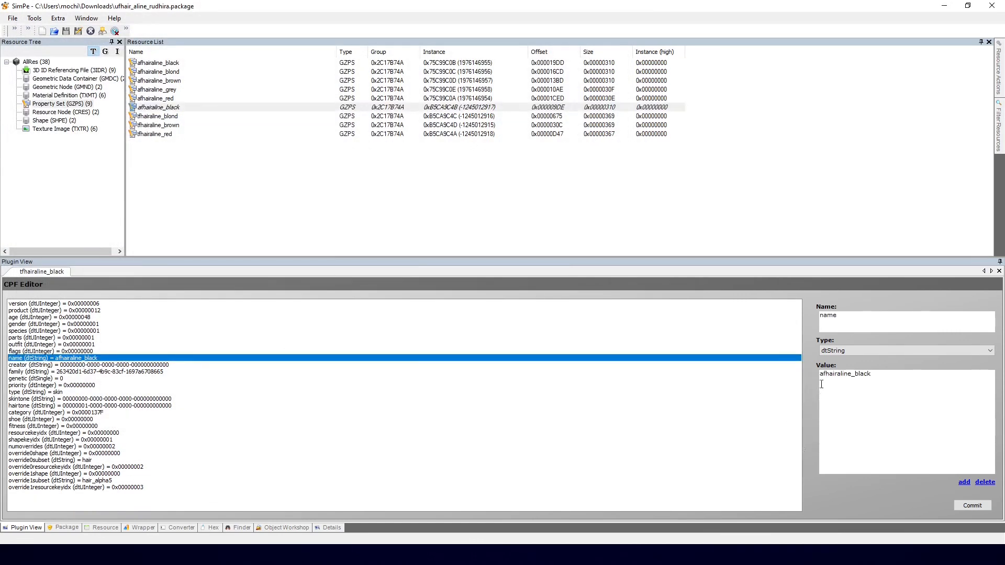
key(Delete)
text(t)
drag(854, 375, 897, 380)
click(889, 405)
click(92, 317)
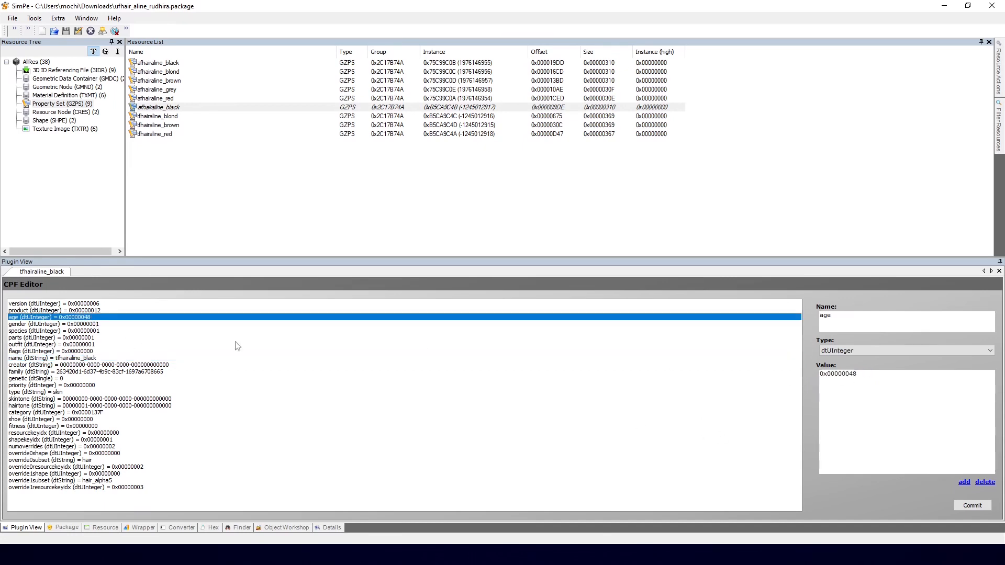
click(968, 506)
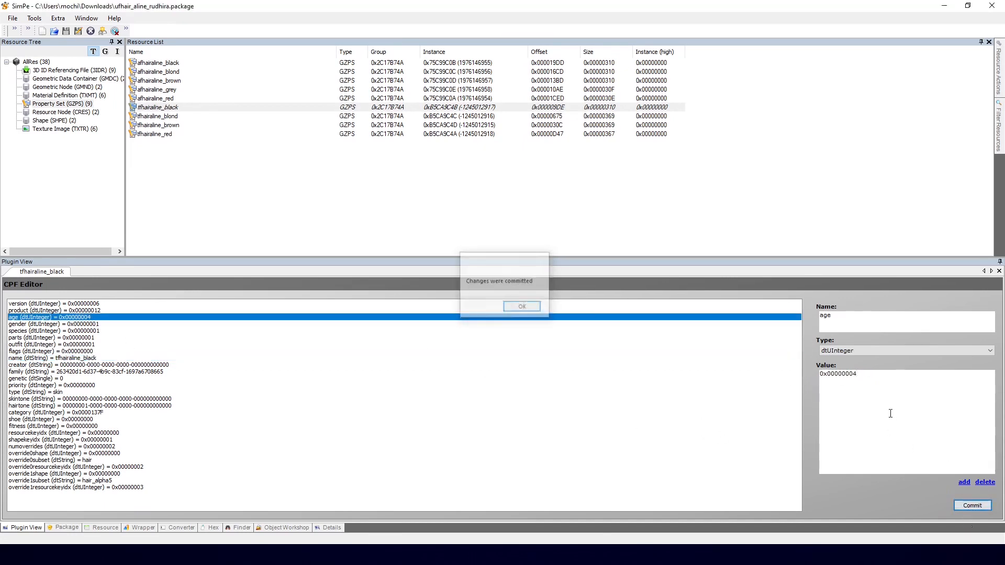
key(Return)
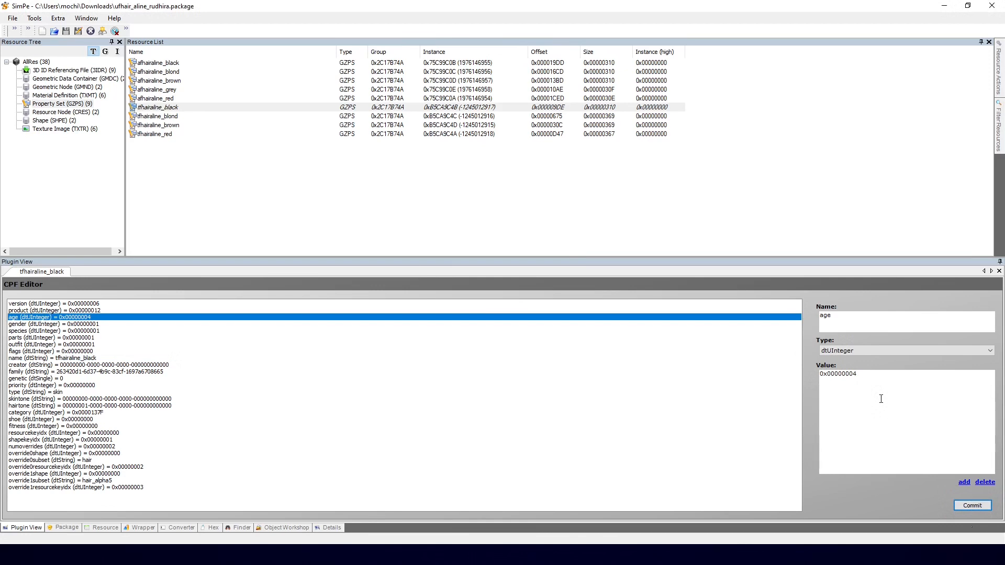
Check the age, name and hairtone of tfhairaline_blond and replace its contents with the extracted "property set" file.
click(175, 120)
click(96, 318)
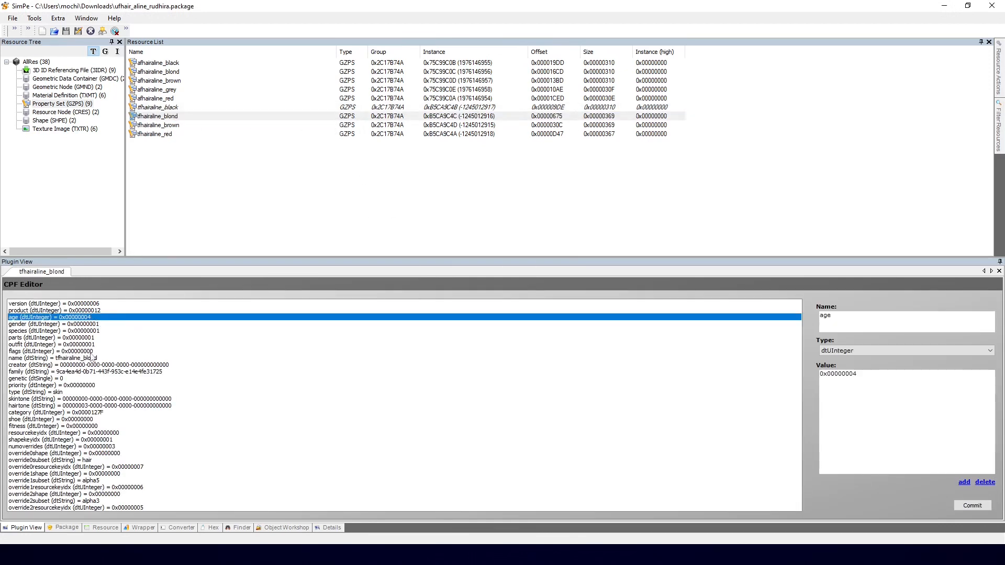
click(91, 358)
click(105, 407)
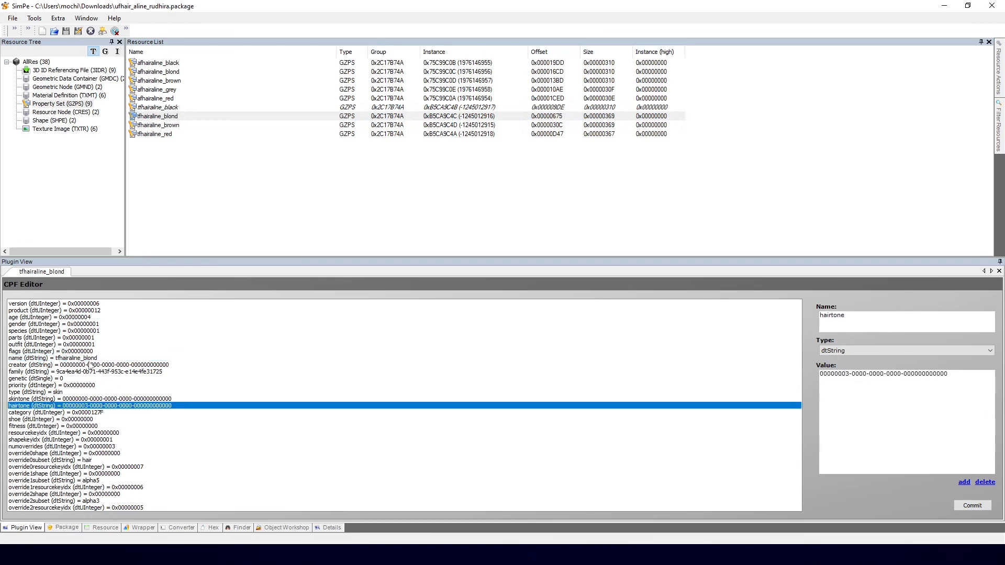
click(90, 365)
click(79, 318)
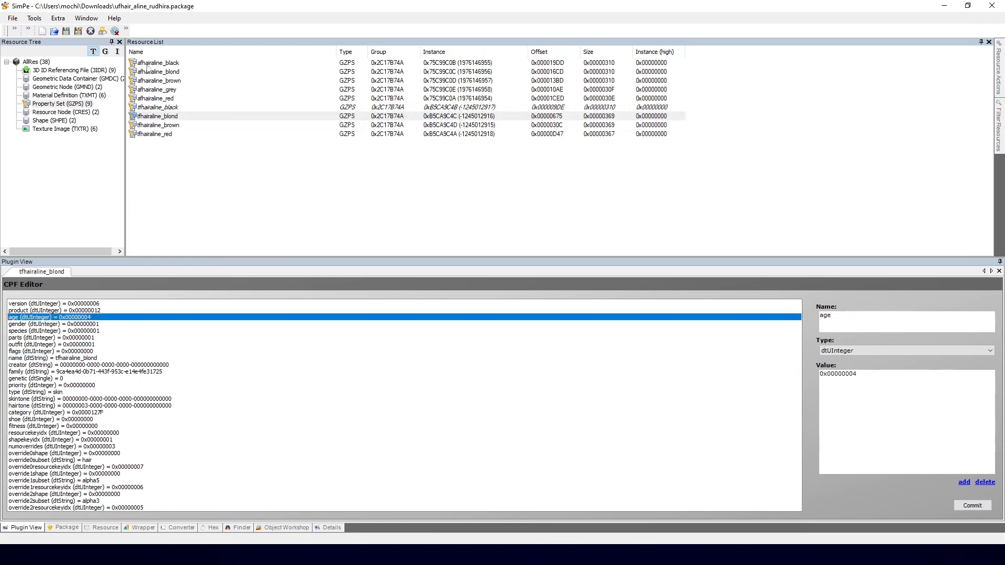
right_click(152, 115)
click(178, 150)
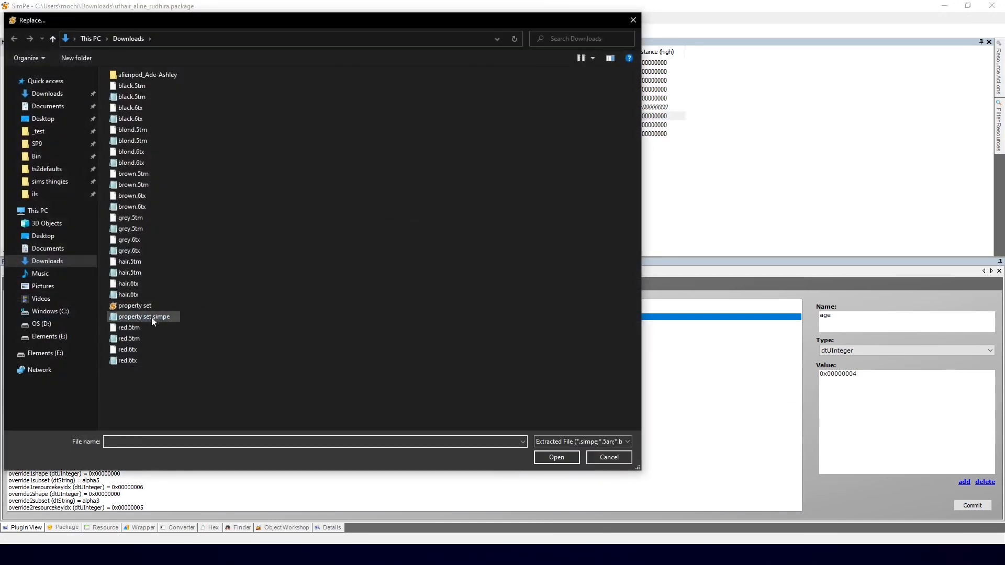
double_click(146, 306)
Set the replaced teen blond set's age to 0x00000004 and its name to tfhairaline_blond.
click(83, 317)
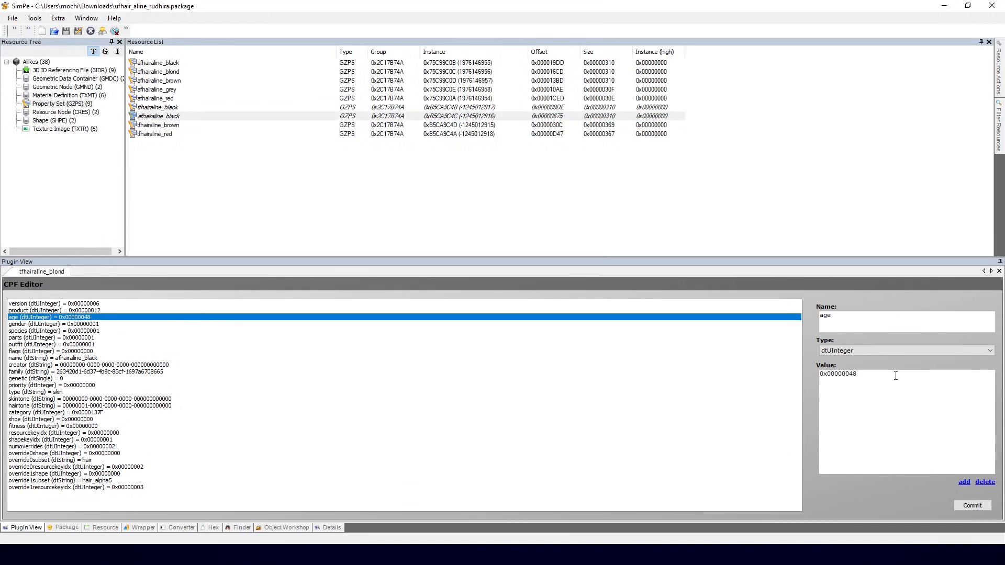
click(107, 359)
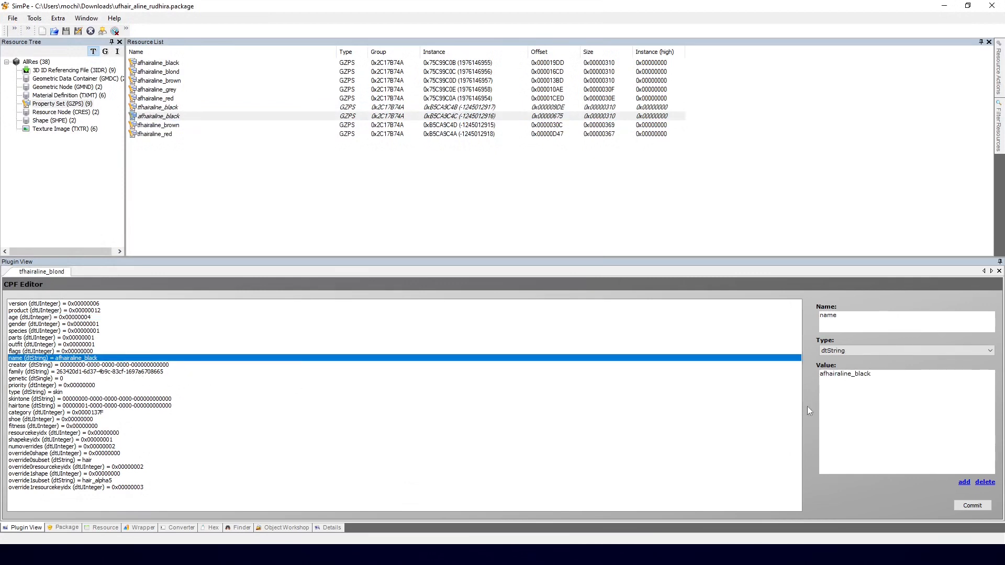
click(821, 375)
key(BackSpace)
text(t)
drag(870, 374, 853, 374)
text(blond)
click(132, 406)
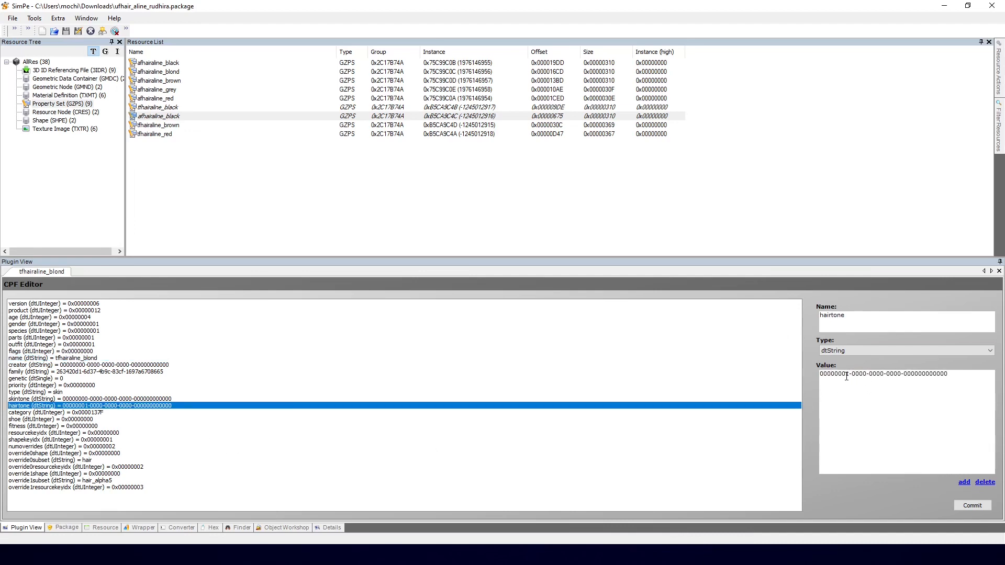
click(849, 375)
key(BackSpace)
text(3)
click(972, 505)
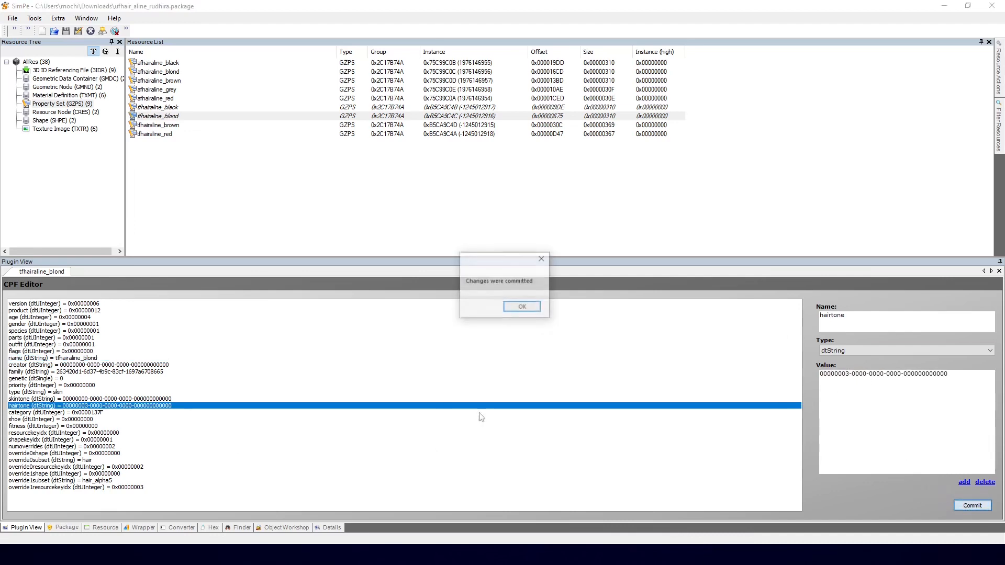
key(Return)
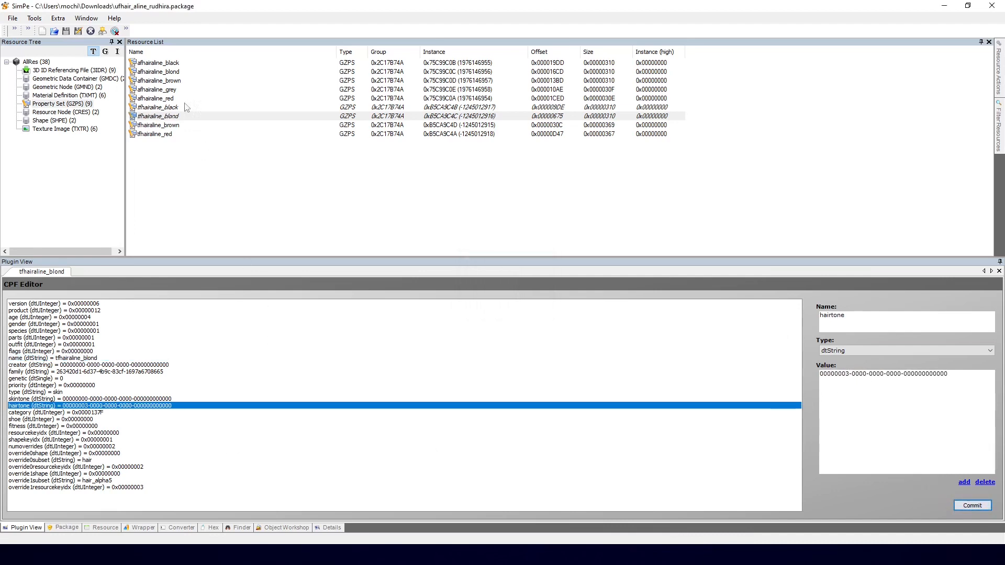
Extract the tfhairaline_black property set to Downloads as "teen property set".
right_click(161, 108)
click(183, 124)
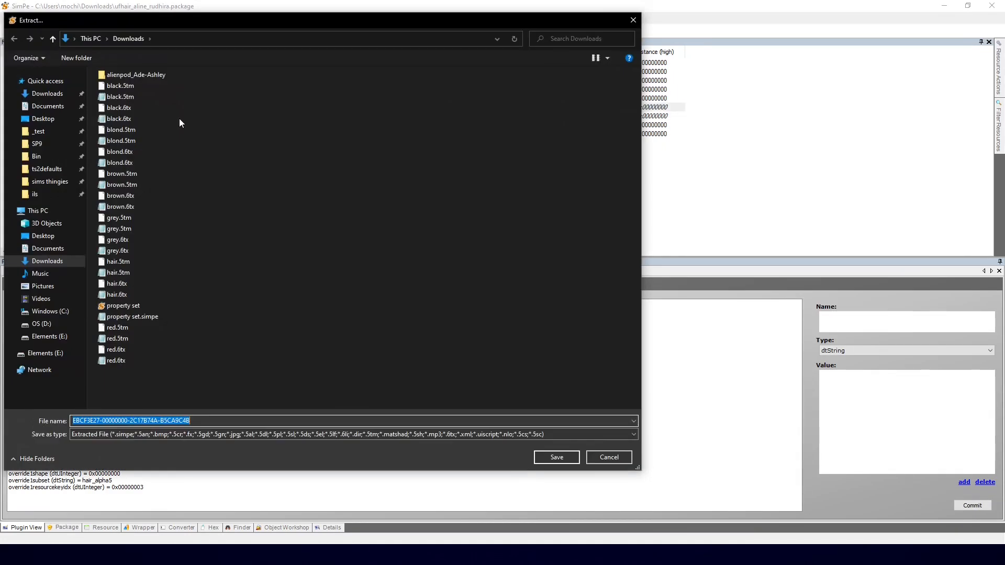
text(teen p)
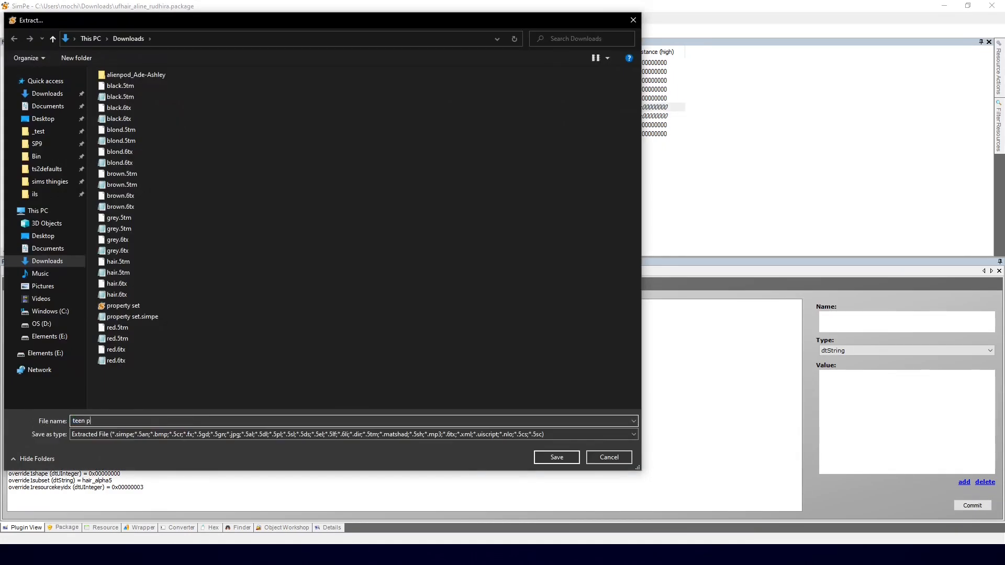
text(roperty set)
key(Return)
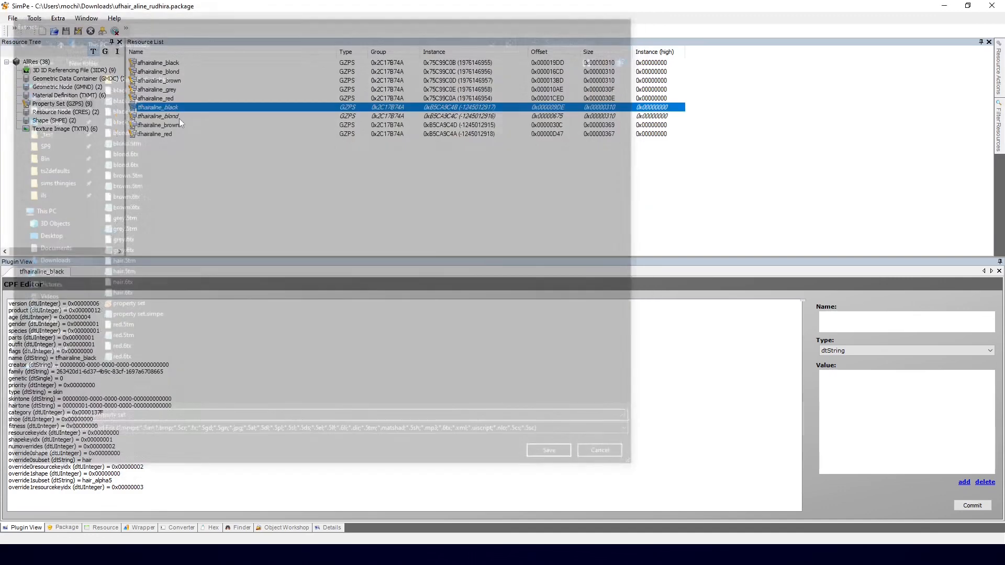
Replace the contents of tfhairaline_brown with the extracted "teen property set" file.
click(173, 125)
right_click(173, 128)
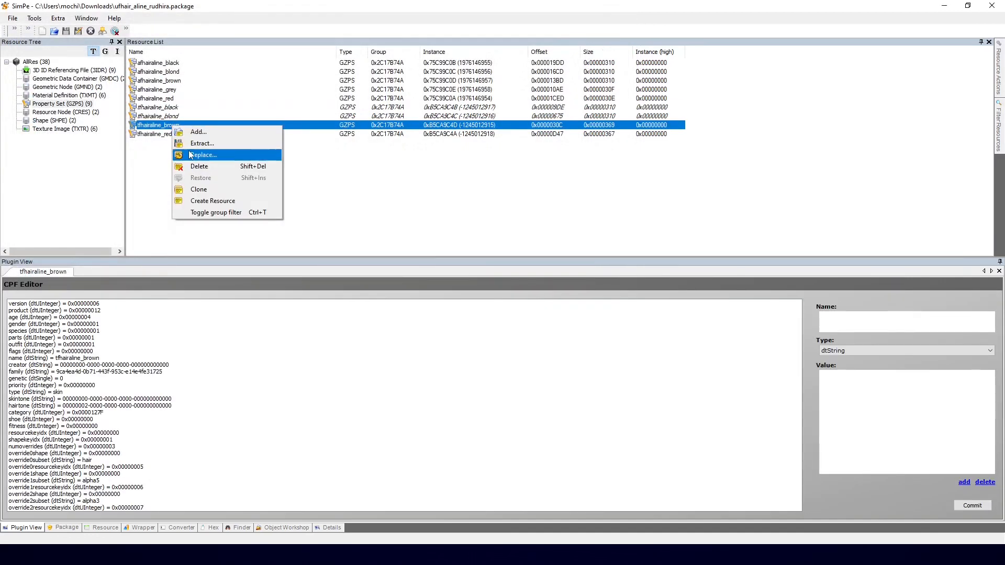
click(184, 153)
double_click(131, 384)
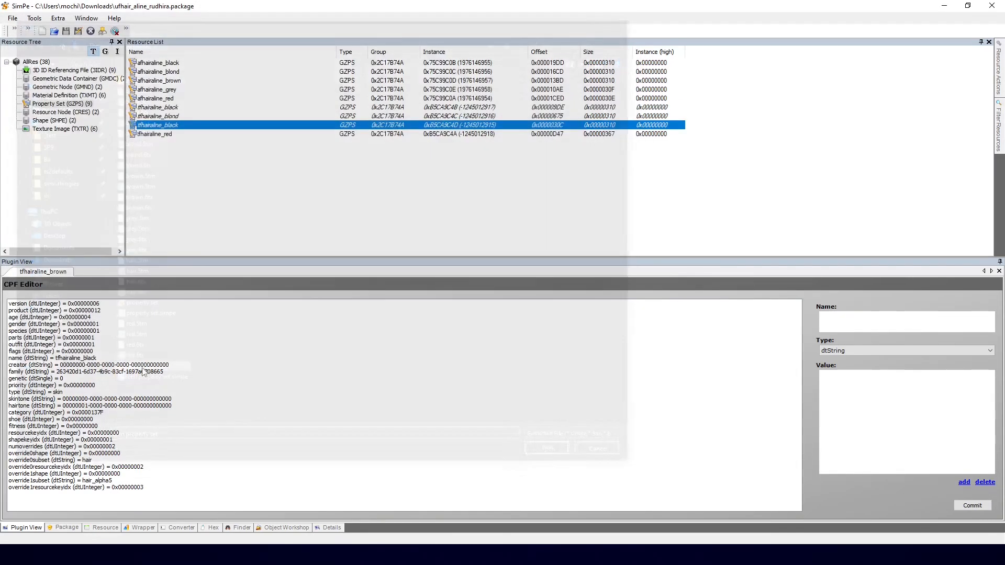
Set the name of the replaced teen brown property set to tfhairaline_brown.
click(644, 358)
click(902, 381)
key(shift+Left)
key(shift+Left)
key(shift+Left)
key(shift+Left)
key(shift+Left)
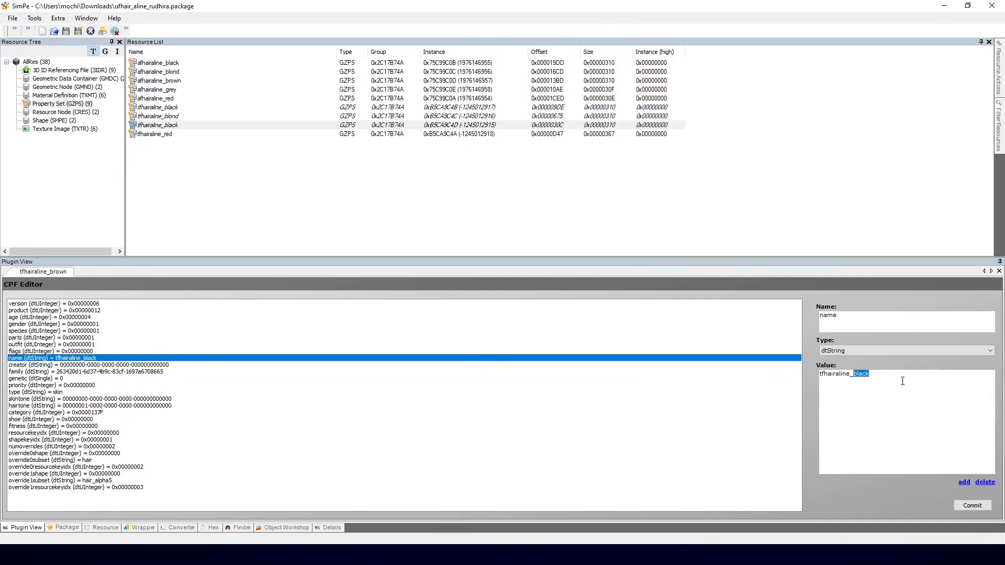
text(blo)
text(rown)
click(117, 406)
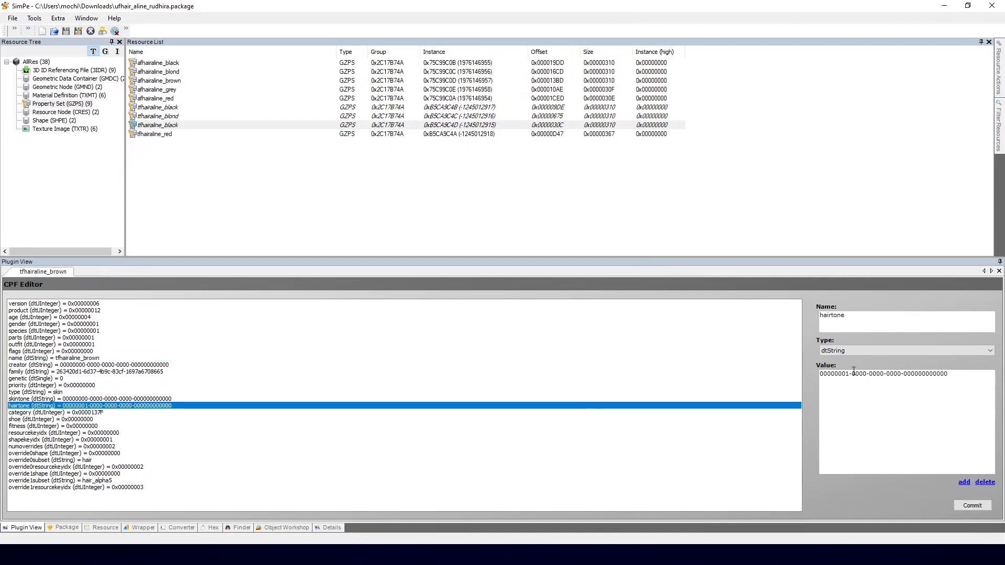
click(849, 374)
key(BackSpace)
text(2)
click(972, 505)
click(518, 305)
Replace the contents of tfhairaline_red with the extracted "teen property set" file.
click(154, 134)
right_click(159, 133)
click(183, 163)
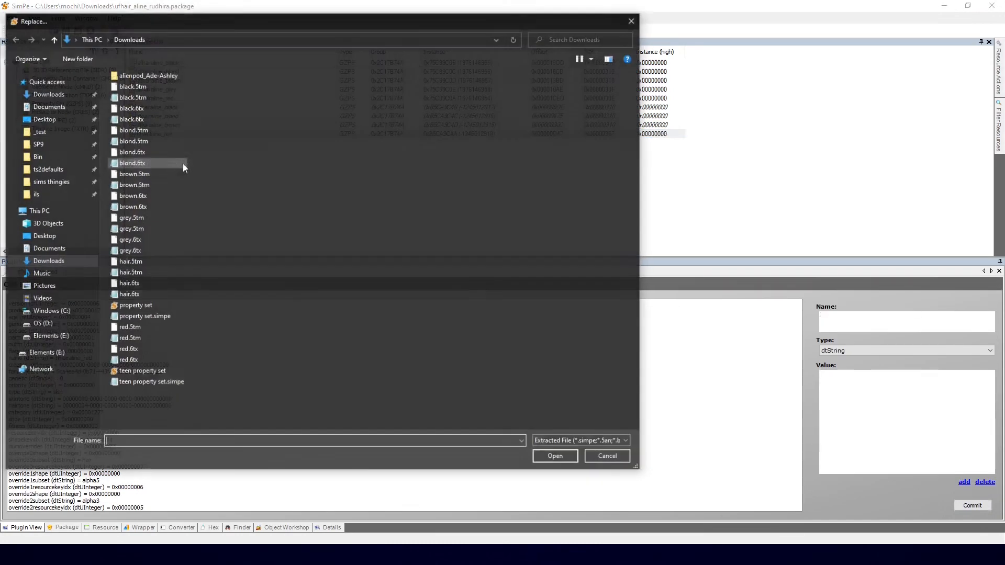
double_click(135, 372)
Set the name of the replaced teen red property set to tfhairaline_red.
click(92, 359)
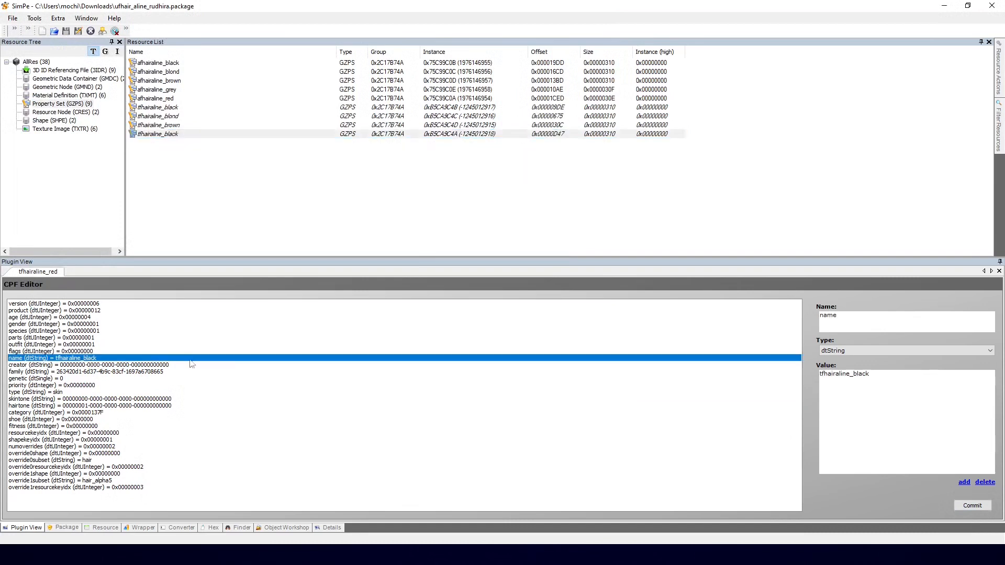
click(897, 386)
key(shift+Left)
key(shift+Left)
key(shift+Left)
key(shift+Left)
key(shift+Left)
text(red)
click(122, 406)
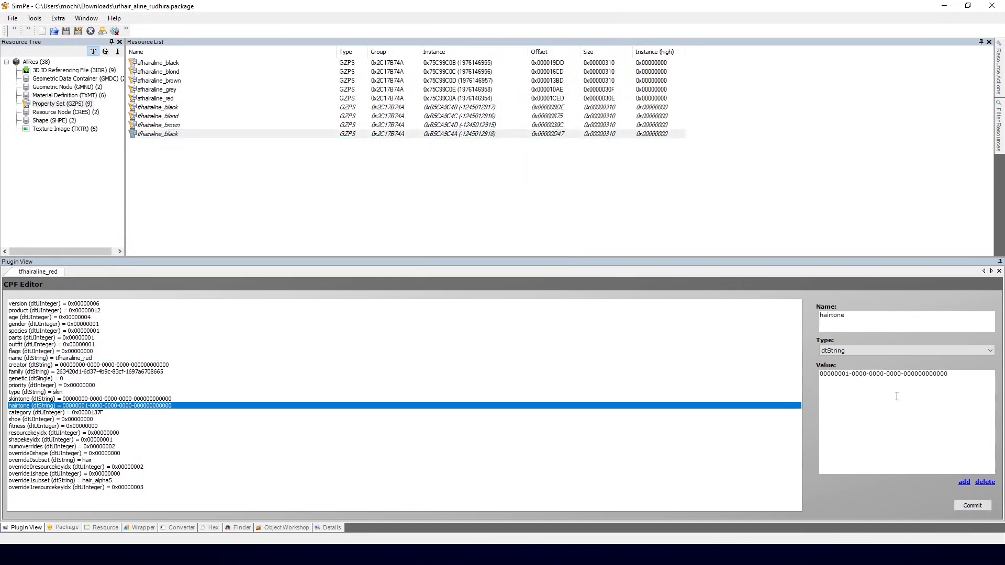
key(BackSpace)
text(4)
click(969, 506)
key(Return)
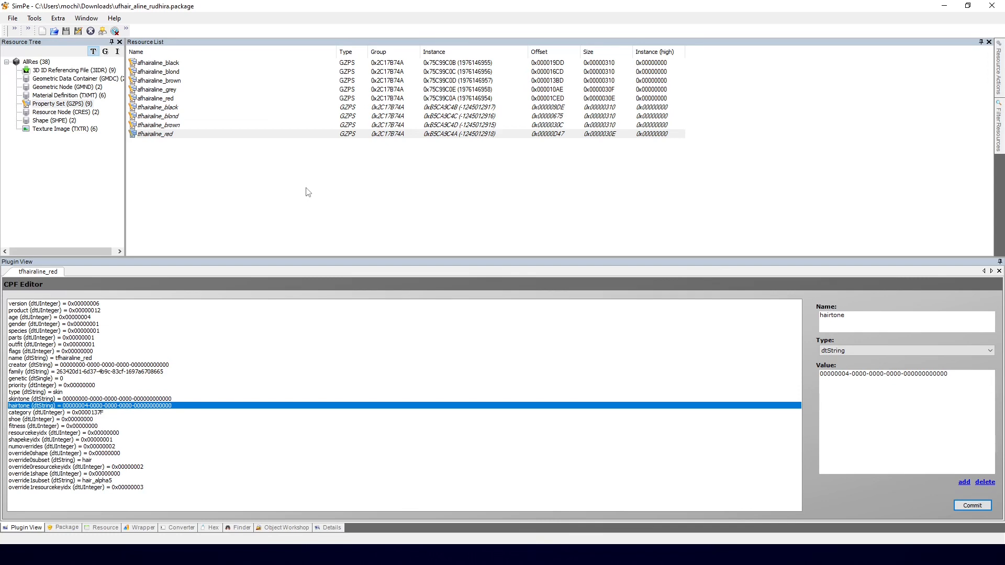
click(66, 31)
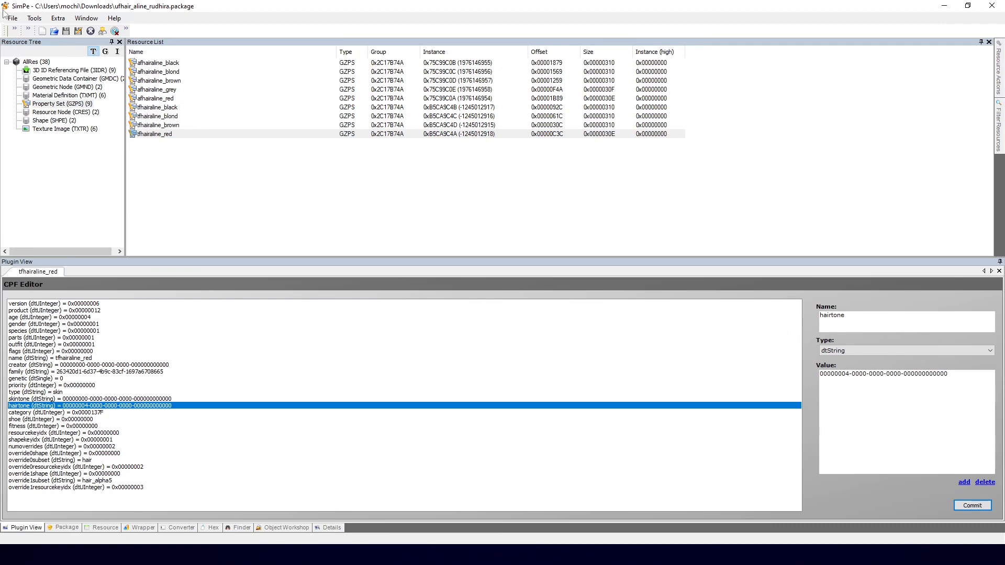
List all resources of the package sorted by name and look through the textures and material definitions.
click(25, 61)
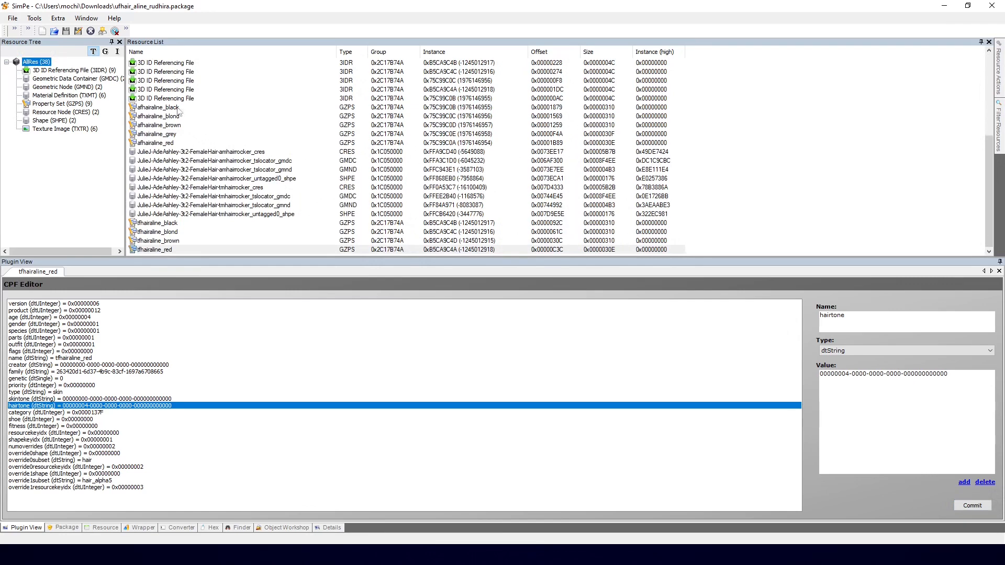
scroll(177, 109, up, 5)
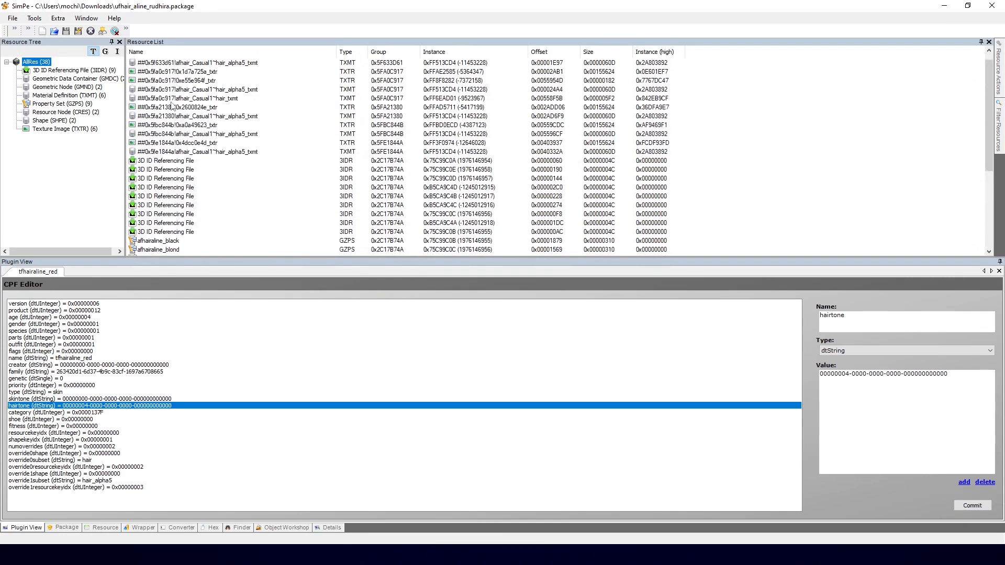
click(186, 53)
scroll(197, 94, down, 3)
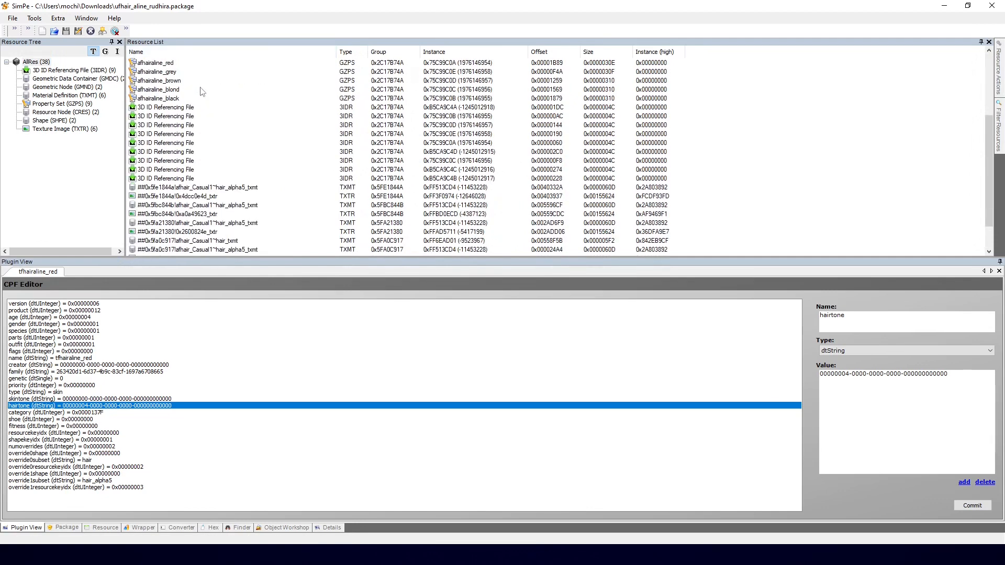
click(188, 52)
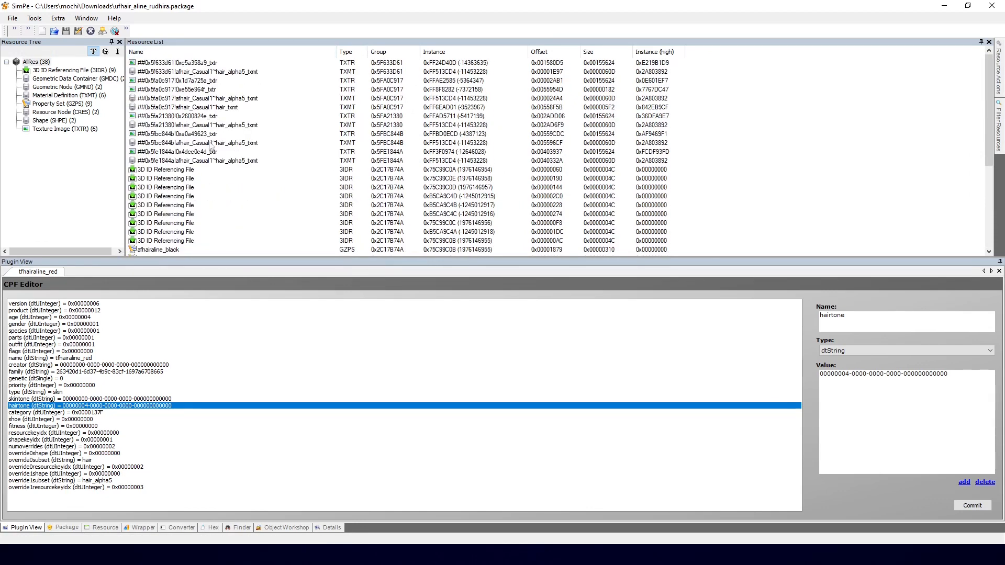
Check the base texture used by the afhair_Casual1~hair_txmt material and delete the ##0x5fa0c917!0xe55e964f_txtr texture.
click(213, 108)
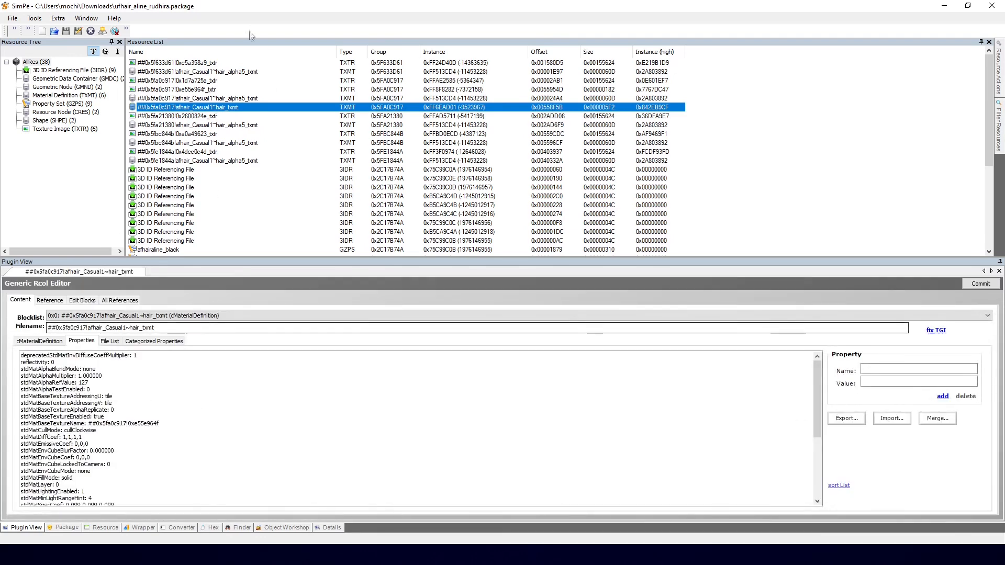
double_click(143, 423)
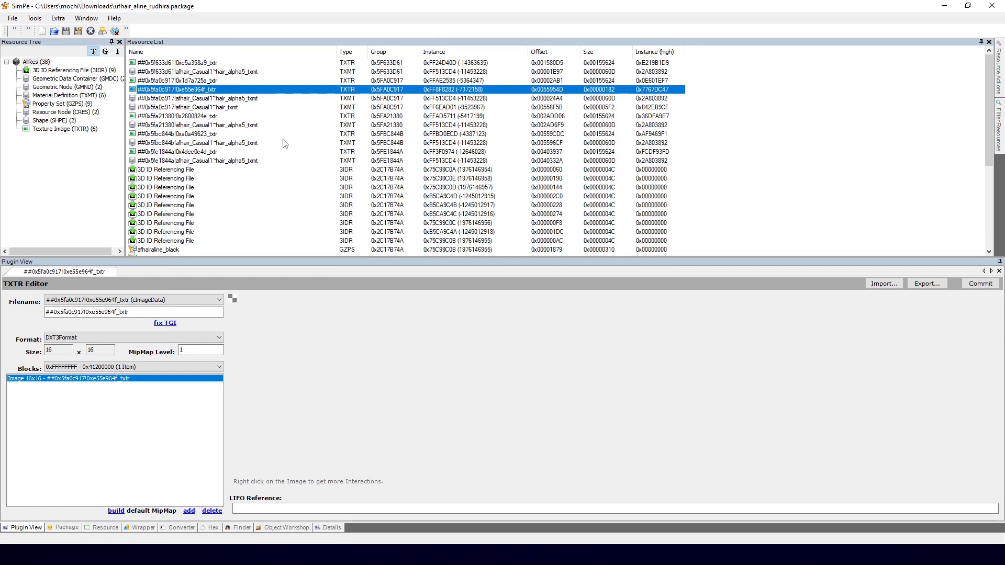
key(Delete)
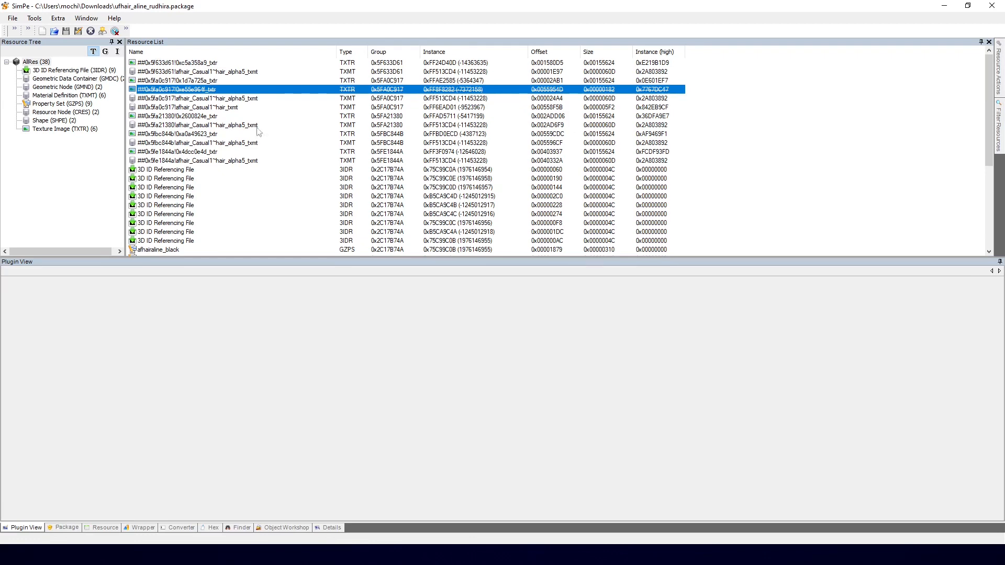
Reopen the ##0x5fa0c917!afhair_Casual1~hair_txmt material definition and examine its base texture properties.
click(202, 107)
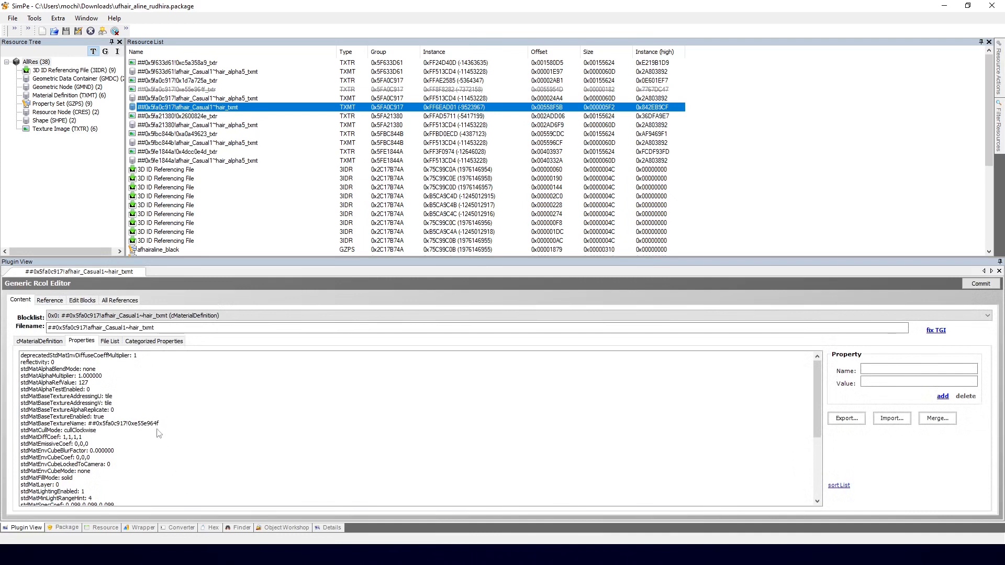
click(108, 399)
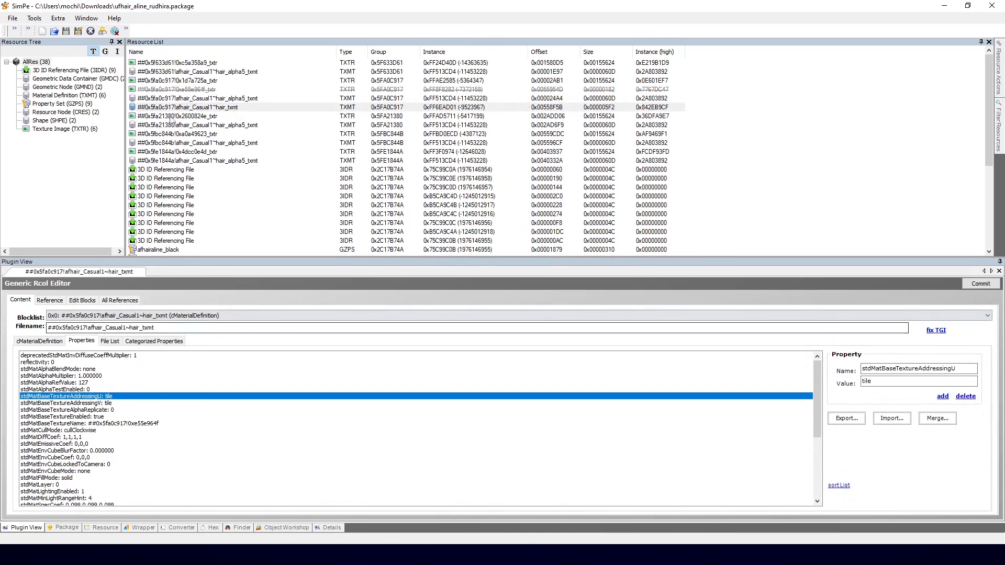
click(222, 111)
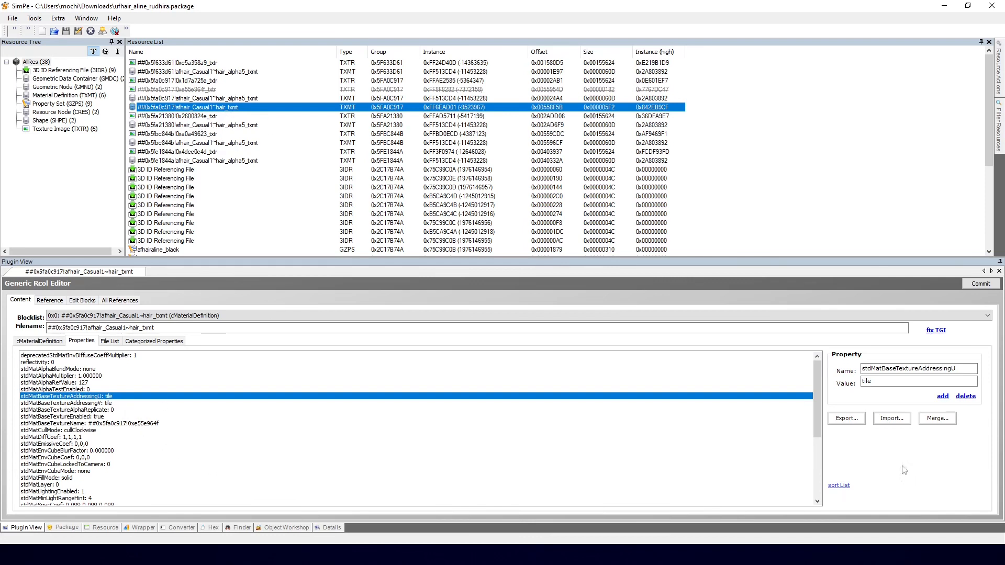
Delete the stdMatBaseTextureAddressingU and stdMatBaseTextureAddressingV properties from the ##0x5fa0c917!afhair_Casual1~hair_txmt material definition.
click(68, 403)
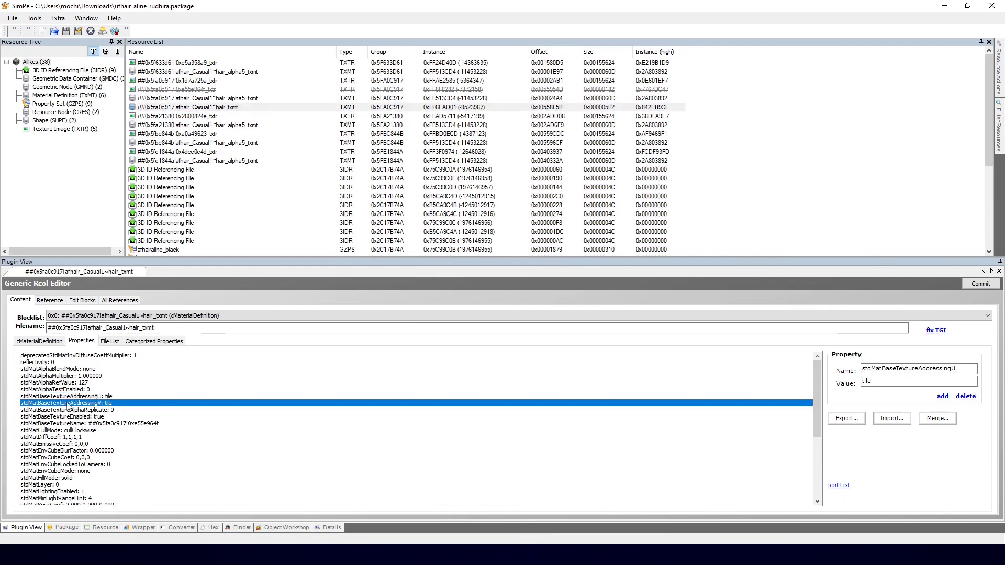
click(71, 410)
click(79, 422)
click(71, 410)
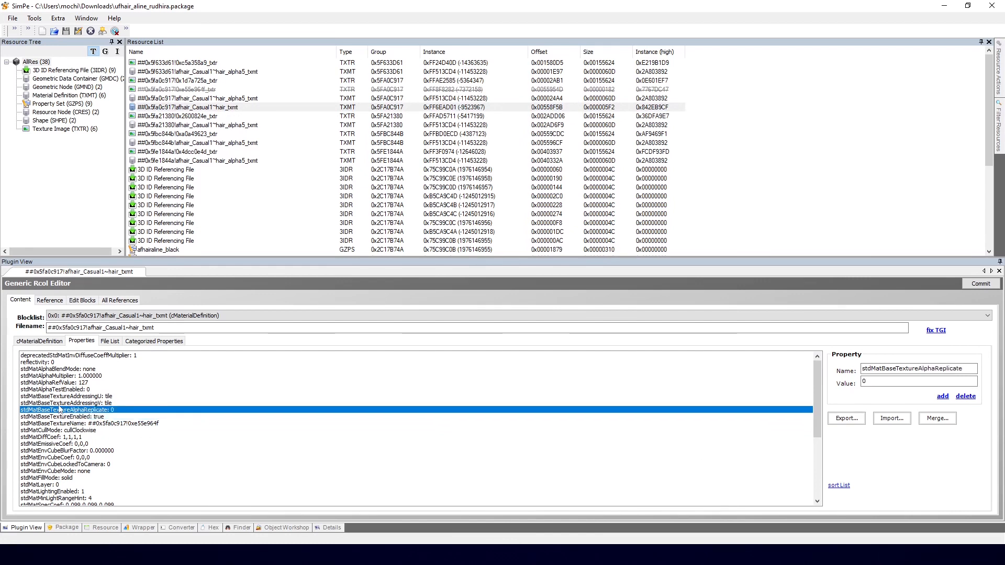
click(65, 403)
click(59, 396)
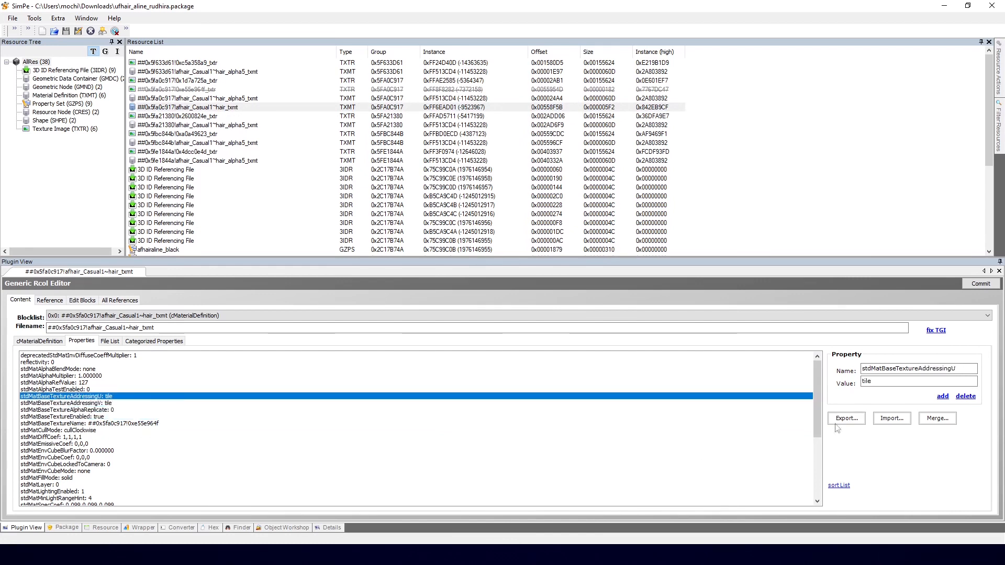
click(965, 396)
click(100, 397)
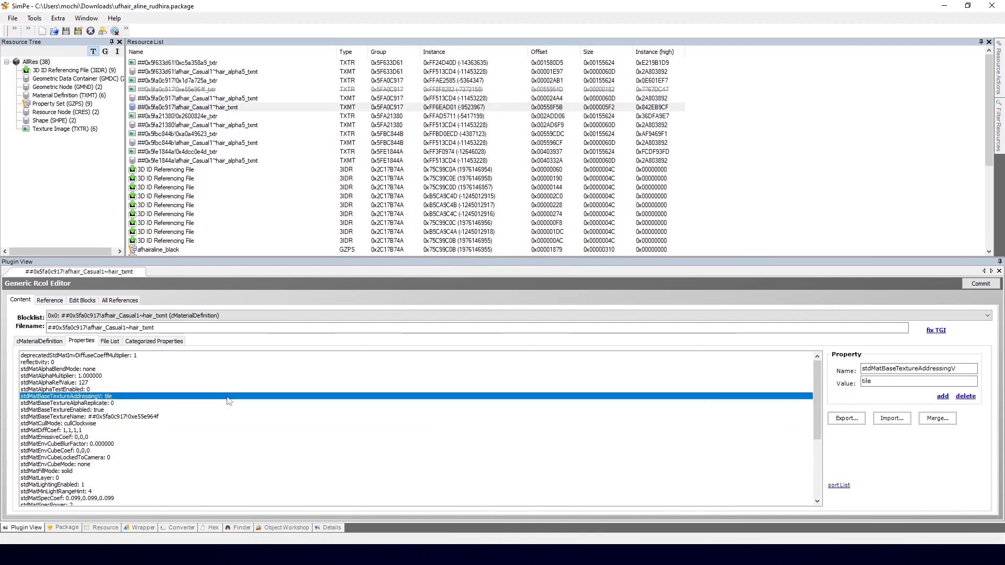
click(966, 396)
Delete the material's remaining base texture properties: stdMatBaseTextureAlphaReplicate, stdMatBaseTextureEnabled and stdMatBaseTextureName.
click(127, 397)
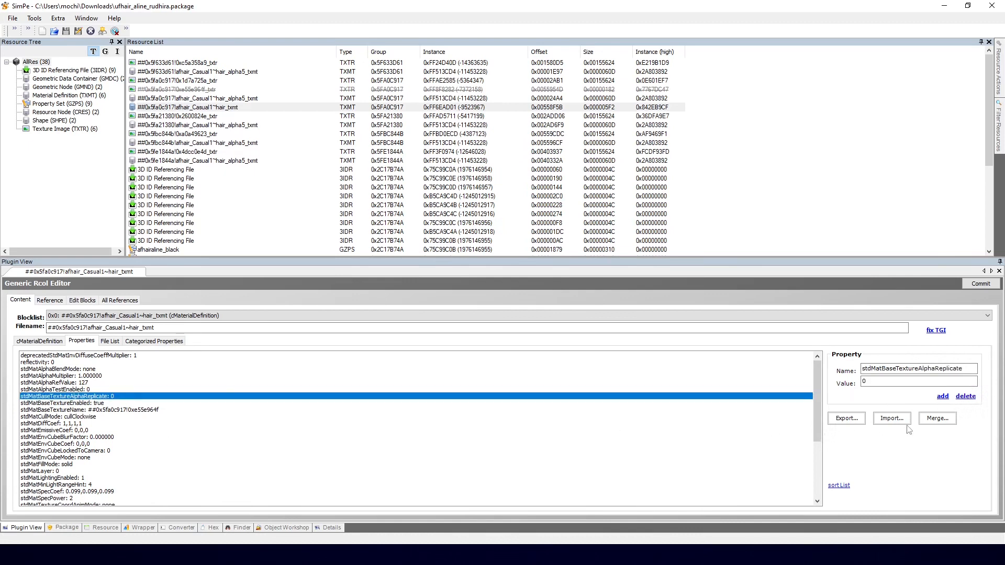
click(965, 396)
click(95, 400)
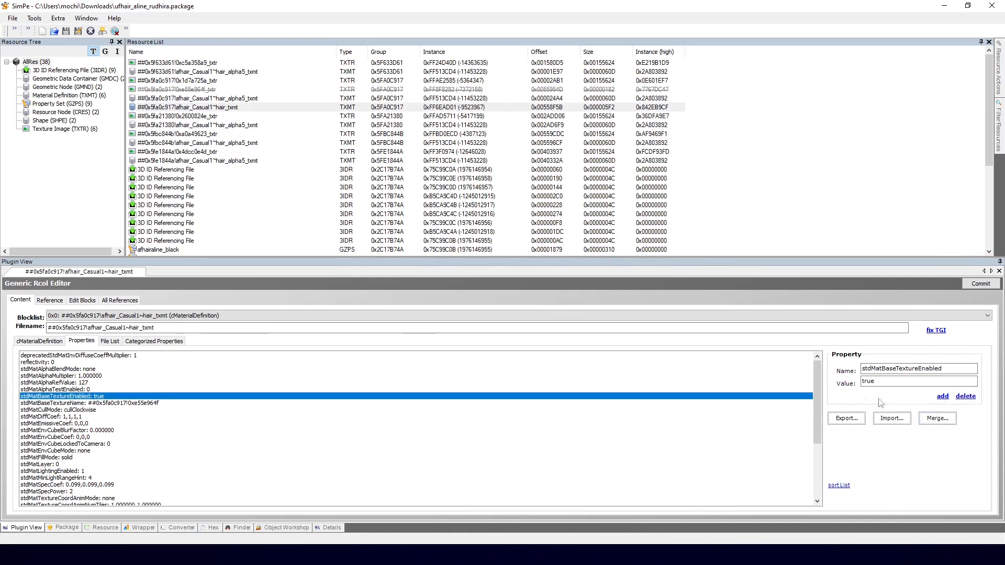
click(965, 396)
click(100, 397)
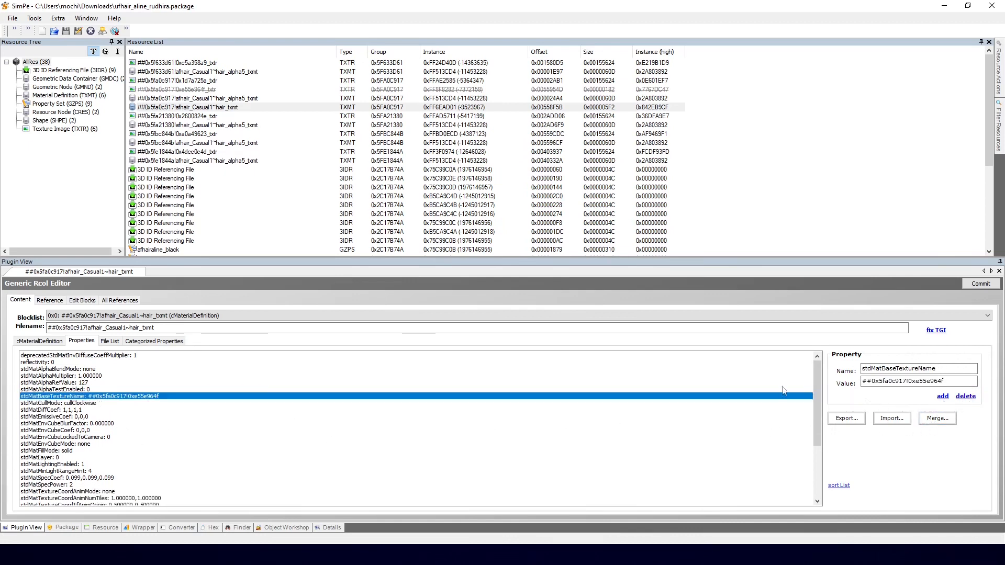
click(965, 396)
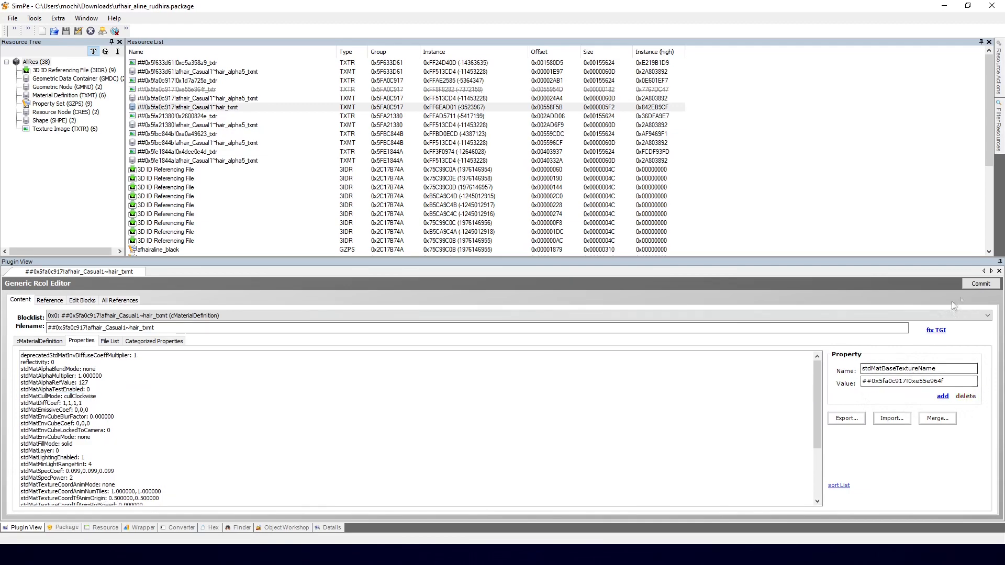
Commit the changes to the material definition and save the ufhair_aline_rudhira package.
click(981, 283)
click(523, 306)
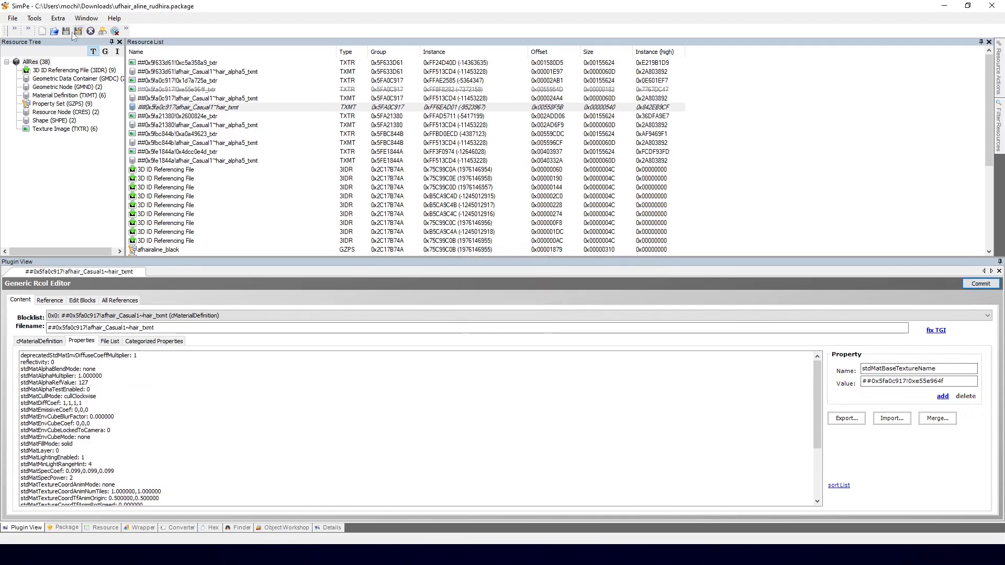
click(54, 31)
key(Return)
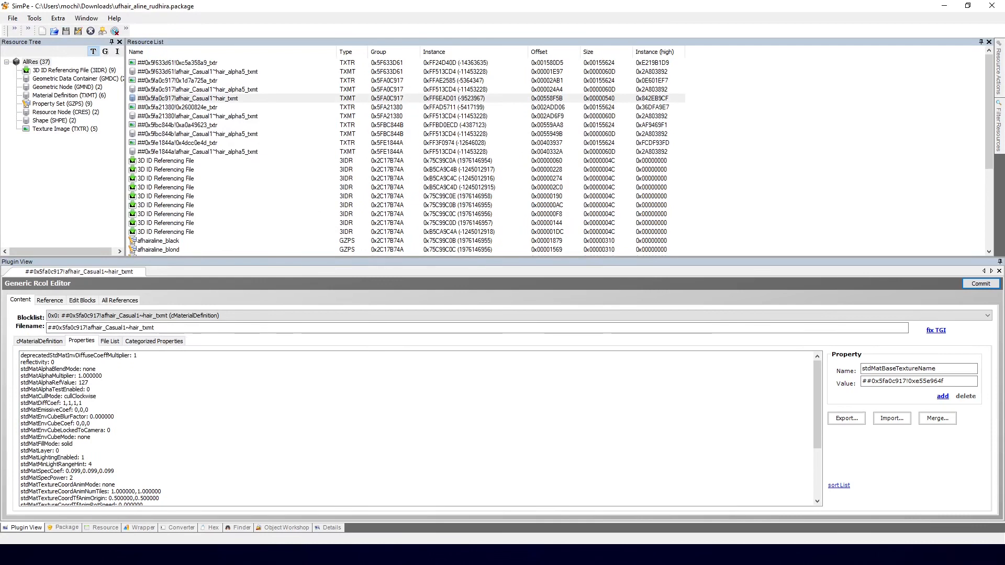
Close SimPe and move the ufhair_aline_rudhira package from Downloads to the _test folder.
key(alt+Tab)
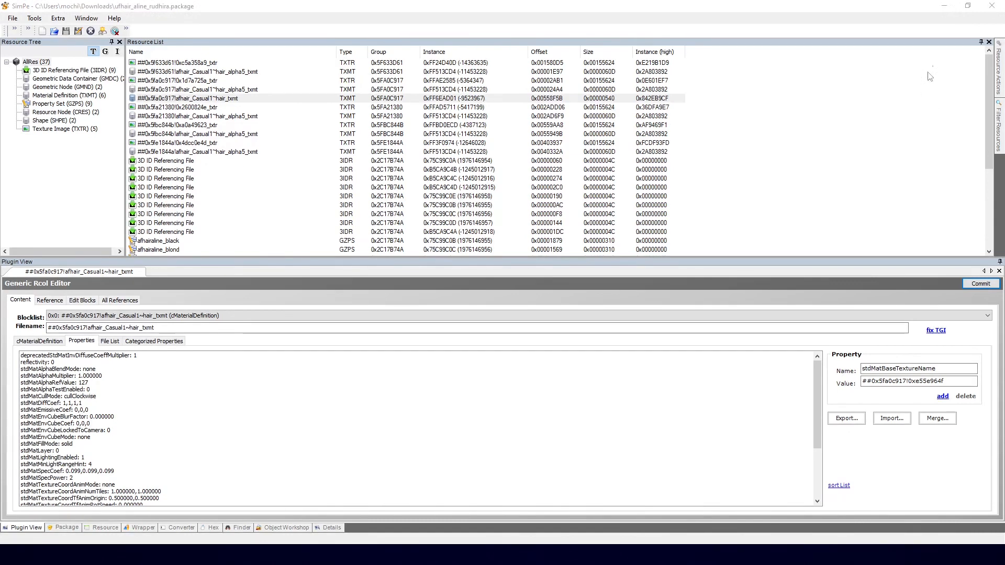
click(991, 6)
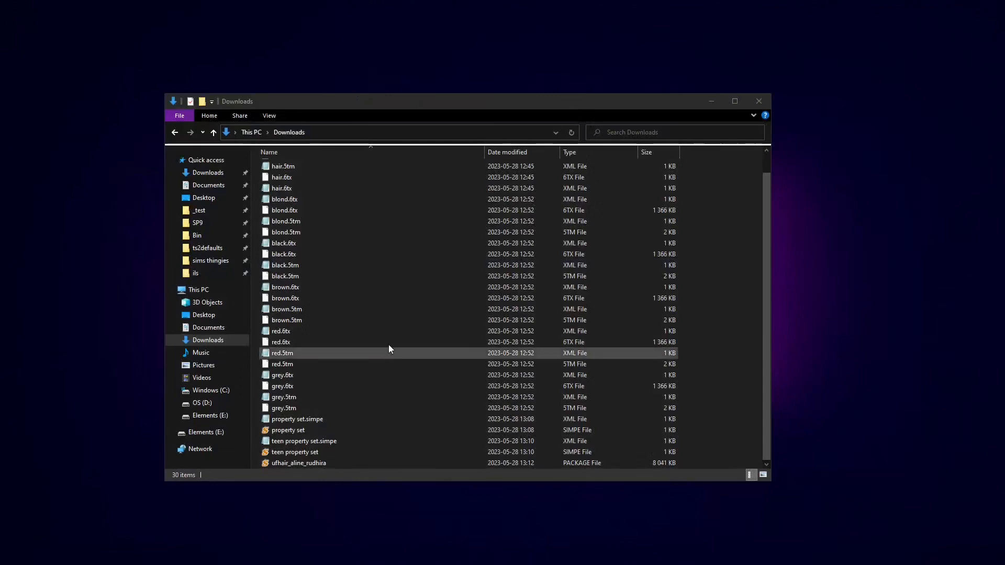
click(307, 464)
drag(318, 460, 199, 223)
Launch The Sims 2 Body Shop from the CSBin folder inside the SP9 game folder.
click(202, 225)
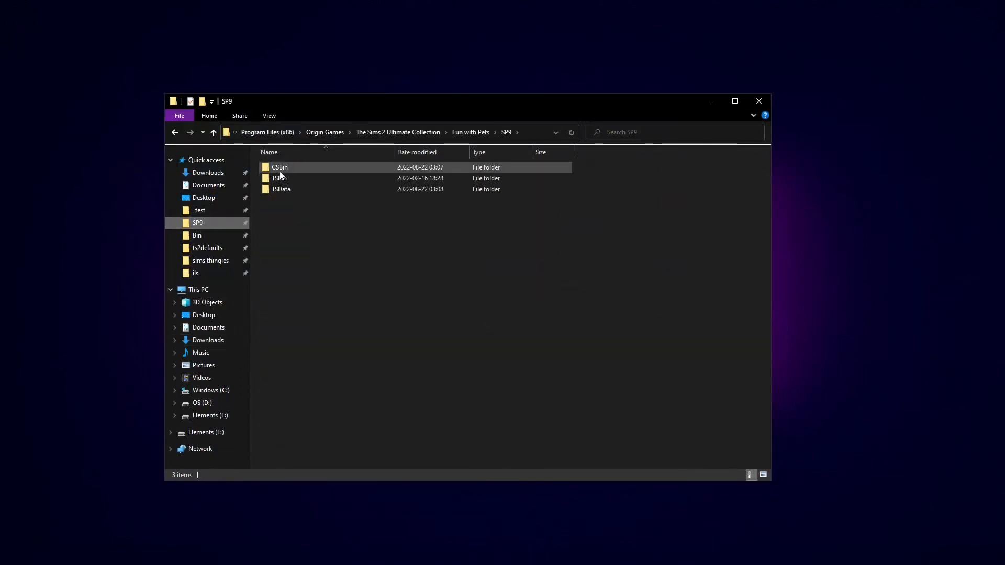
double_click(280, 171)
double_click(294, 198)
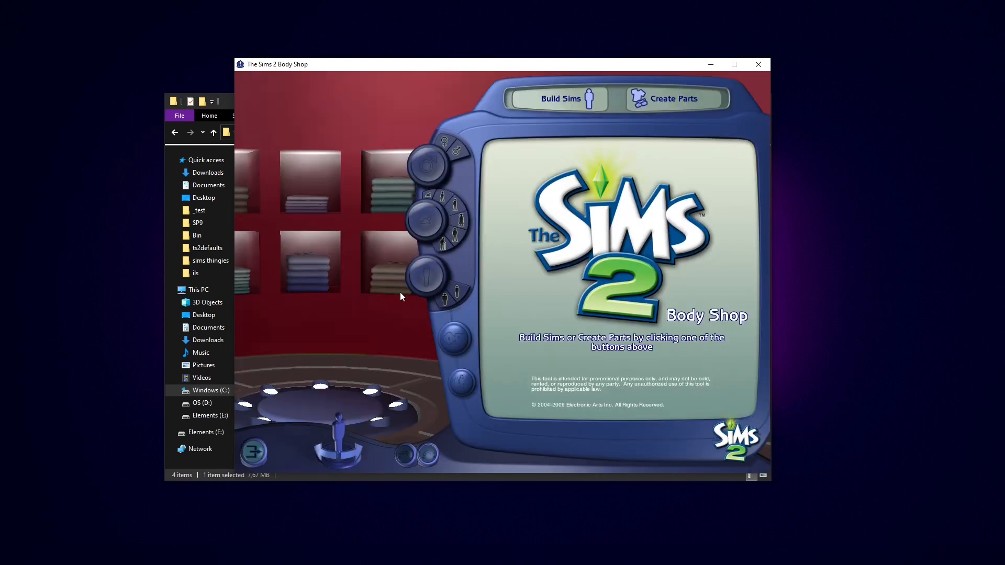
Start building a Sim from the woman in the black dress and give her the brown A-line bob hair.
click(578, 99)
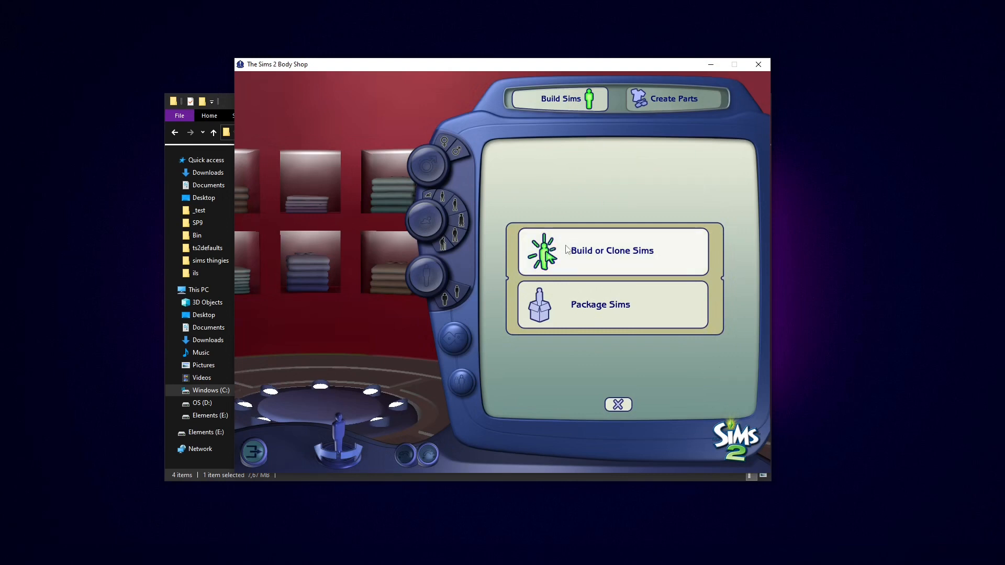
click(565, 246)
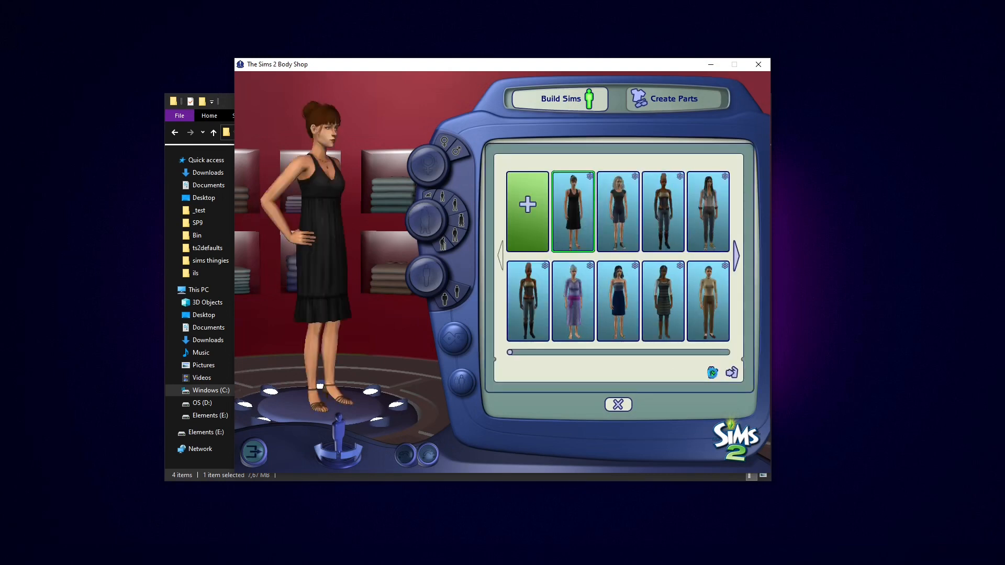
click(712, 372)
click(582, 175)
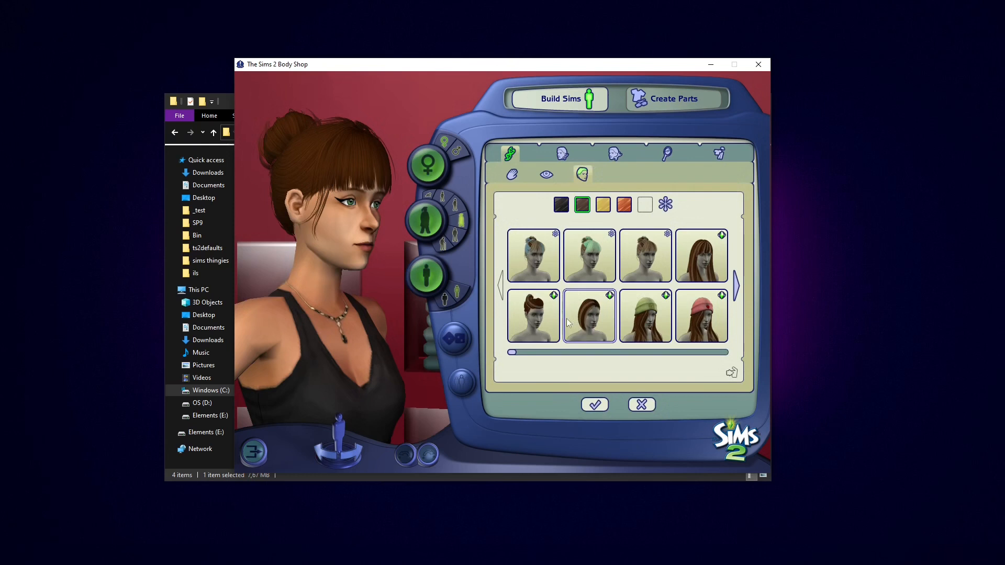
click(573, 322)
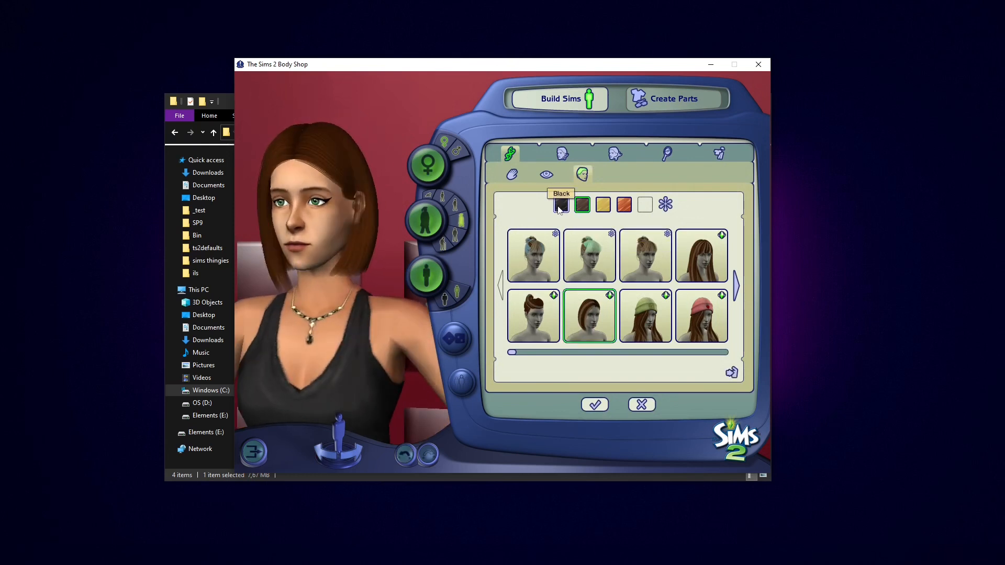
Preview the A-line bob on the young adult Sim in black, brown, blonde and red.
click(559, 207)
click(582, 206)
click(603, 205)
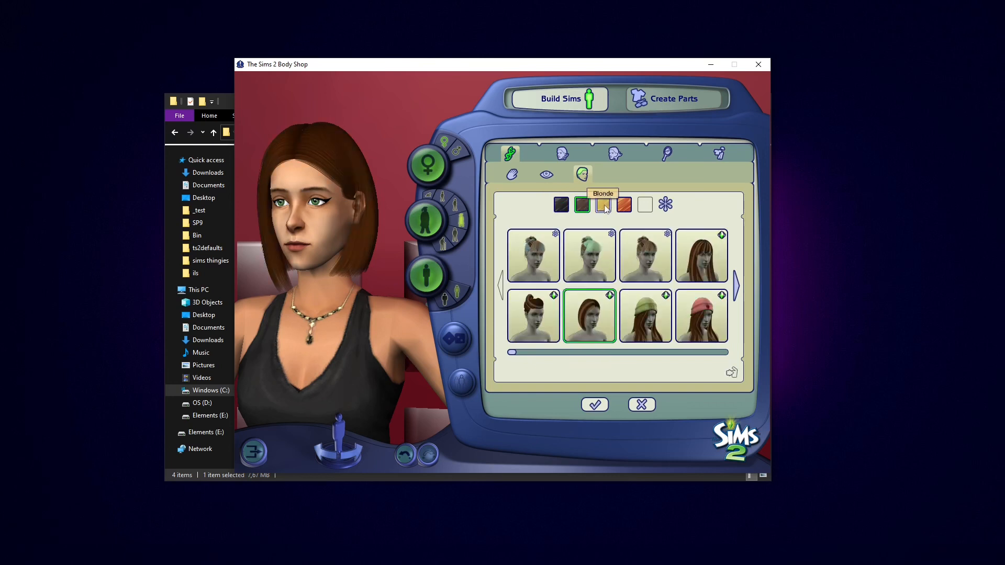
click(623, 207)
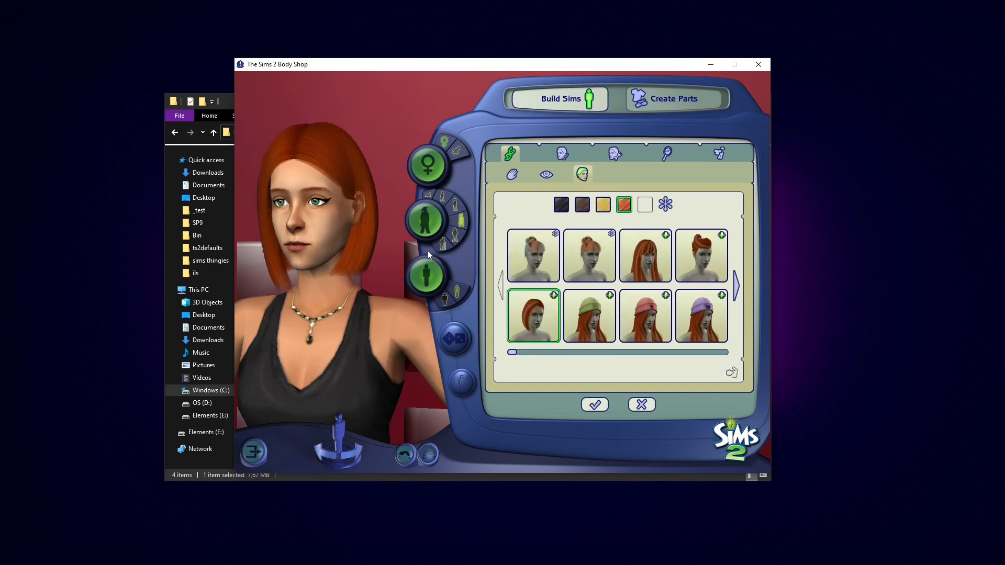
Check the A-line bob on the adult, elder and teen ages, including blonde, brown and black on the adult.
click(458, 238)
click(603, 205)
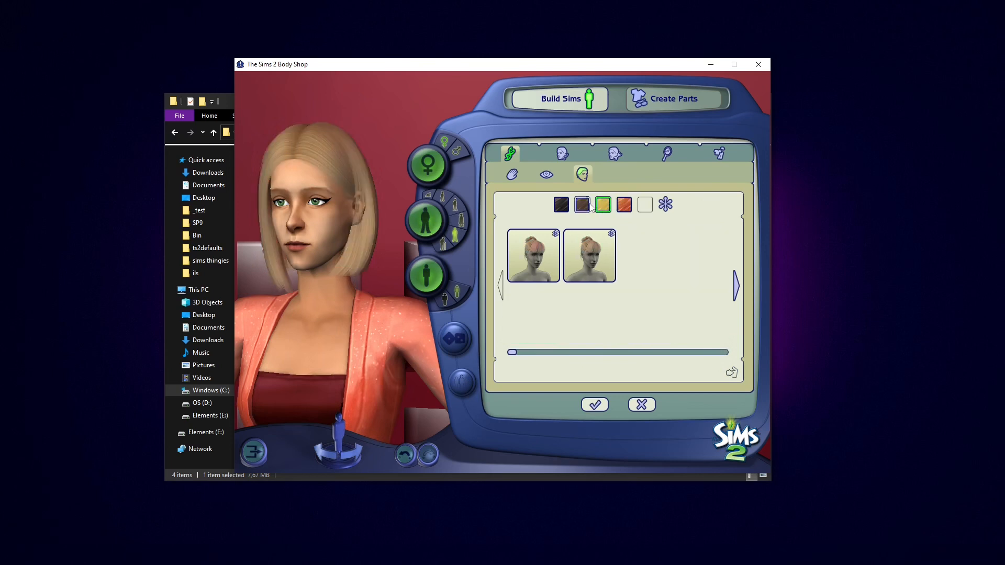
click(578, 204)
click(562, 205)
click(443, 244)
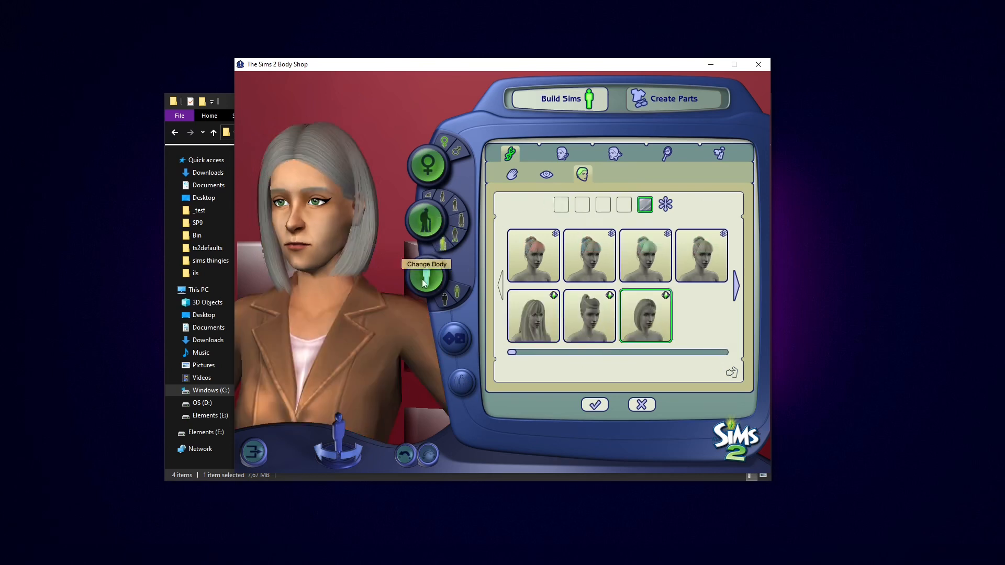
click(462, 210)
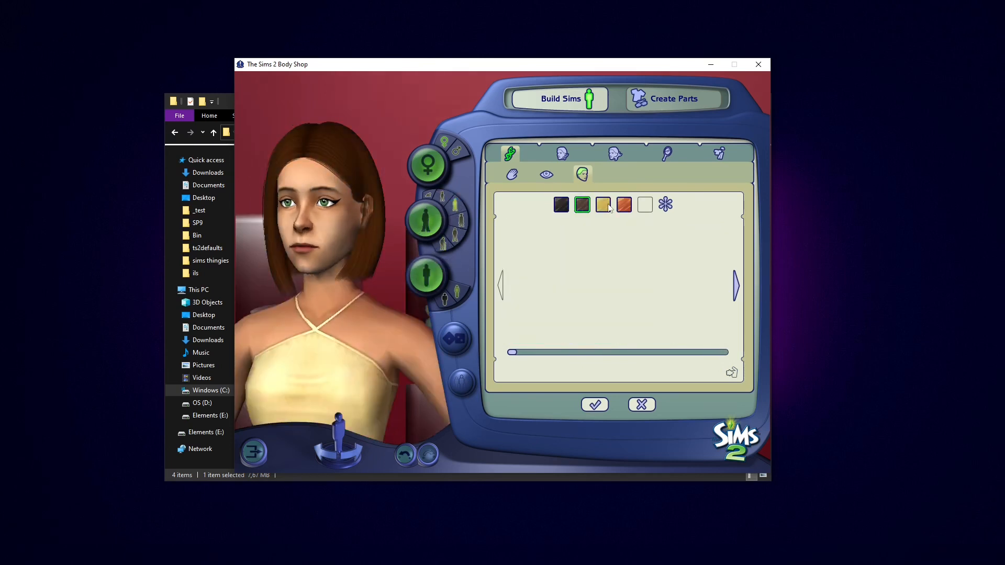